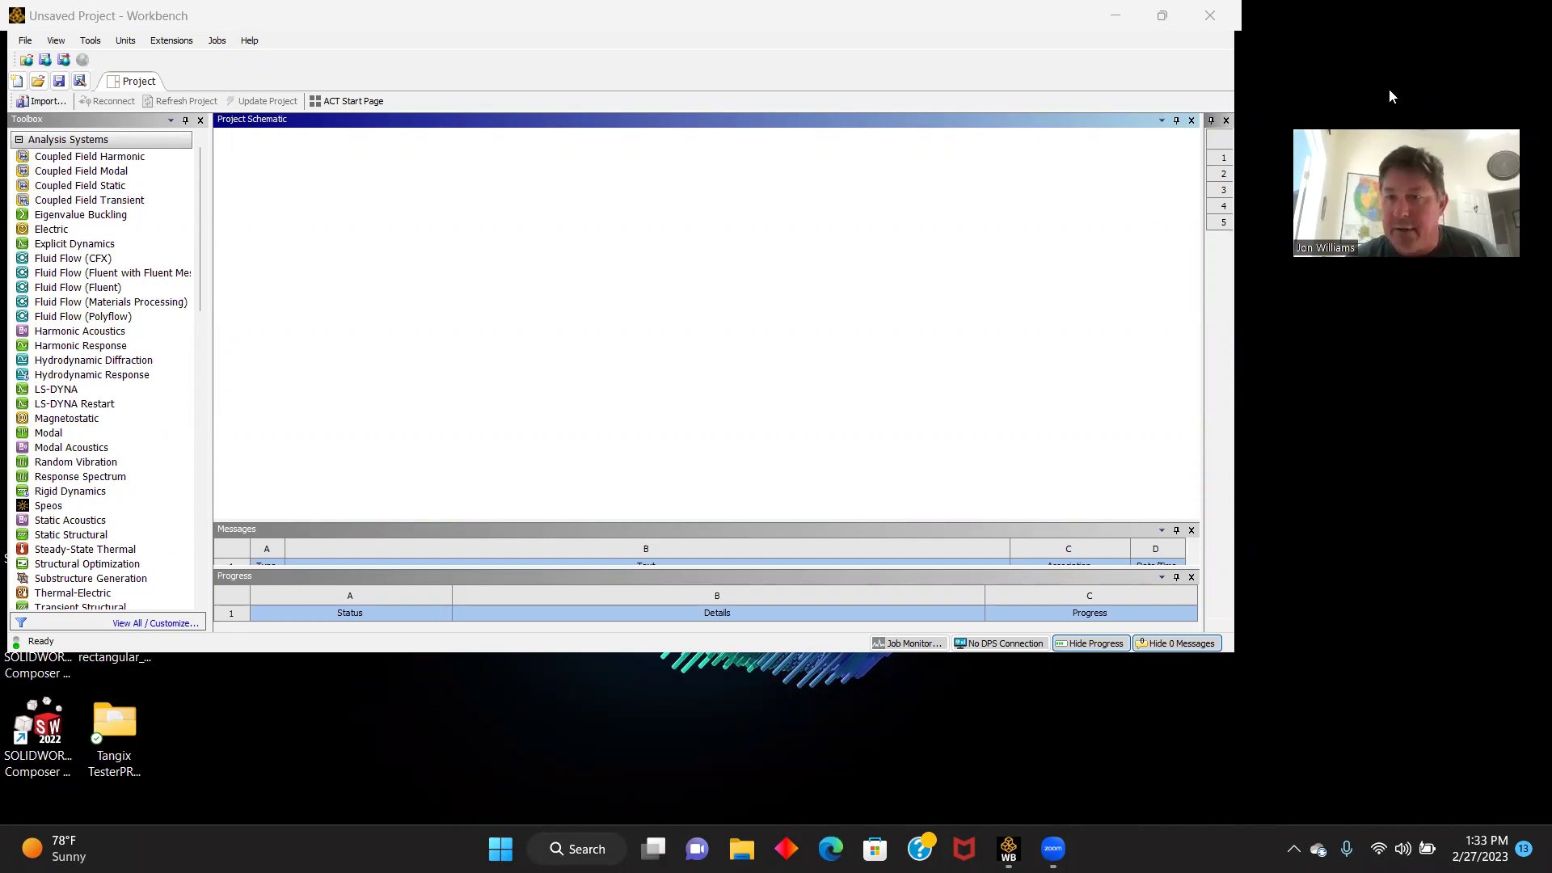
- Add a Fluid Flow (Fluent) system and start a new DesignModeler geometry for it
double_click(122, 287)
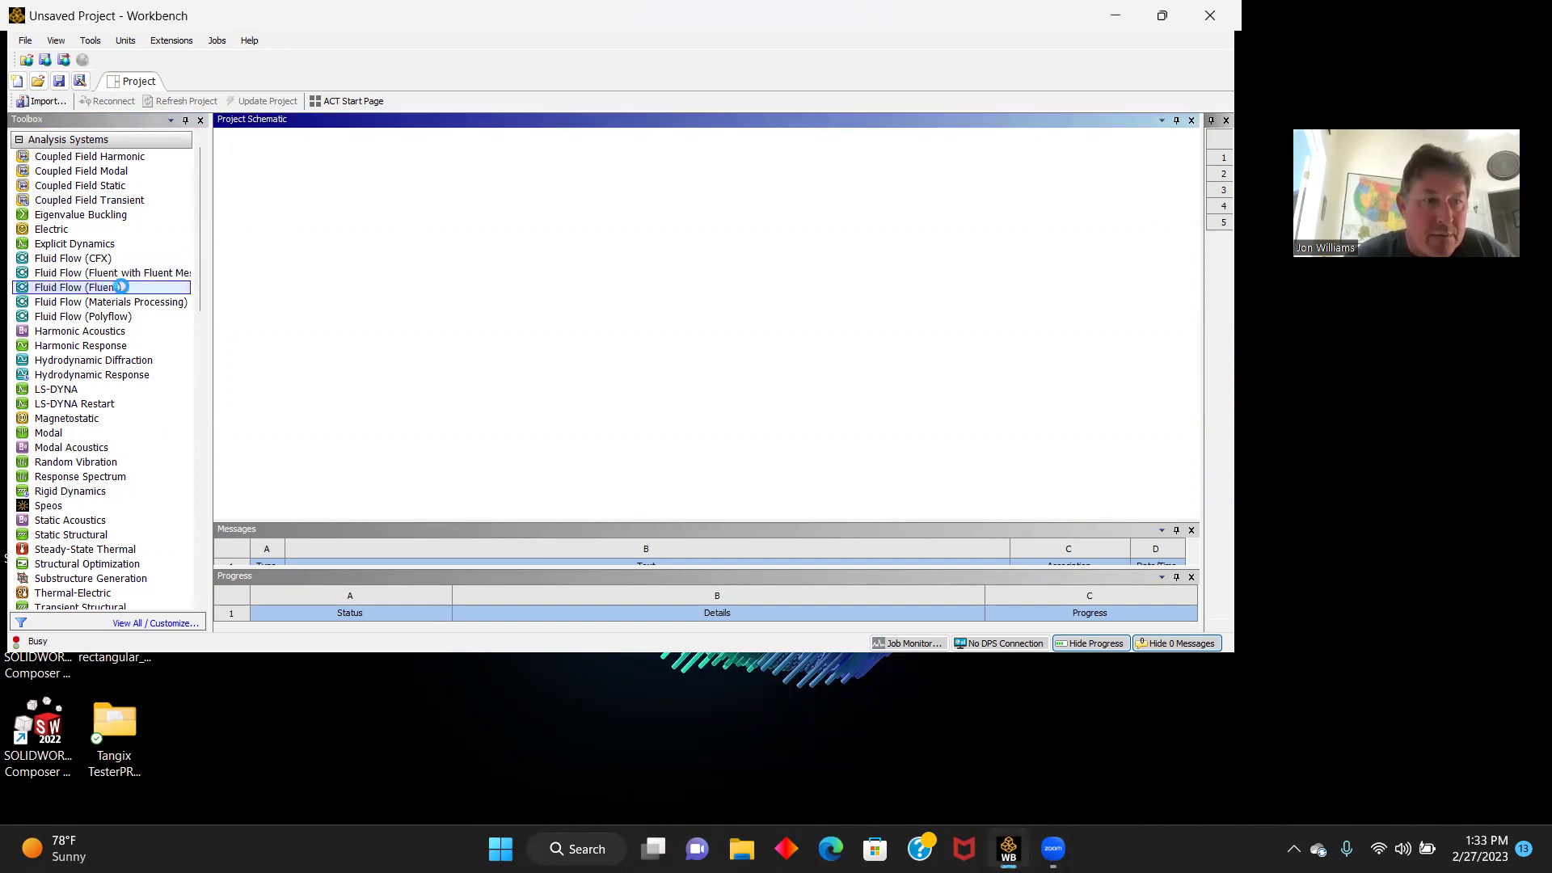
click(350, 206)
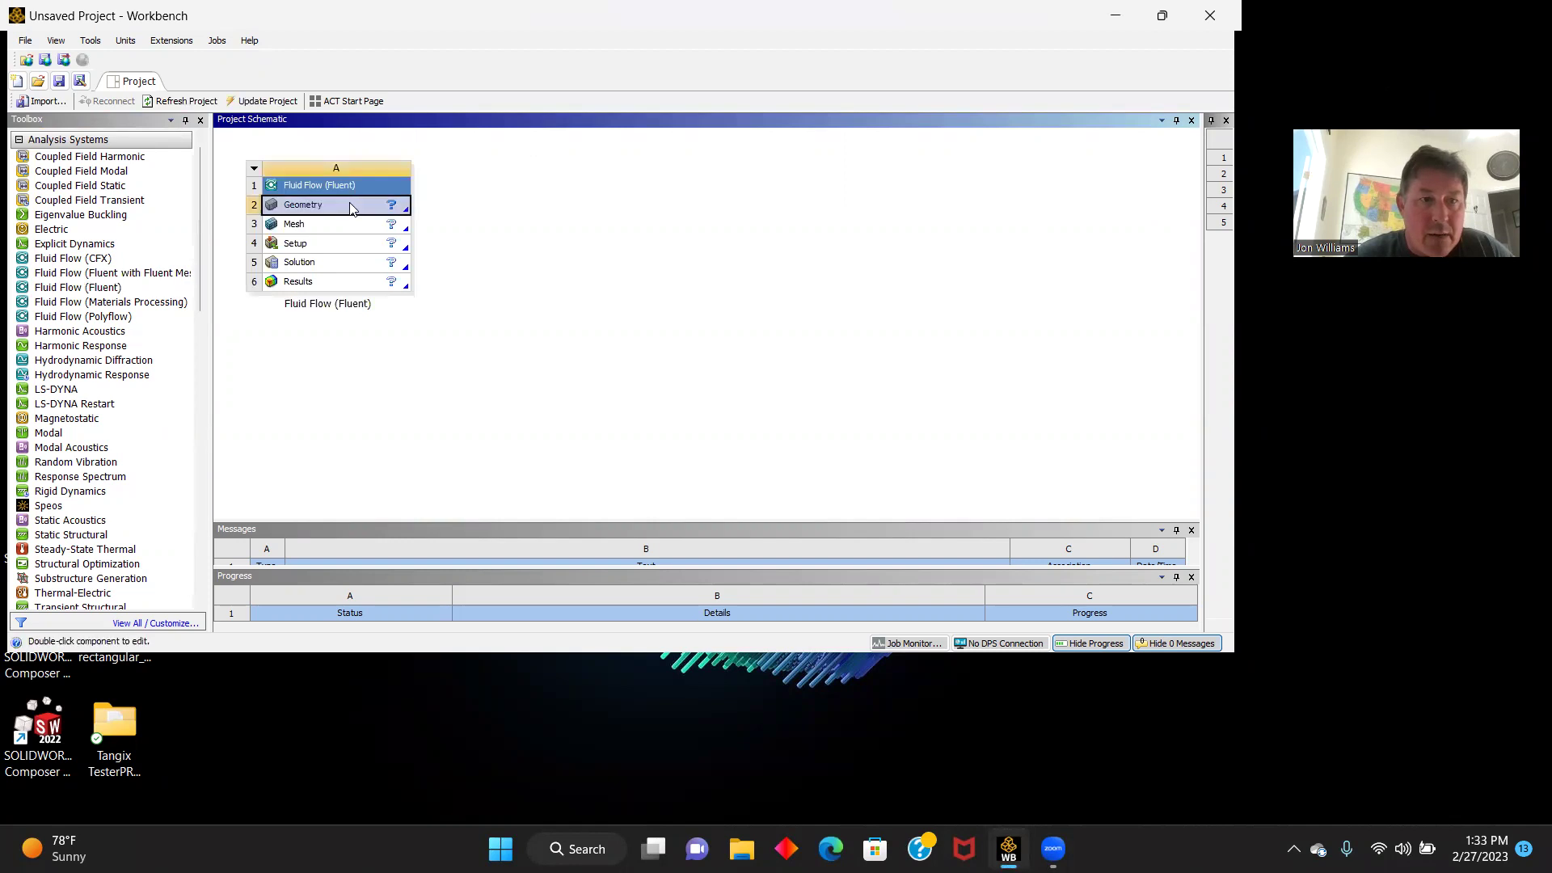
right_click(350, 207)
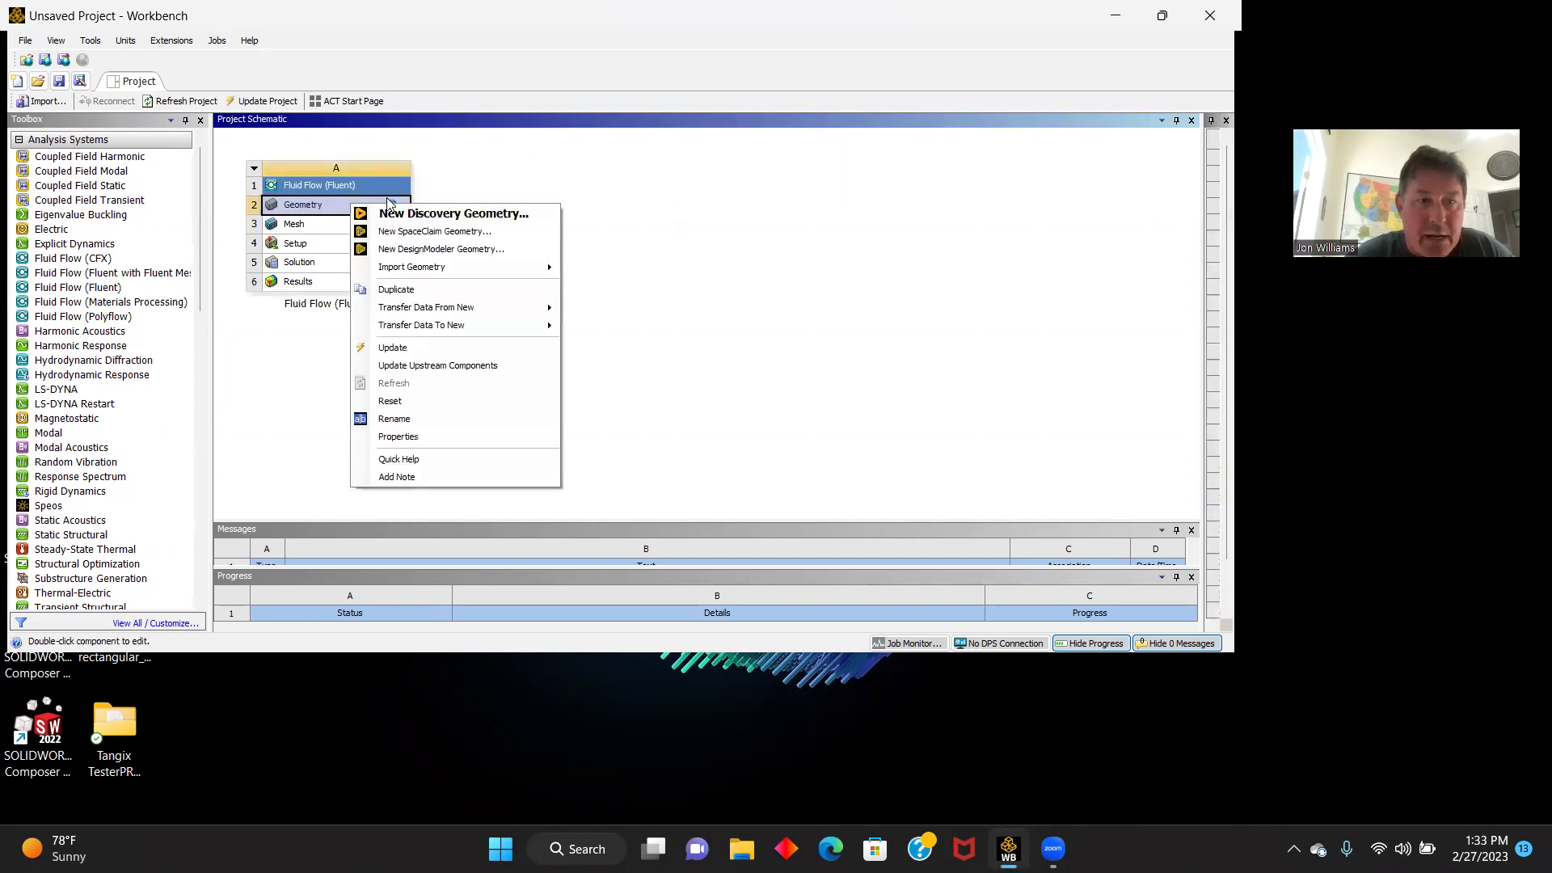
click(457, 252)
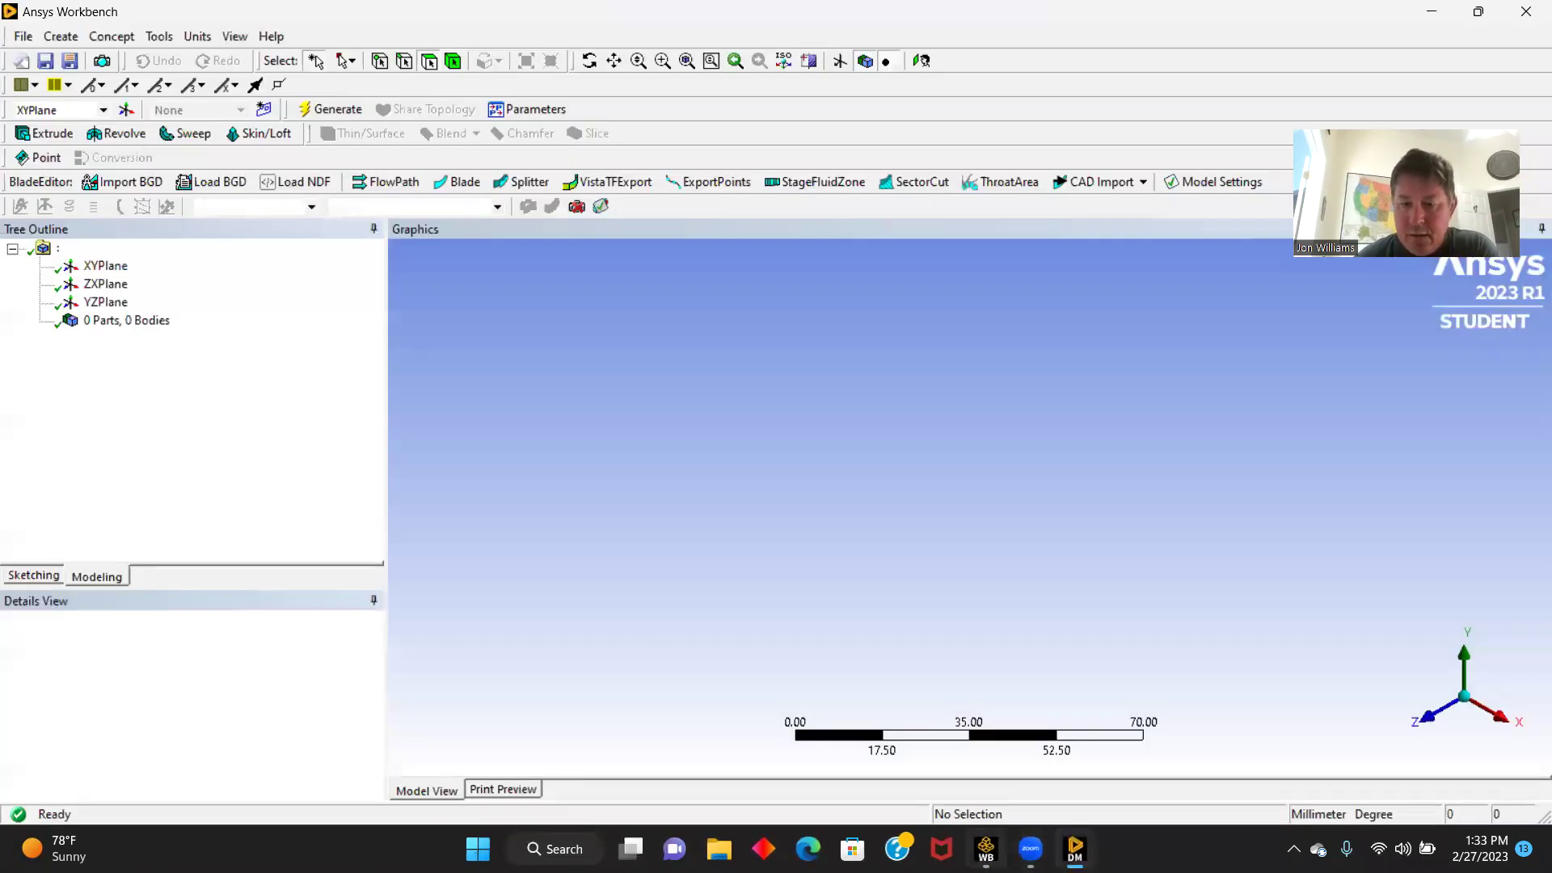
mouse_move(986, 849)
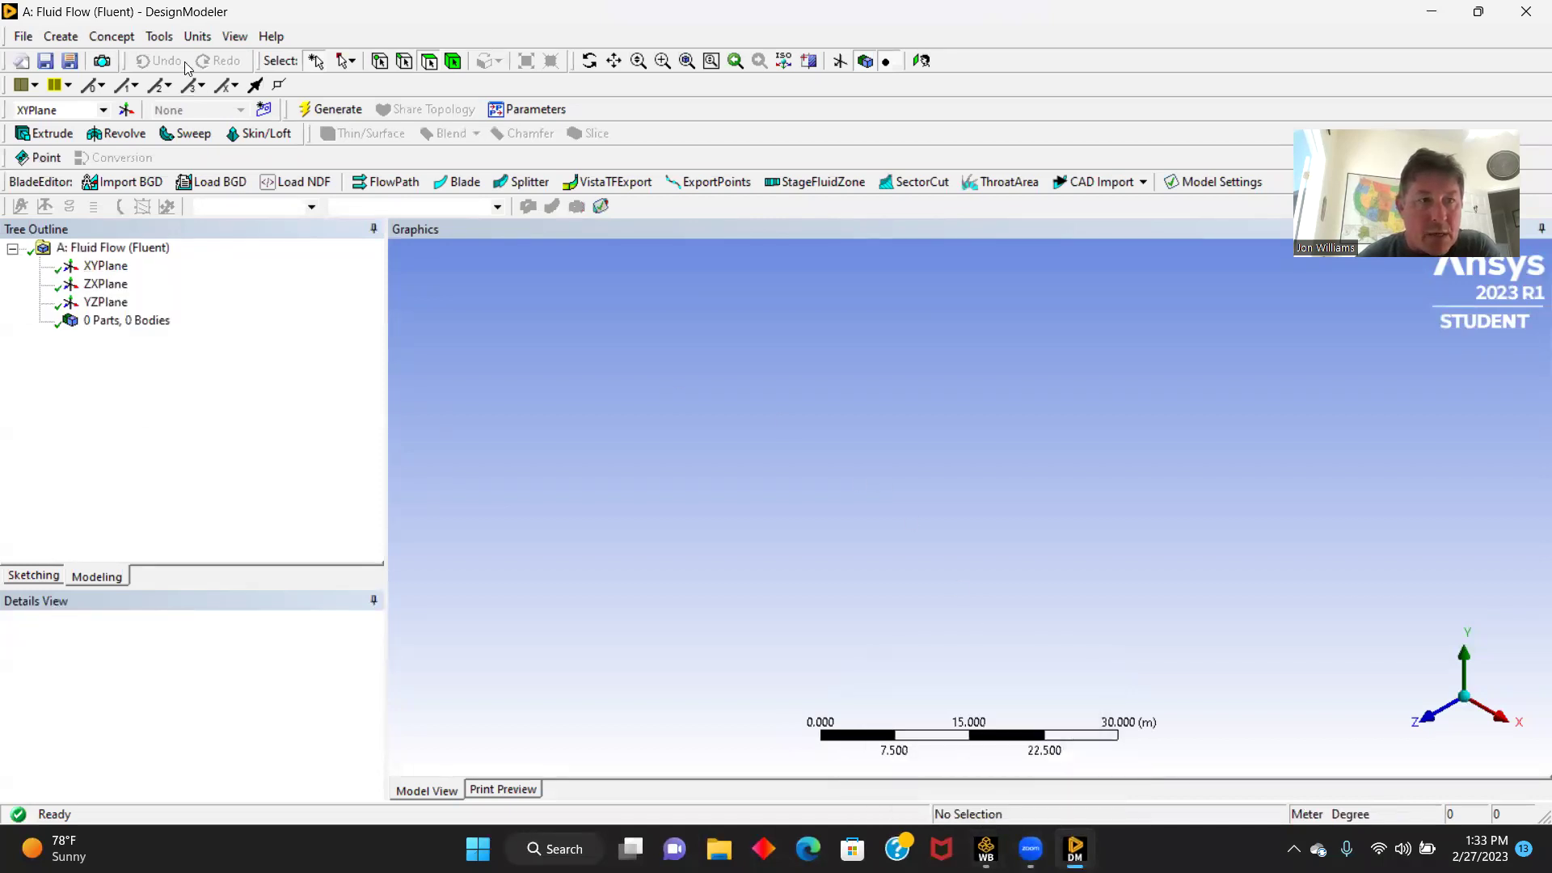
- Set model units to centimetres and start sketching on the XYPlane viewed along +Z
click(196, 38)
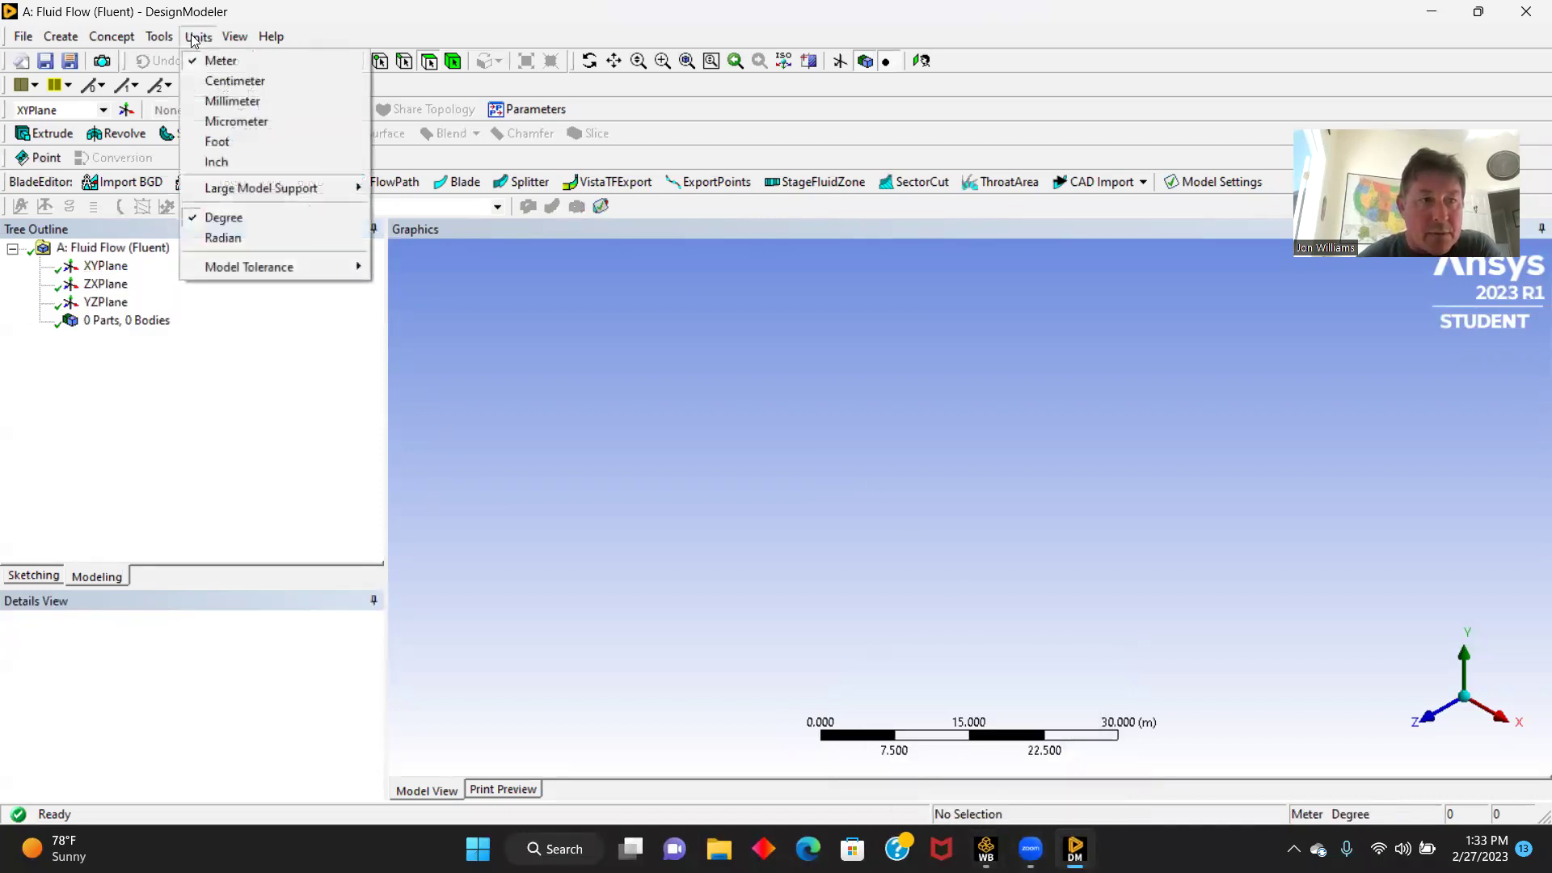
click(226, 82)
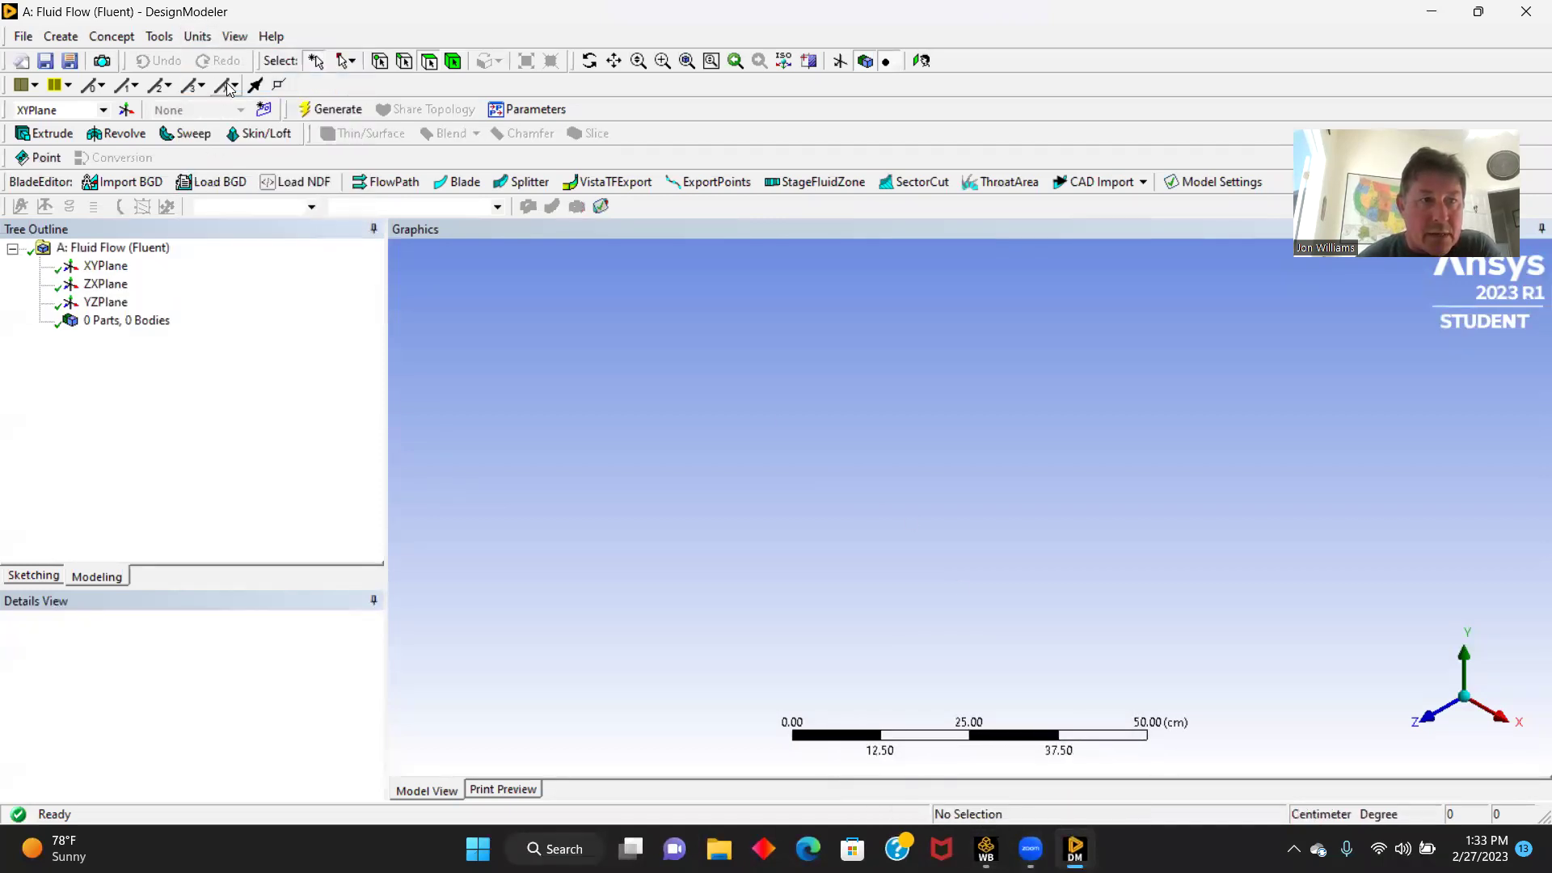
click(113, 265)
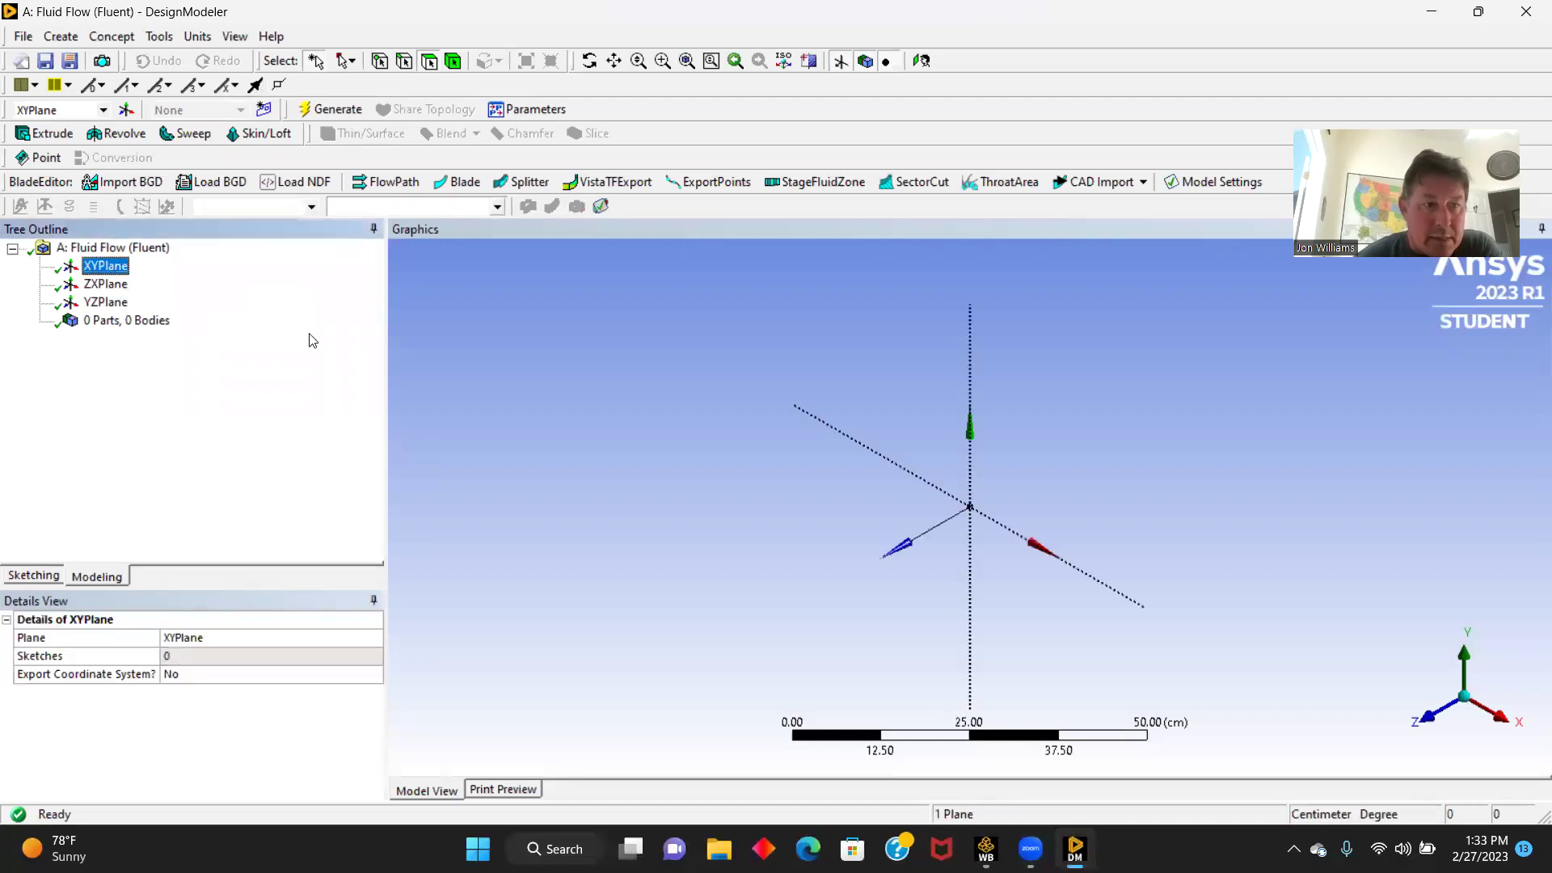
click(1441, 717)
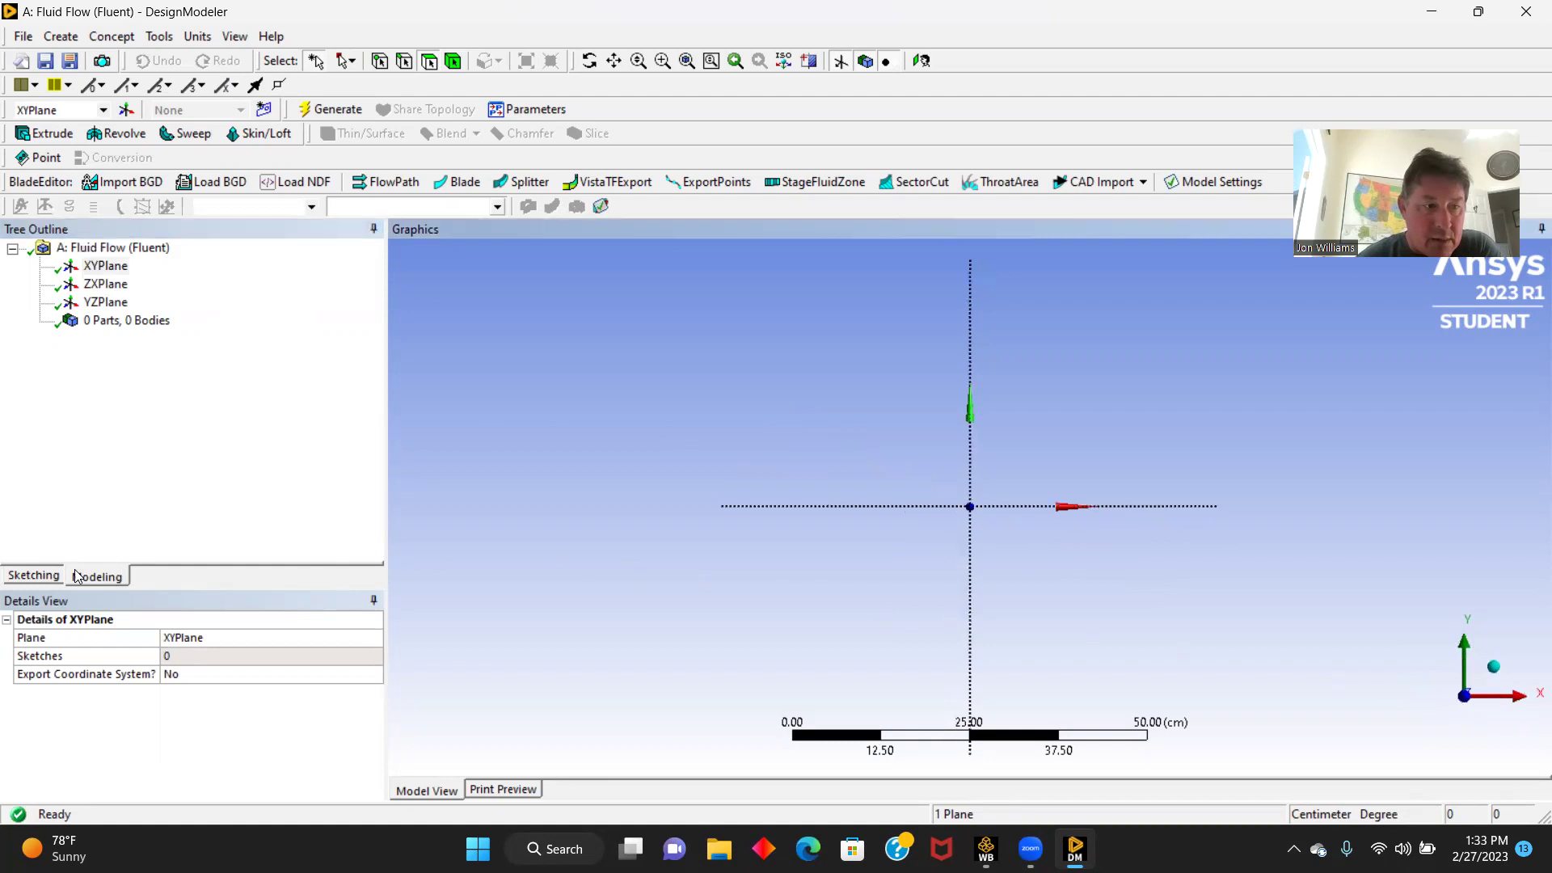
click(34, 575)
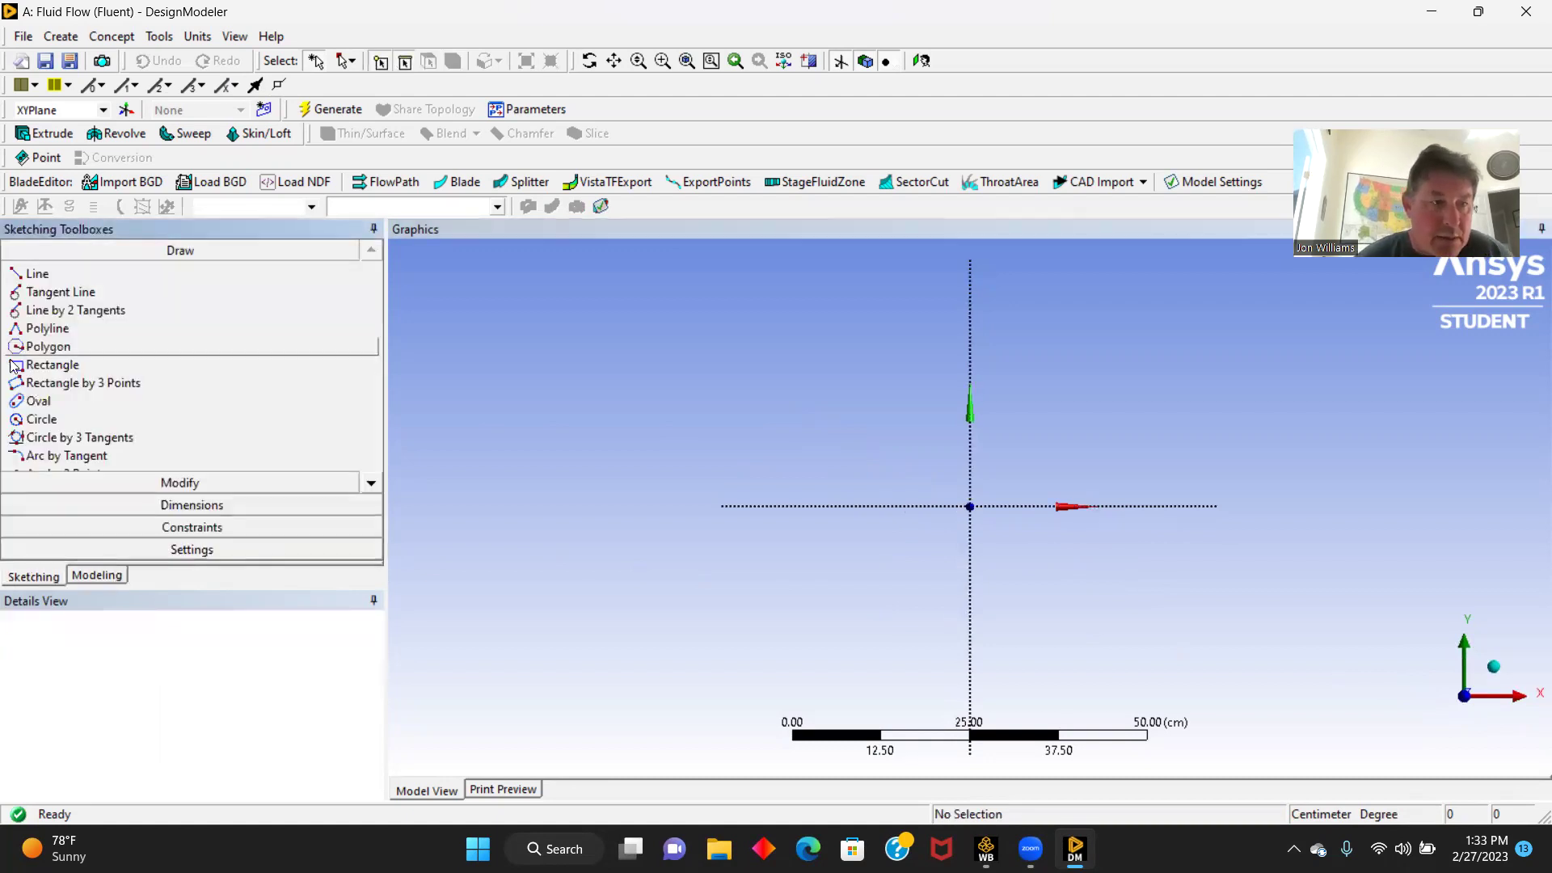
- Draw a slanted three-point rectangle starting at the origin
click(72, 384)
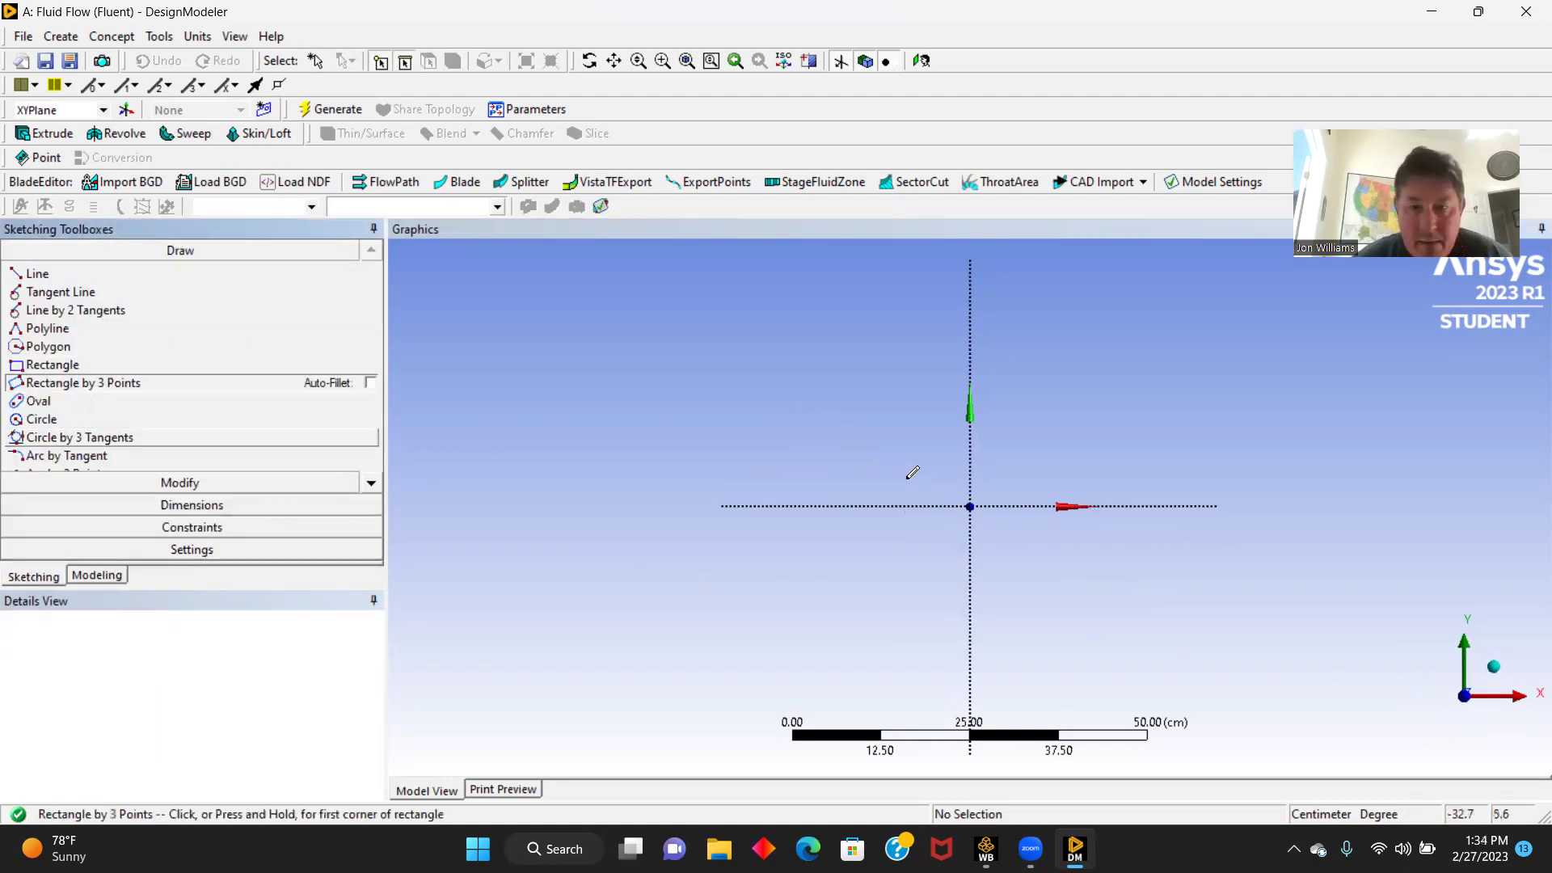
click(970, 506)
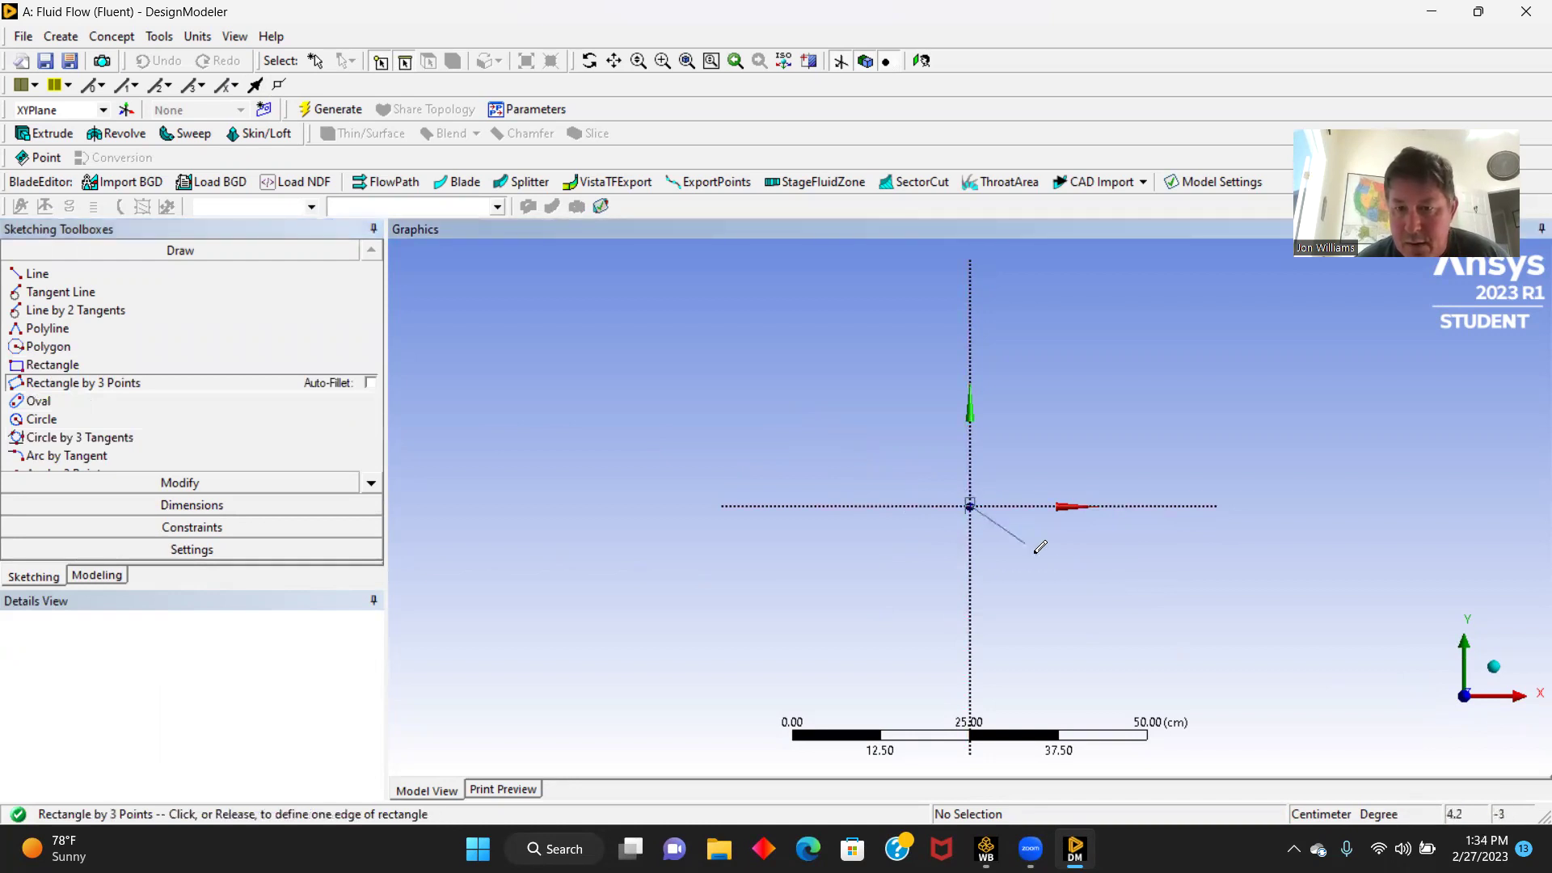
click(1154, 618)
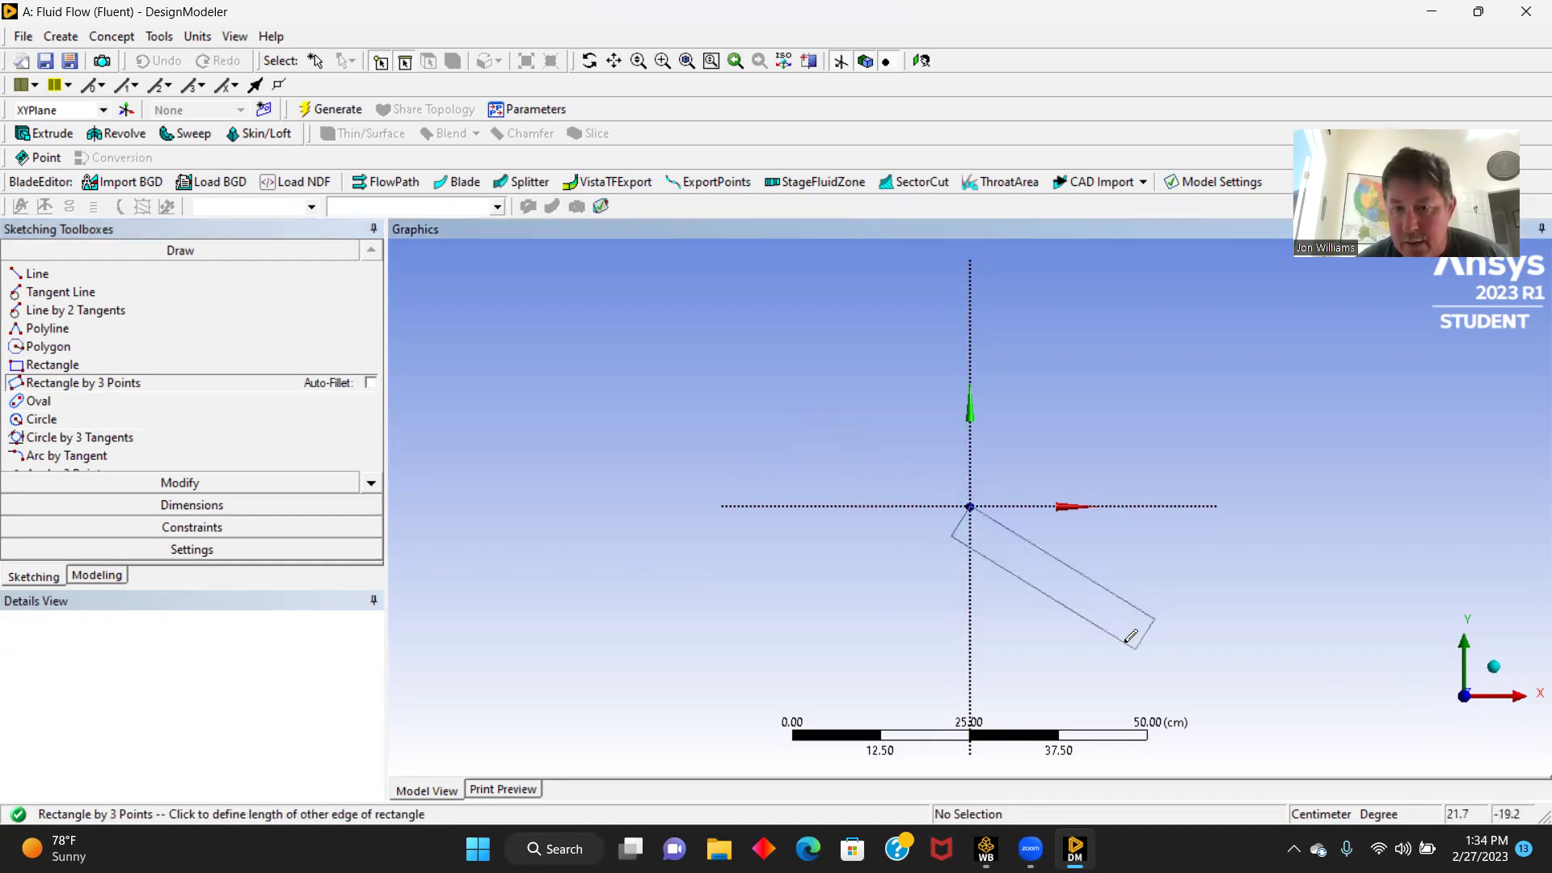
click(1128, 635)
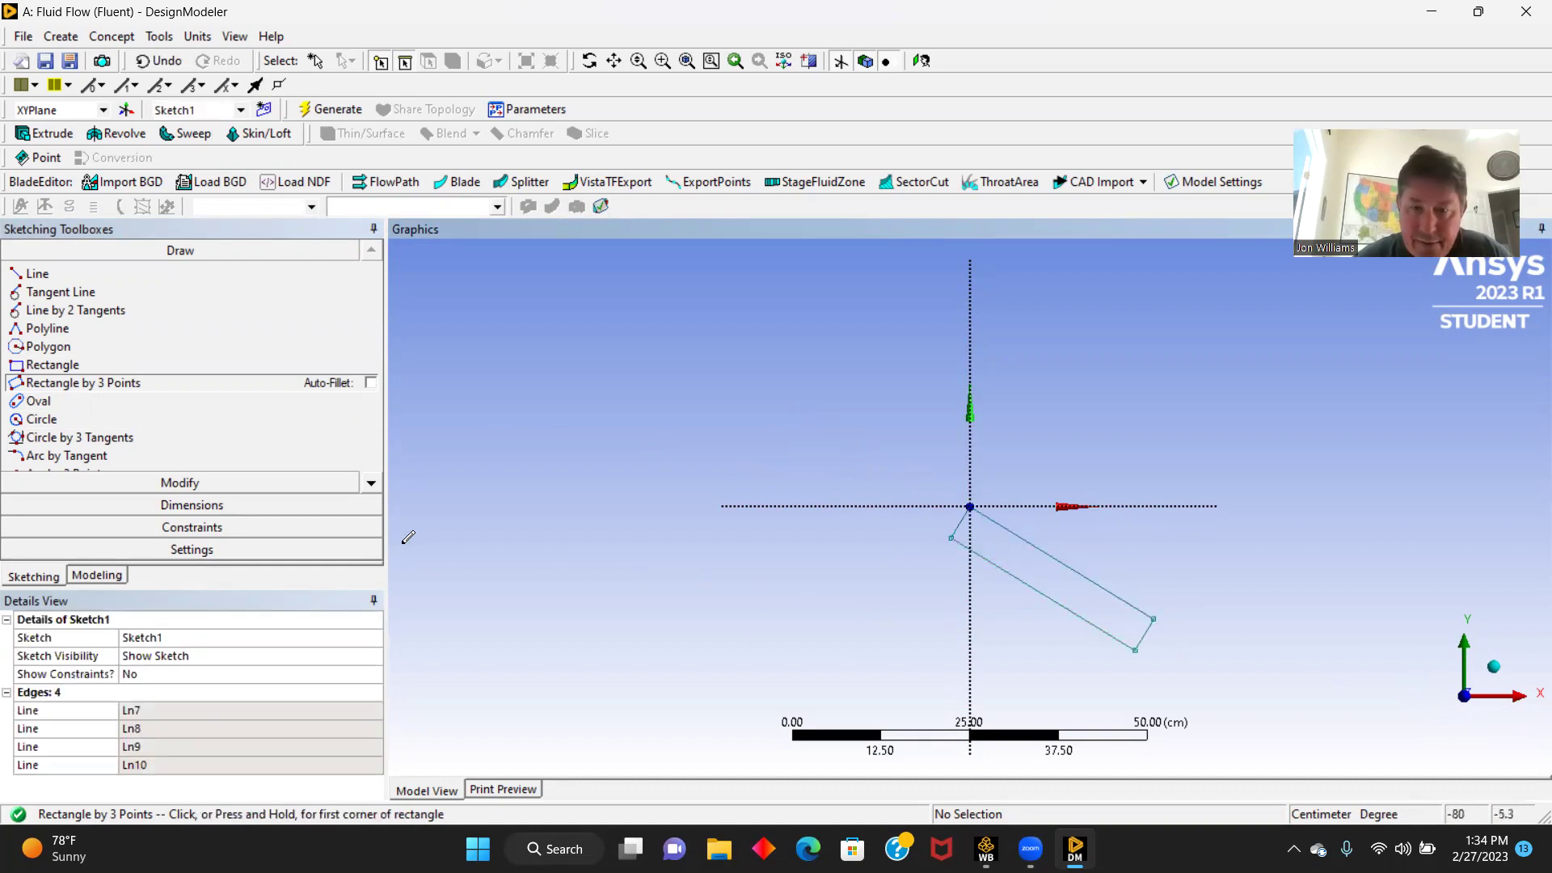
- Dimension the plate's upper edge at angle A1 = 30° to the horizontal axis
click(143, 505)
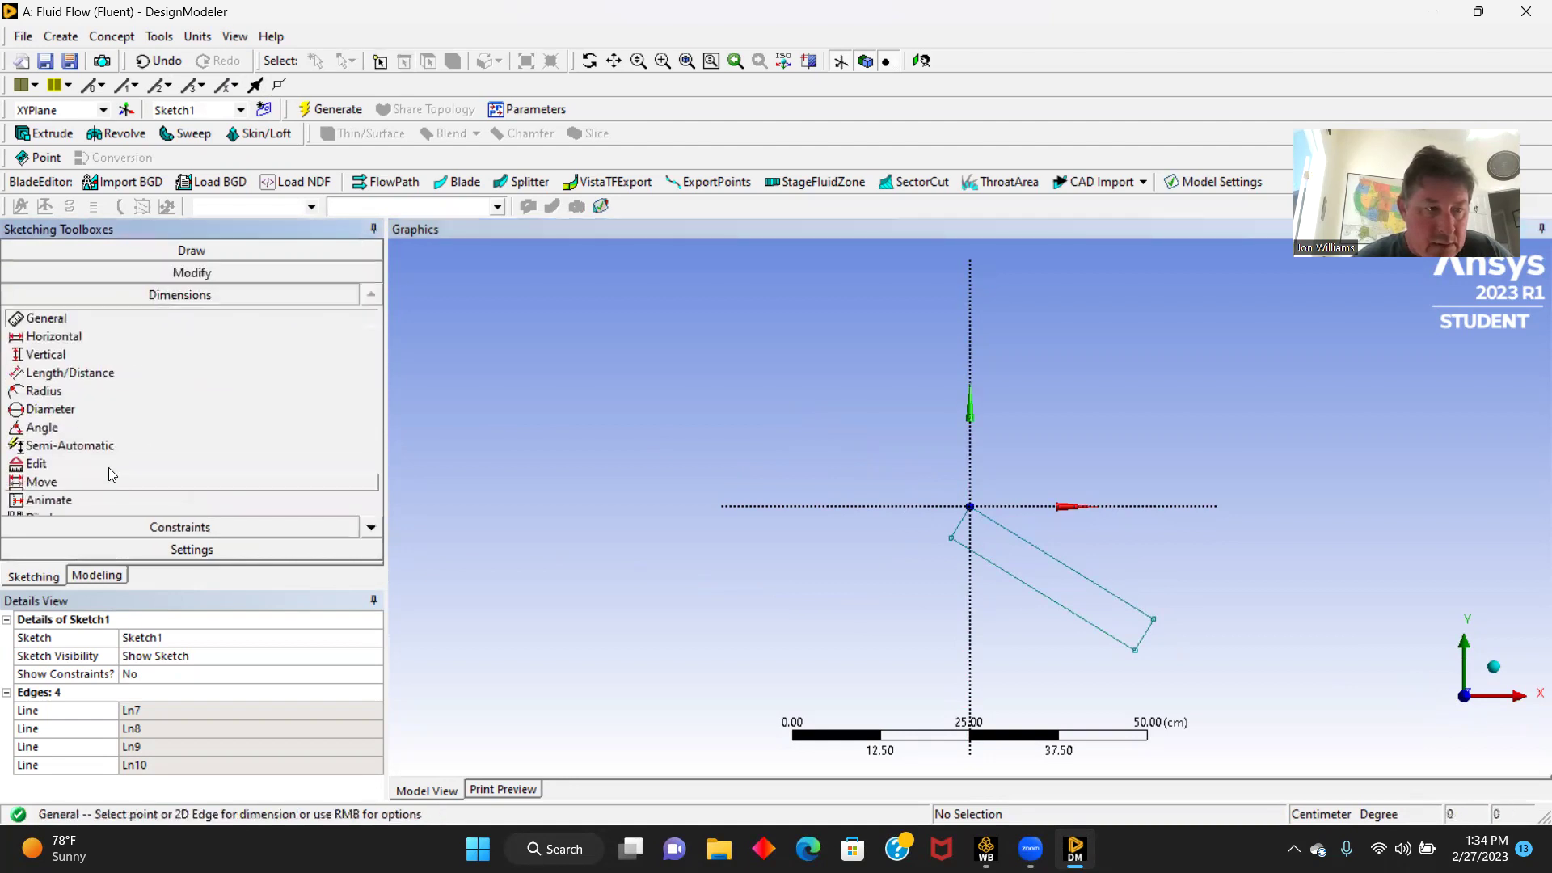
click(42, 428)
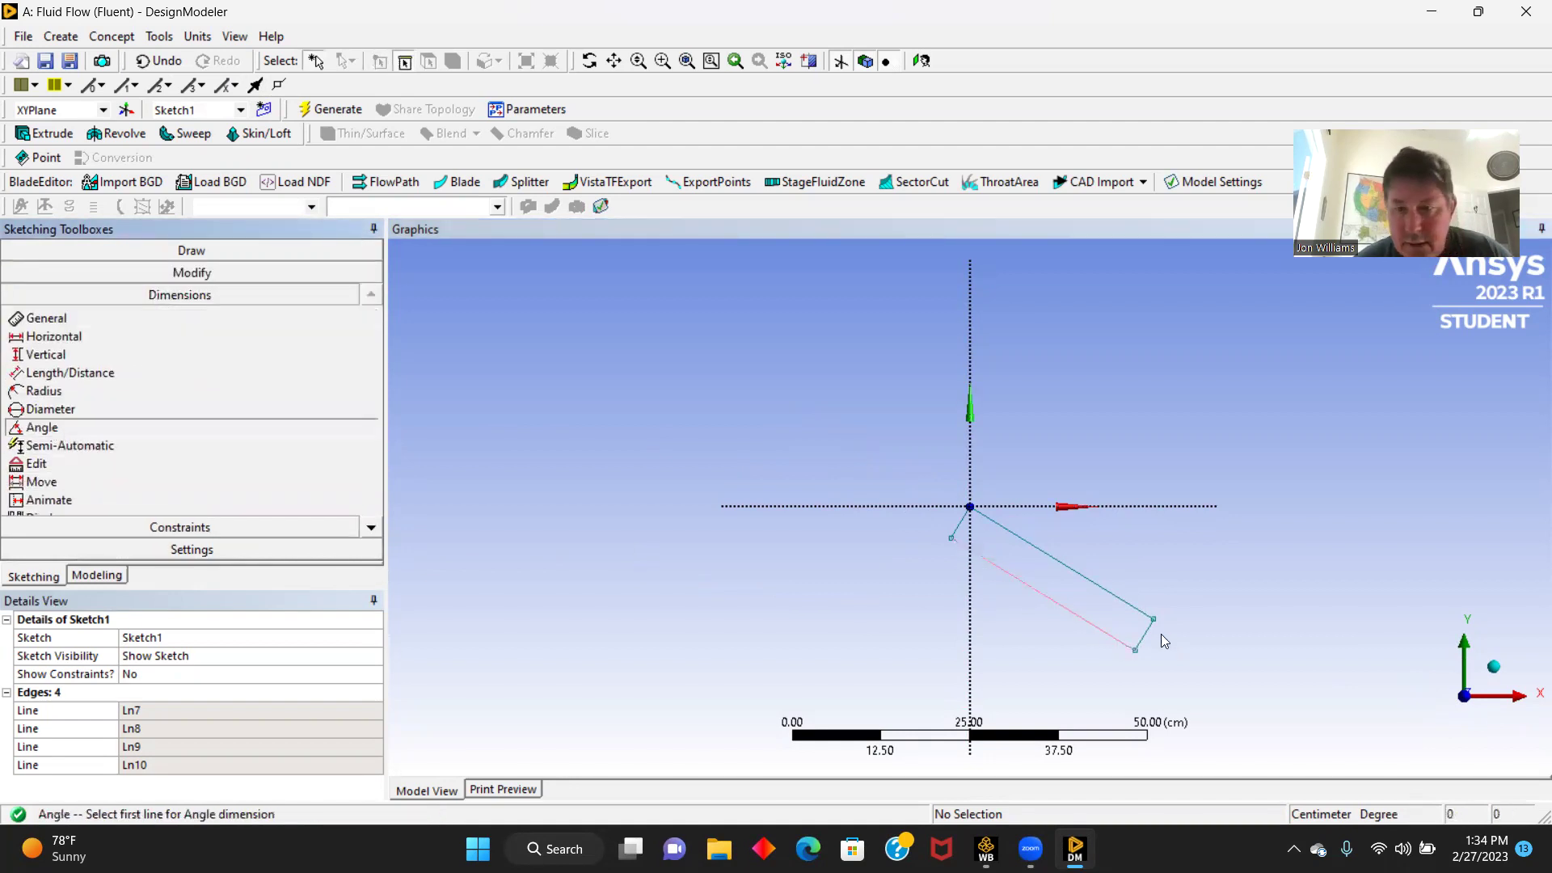
click(1109, 597)
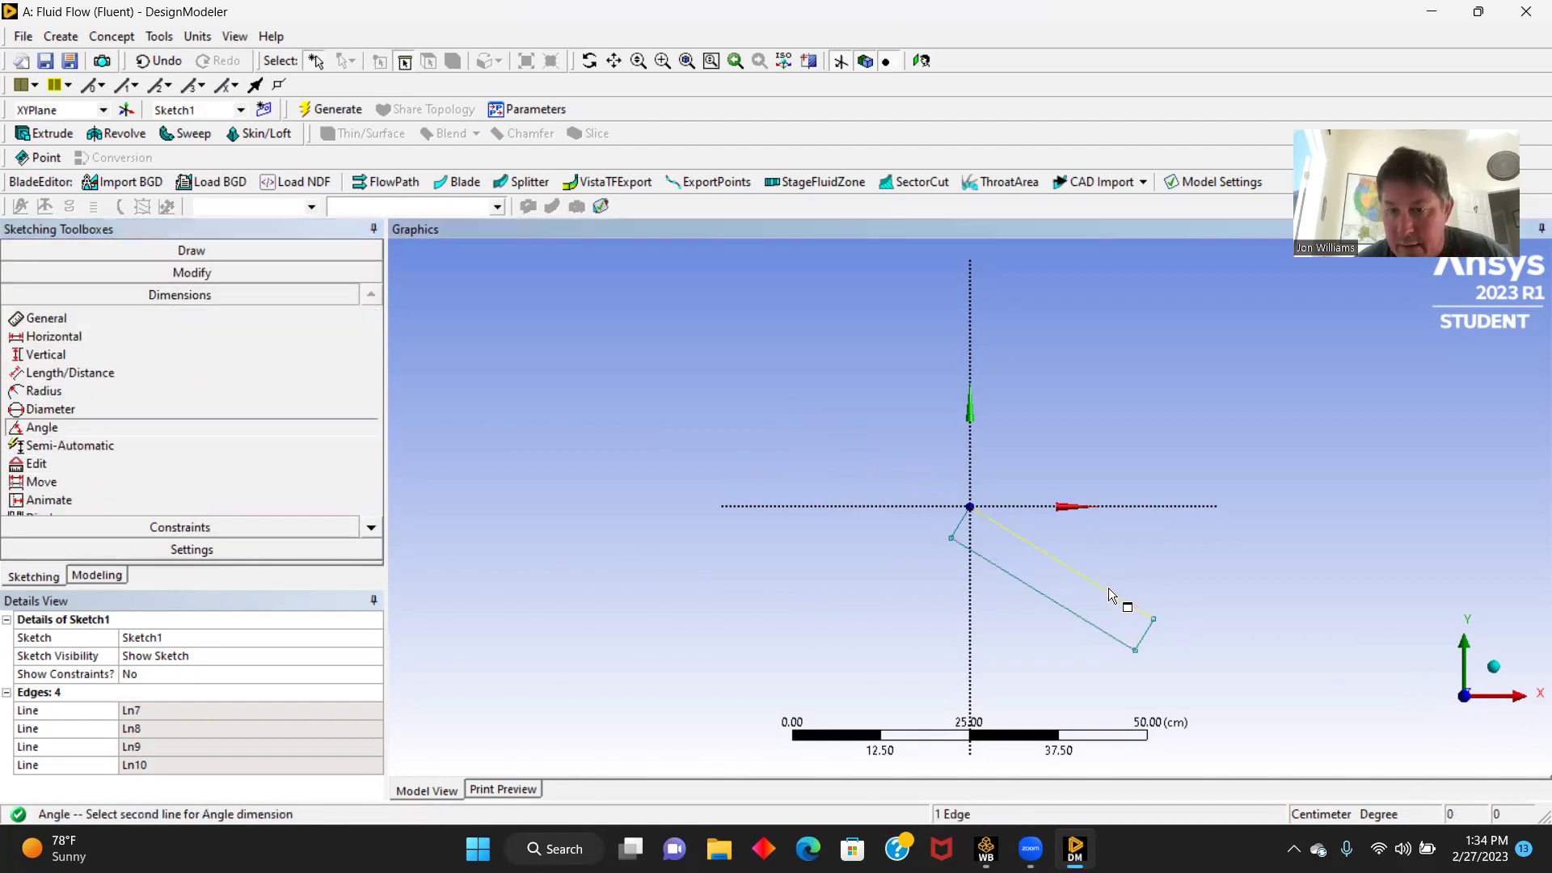
click(1134, 514)
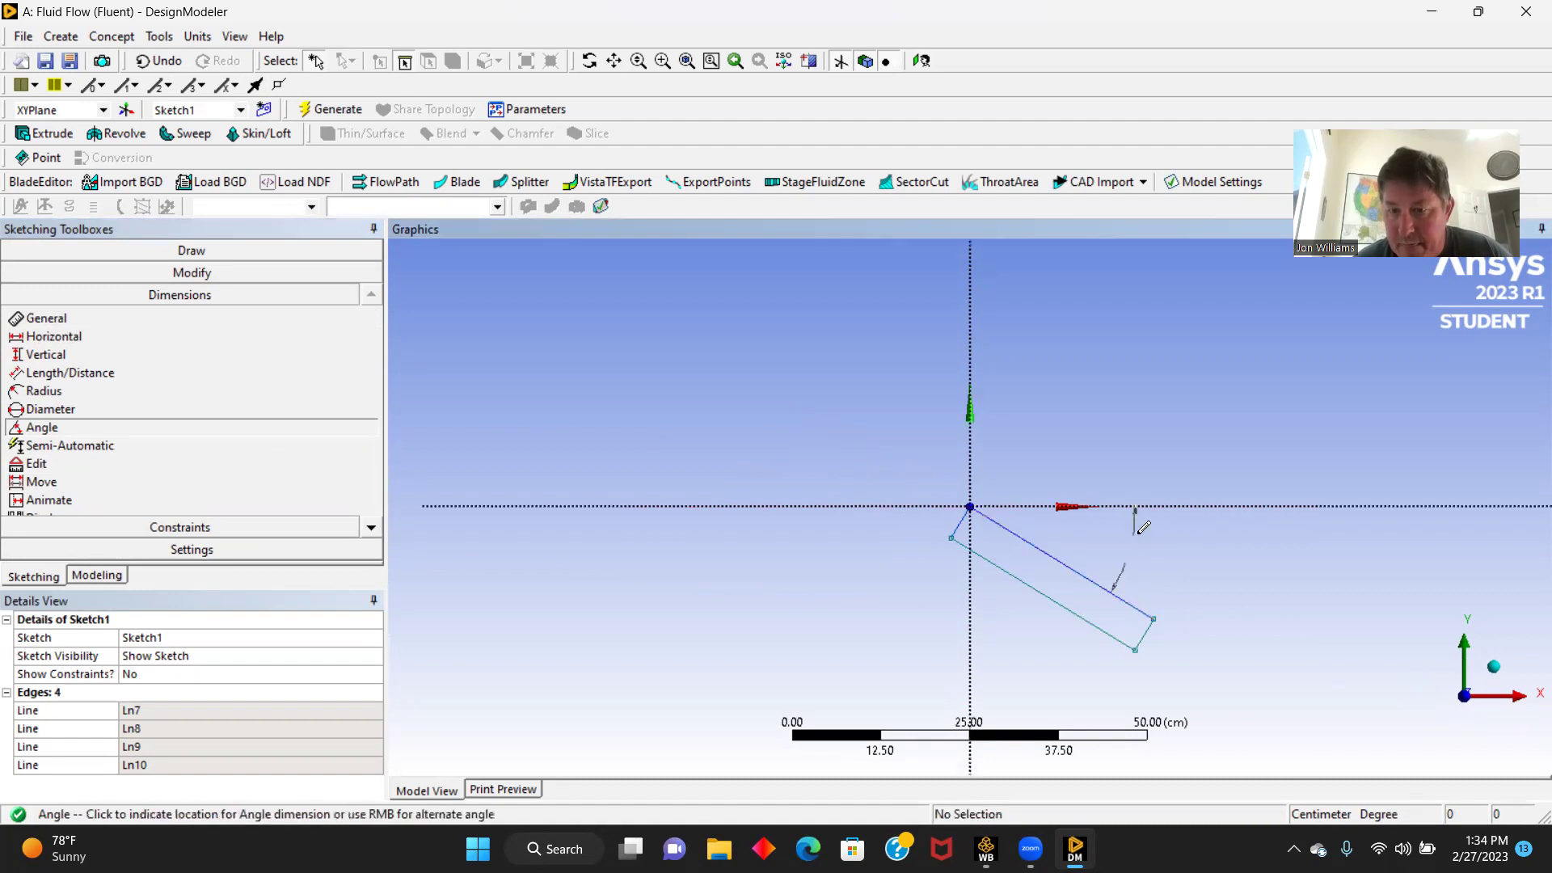
click(1292, 614)
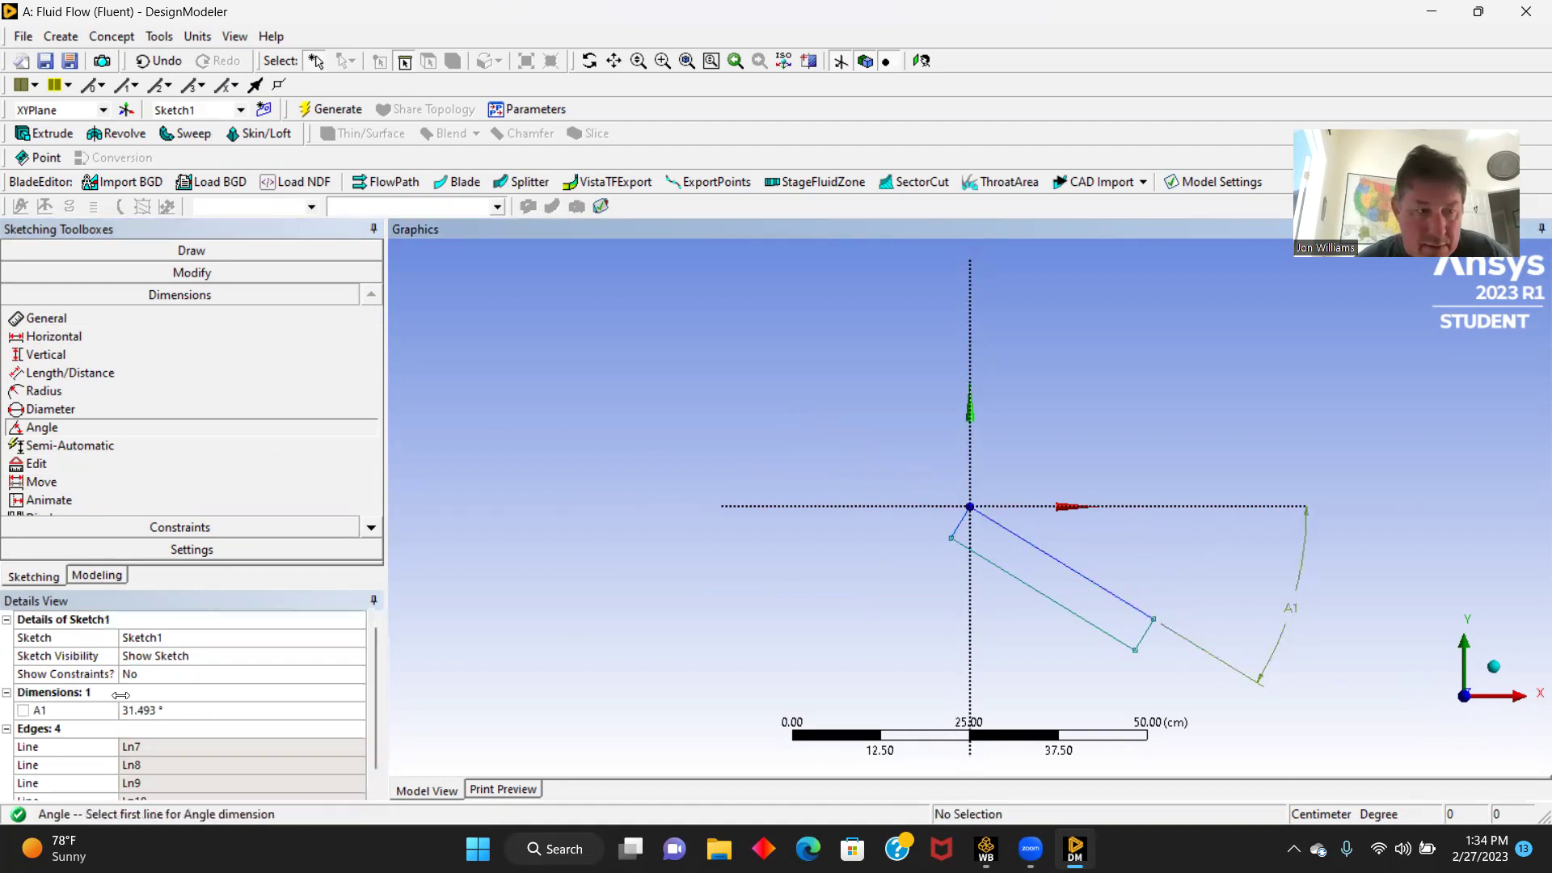
click(151, 710)
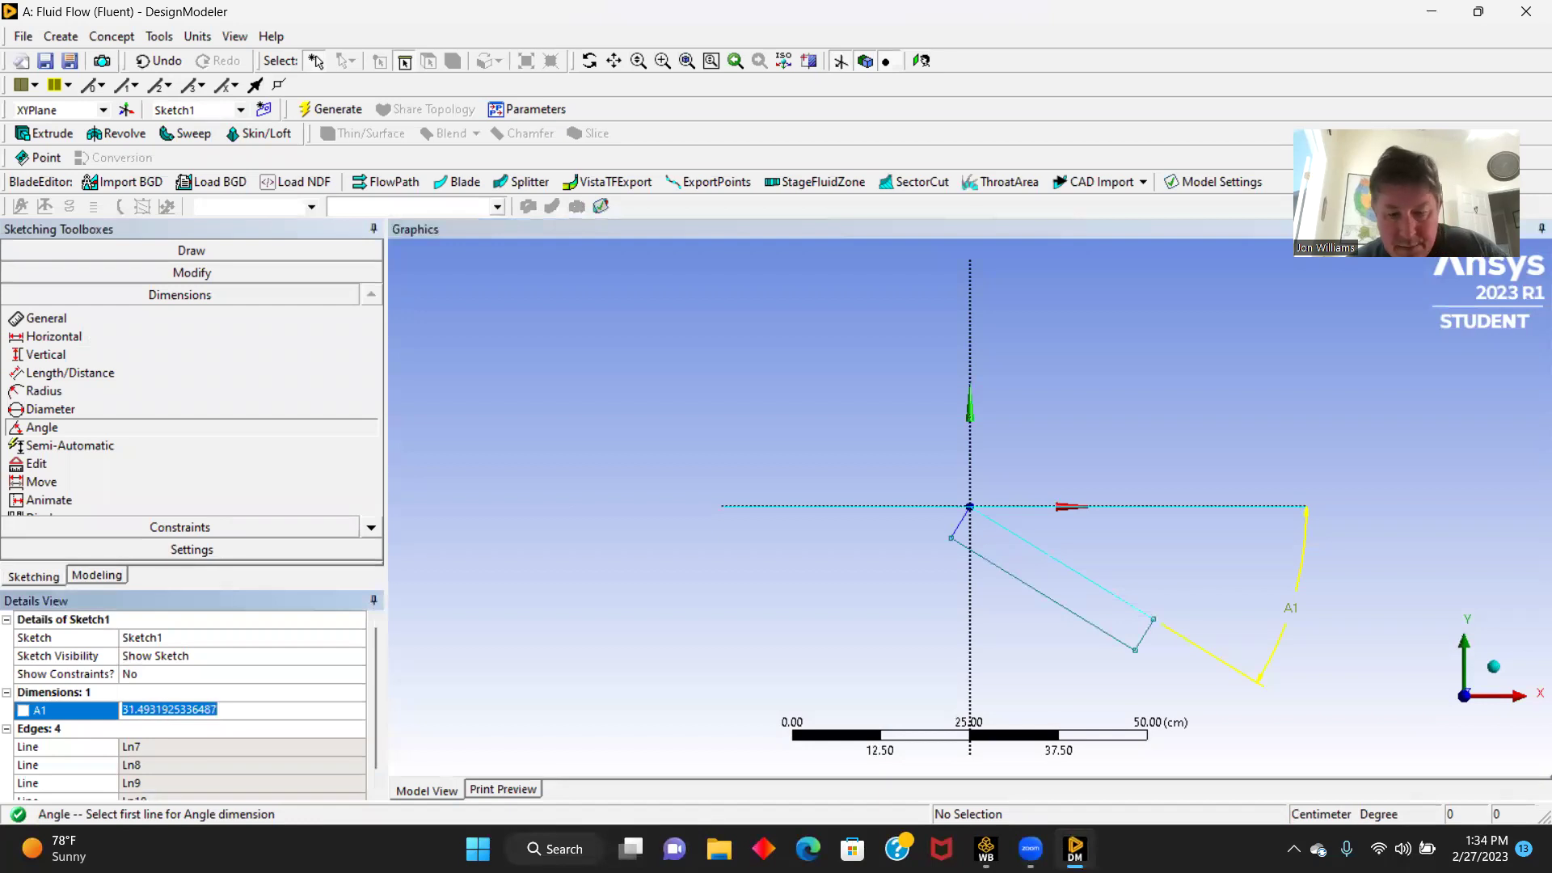
text(30)
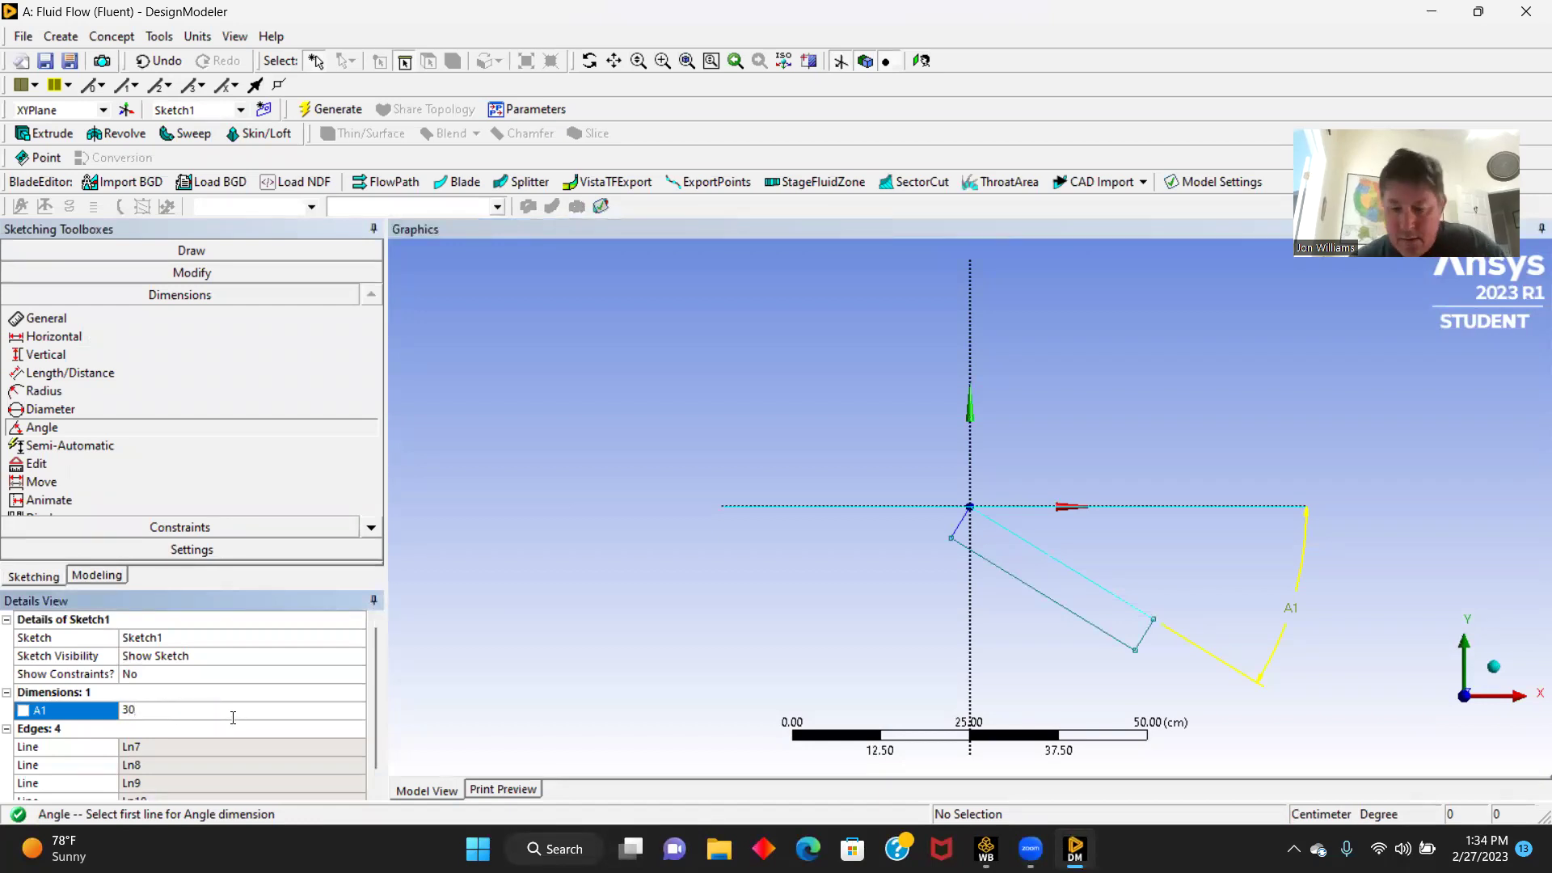
key(Return)
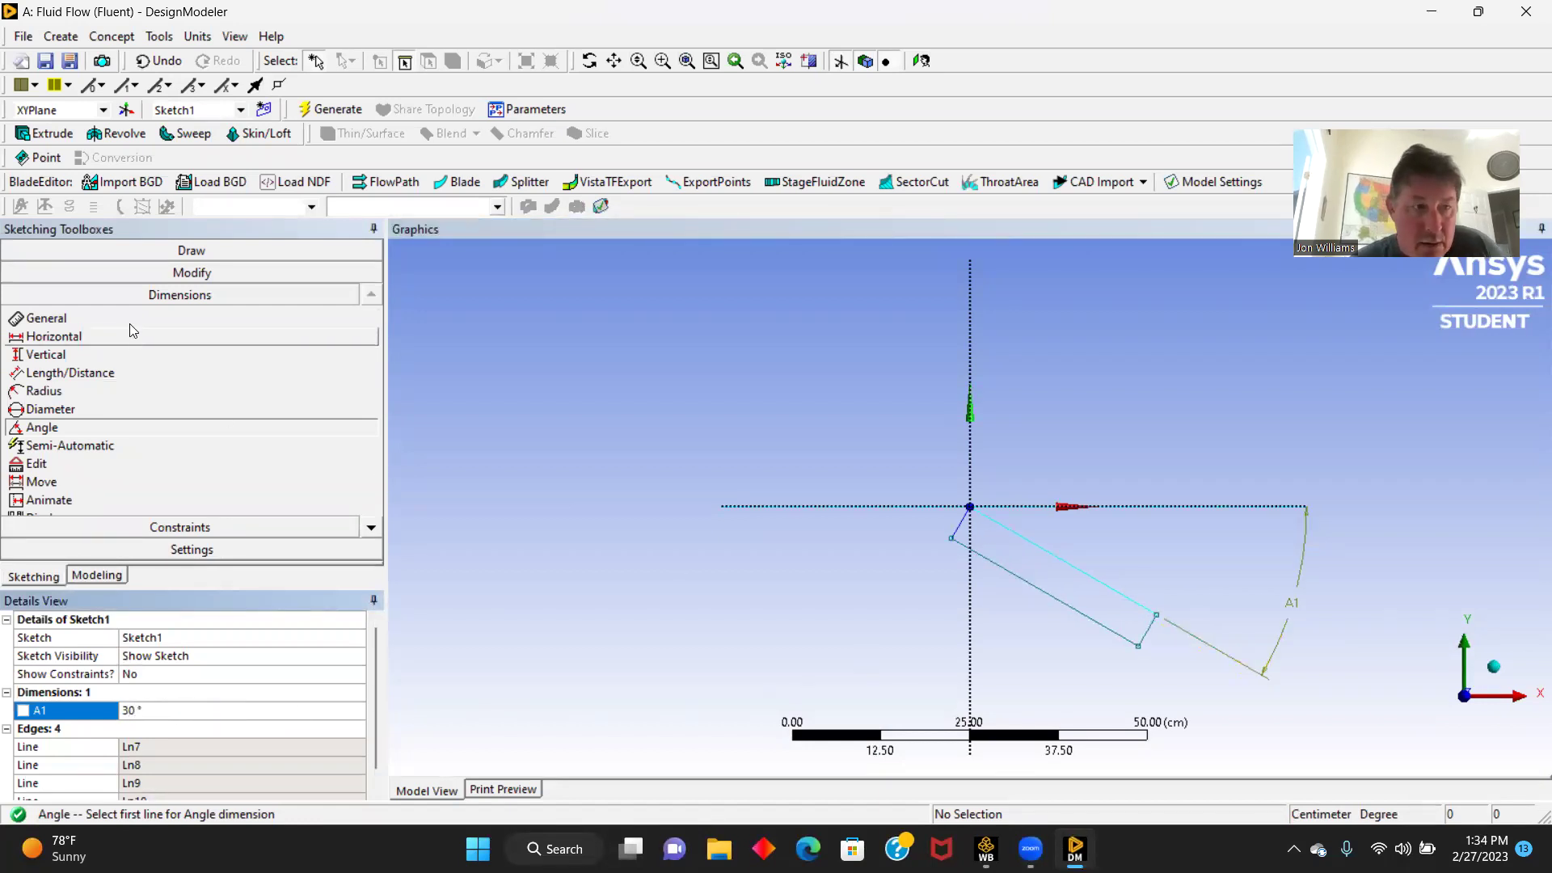
- Set the plate's long edge length L2 to 30 cm
click(47, 318)
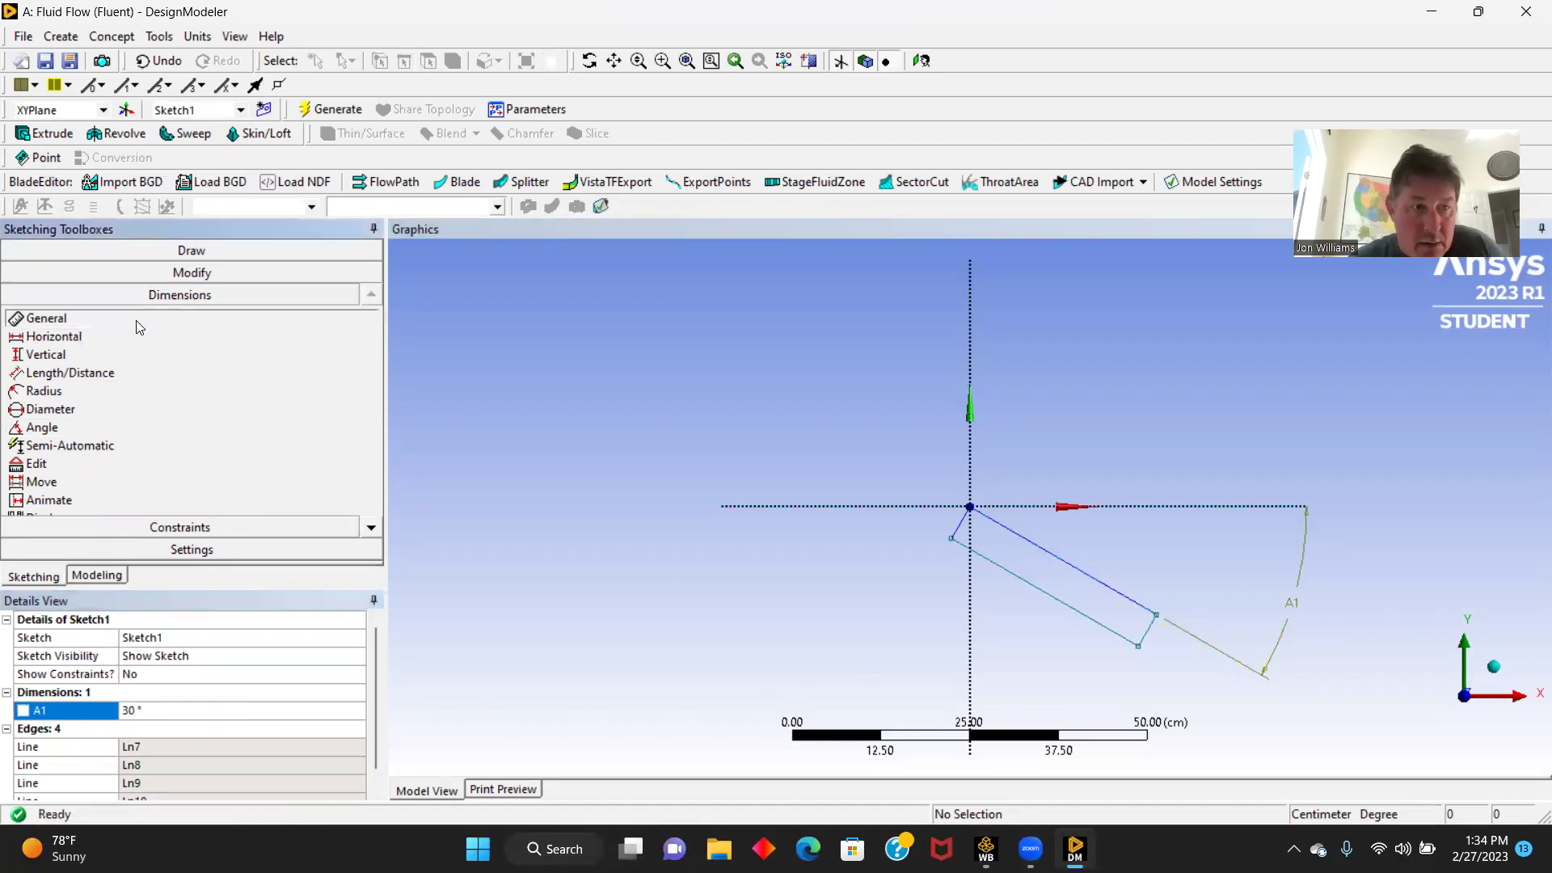
click(1065, 606)
click(1007, 651)
click(162, 727)
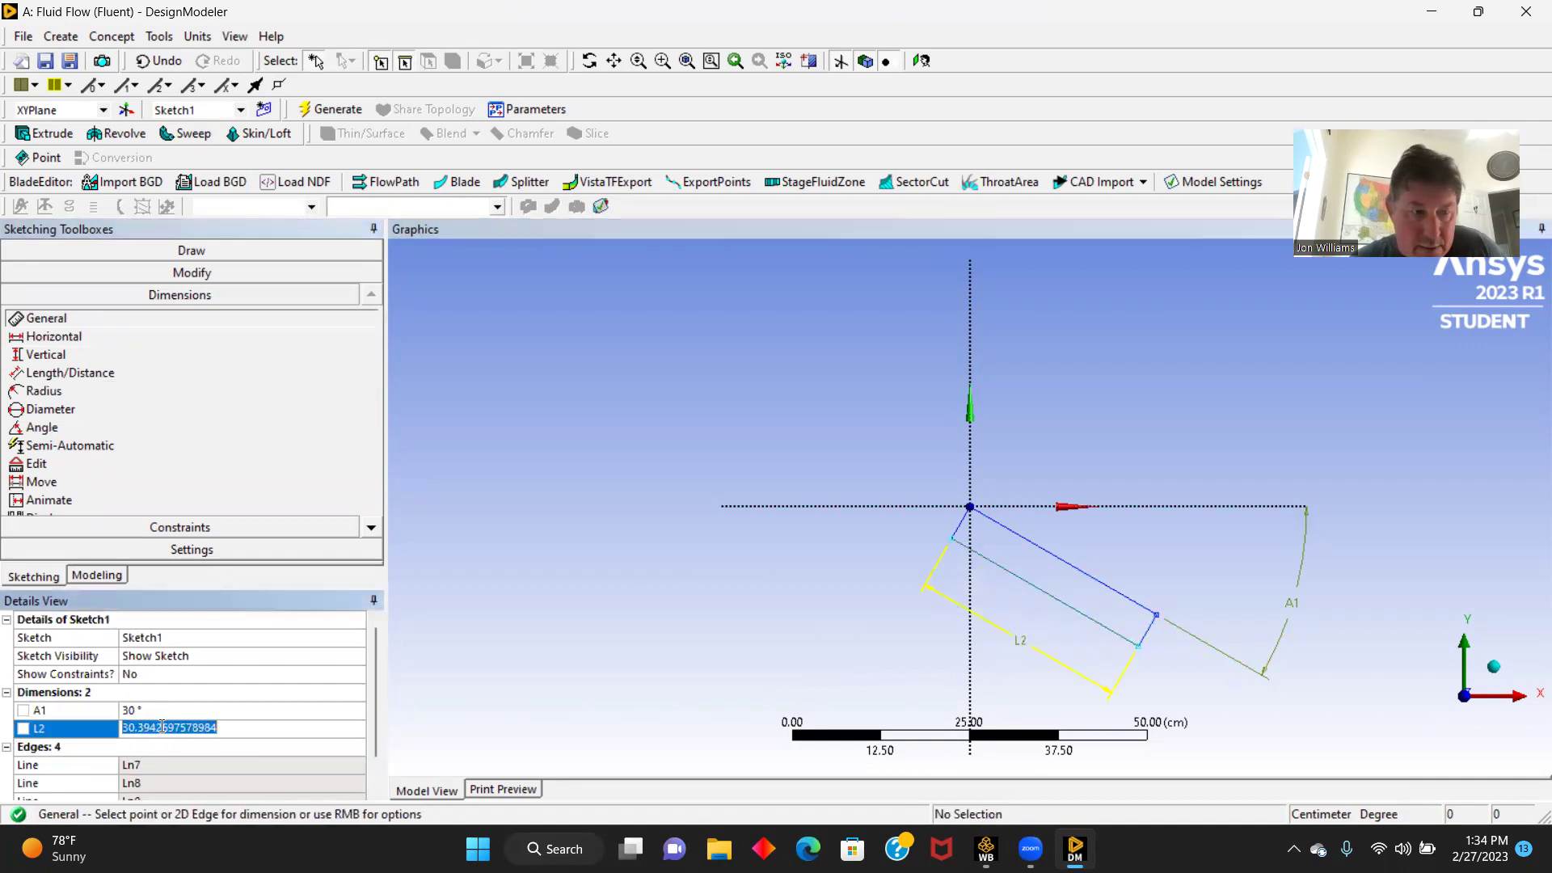
text(30)
key(Return)
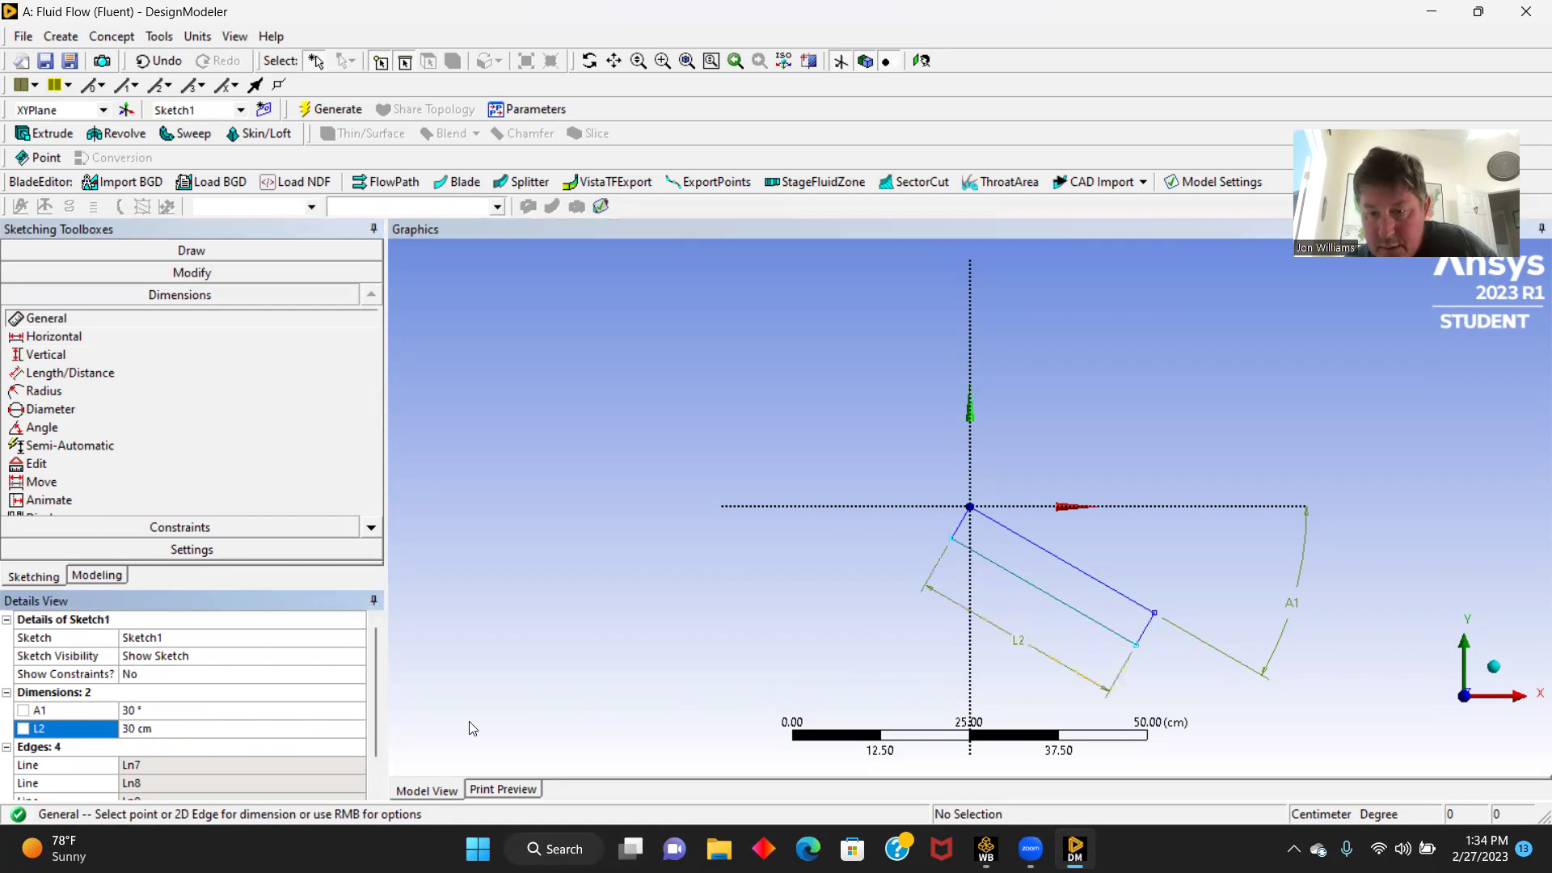
- Set the plate's short end edge thickness L3 to 0.1 cm
click(1148, 631)
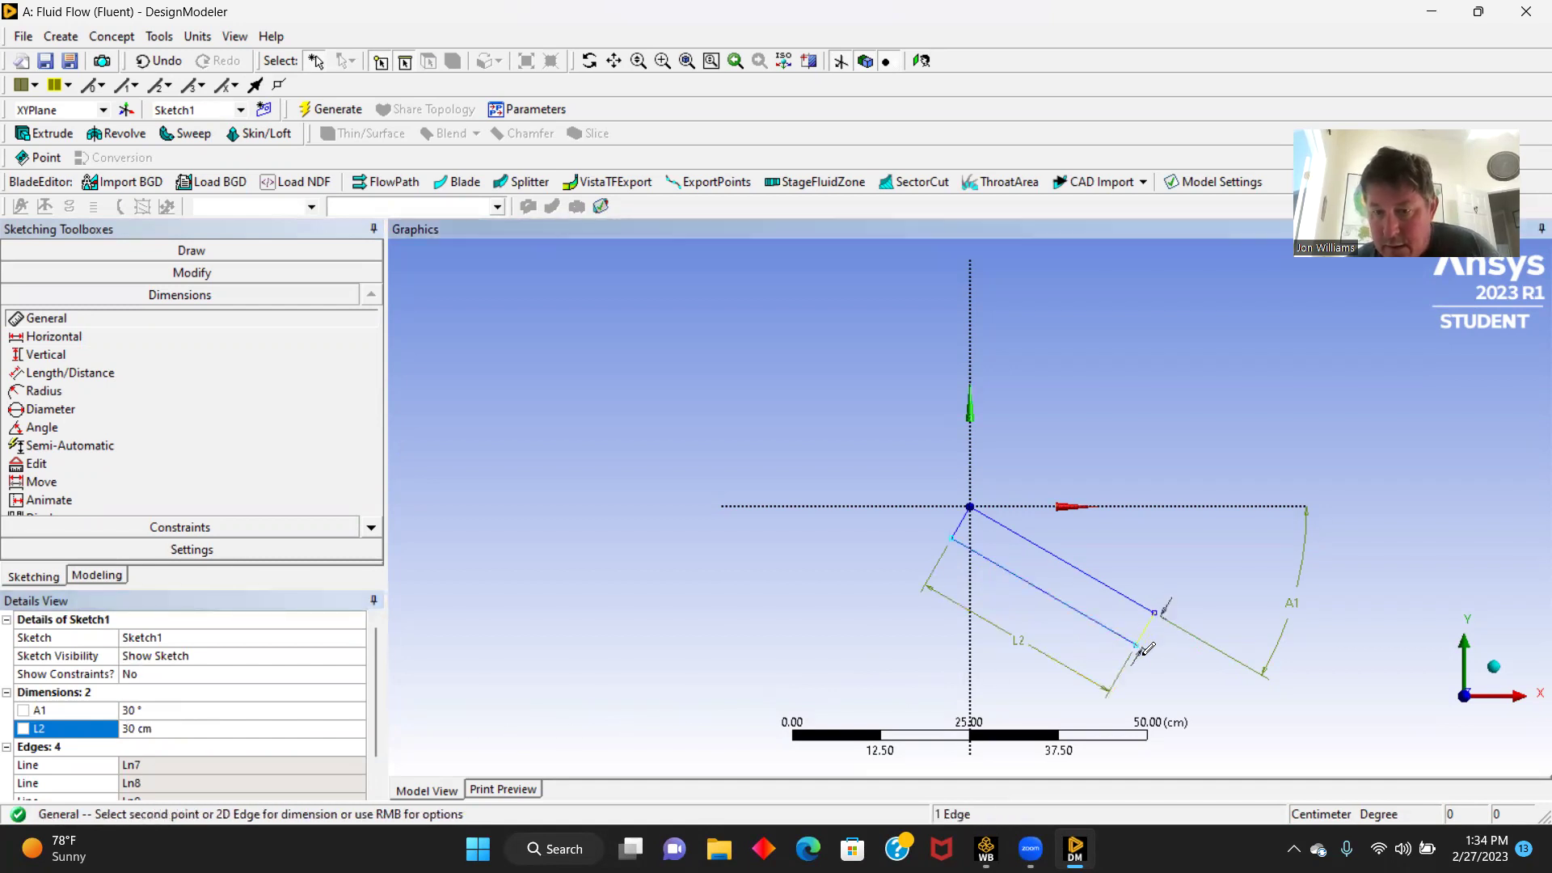
click(1229, 691)
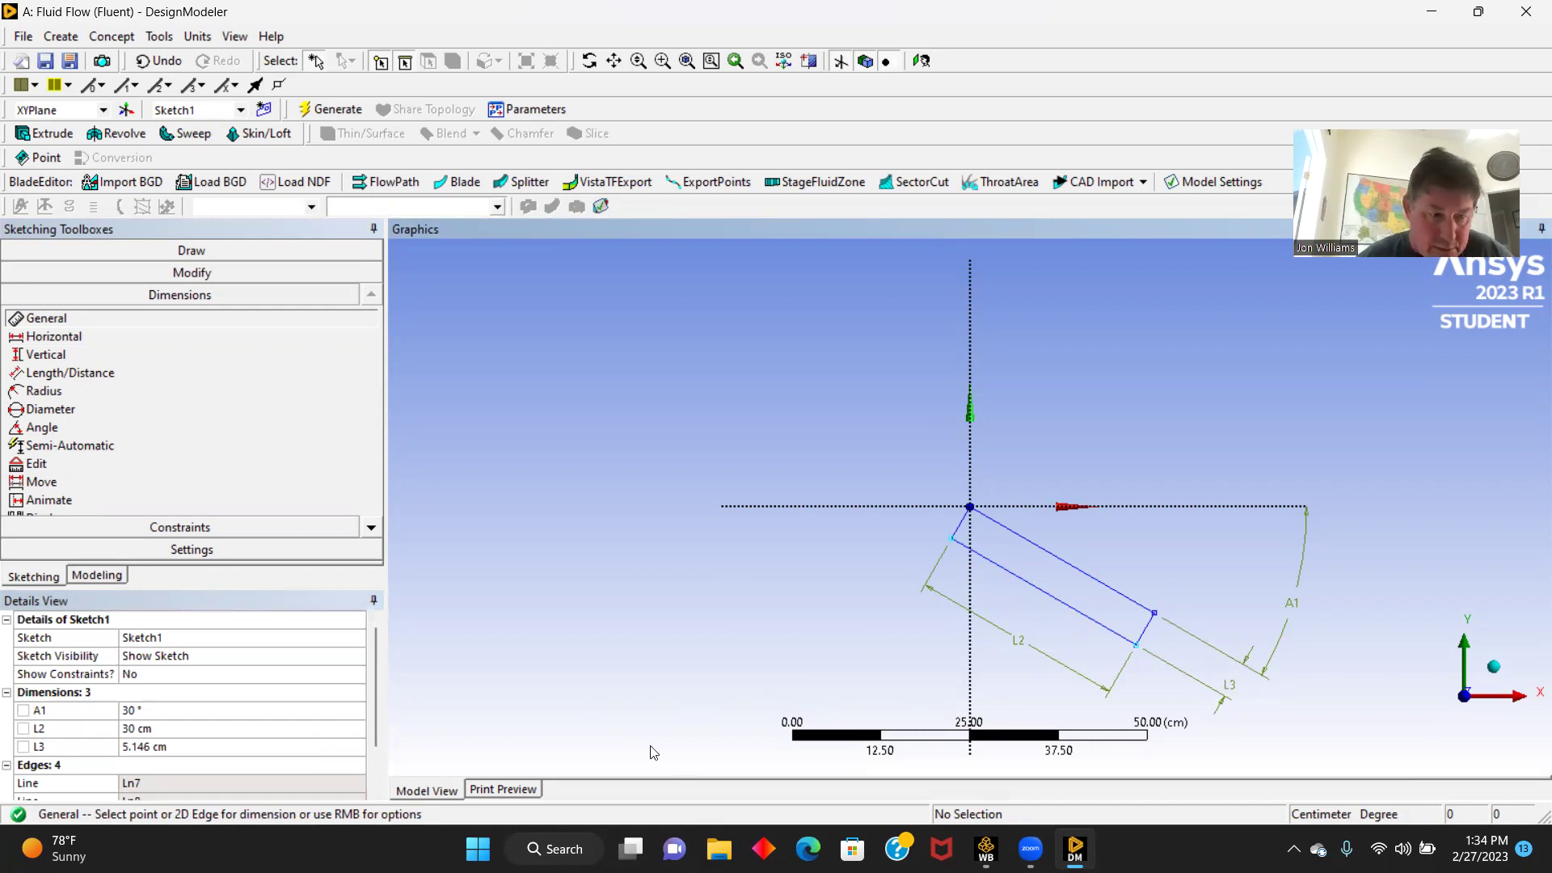
click(144, 747)
text(0)
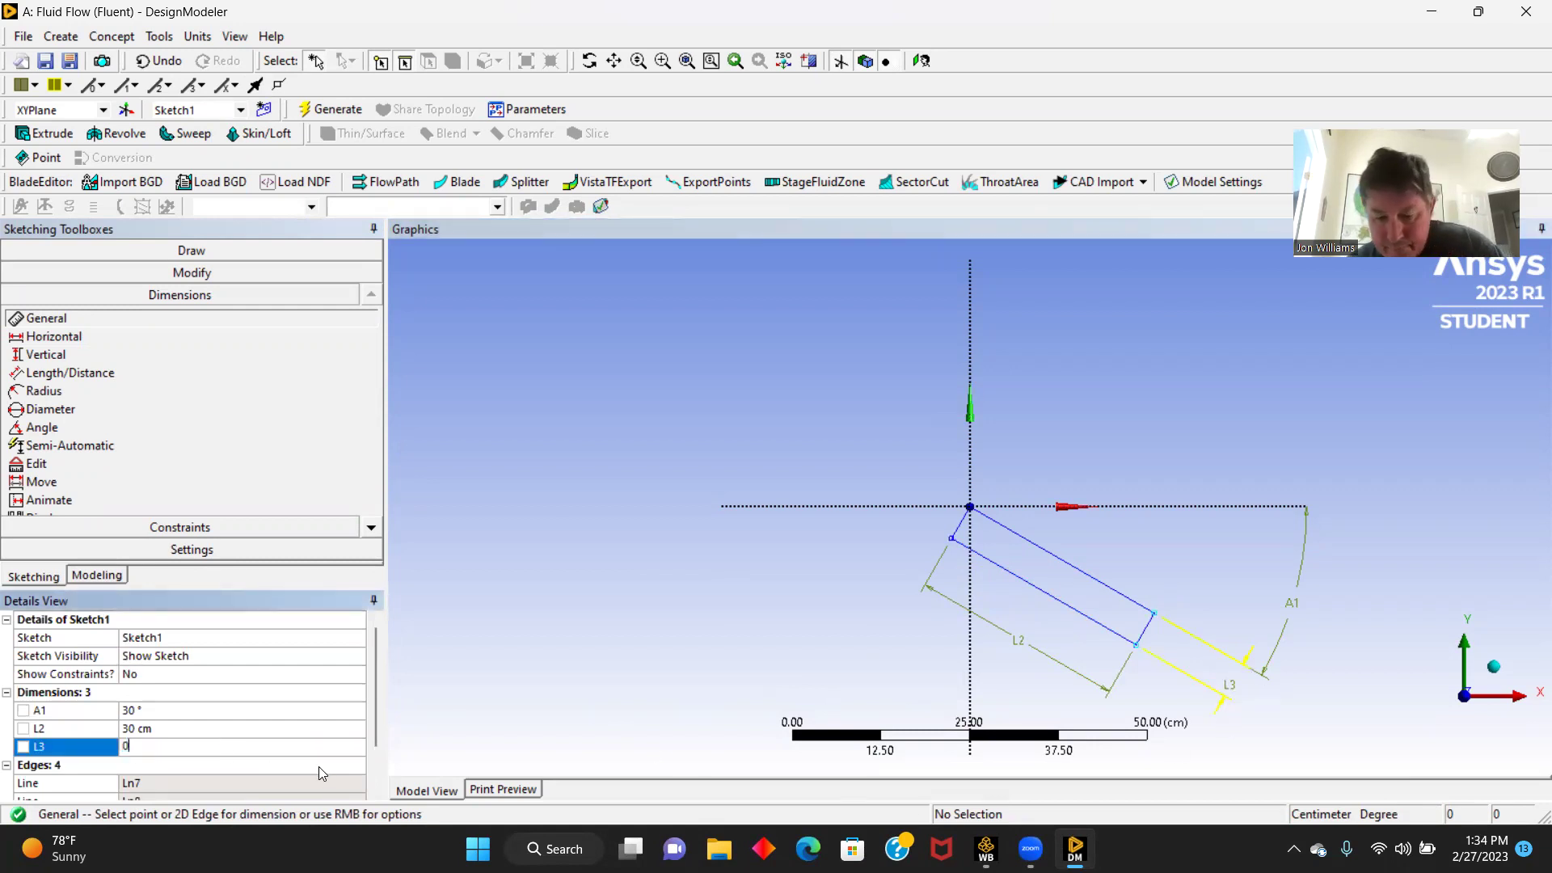
text(.1)
key(Return)
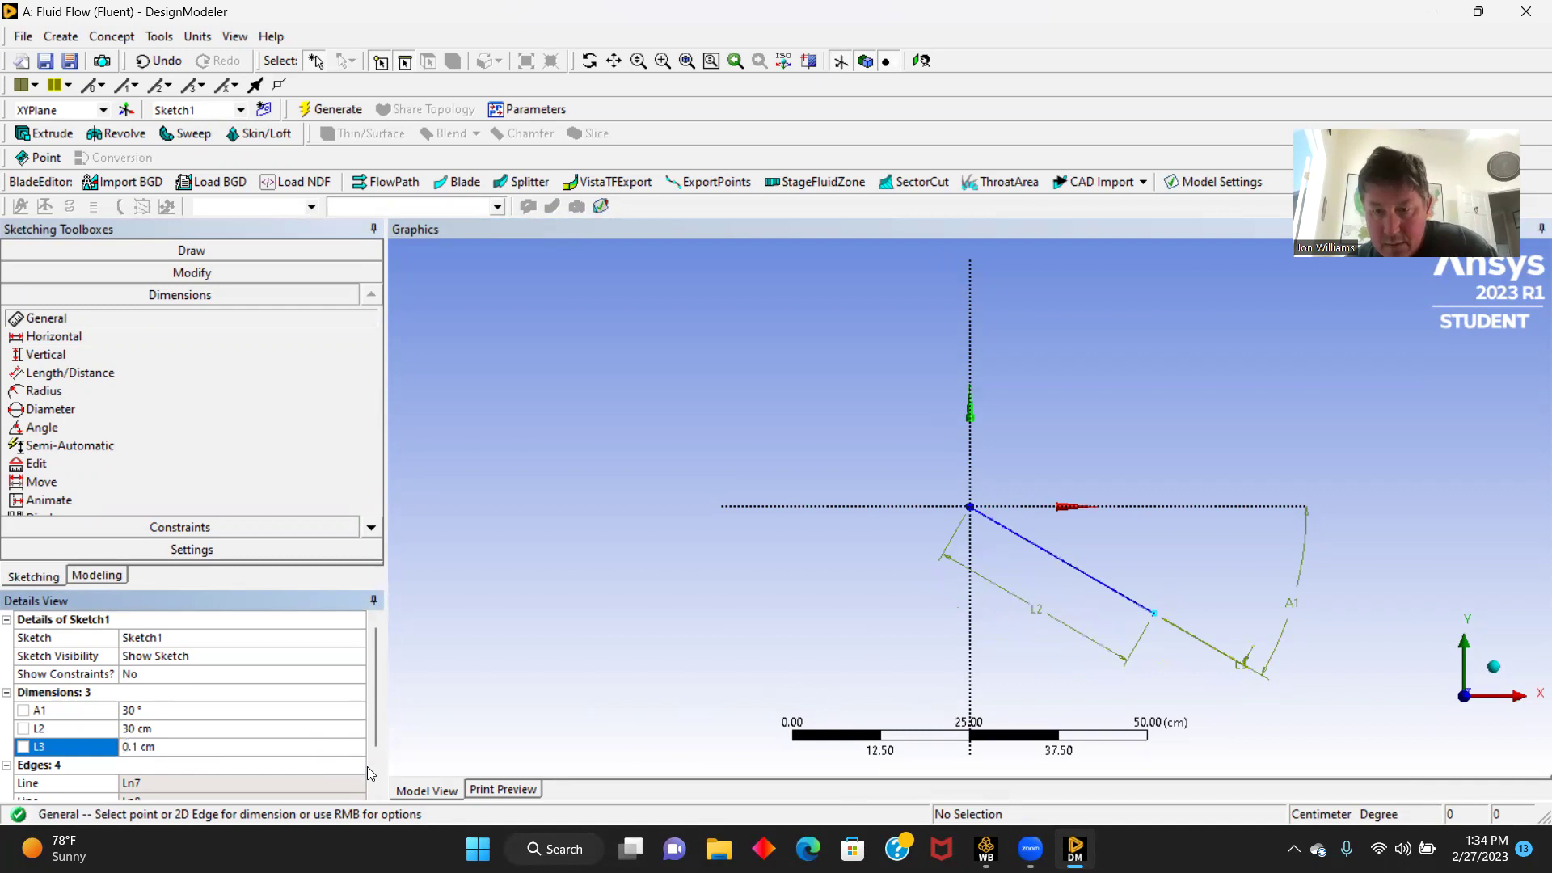
scroll(835, 524, down, 4)
scroll(829, 504, down, 2)
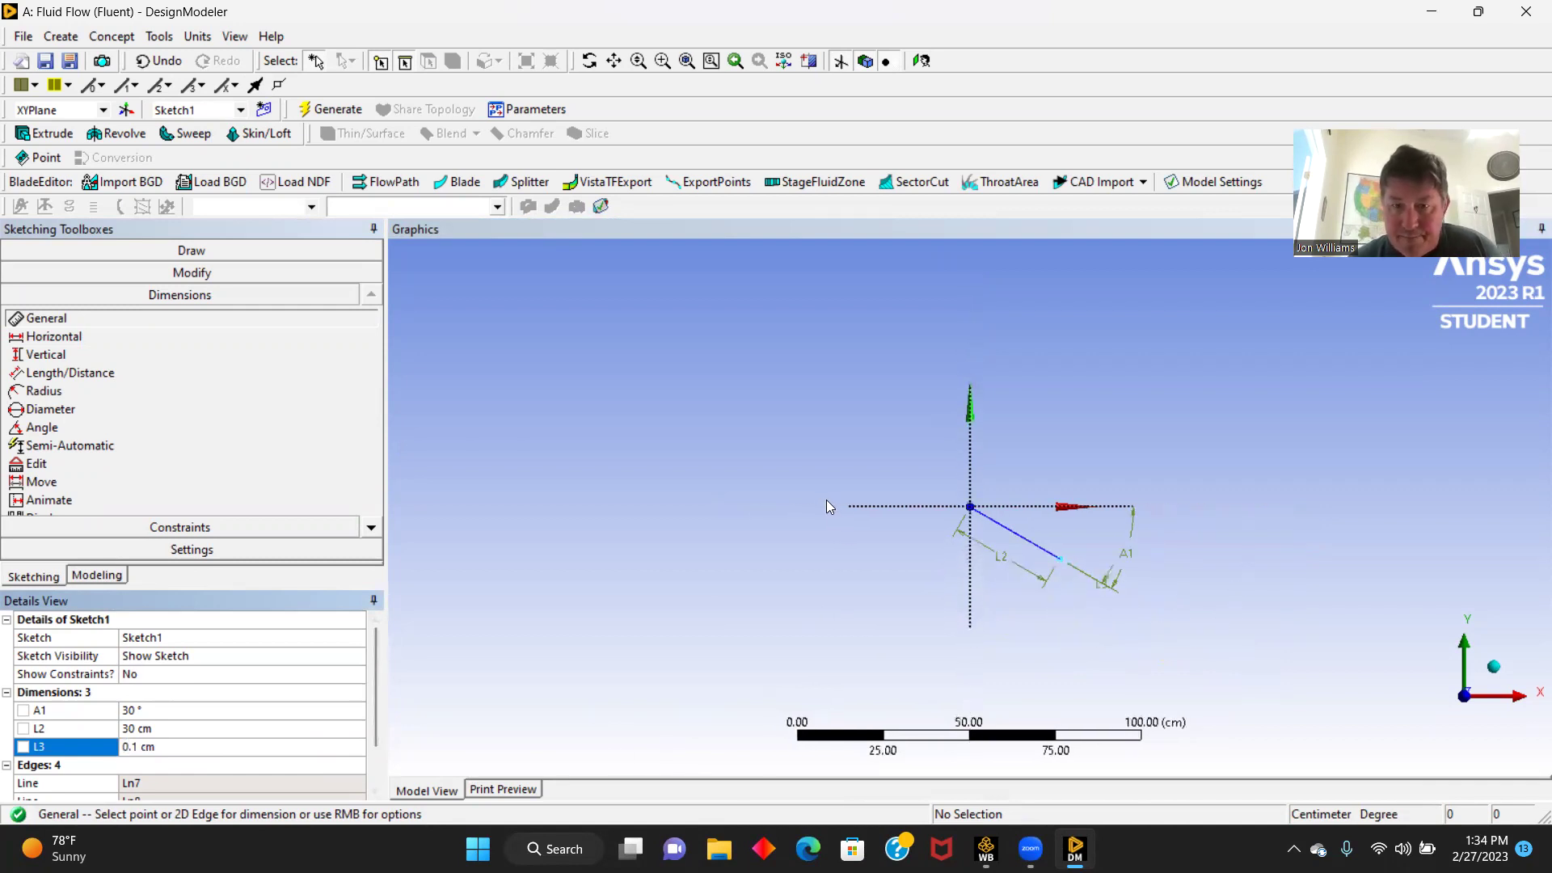
- Draw a large rectangle enclosing the angled plate as the flow domain
click(181, 250)
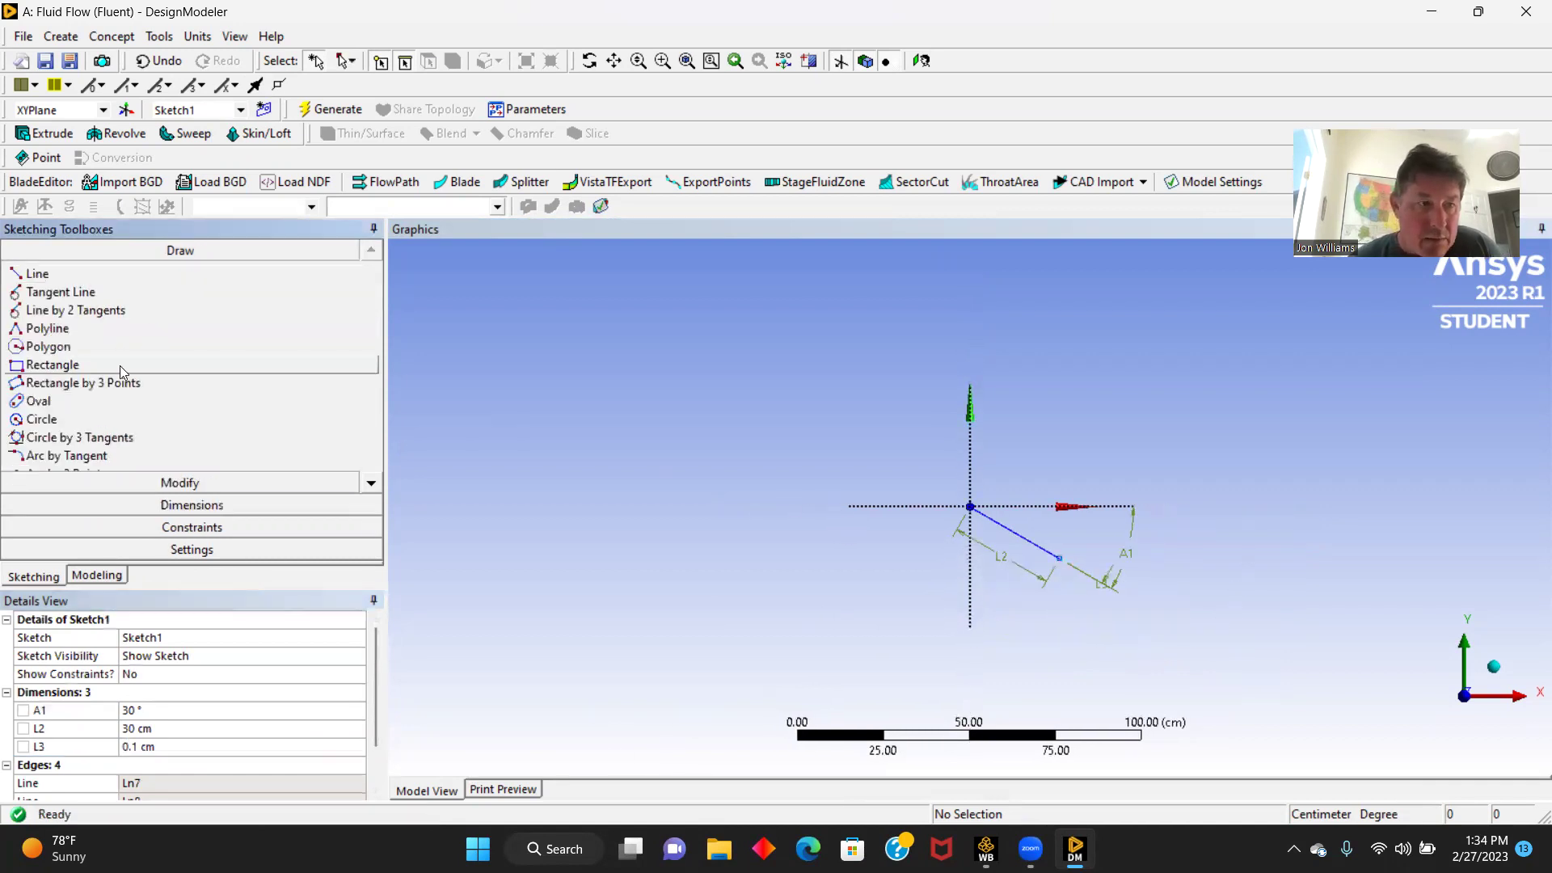
click(46, 366)
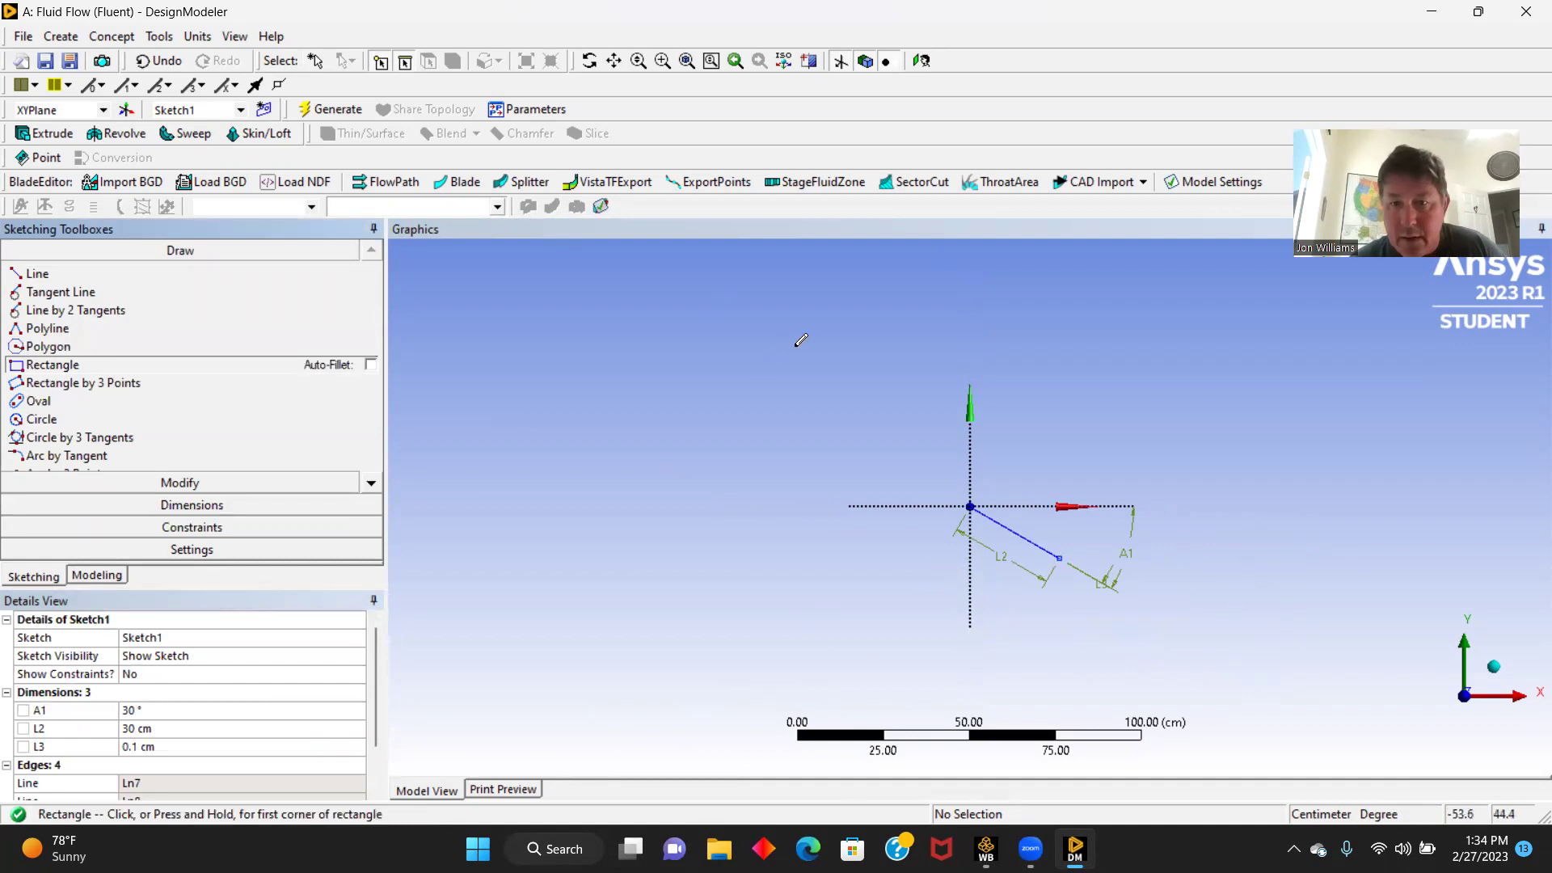
click(863, 410)
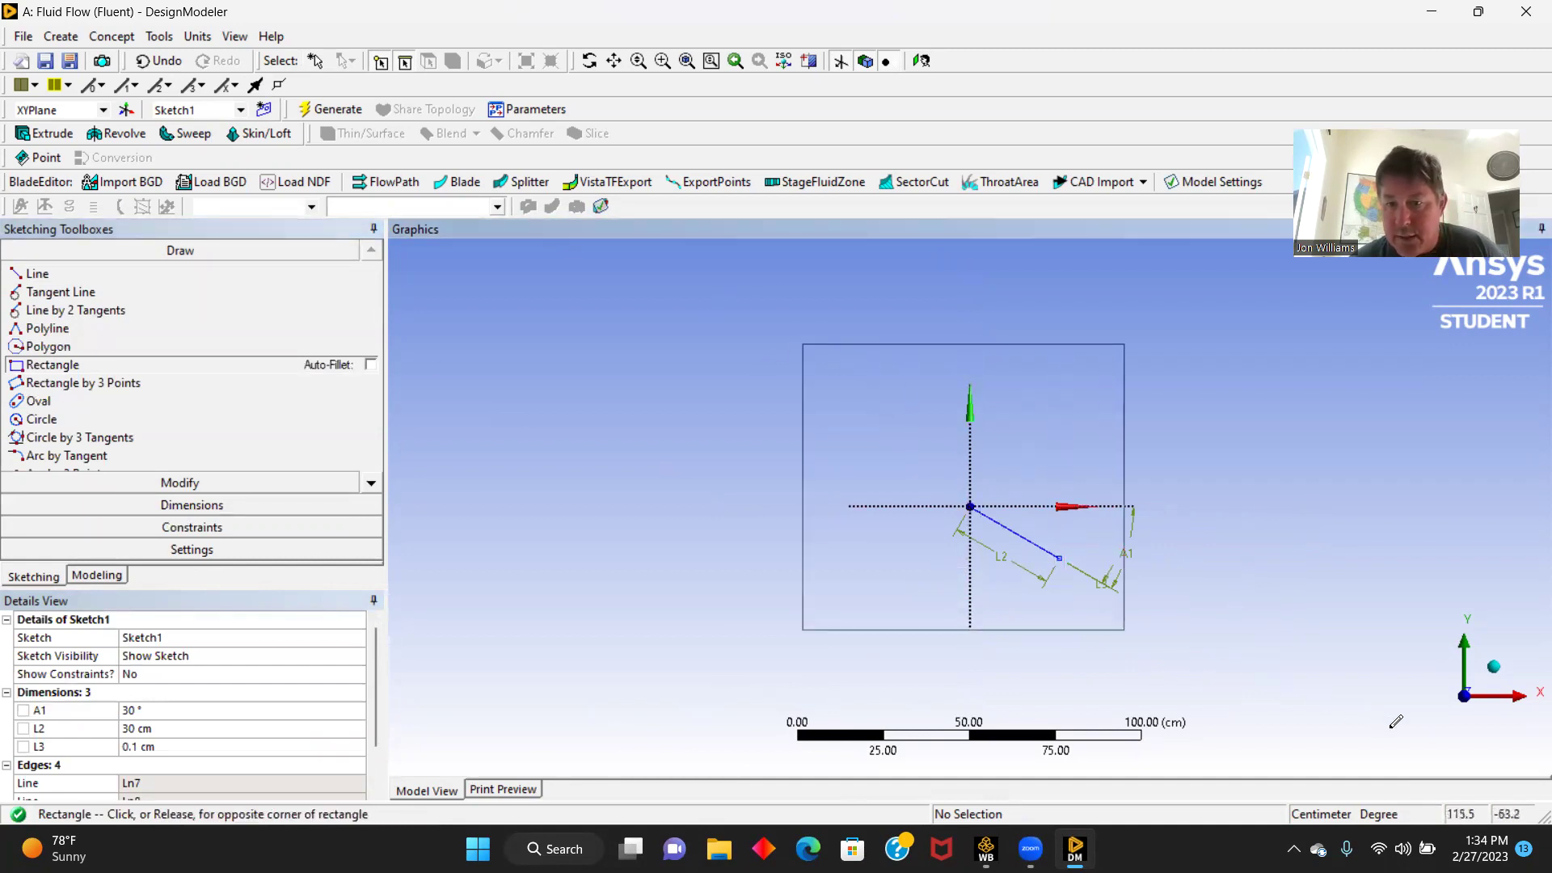
click(1489, 738)
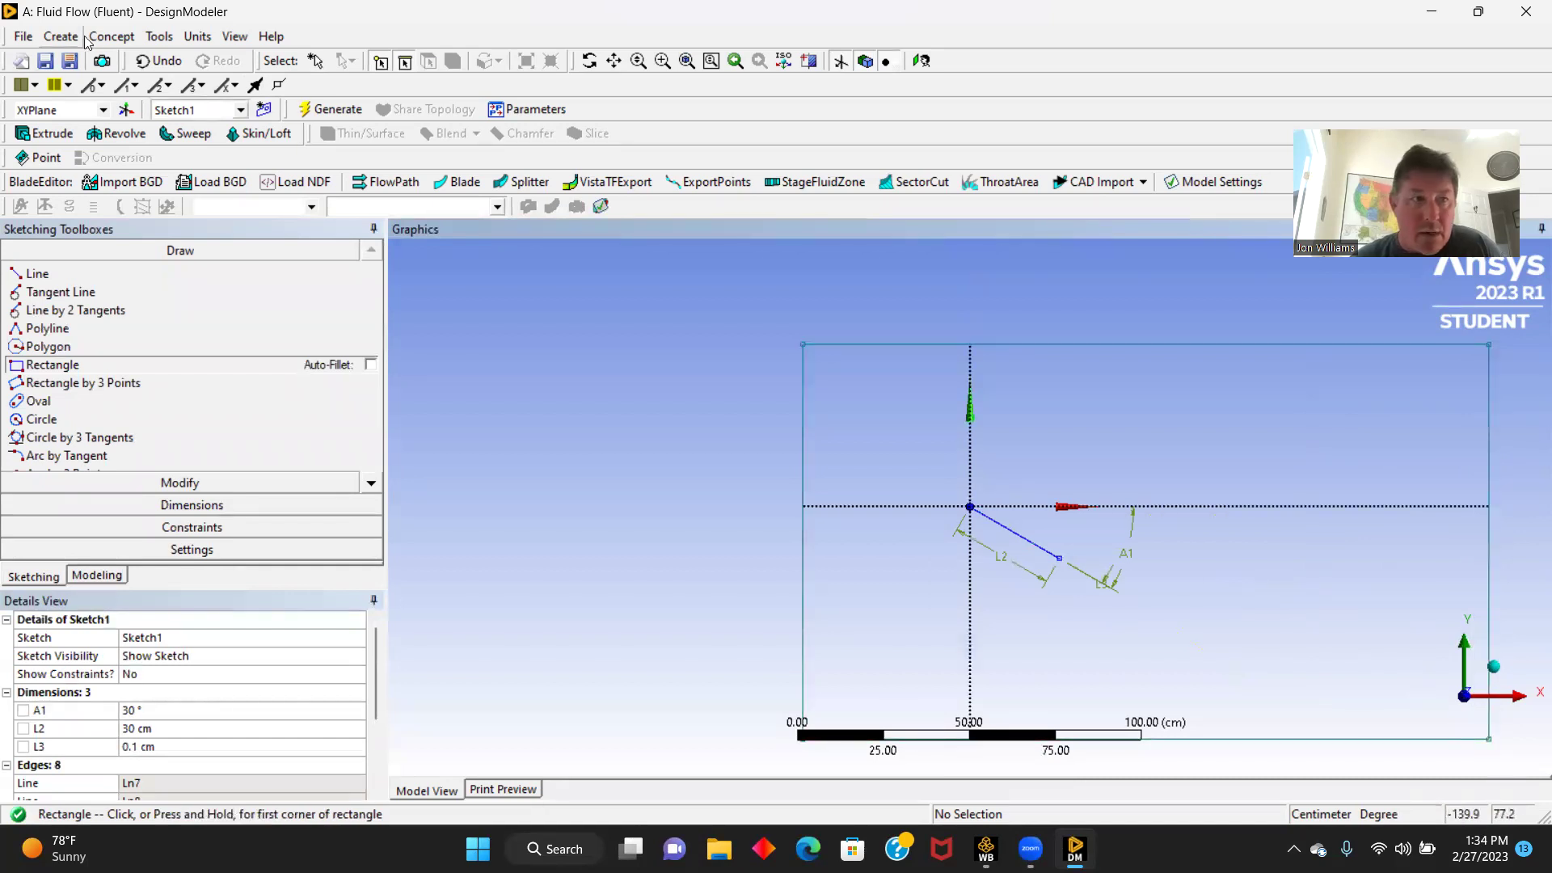
- Create and generate a surface from Sketch1 using Concept > Surfaces From Sketches
click(112, 36)
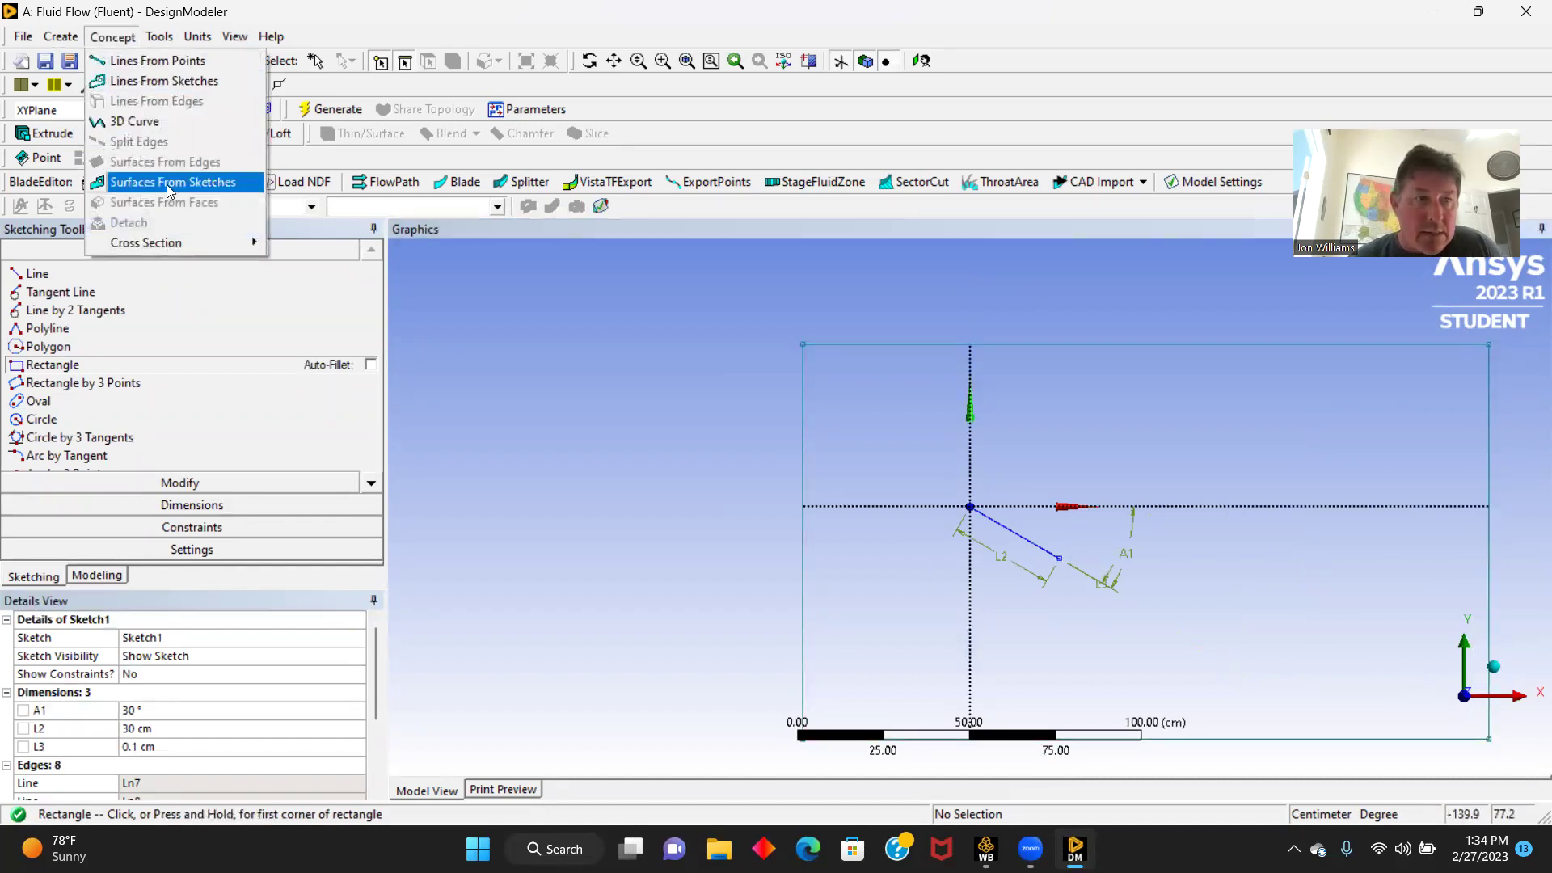
click(165, 186)
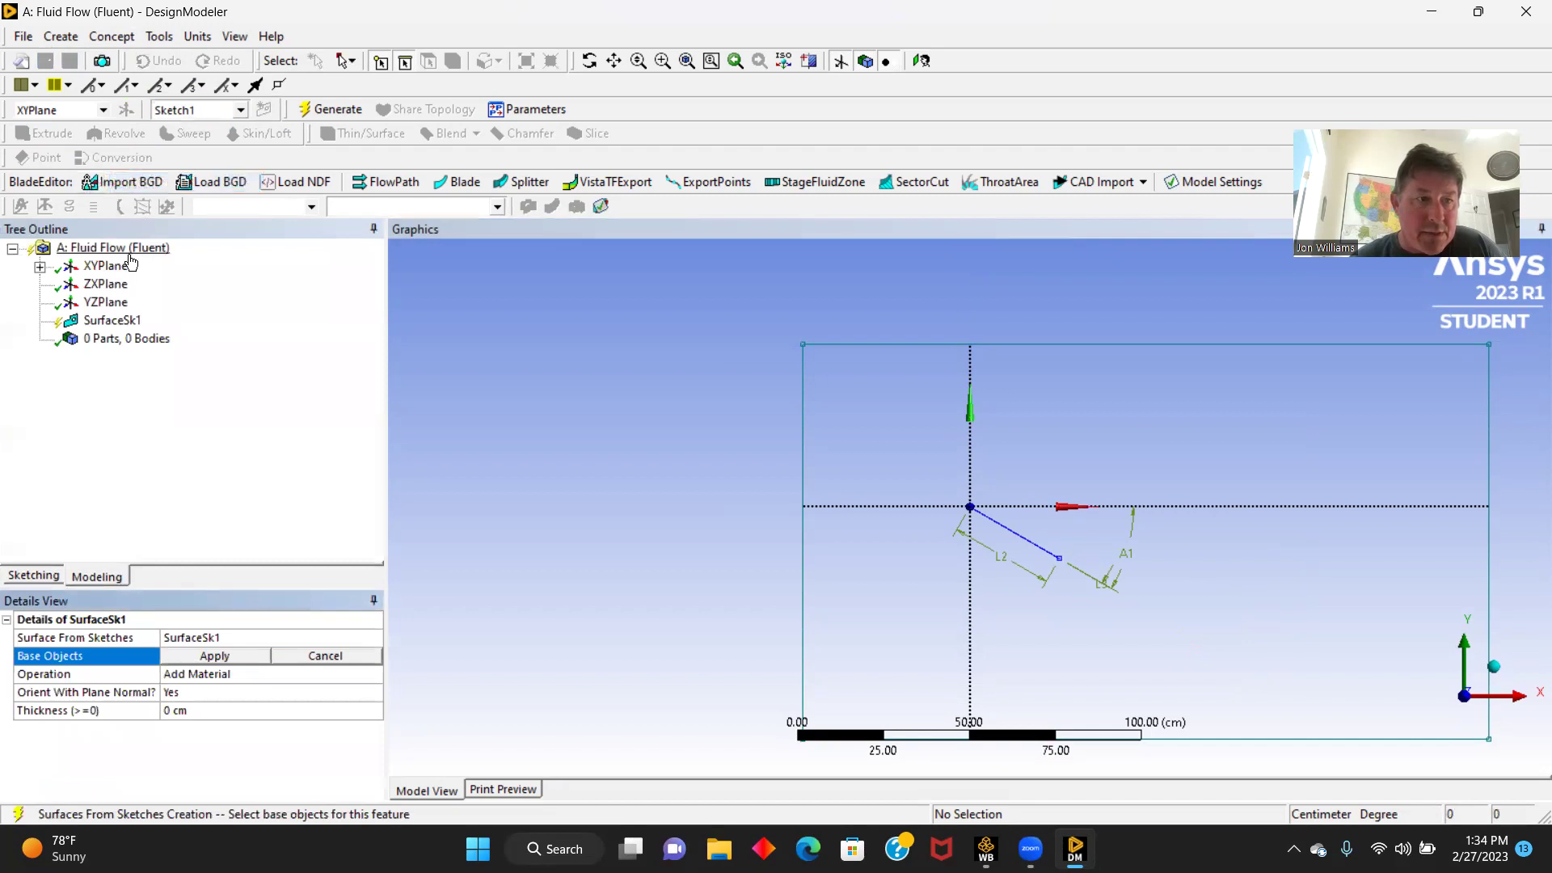
click(40, 266)
click(113, 285)
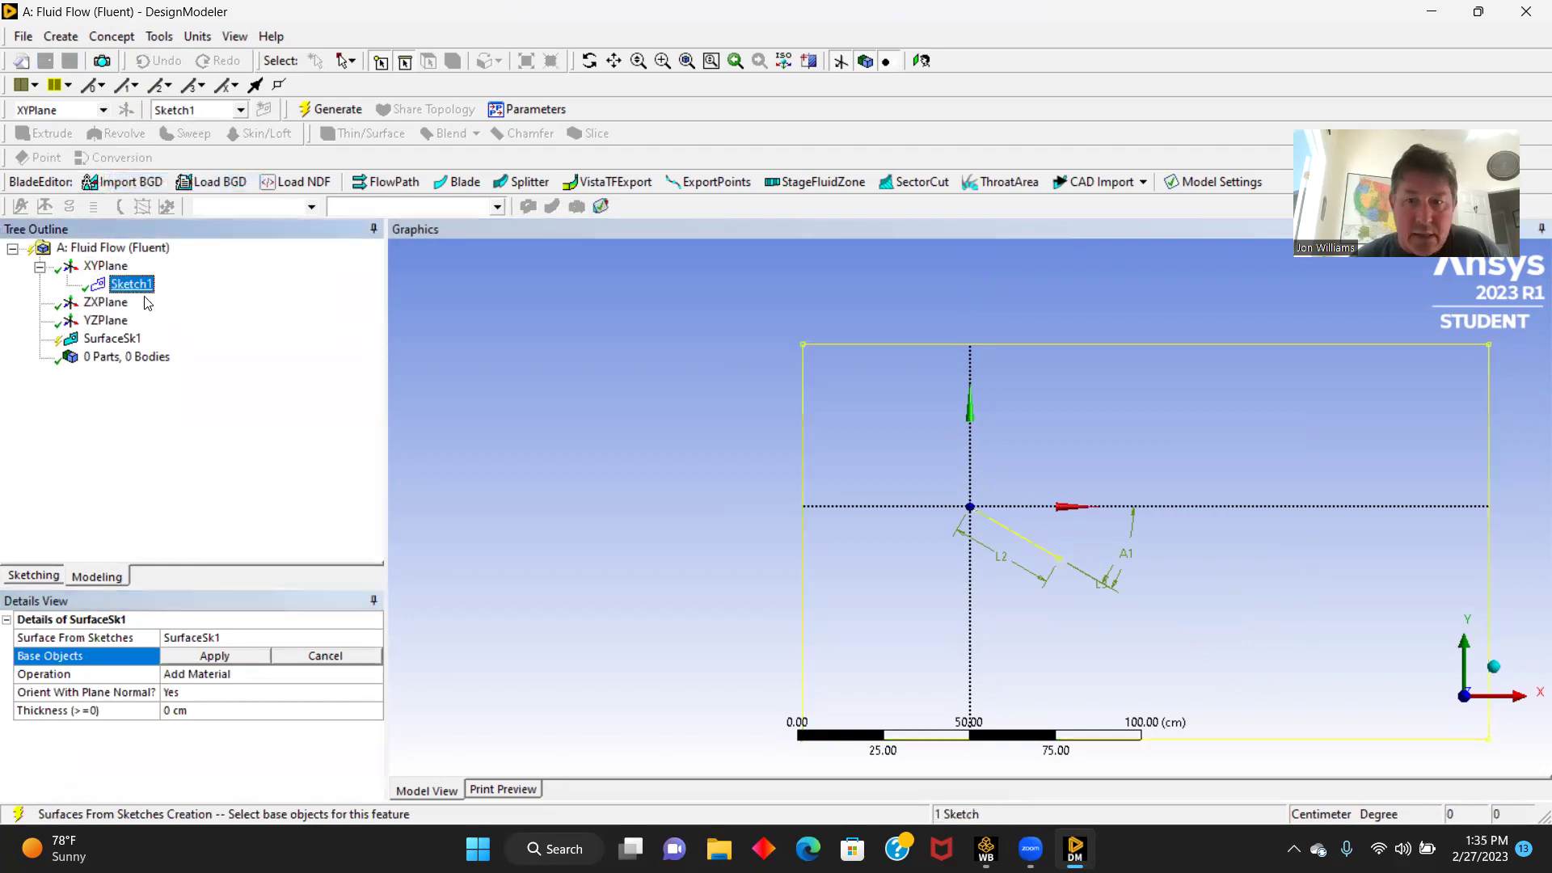
click(197, 660)
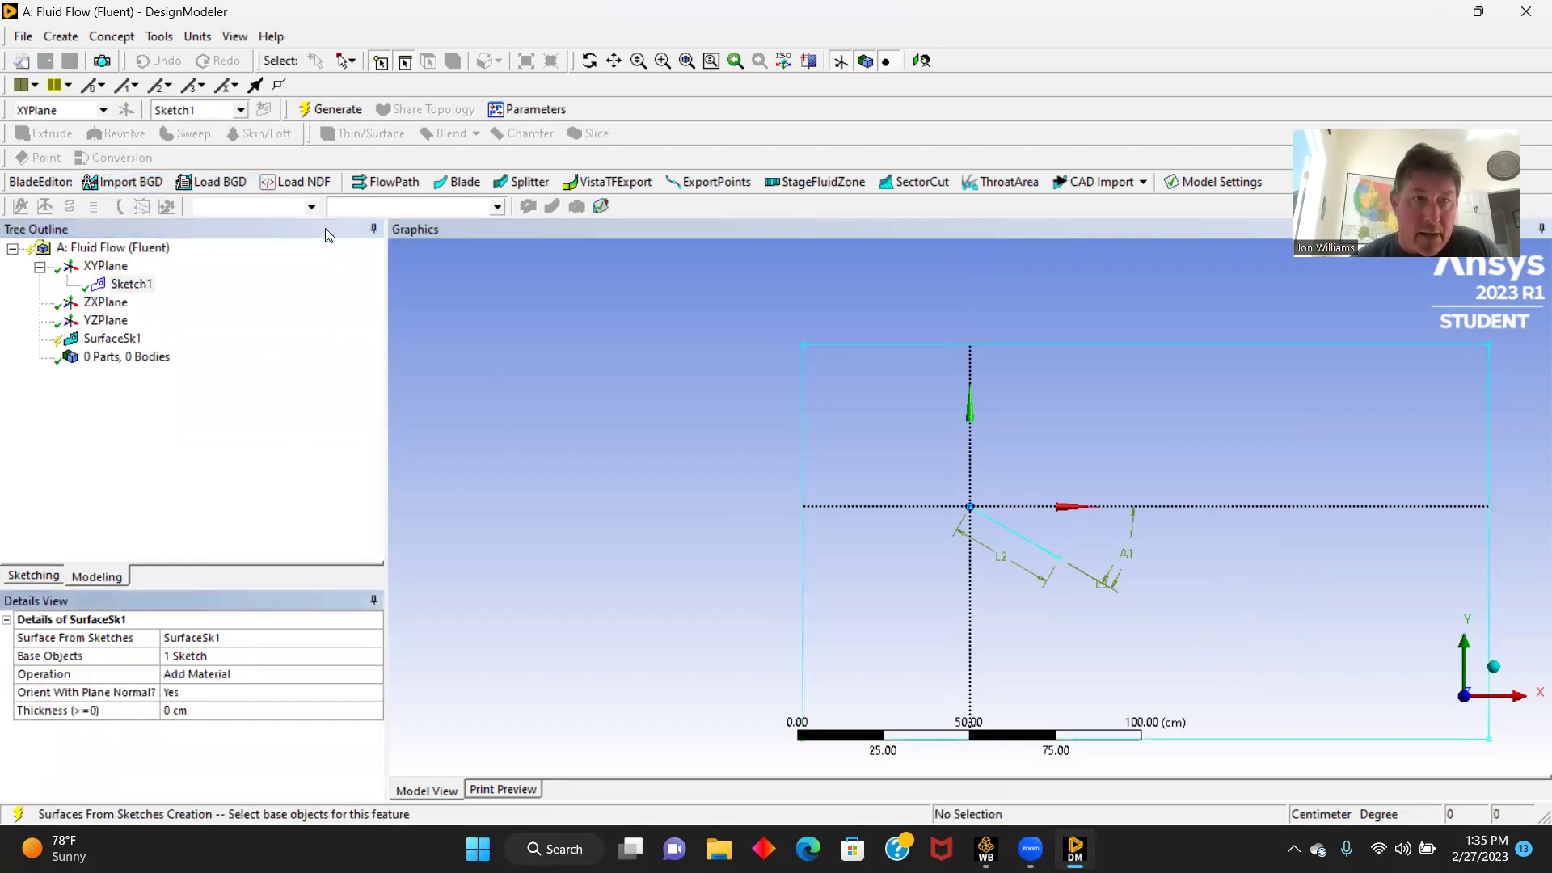
click(327, 112)
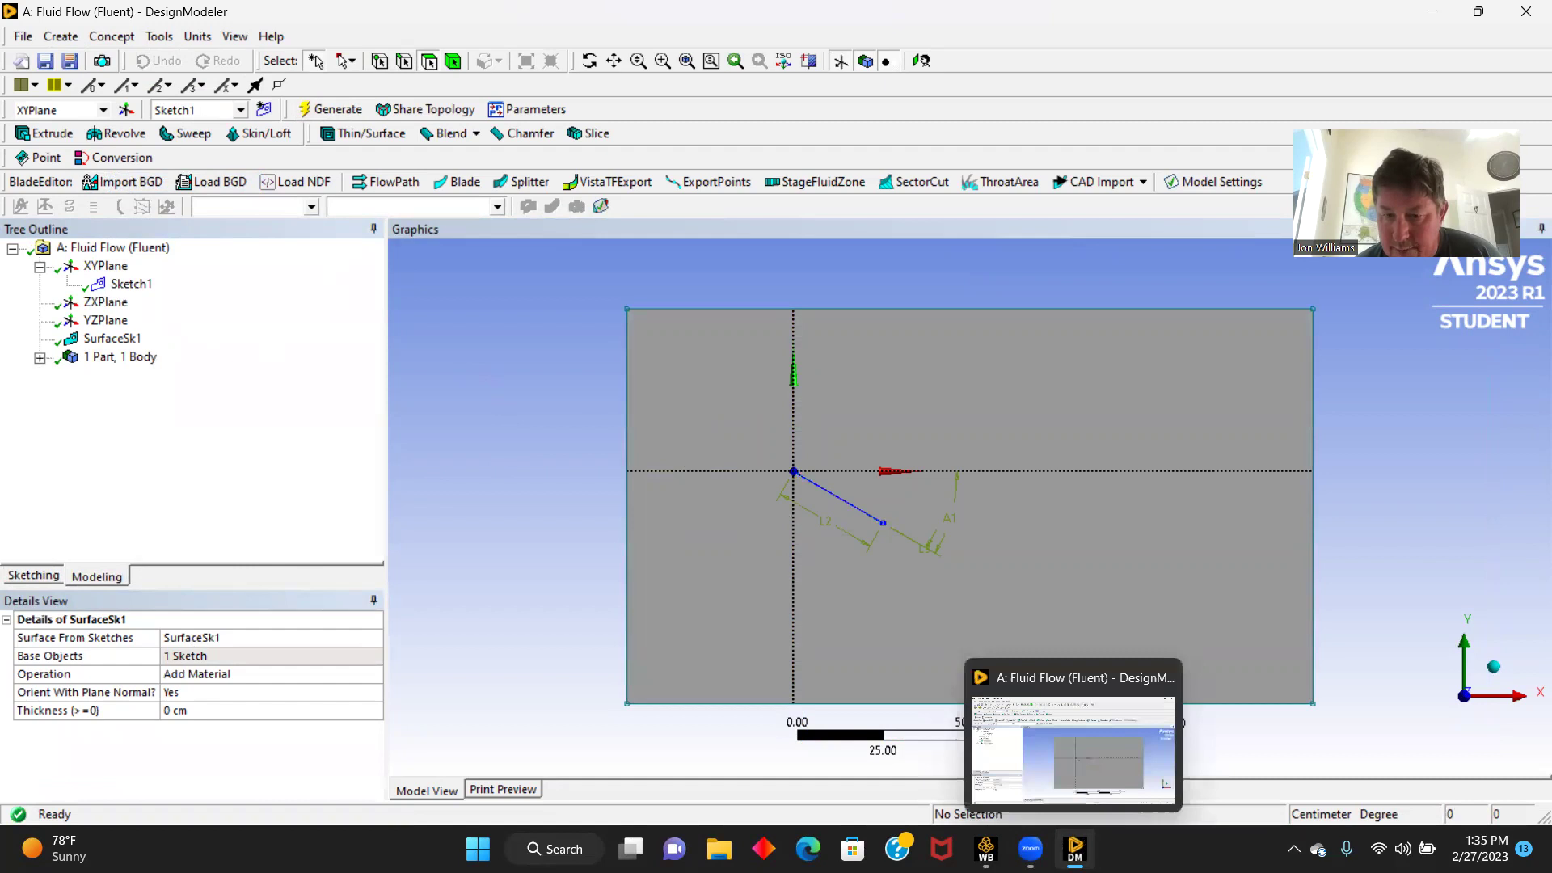
- Return to Workbench and open the Fluid Flow system's Mesh cell in Meshing
mouse_move(986, 849)
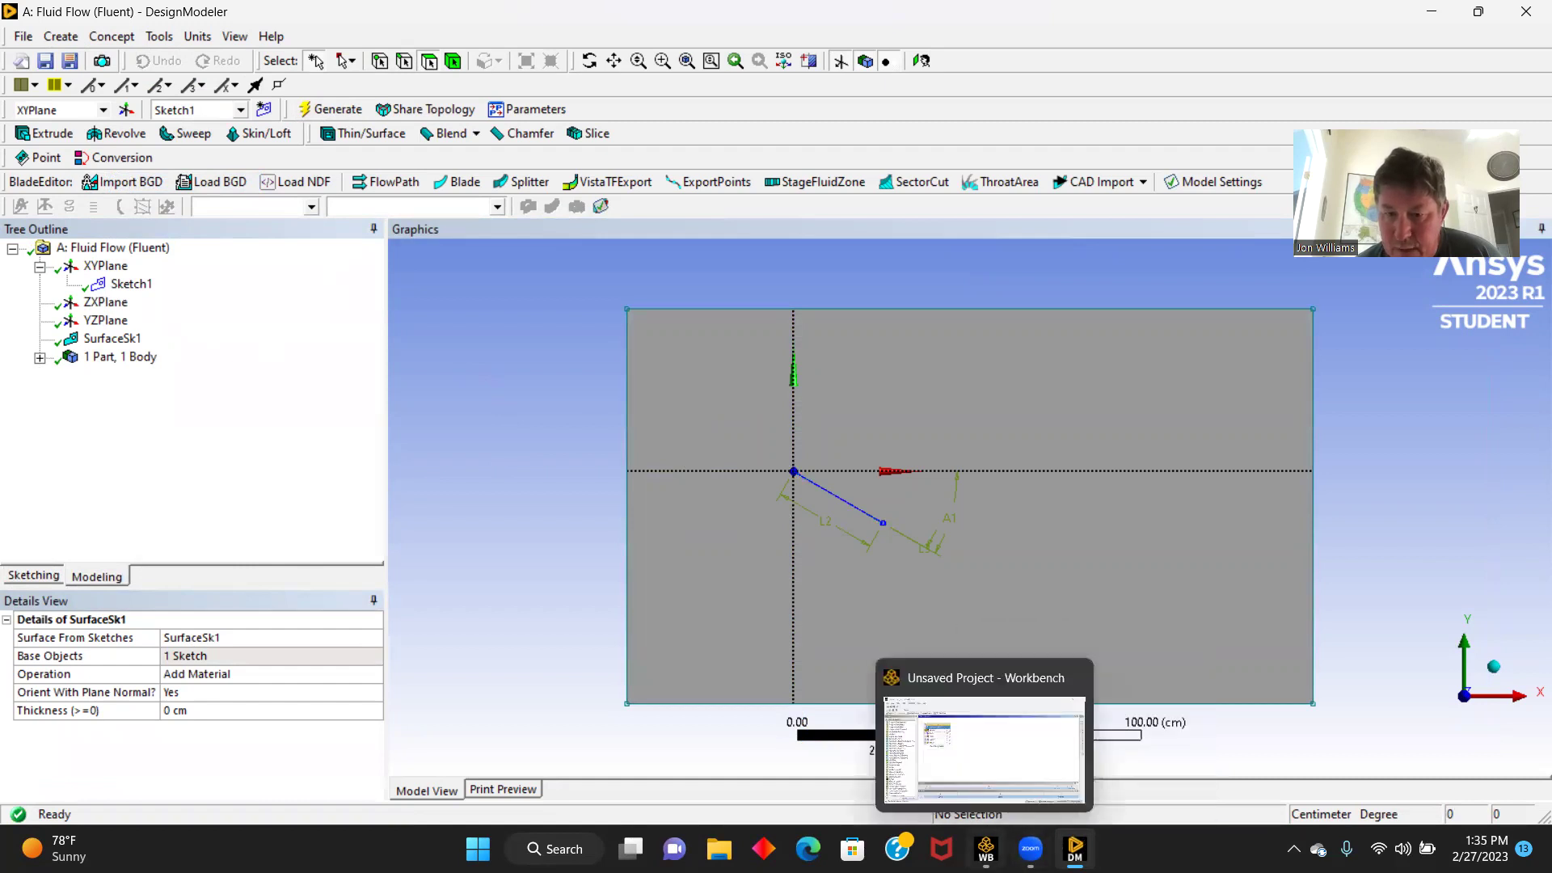
click(967, 769)
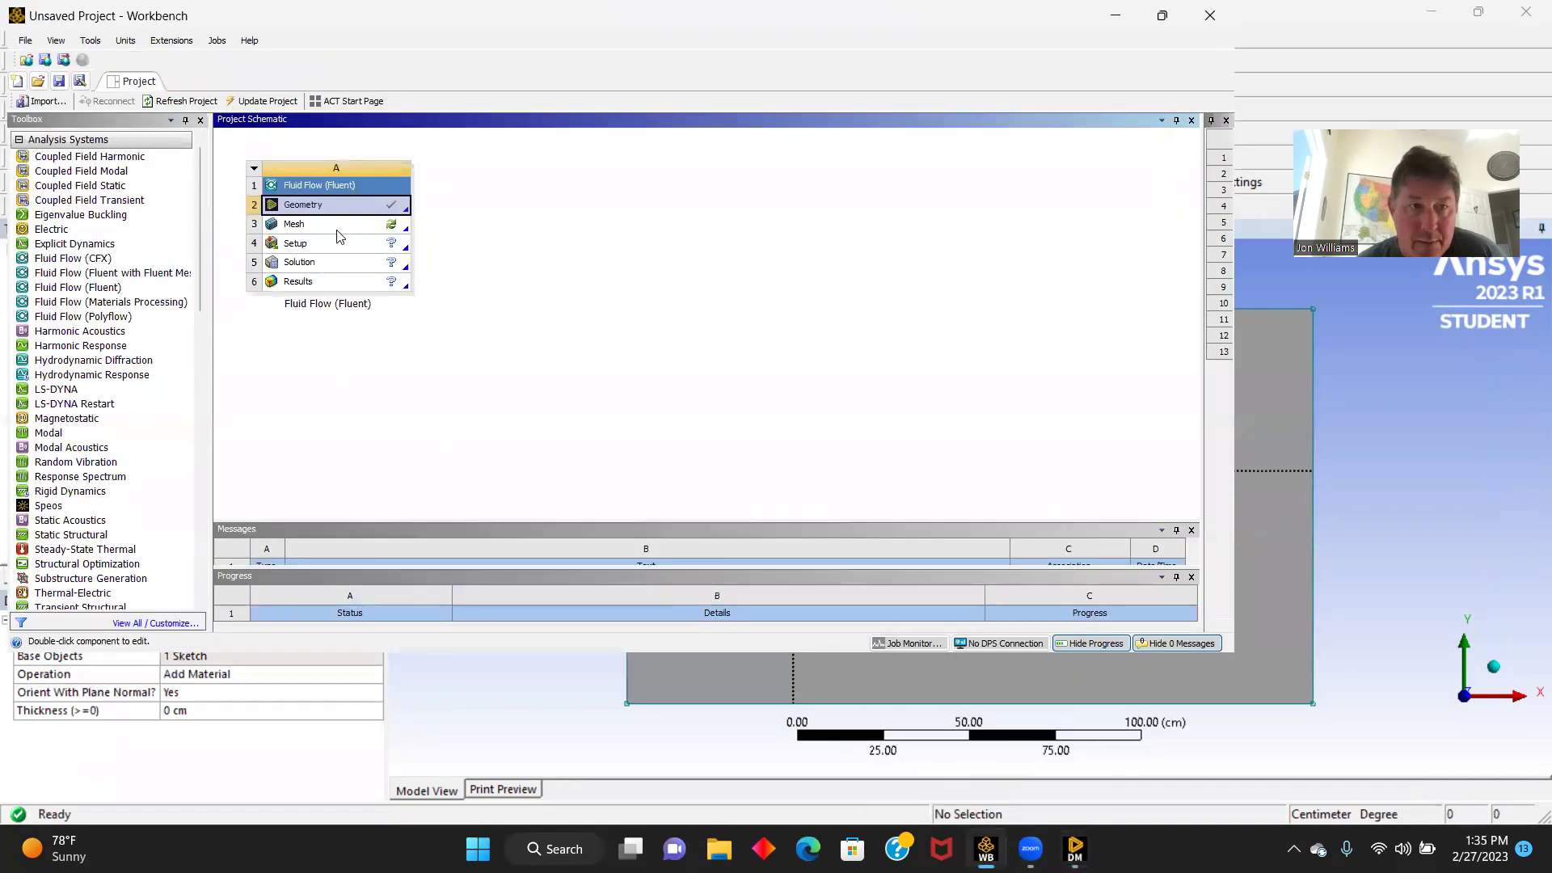
double_click(299, 227)
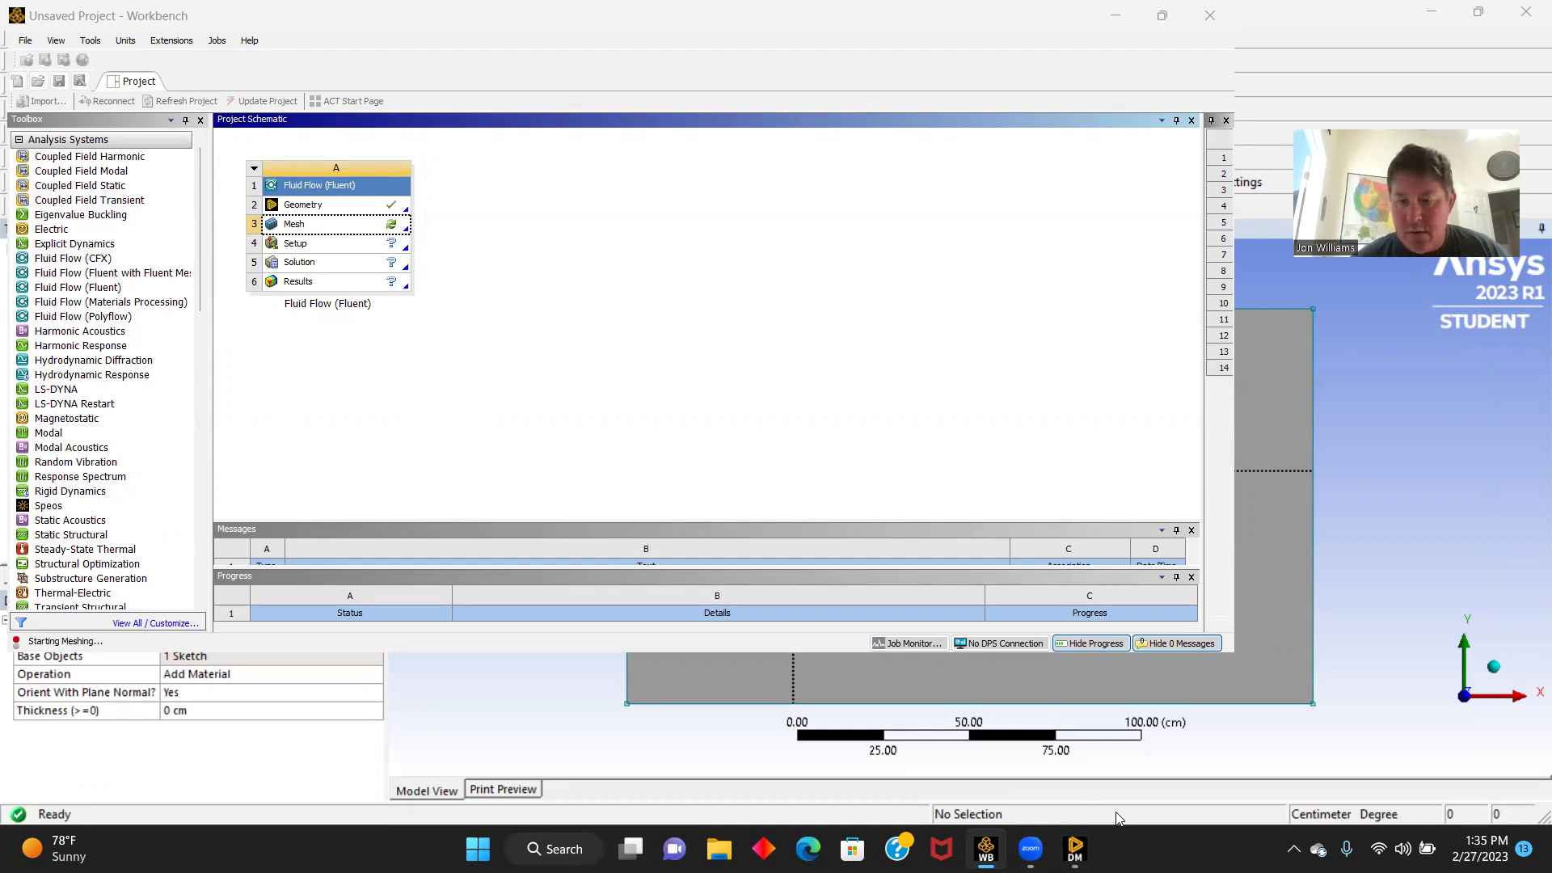
mouse_move(1075, 848)
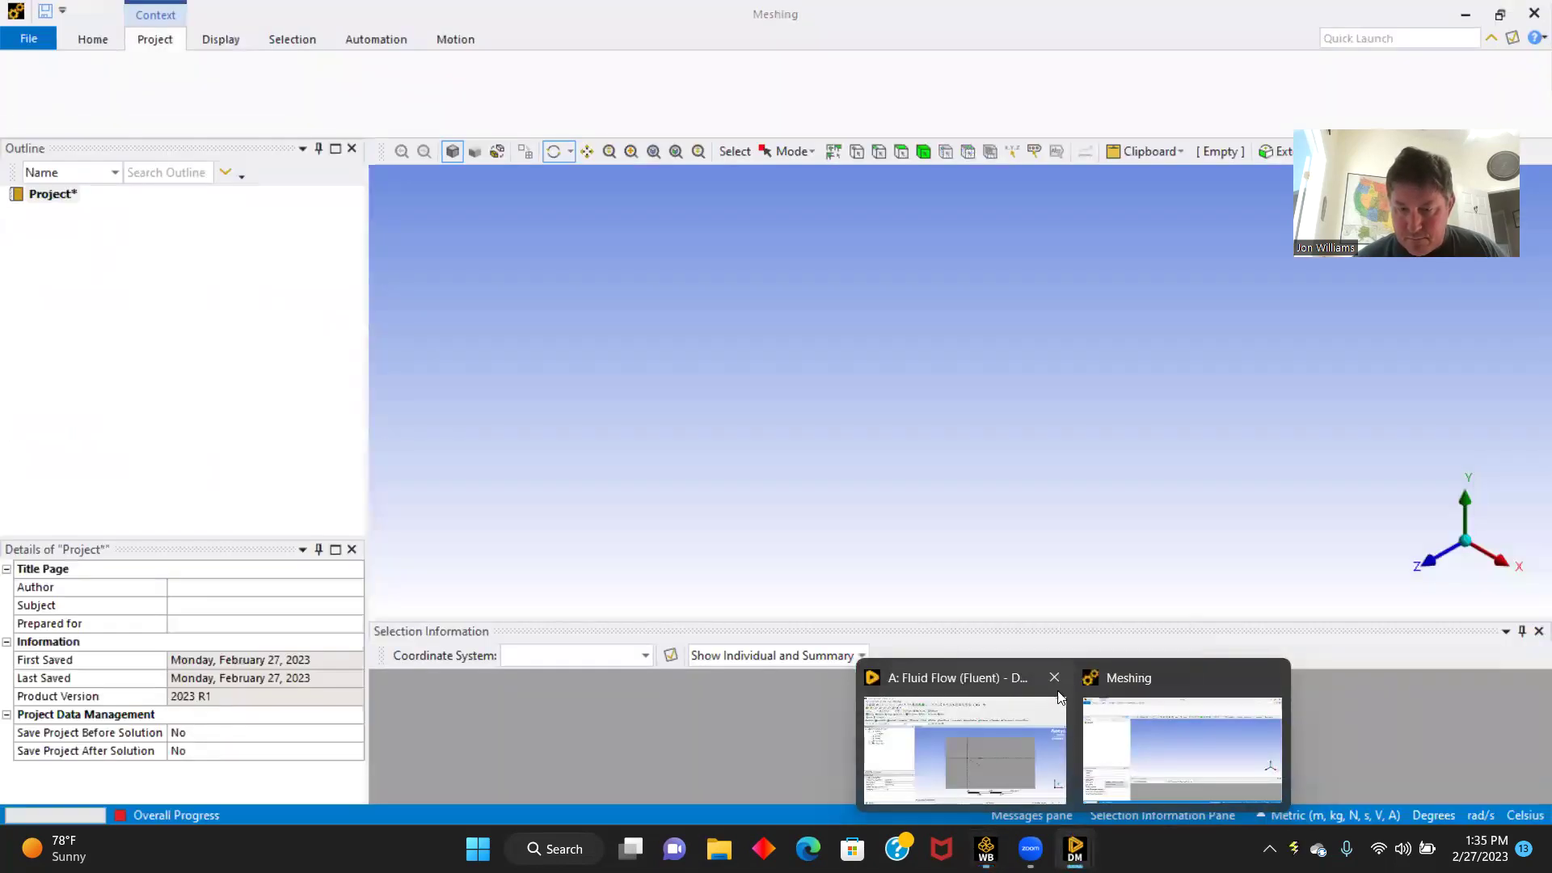
mouse_move(1058, 687)
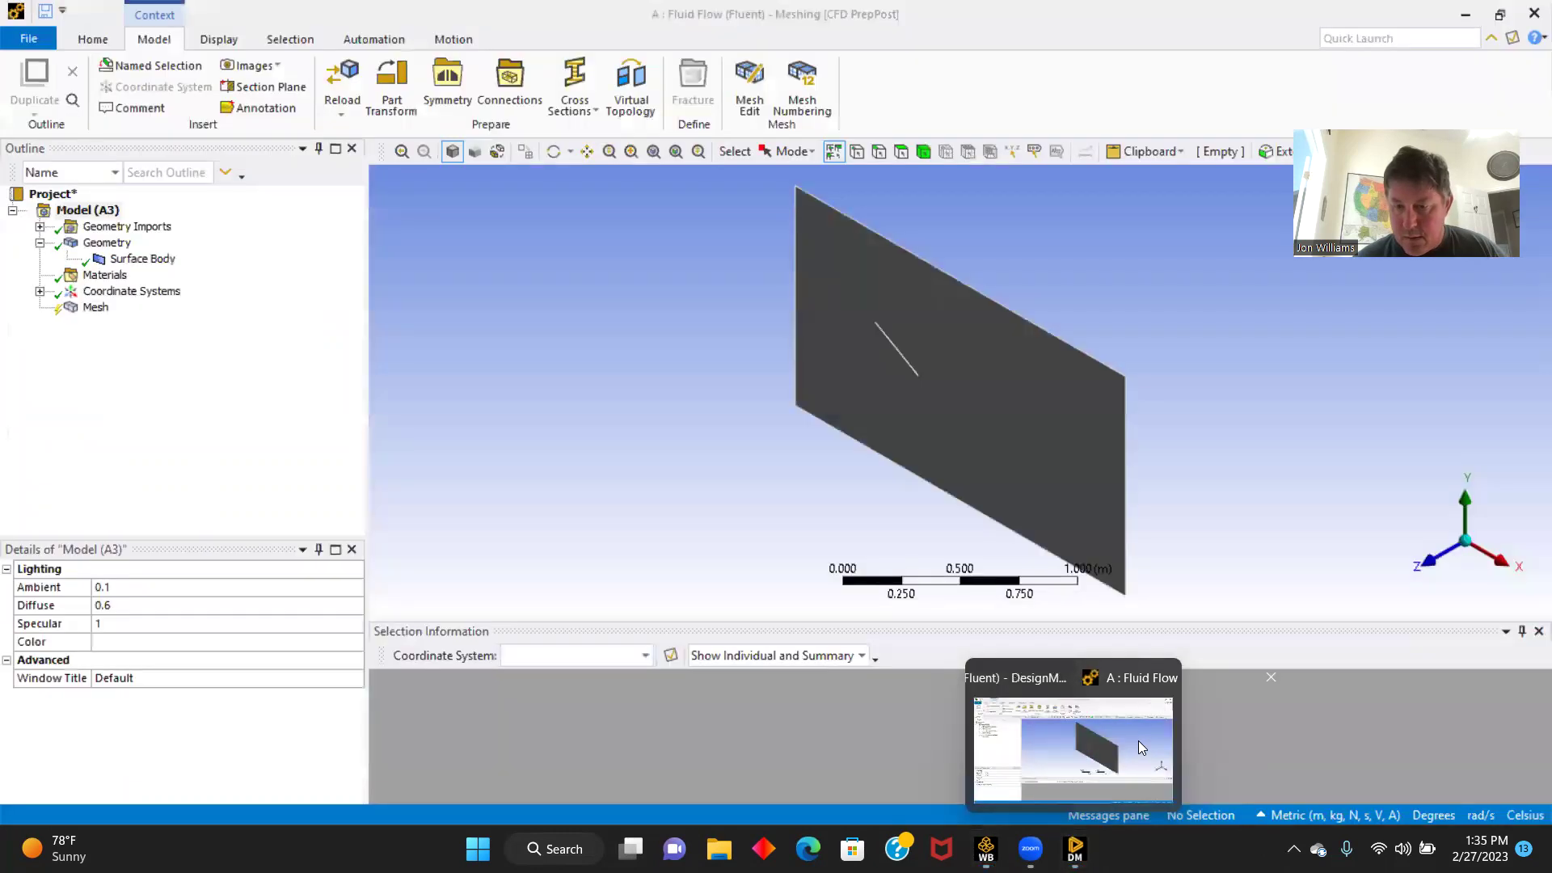
- In front view with edge selection, name the domain's left edge Velocity inlet
click(1138, 740)
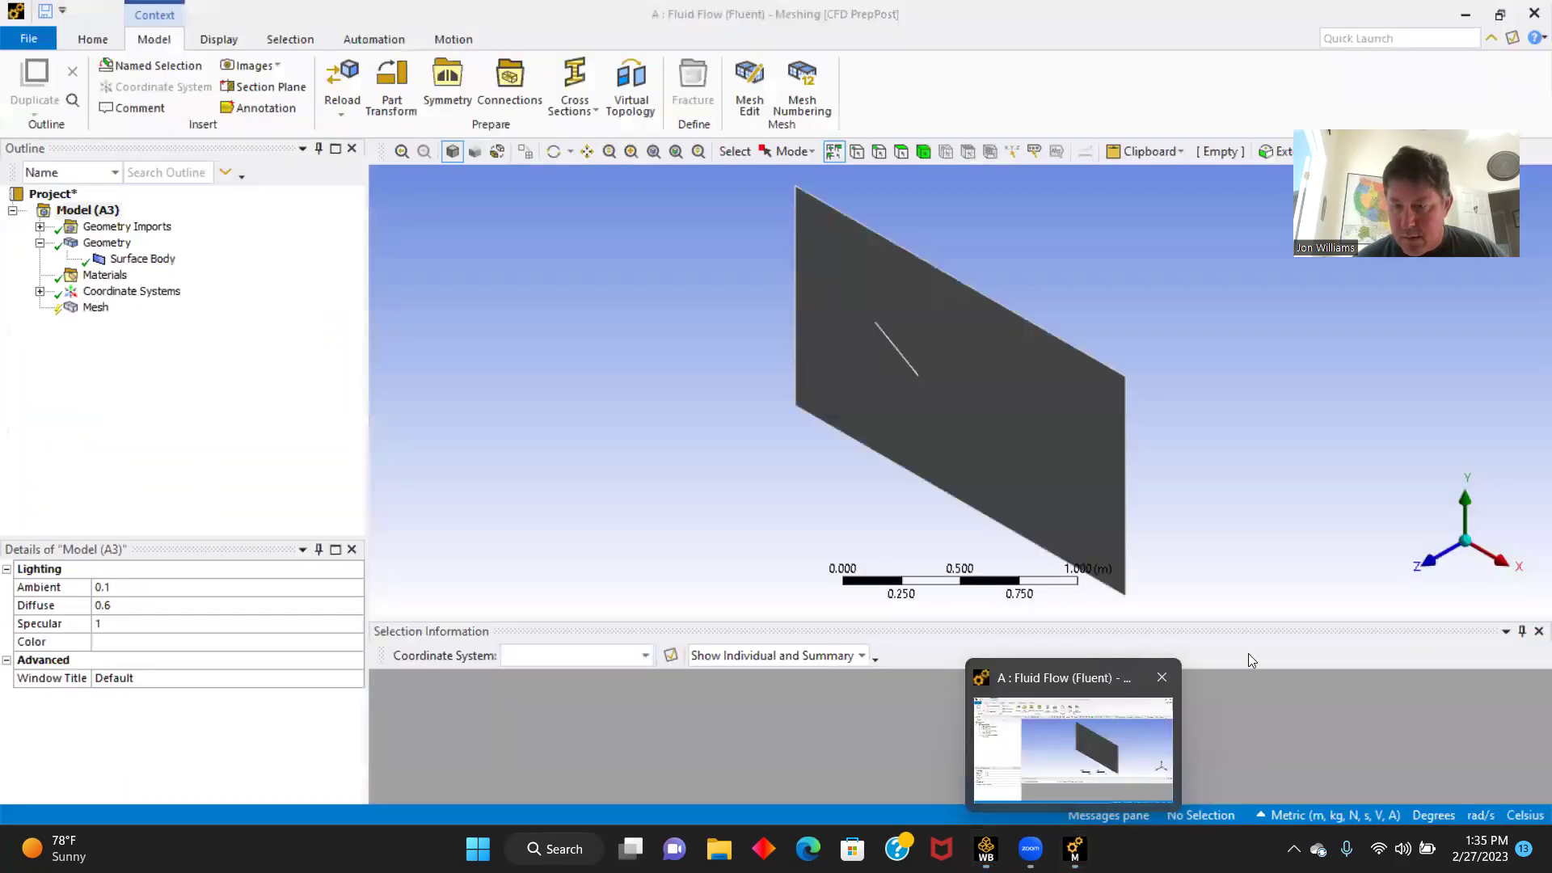
click(1428, 568)
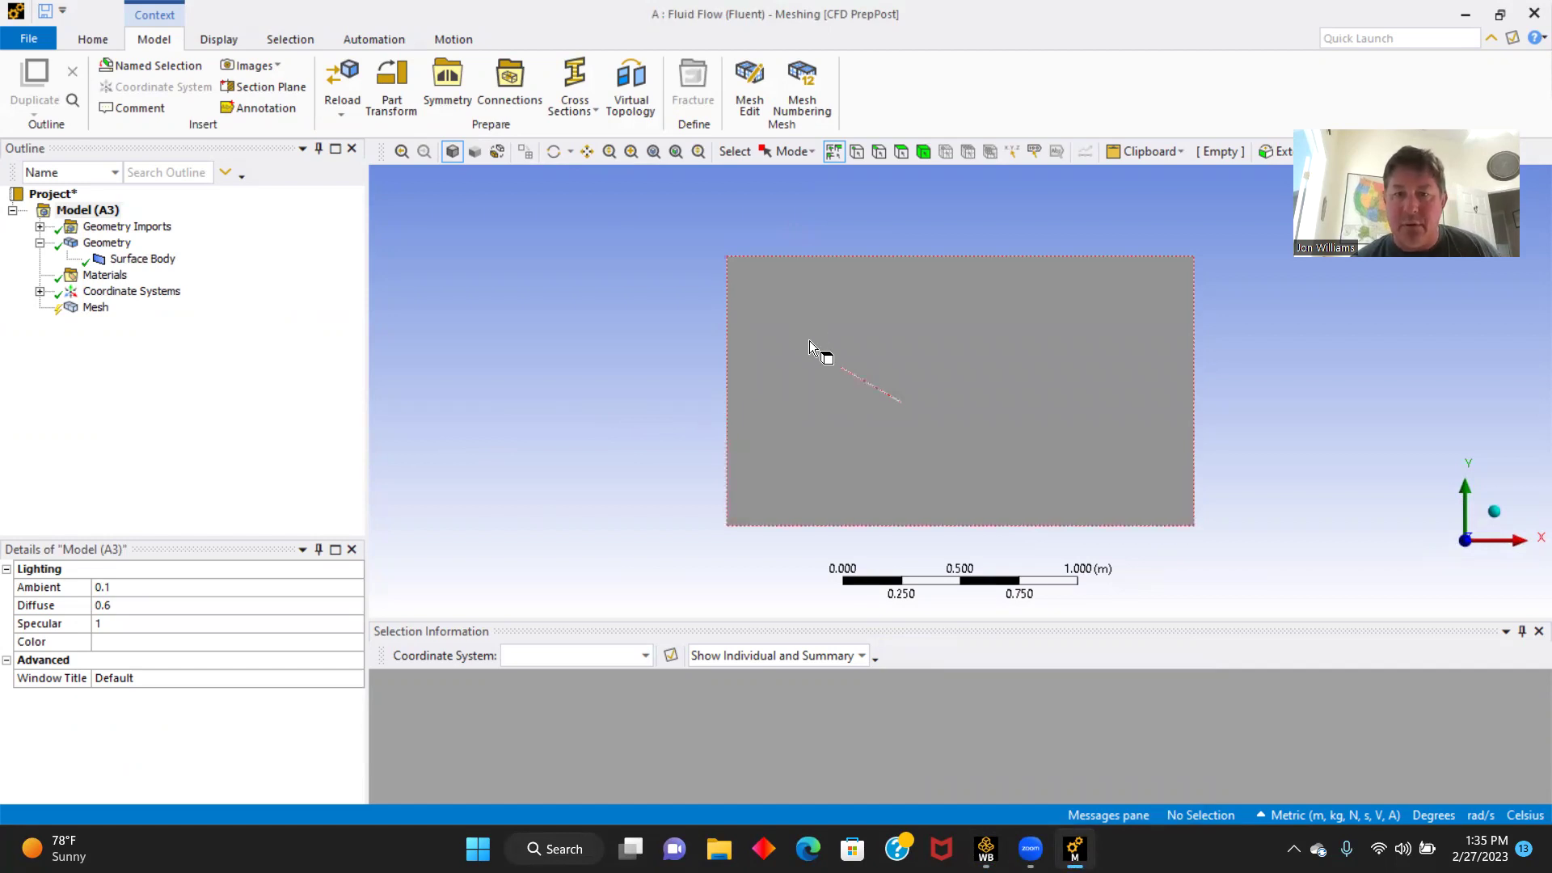
scroll(803, 341, up, 2)
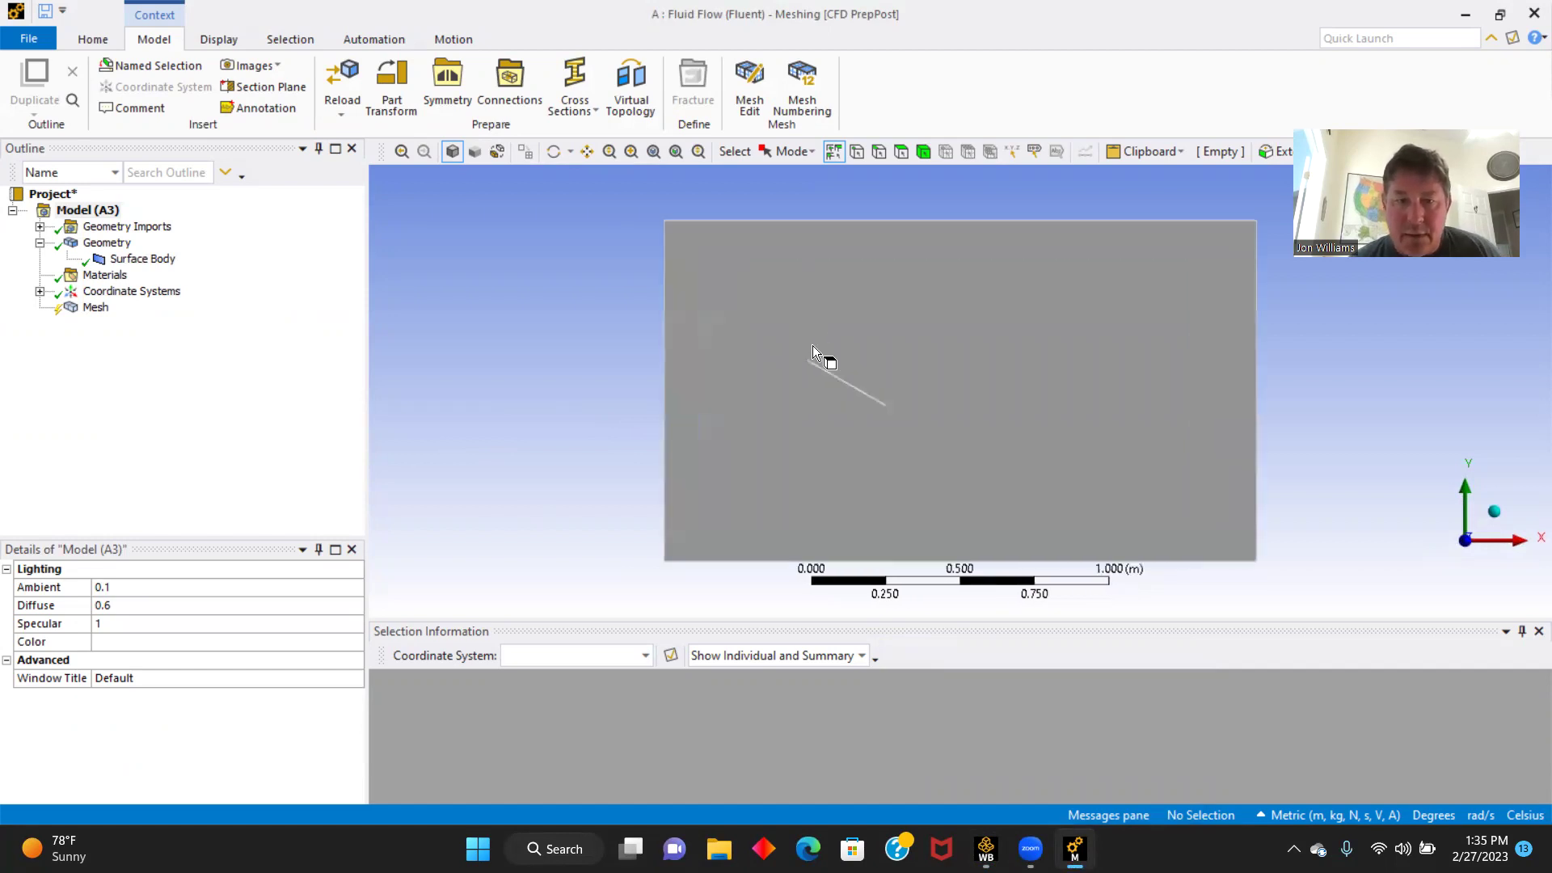
click(878, 152)
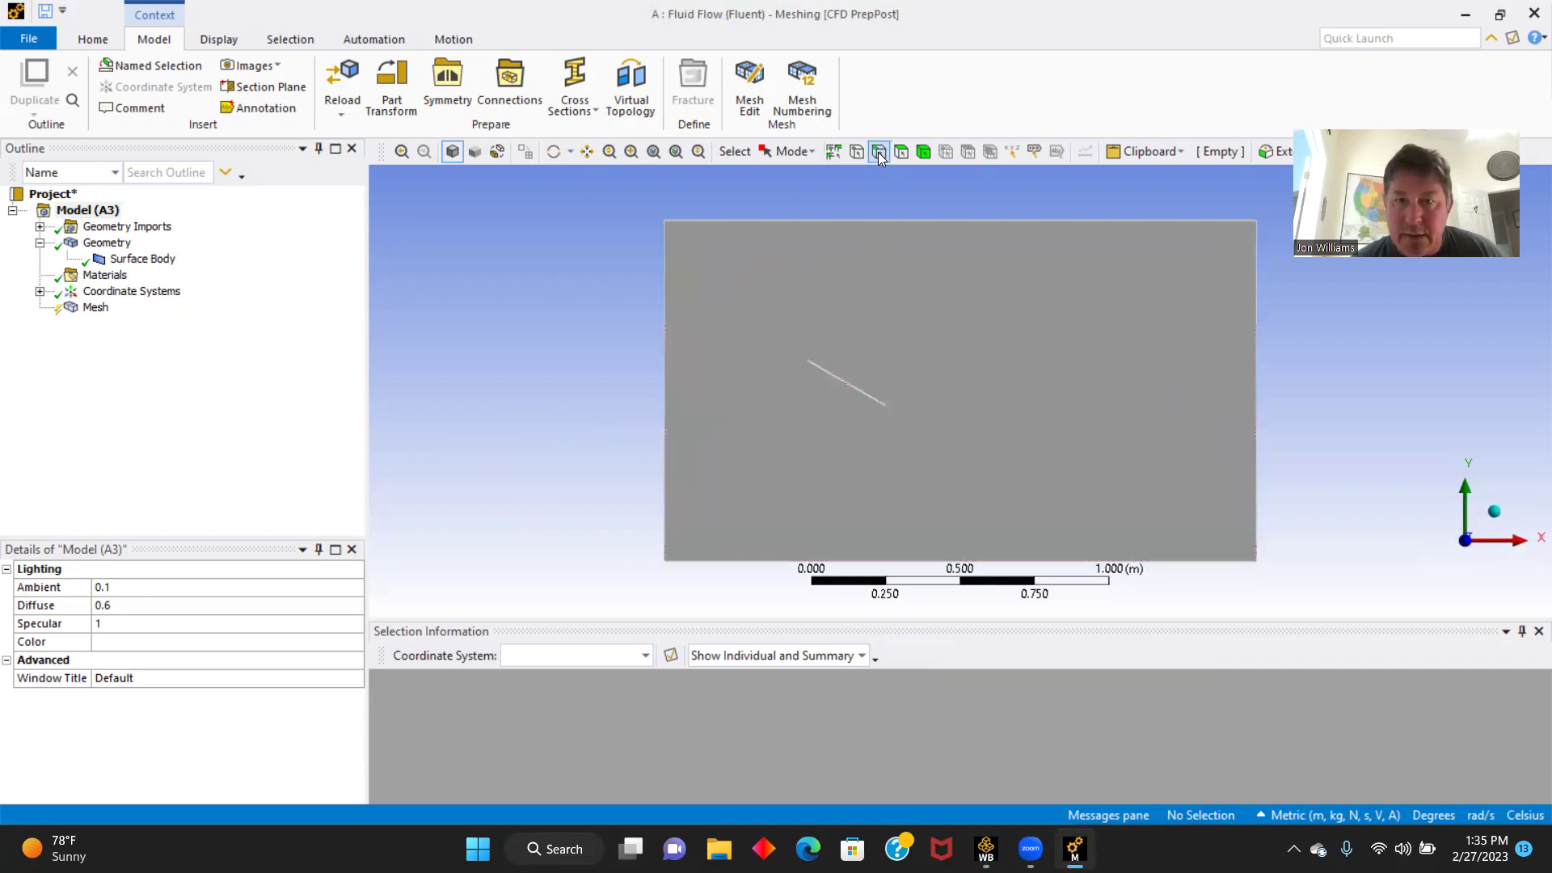
click(663, 361)
text(n)
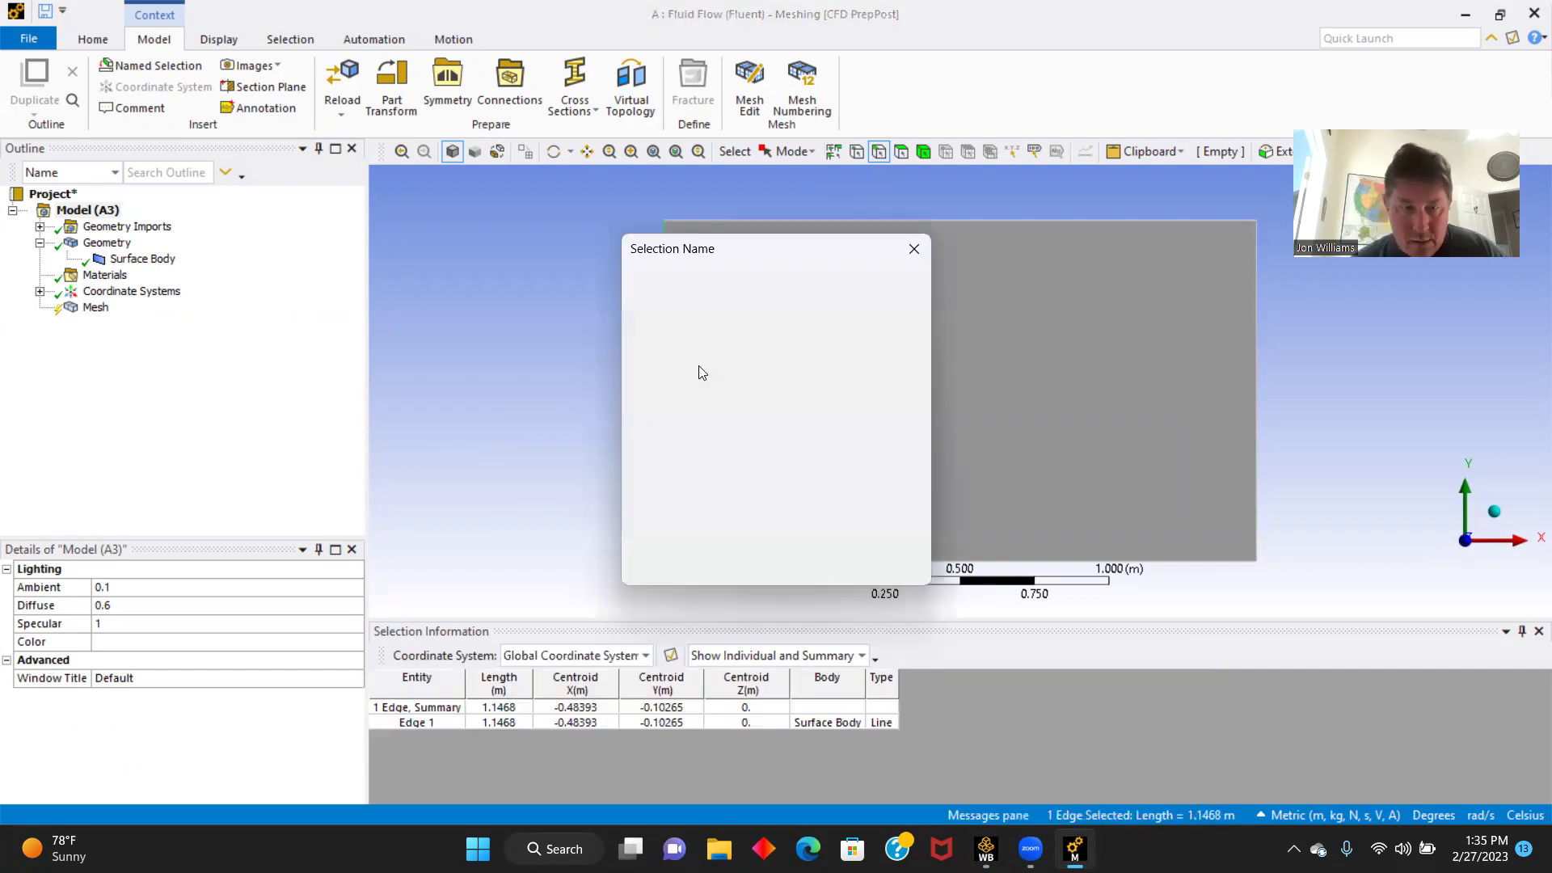
text(Velocity inlet)
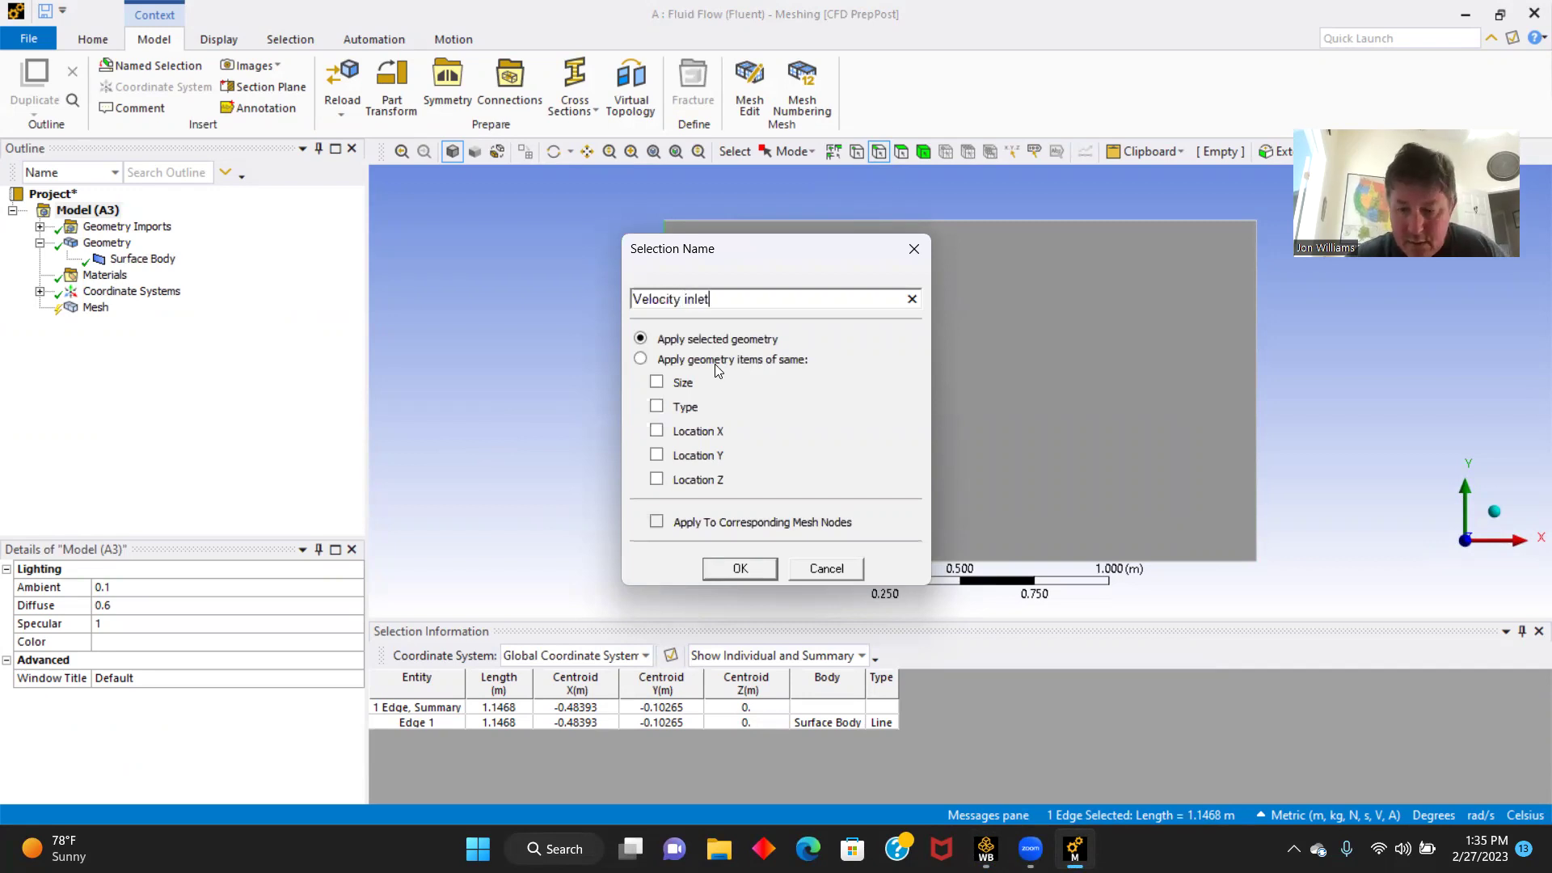
key(Return)
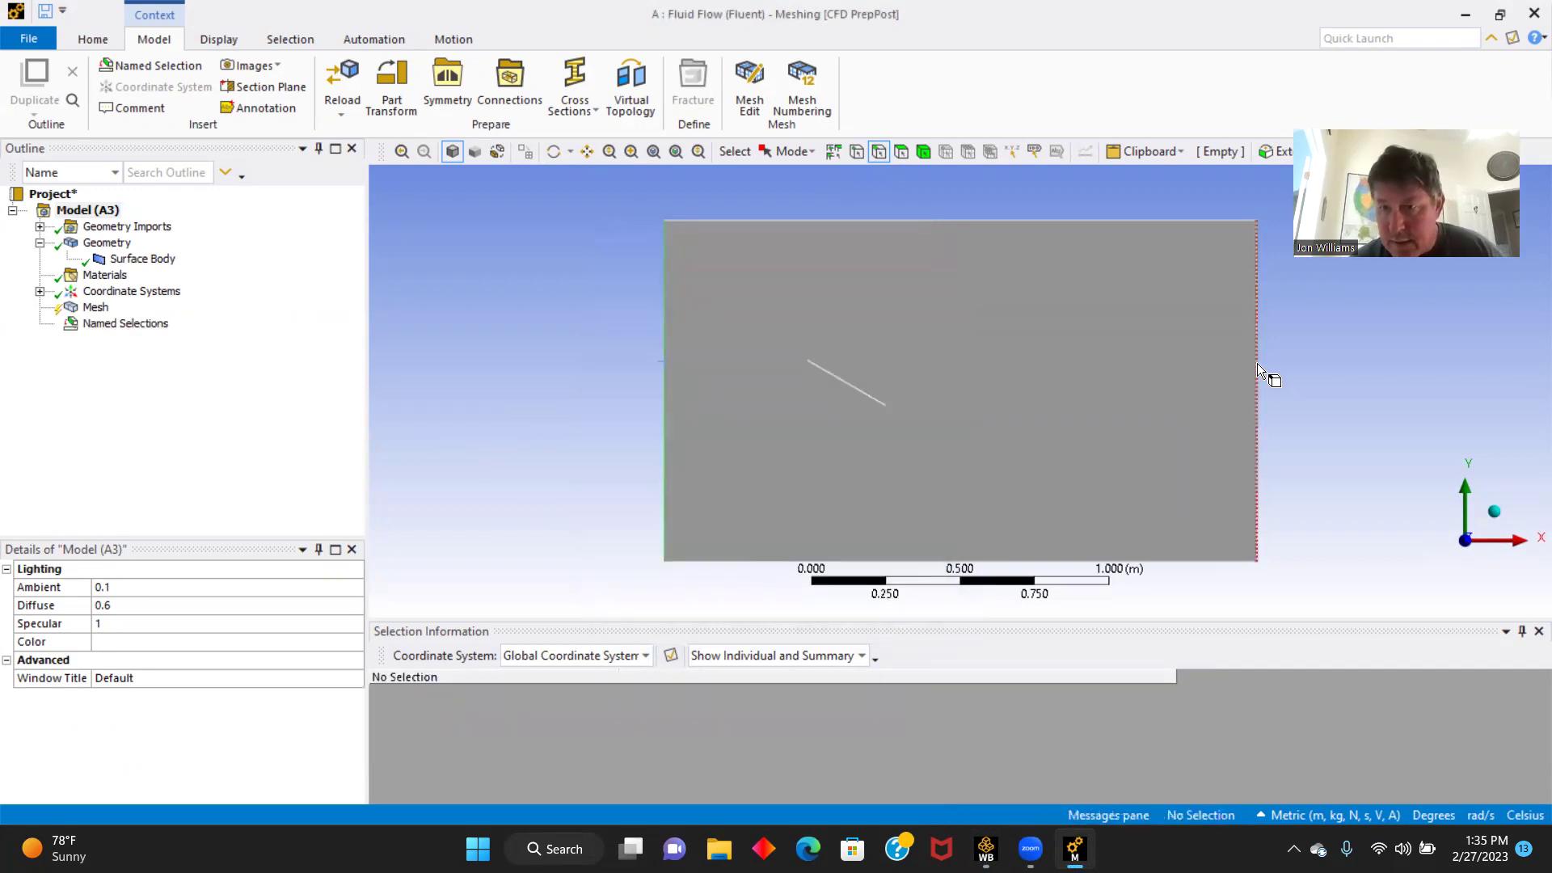
- Name the right edge outlet and the top and bottom edges Symmetry
click(1258, 362)
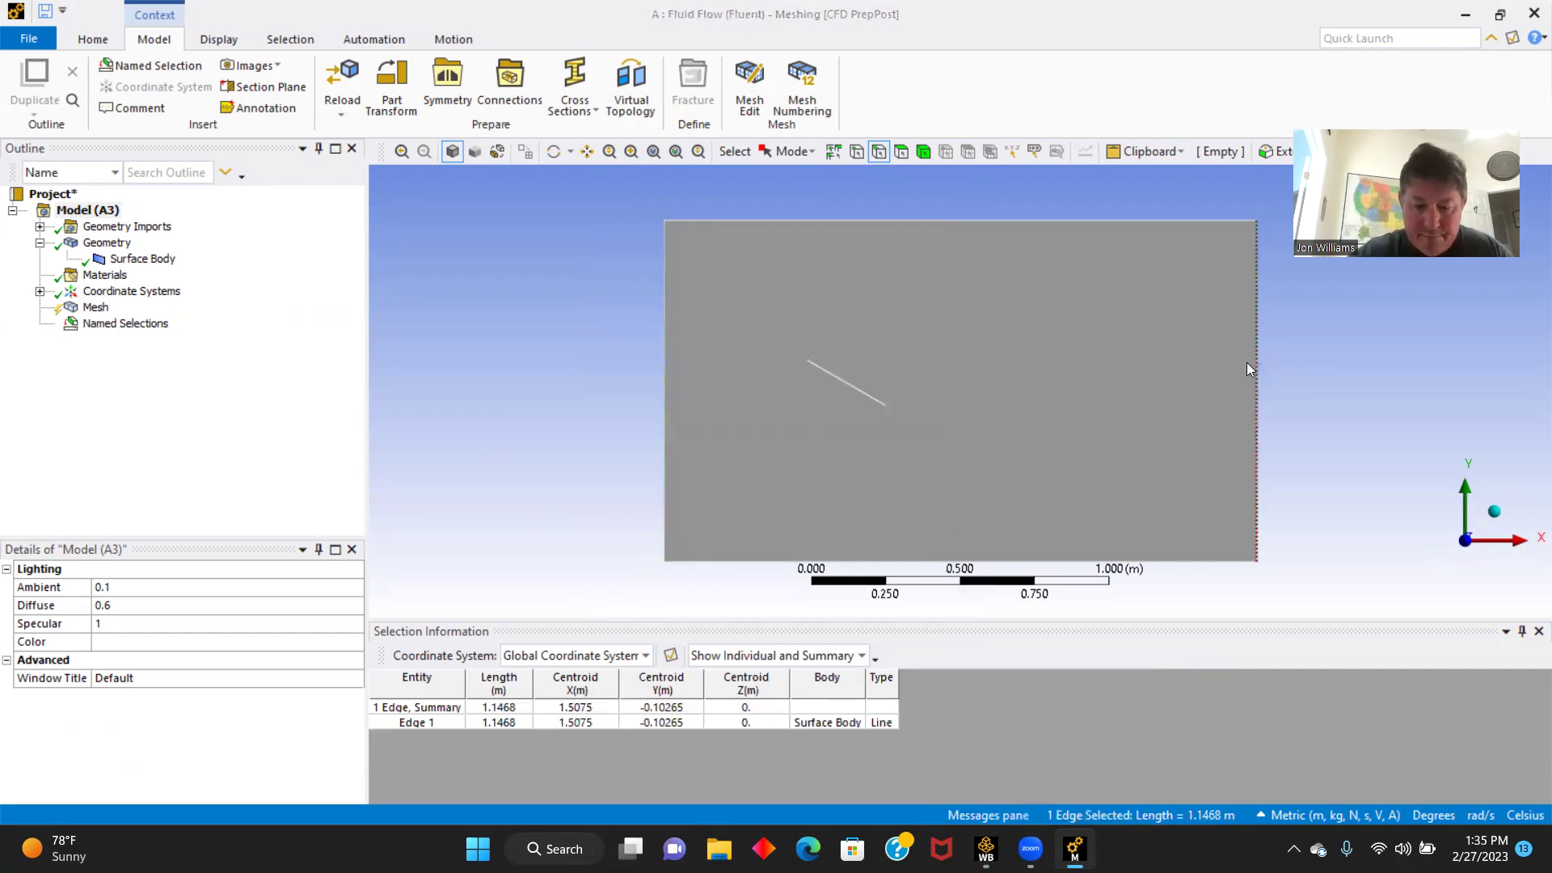
text(n)
text(outle)
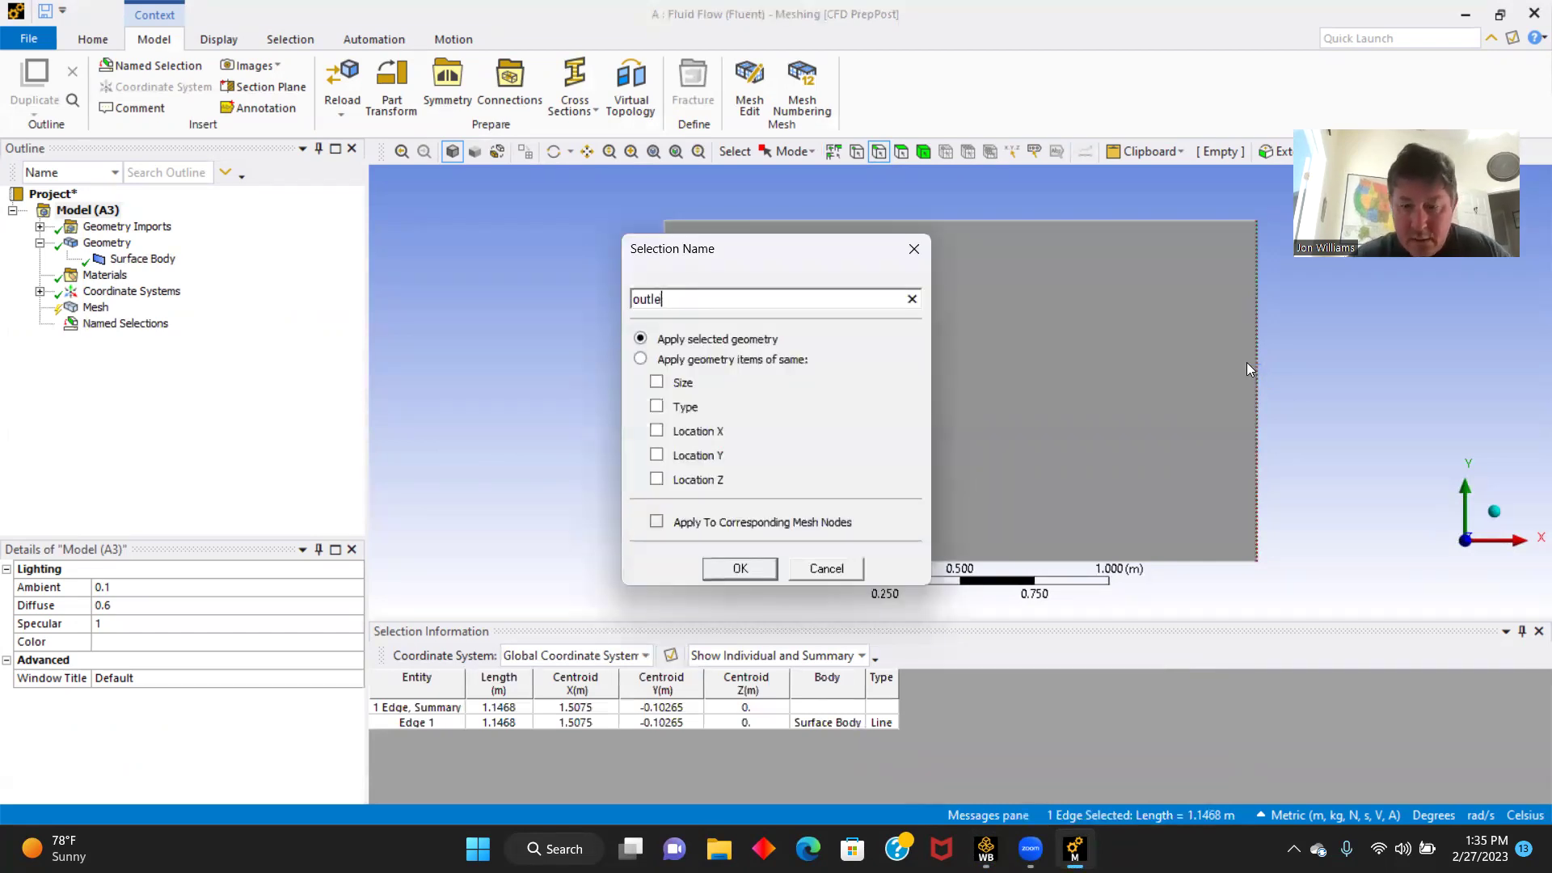
text(t)
key(Return)
click(957, 211)
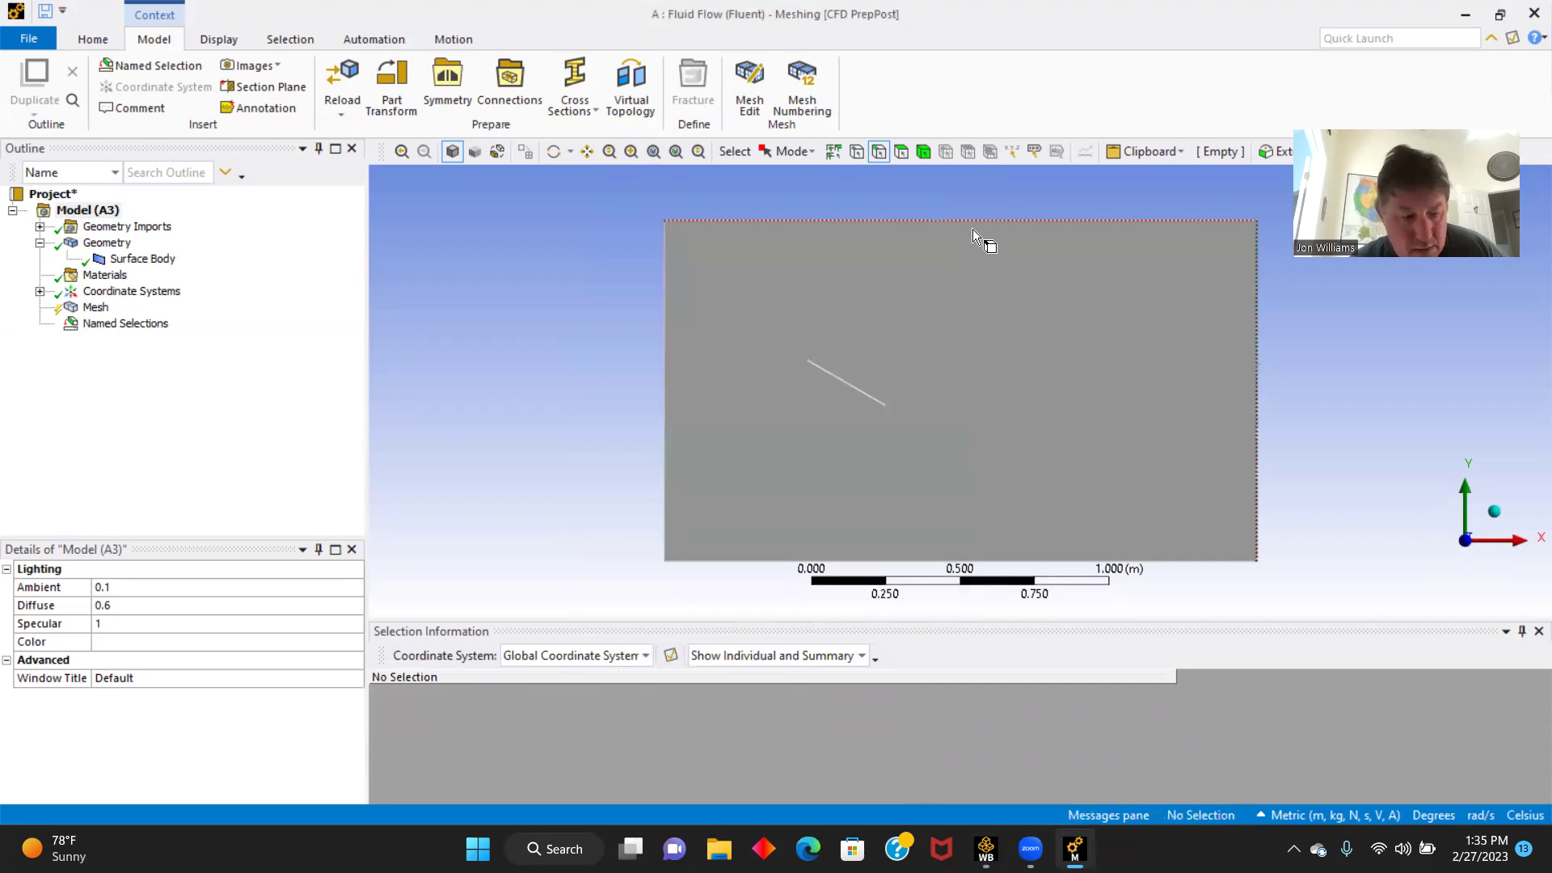
click(968, 223)
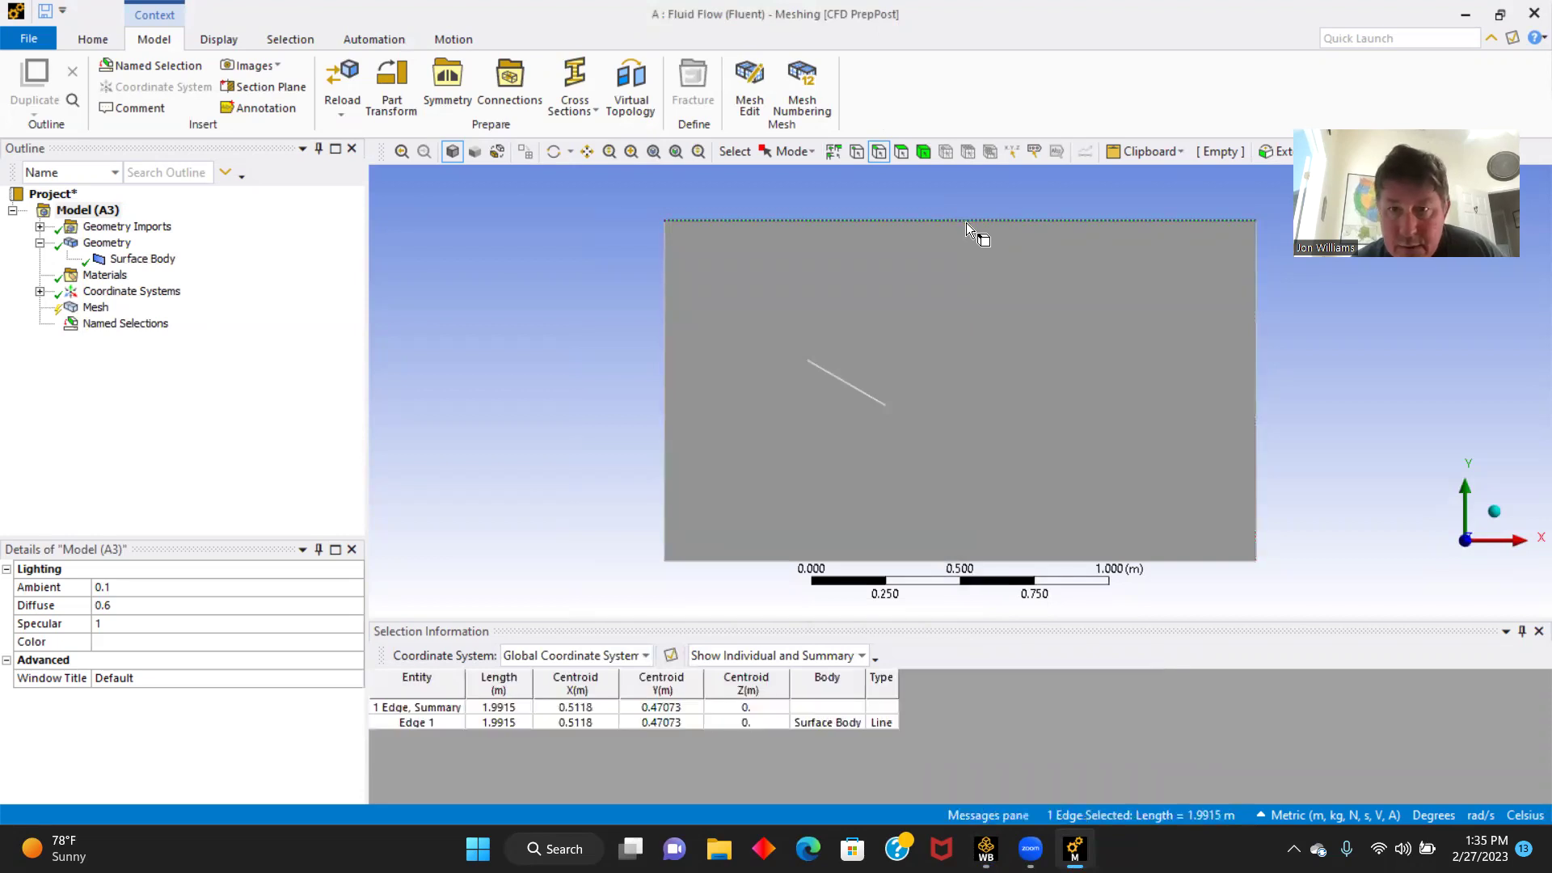
ctrl+click(1039, 559)
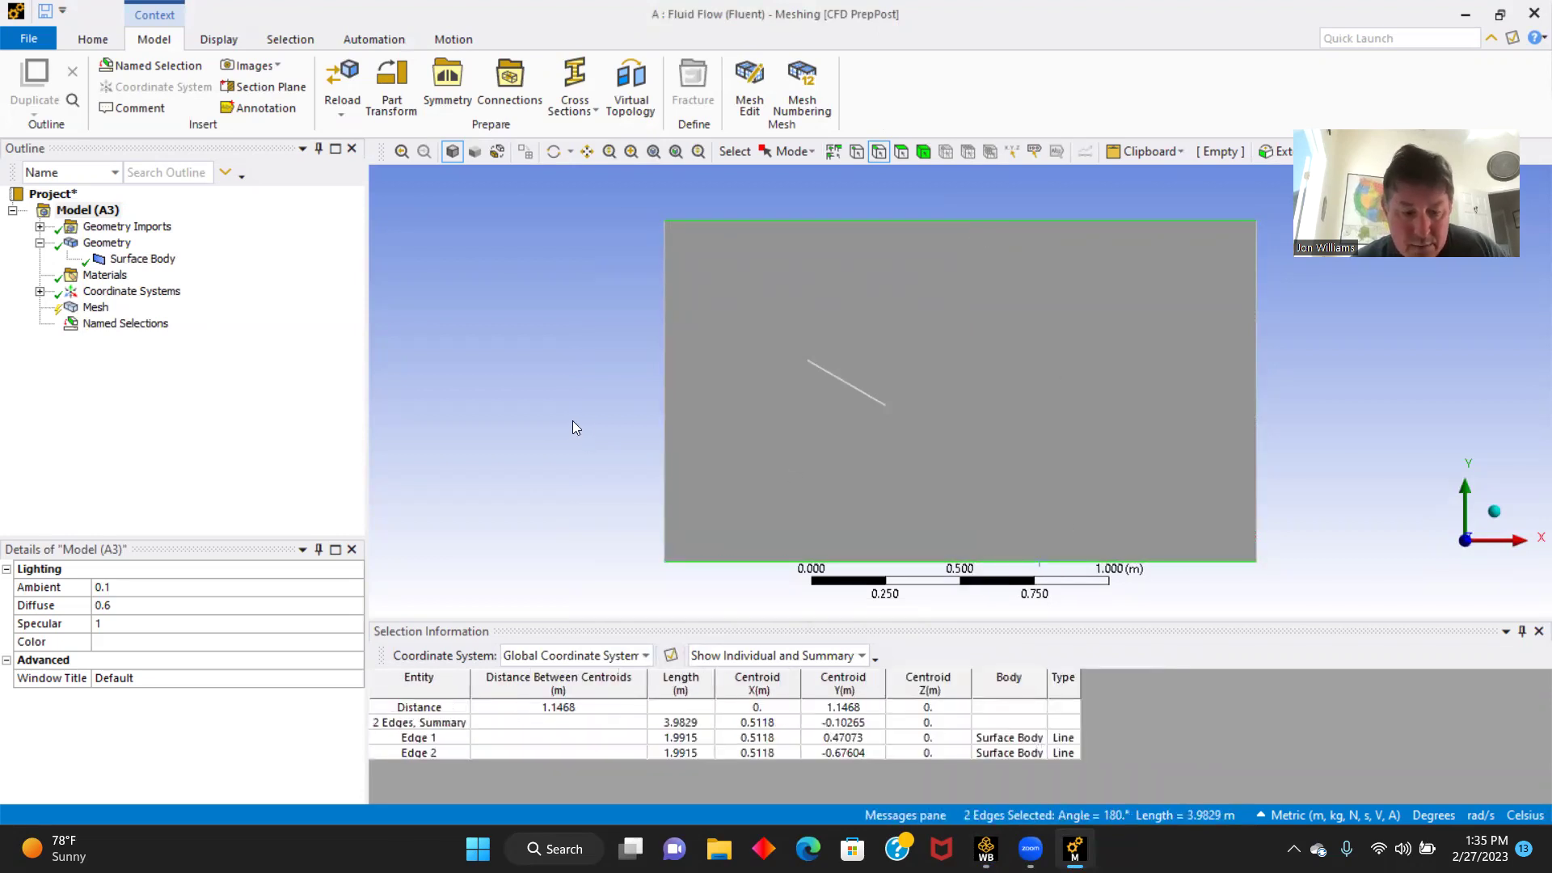
text(n)
text(Symmetry)
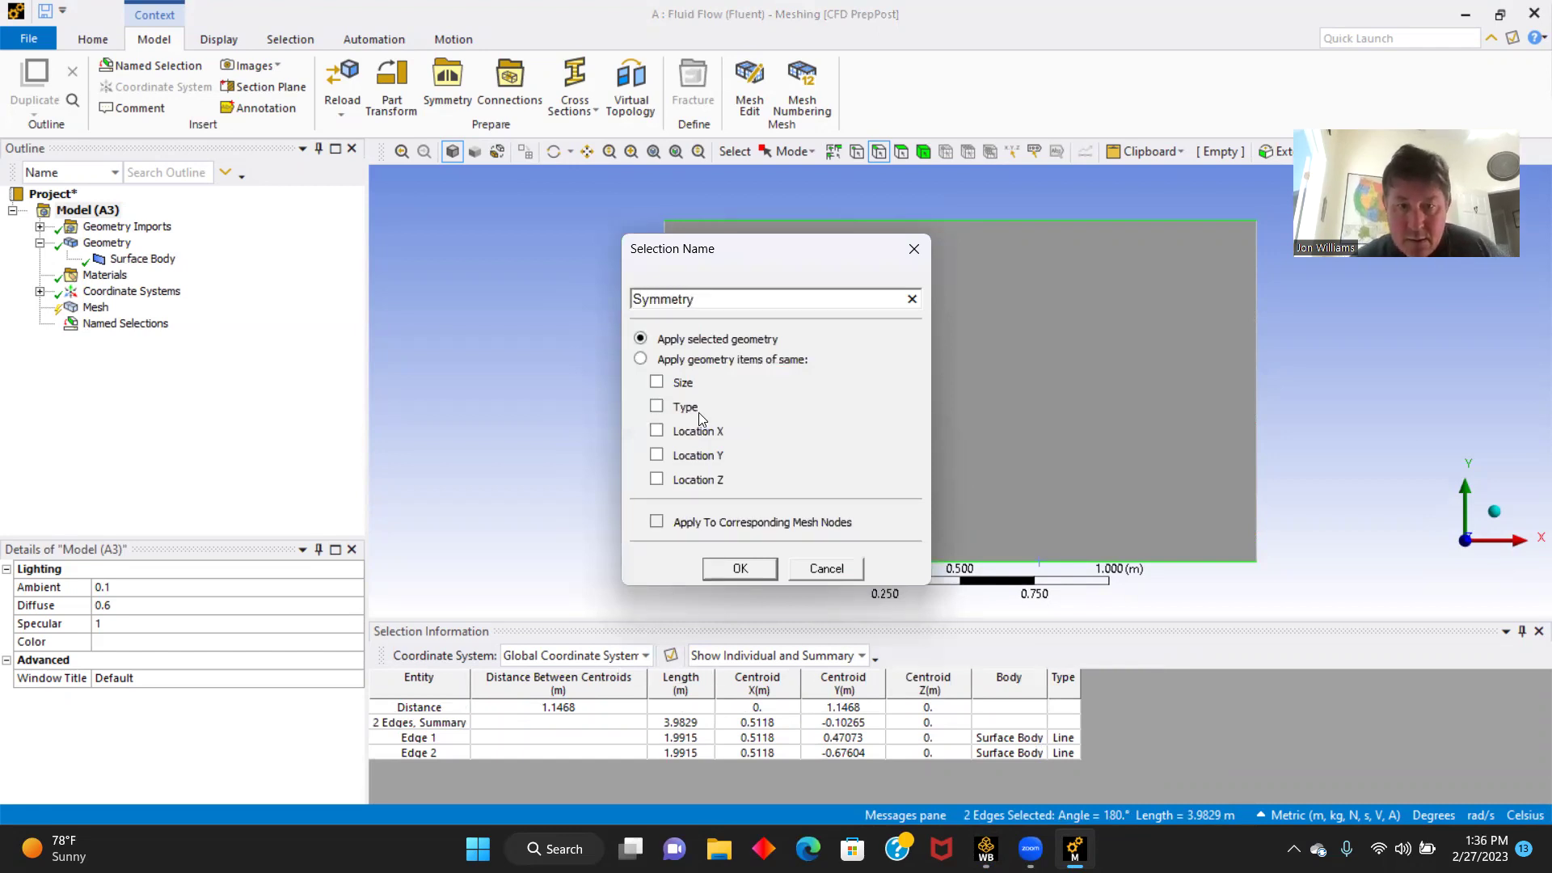
click(752, 568)
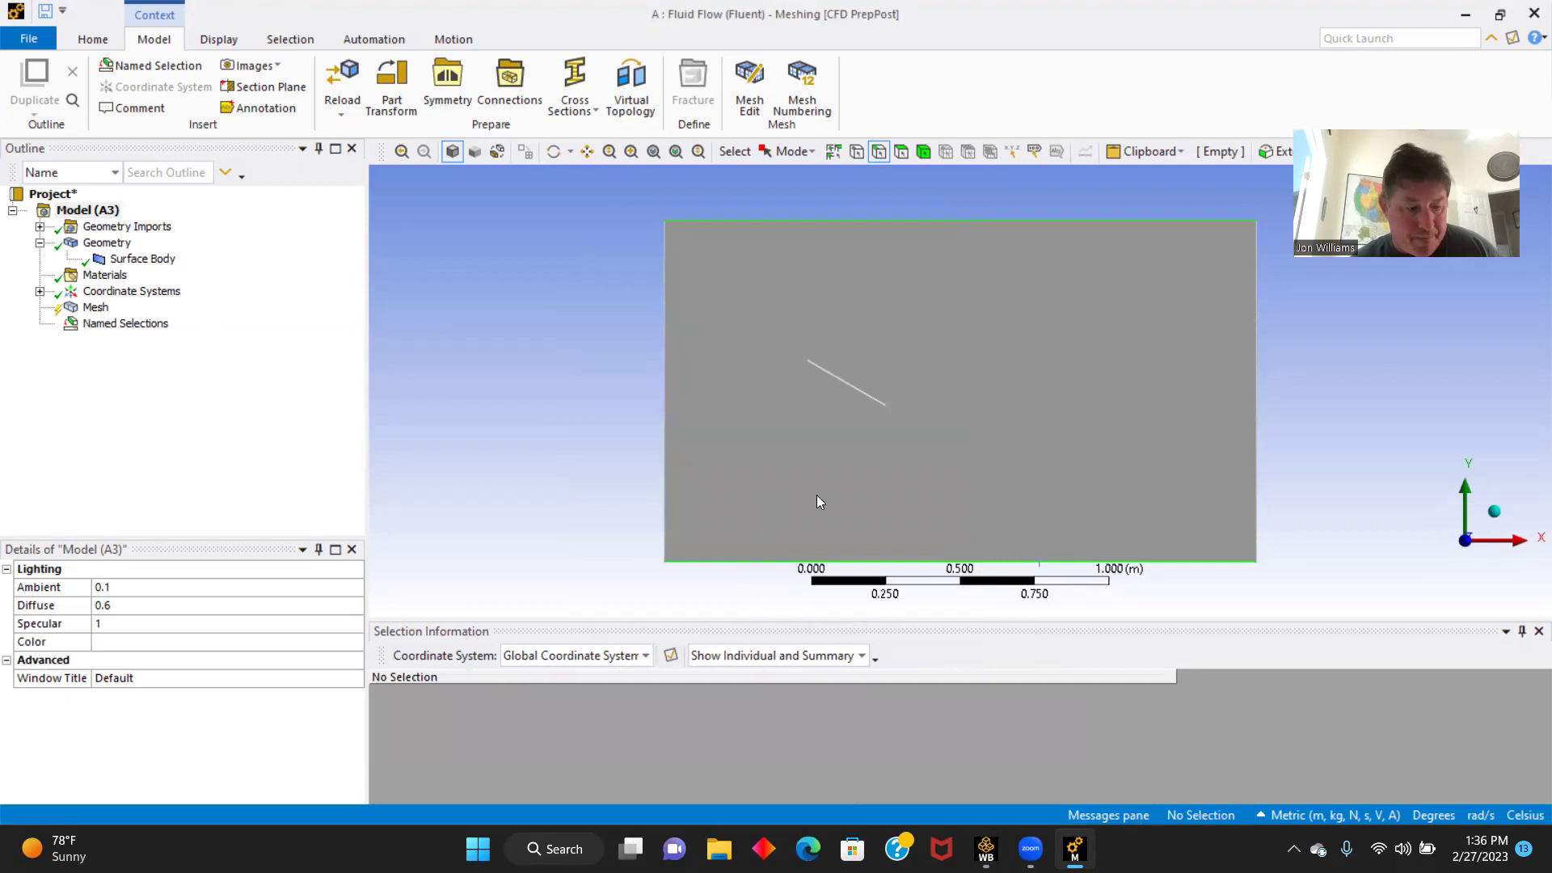
- Zoom in on the plate and name its upper edge Upper wall
scroll(823, 480, up, 3)
ctrl+middle_drag(806, 474, 904, 307)
scroll(631, 431, up, 3)
scroll(882, 454, up, 5)
scroll(910, 323, up, 2)
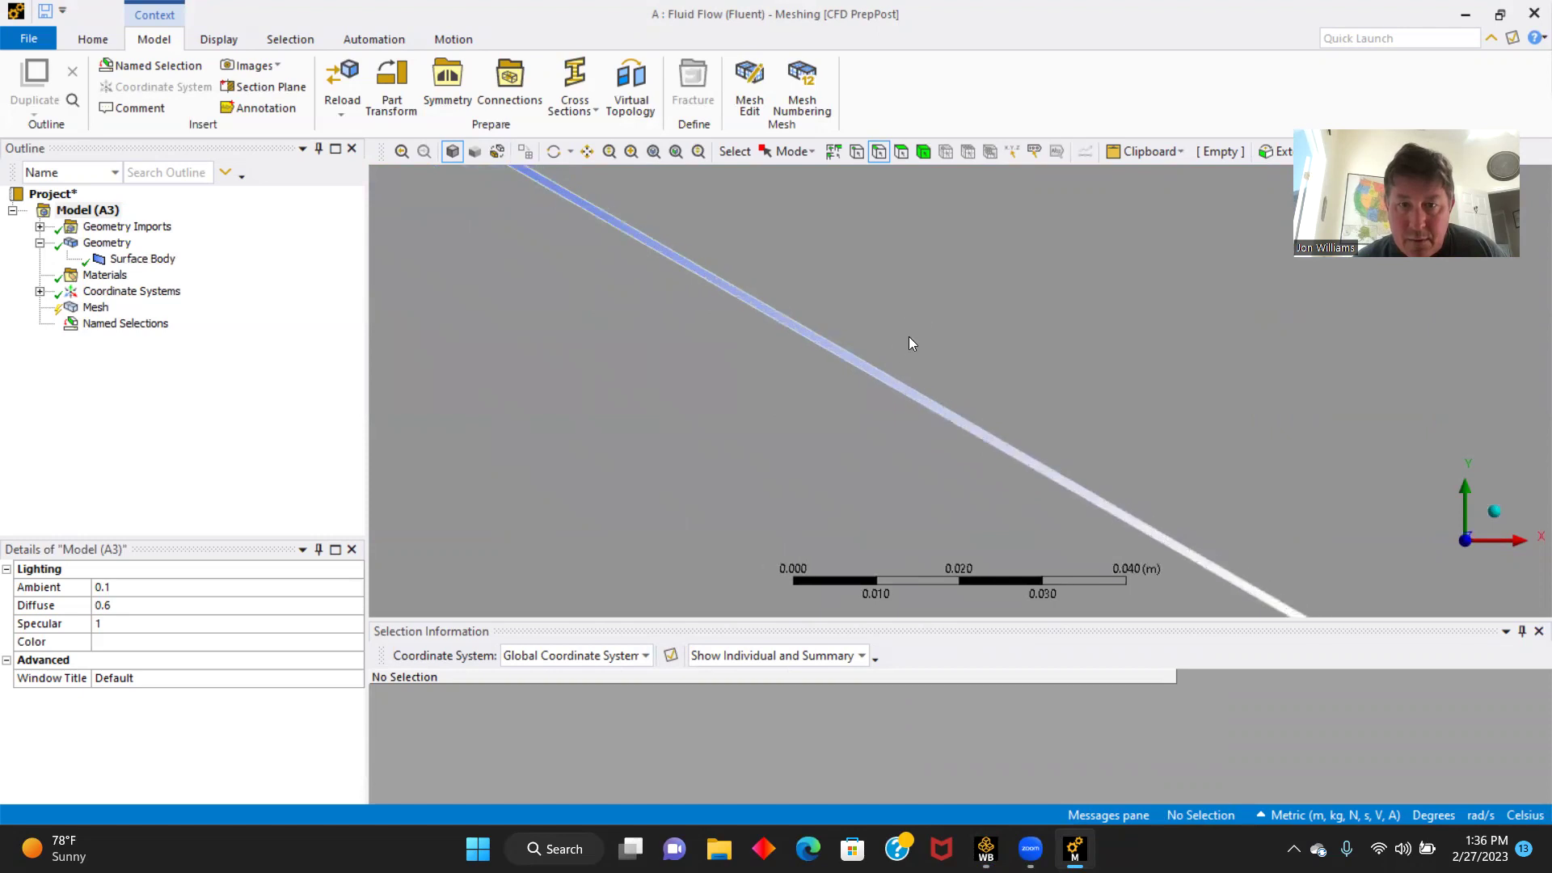
click(886, 372)
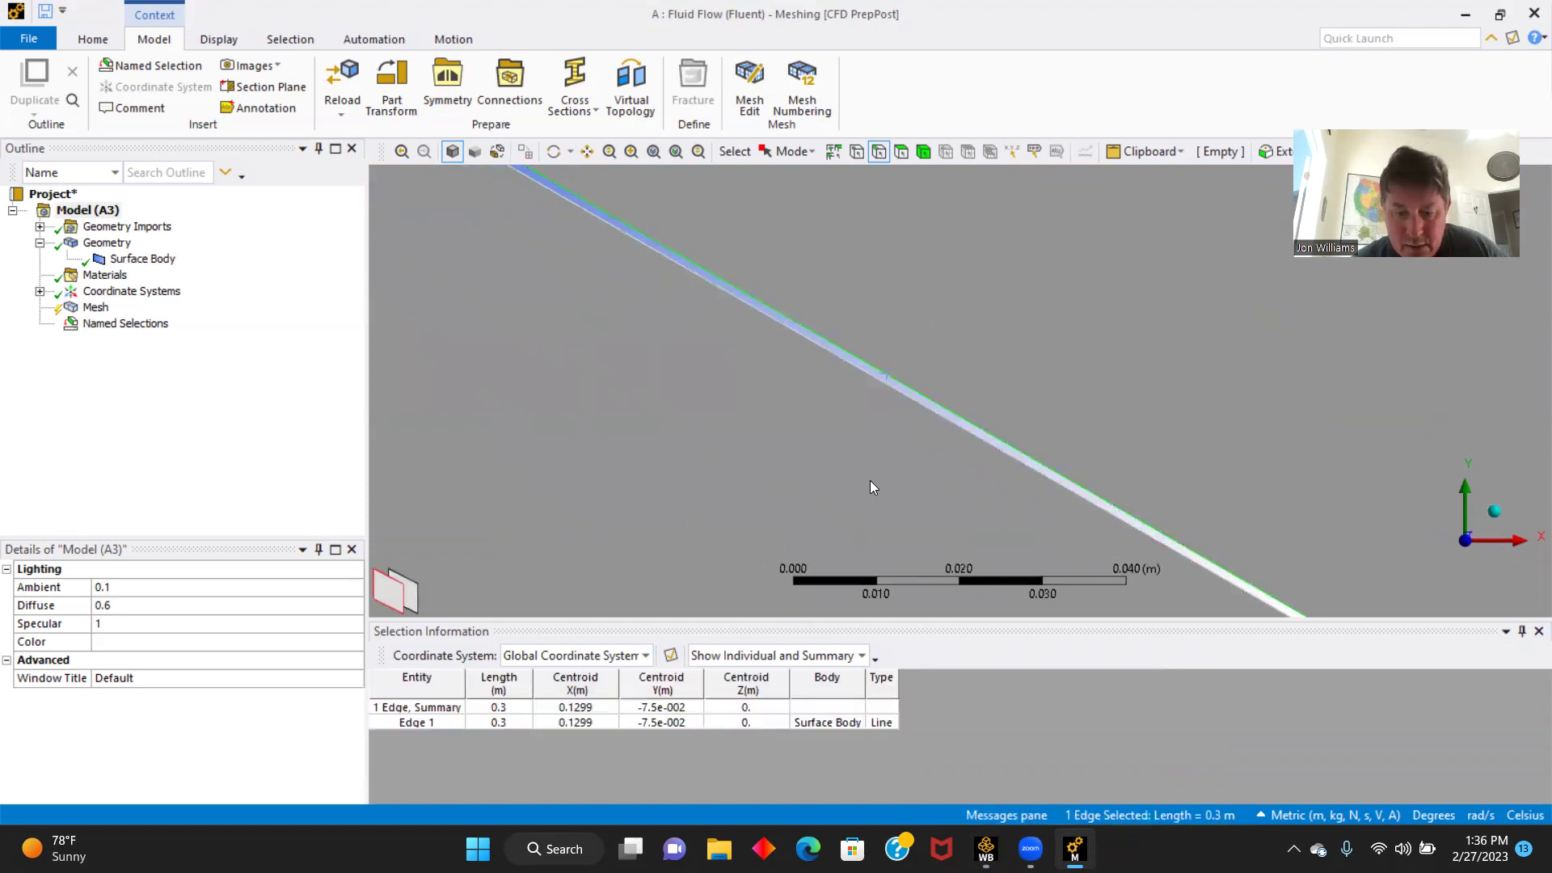
text(n)
text(Upp)
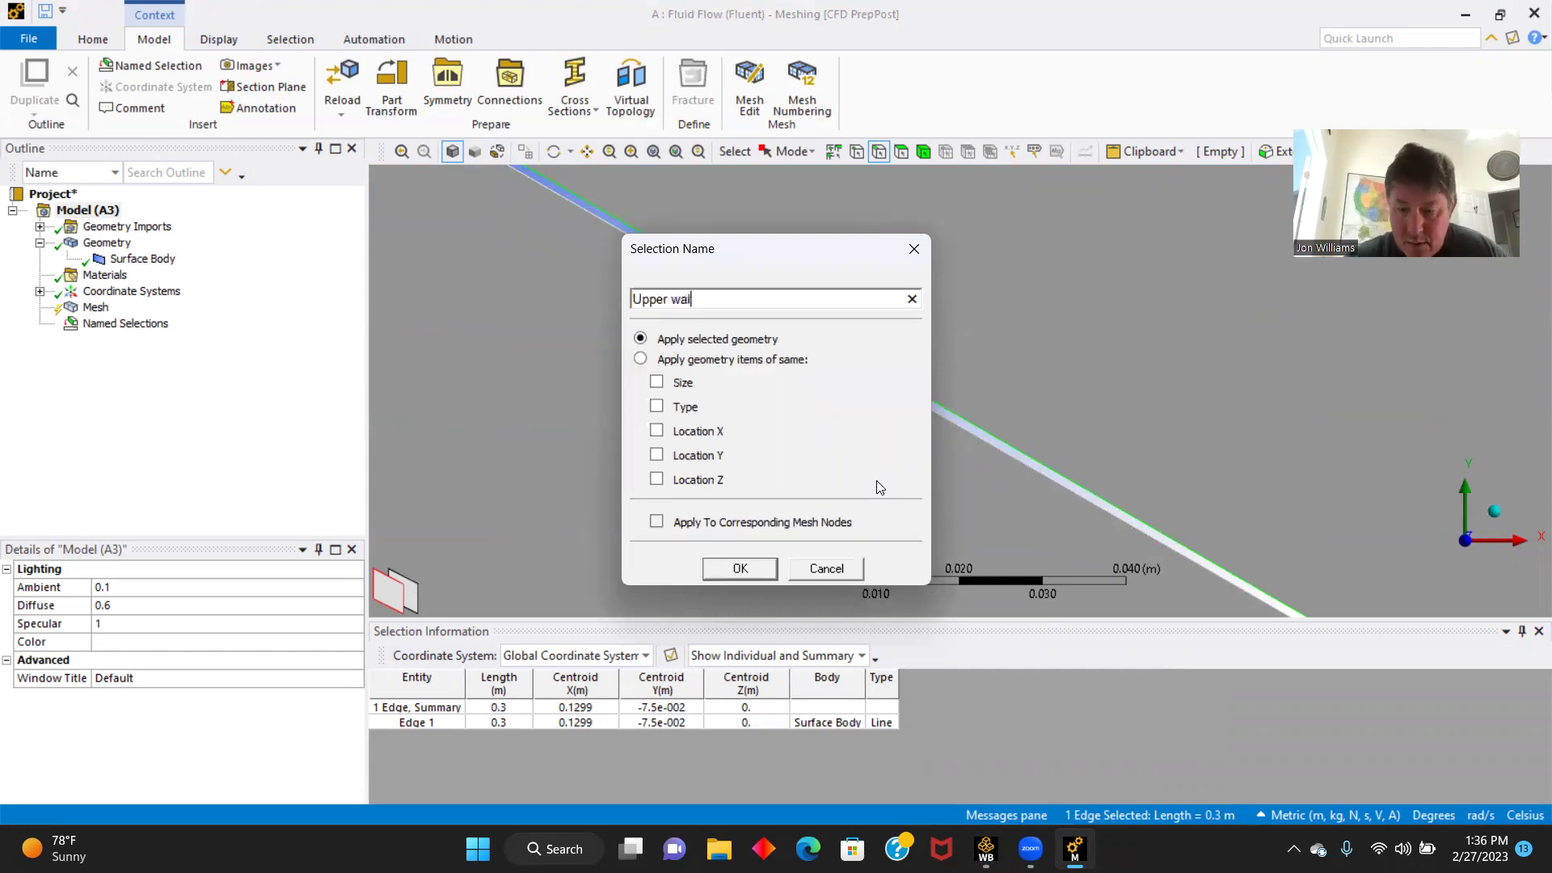
text(er wall)
key(Return)
click(879, 484)
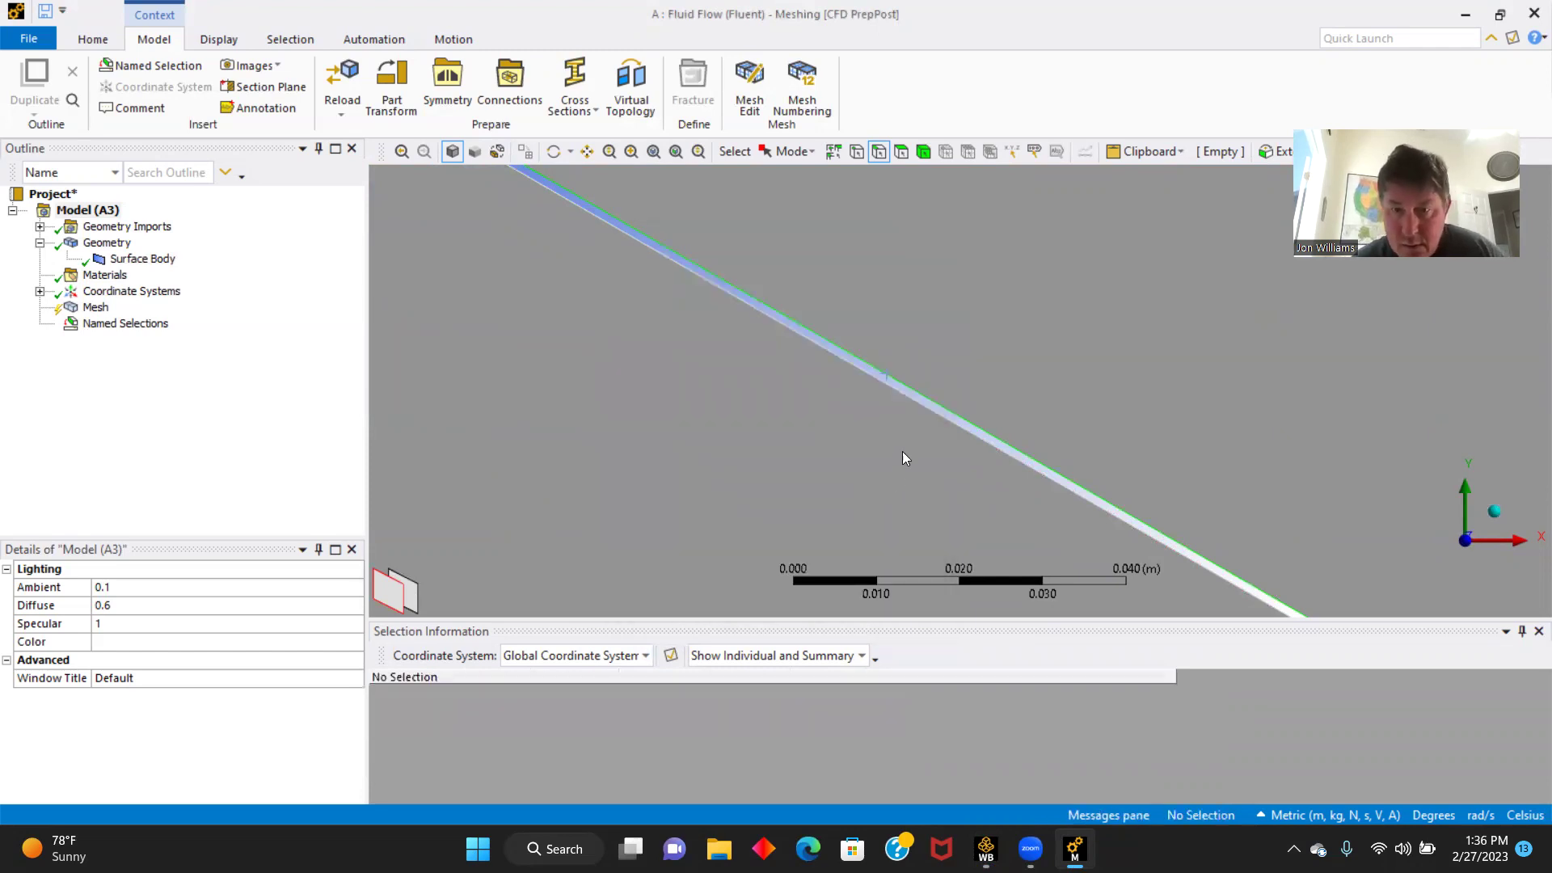
- Name the plate's lower edge Lower wall
click(915, 406)
text(n)
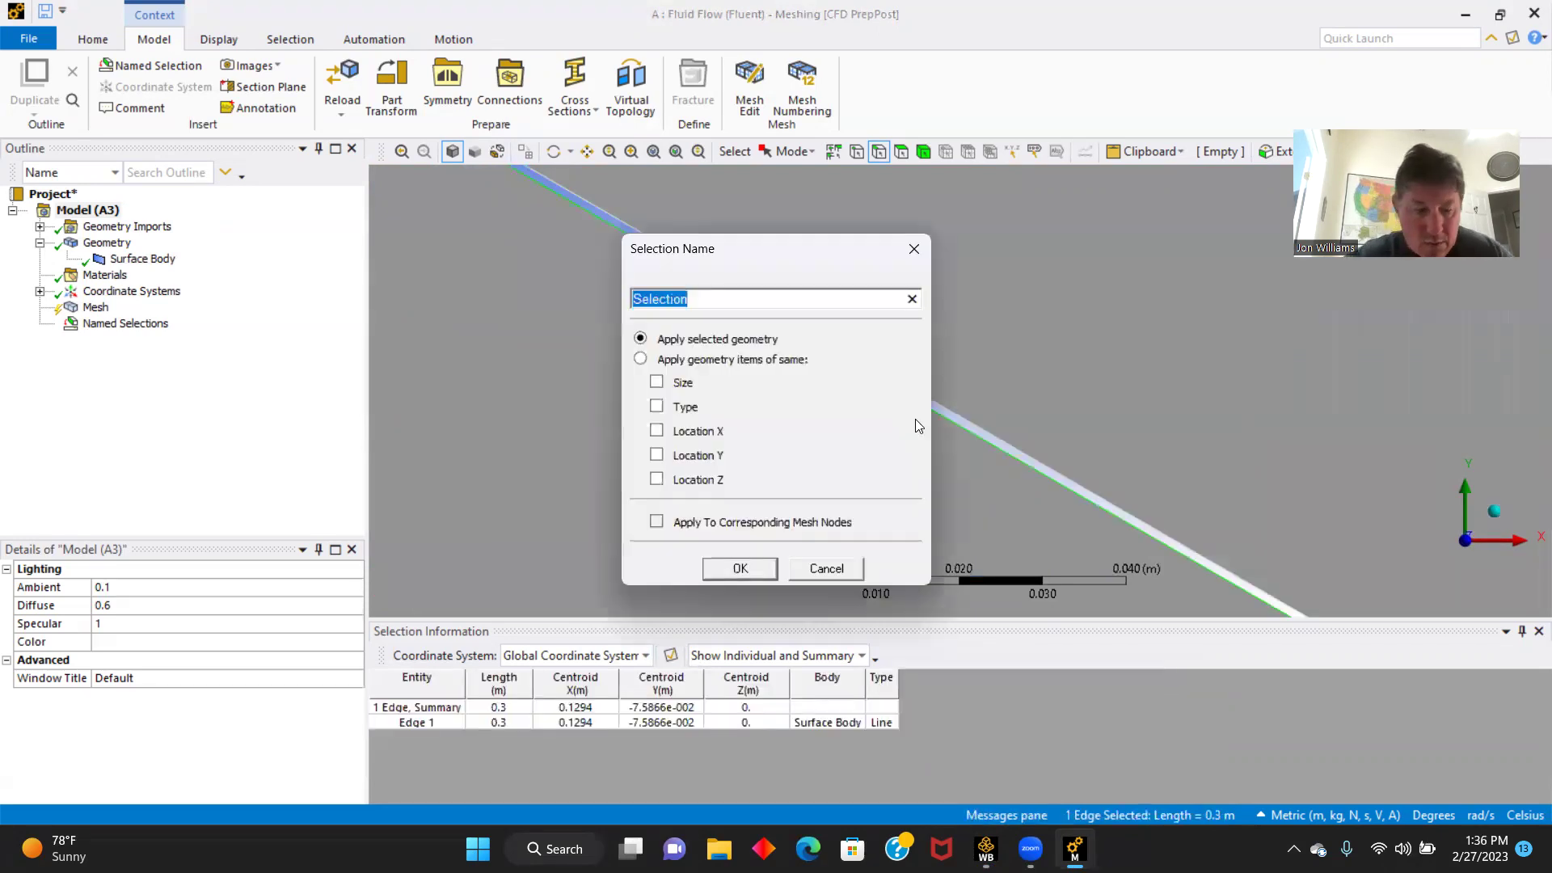
text(Lower)
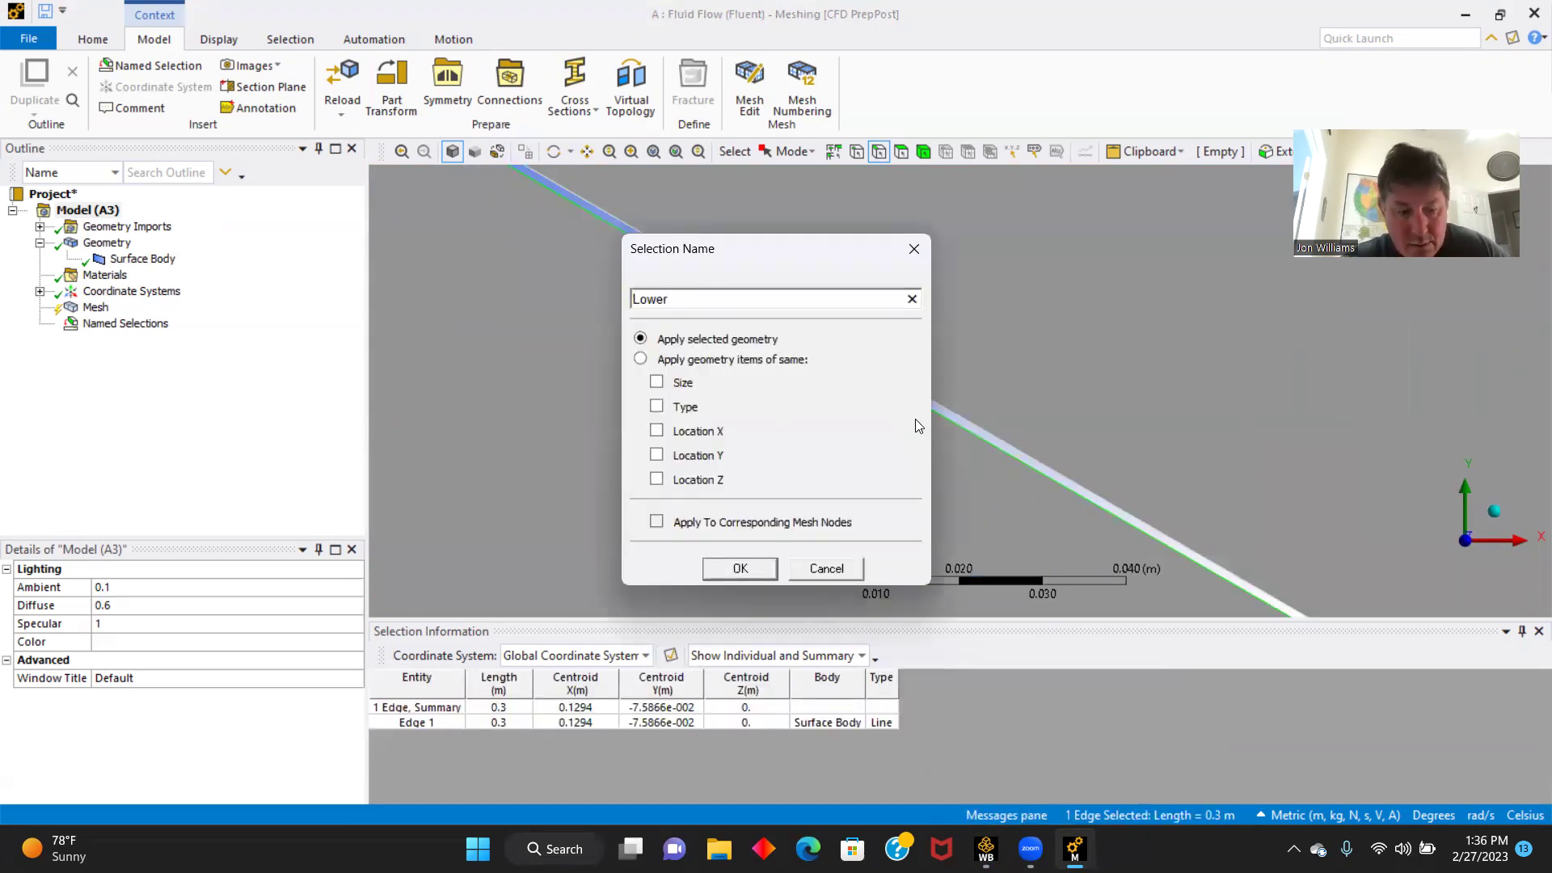
text( wall)
key(Return)
click(915, 419)
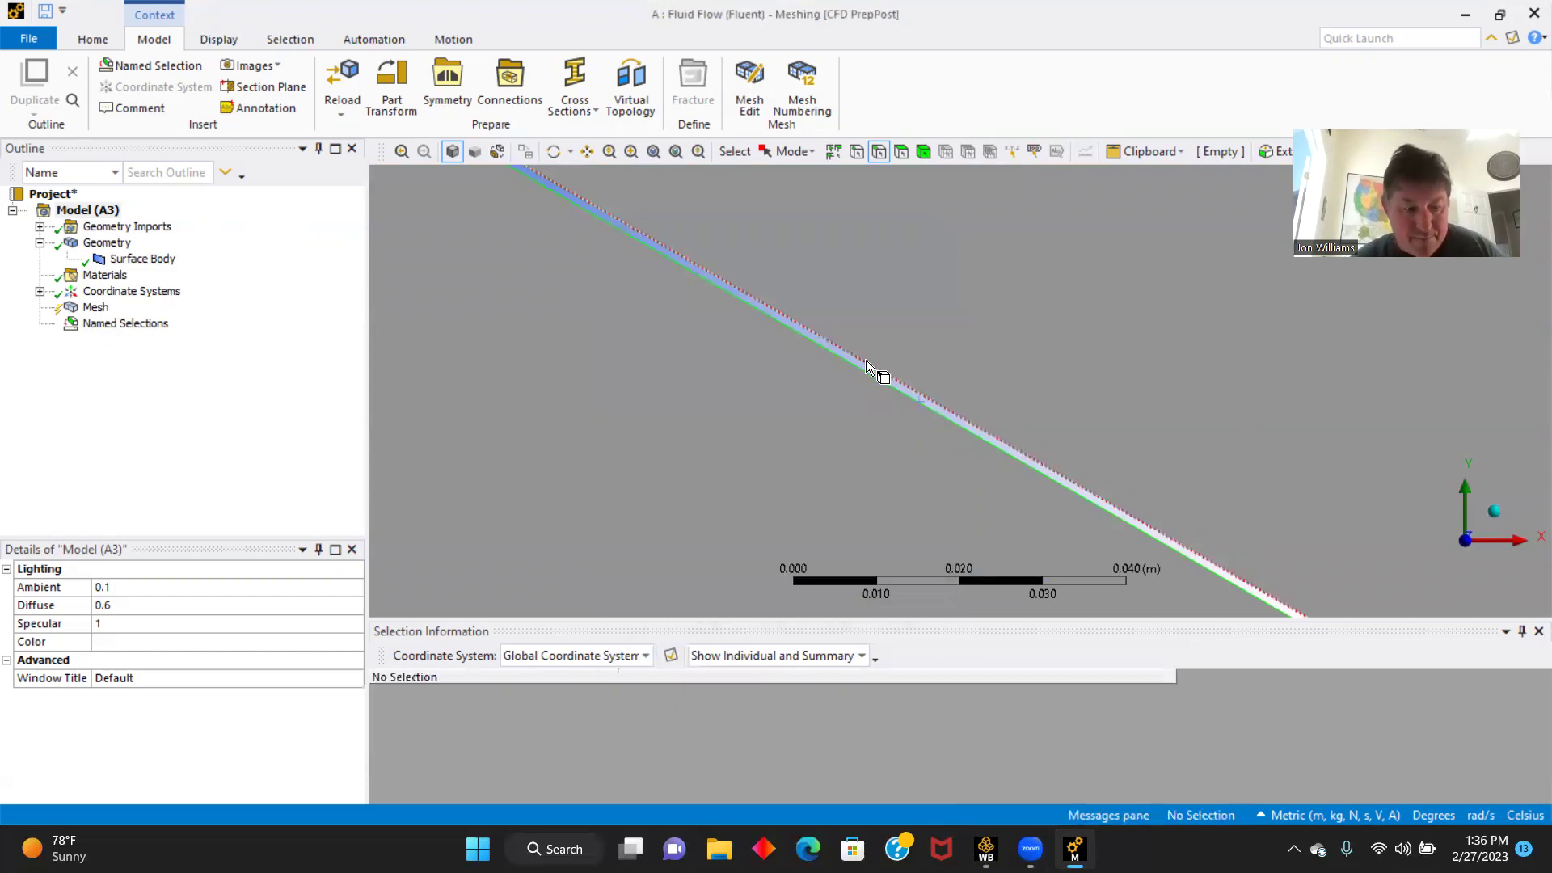
- Name one short end edge of the plate Back wall
scroll(684, 330, down, 2)
scroll(684, 329, down, 3)
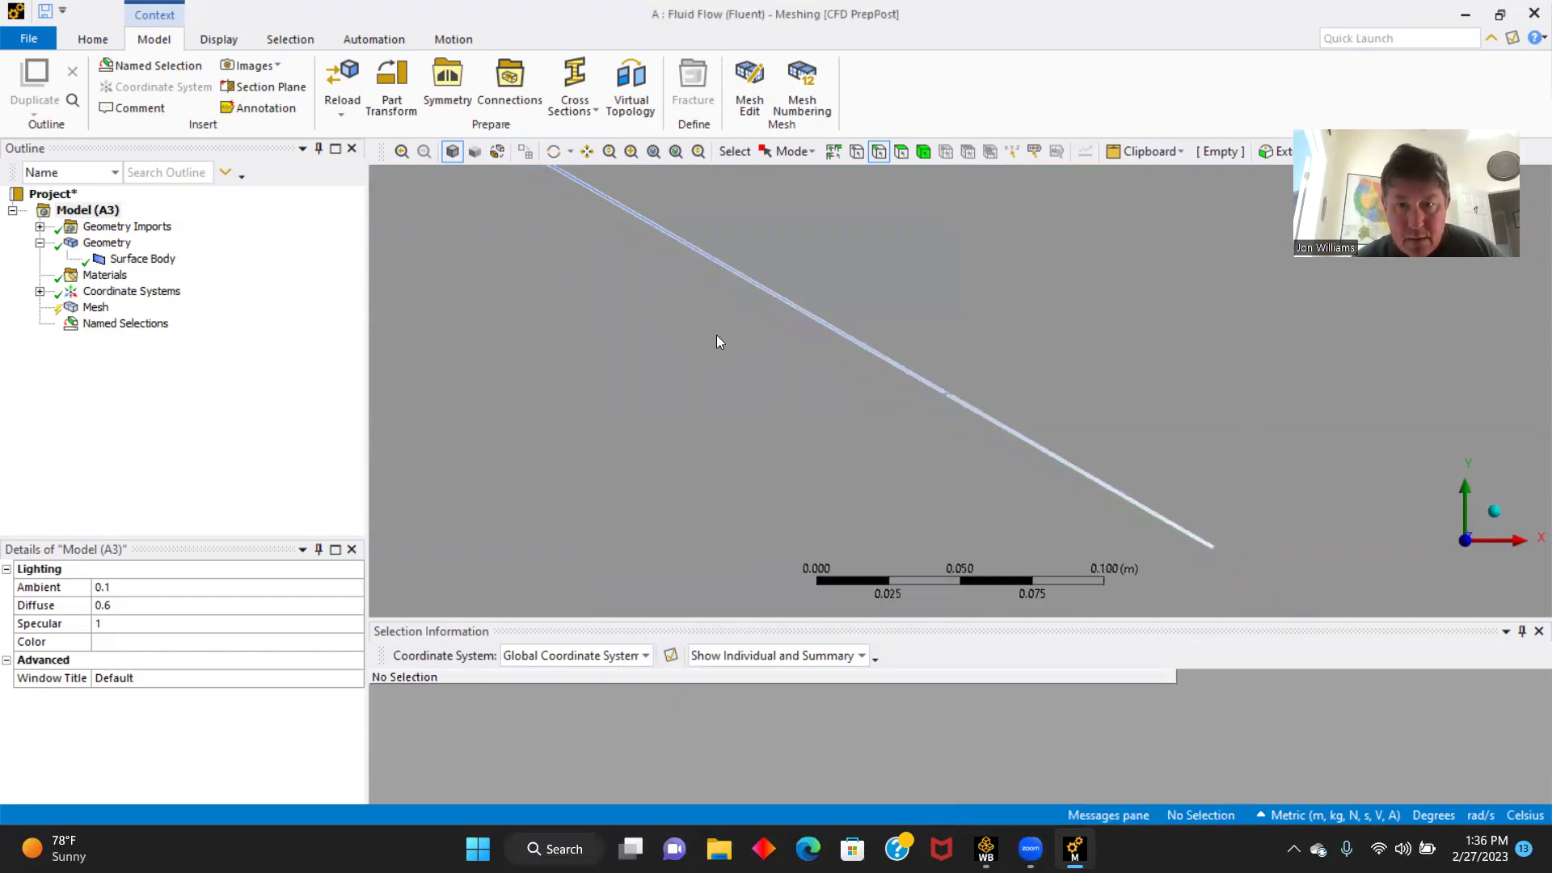
scroll(894, 348, up, 5)
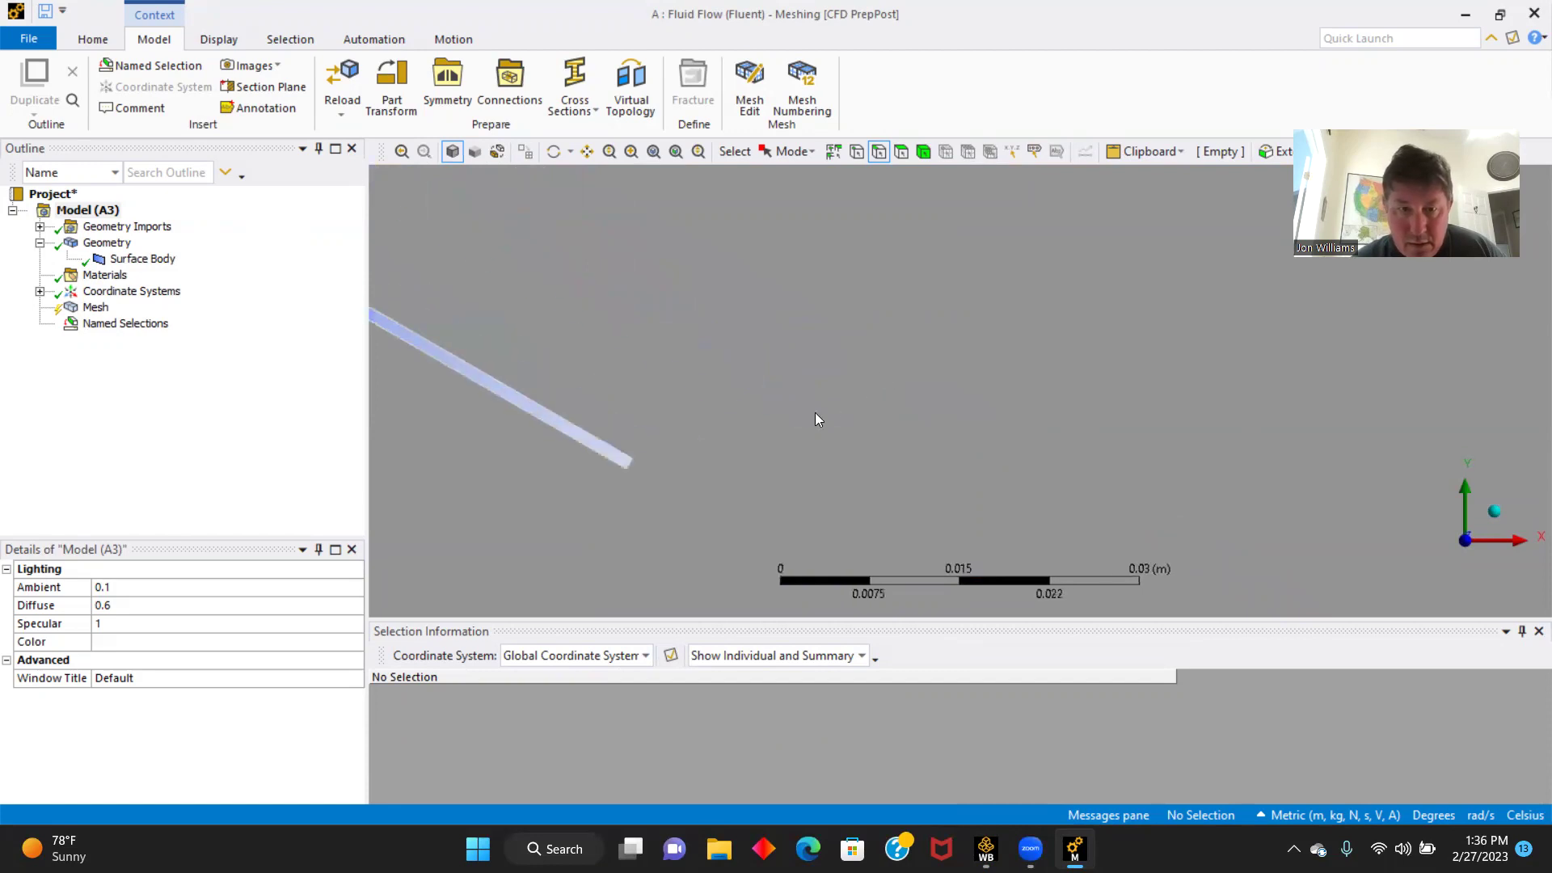
click(634, 468)
key(n)
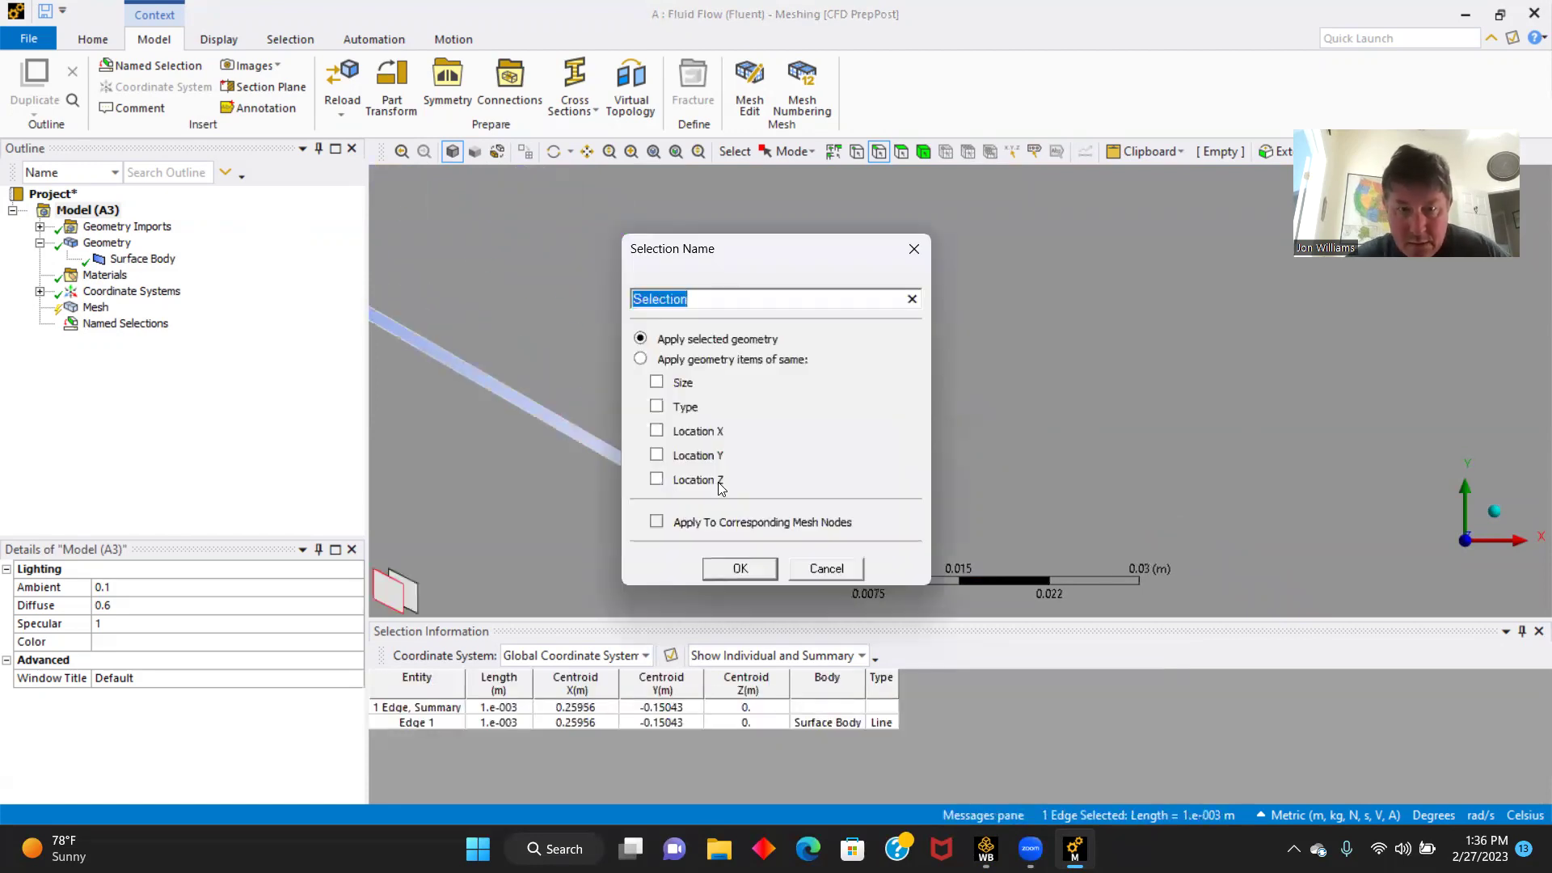
text(Back)
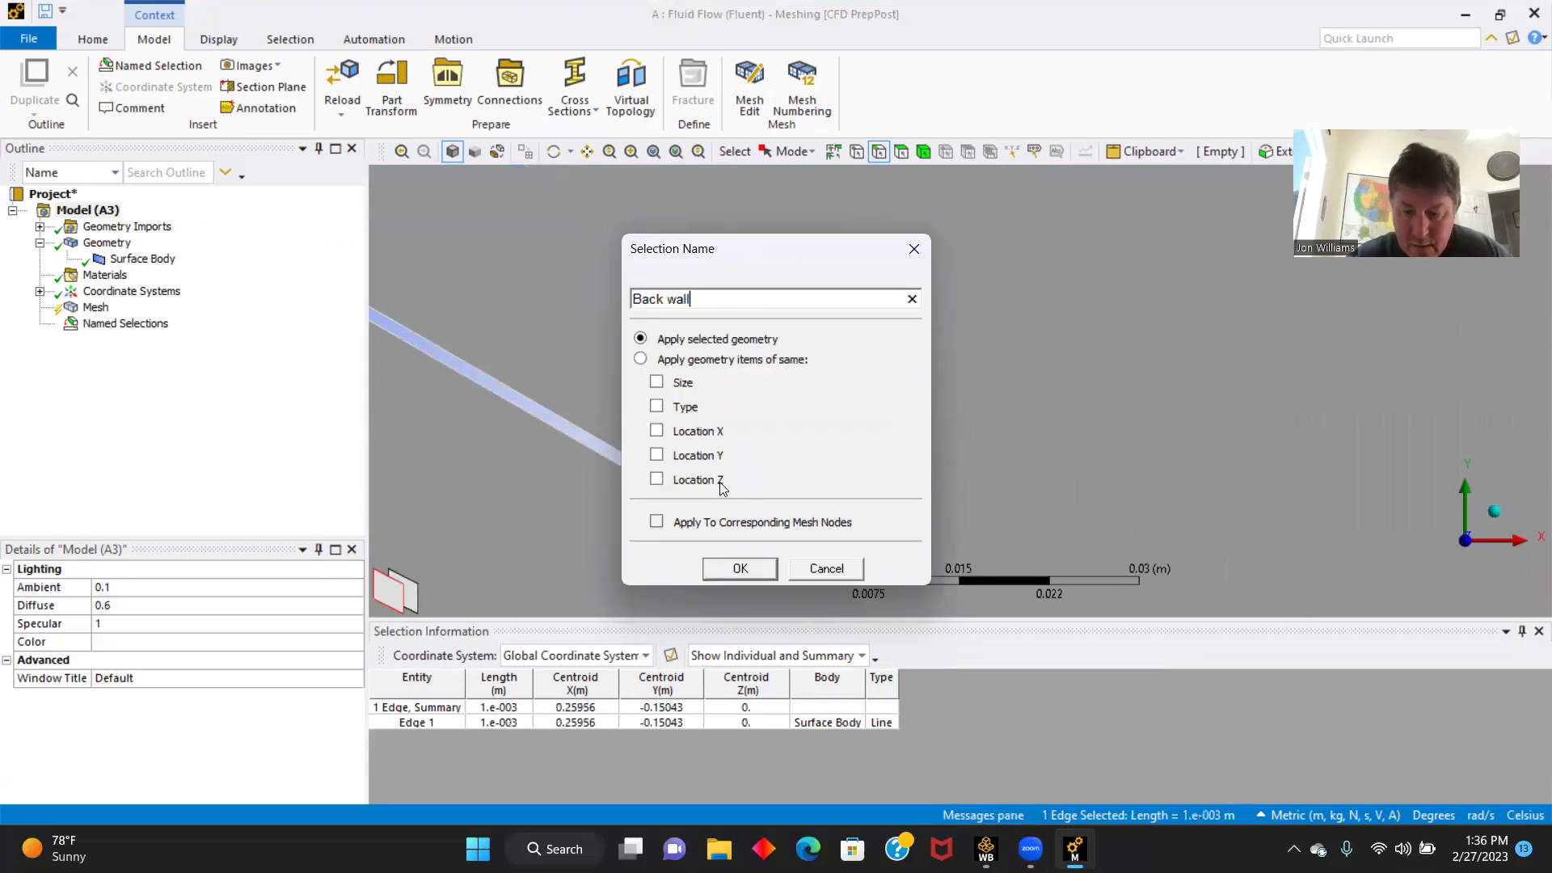
text( wall)
key(Return)
click(748, 462)
- Name the edge at the plate's other end Front wall
scroll(739, 454, up, 2)
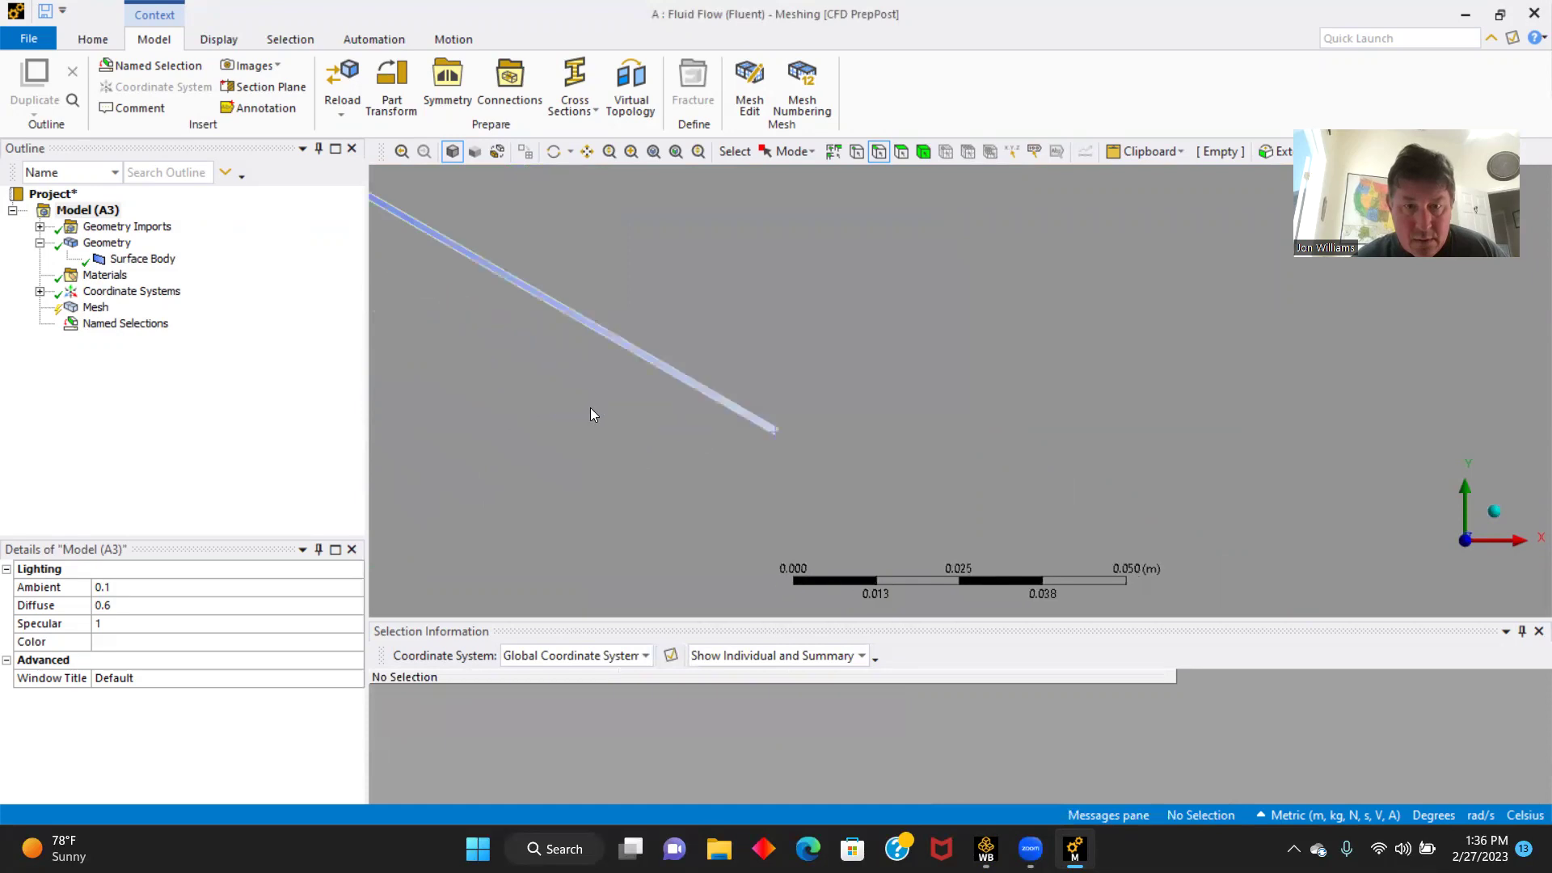
scroll(564, 371, down, 5)
ctrl+middle_drag(513, 291, 860, 477)
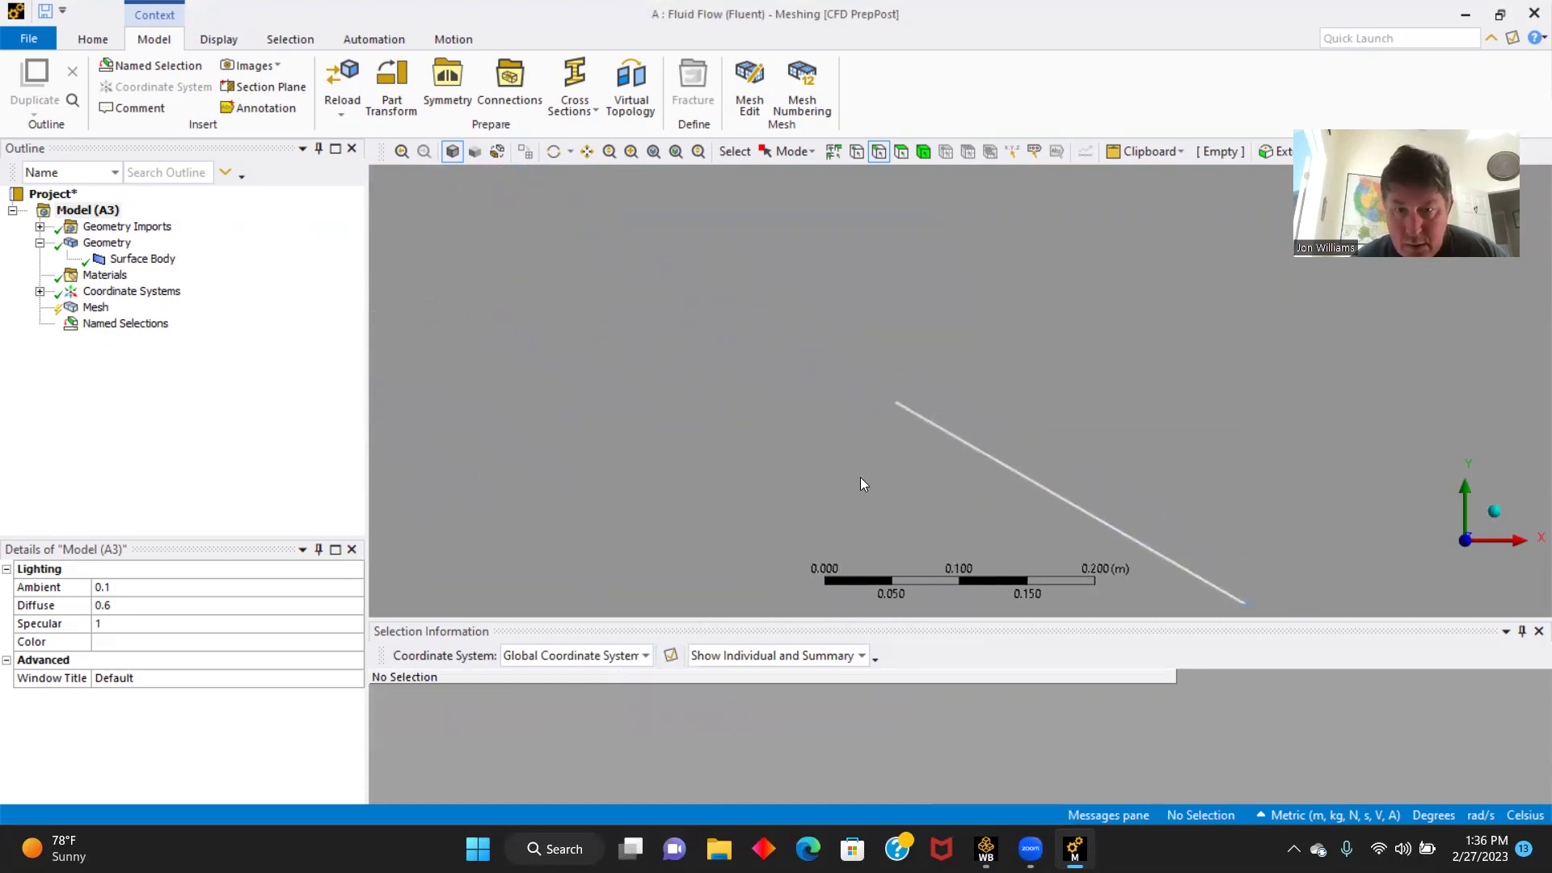
scroll(863, 453, up, 10)
ctrl+middle_drag(582, 426, 994, 371)
scroll(781, 448, up, 5)
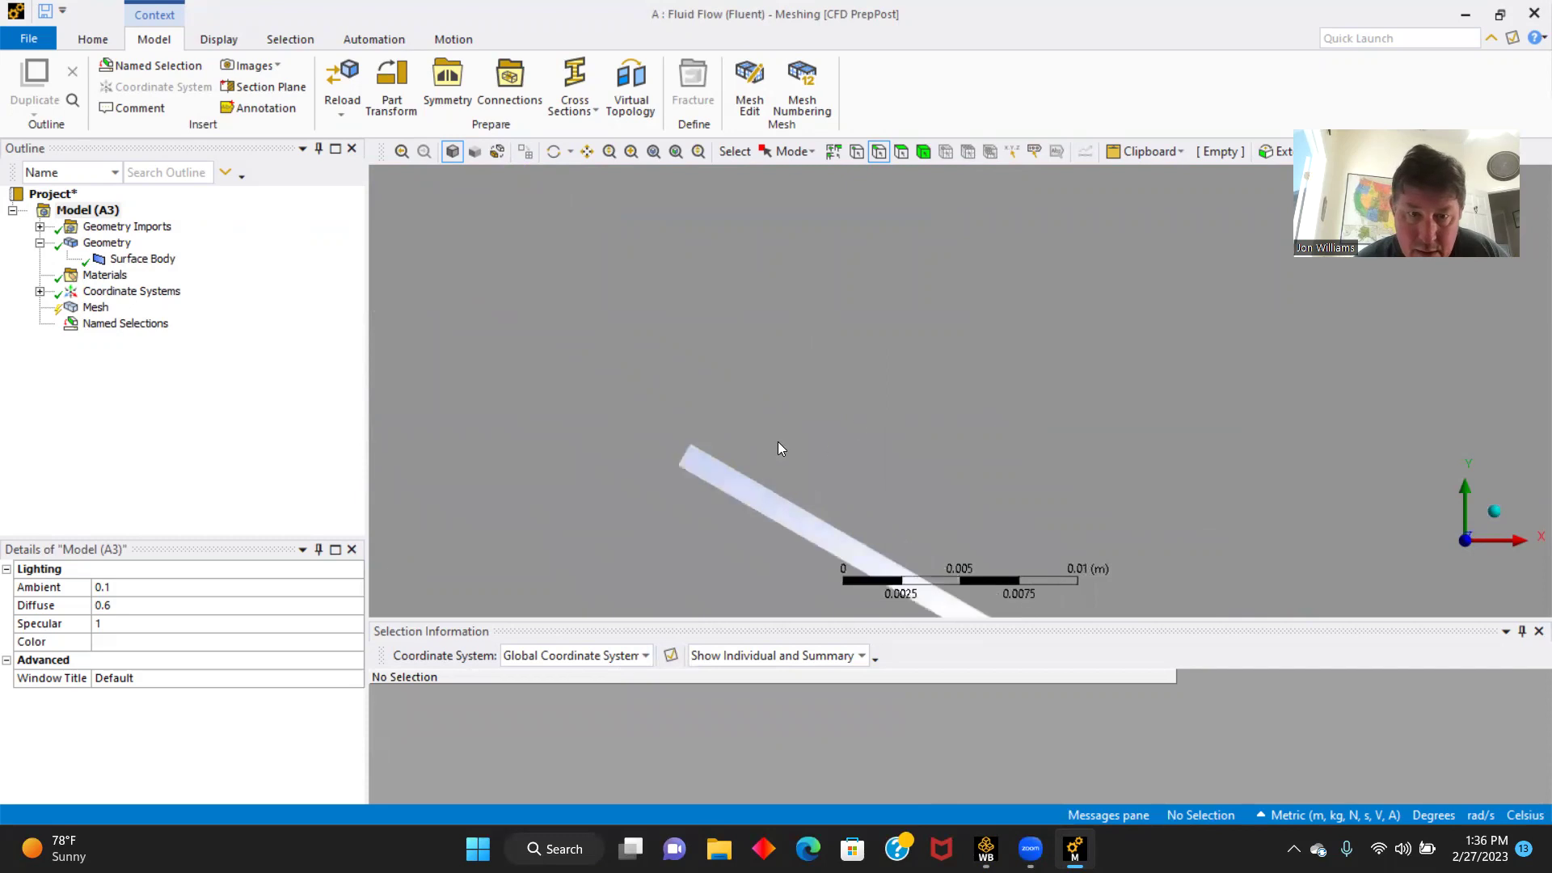
click(686, 450)
text(n)
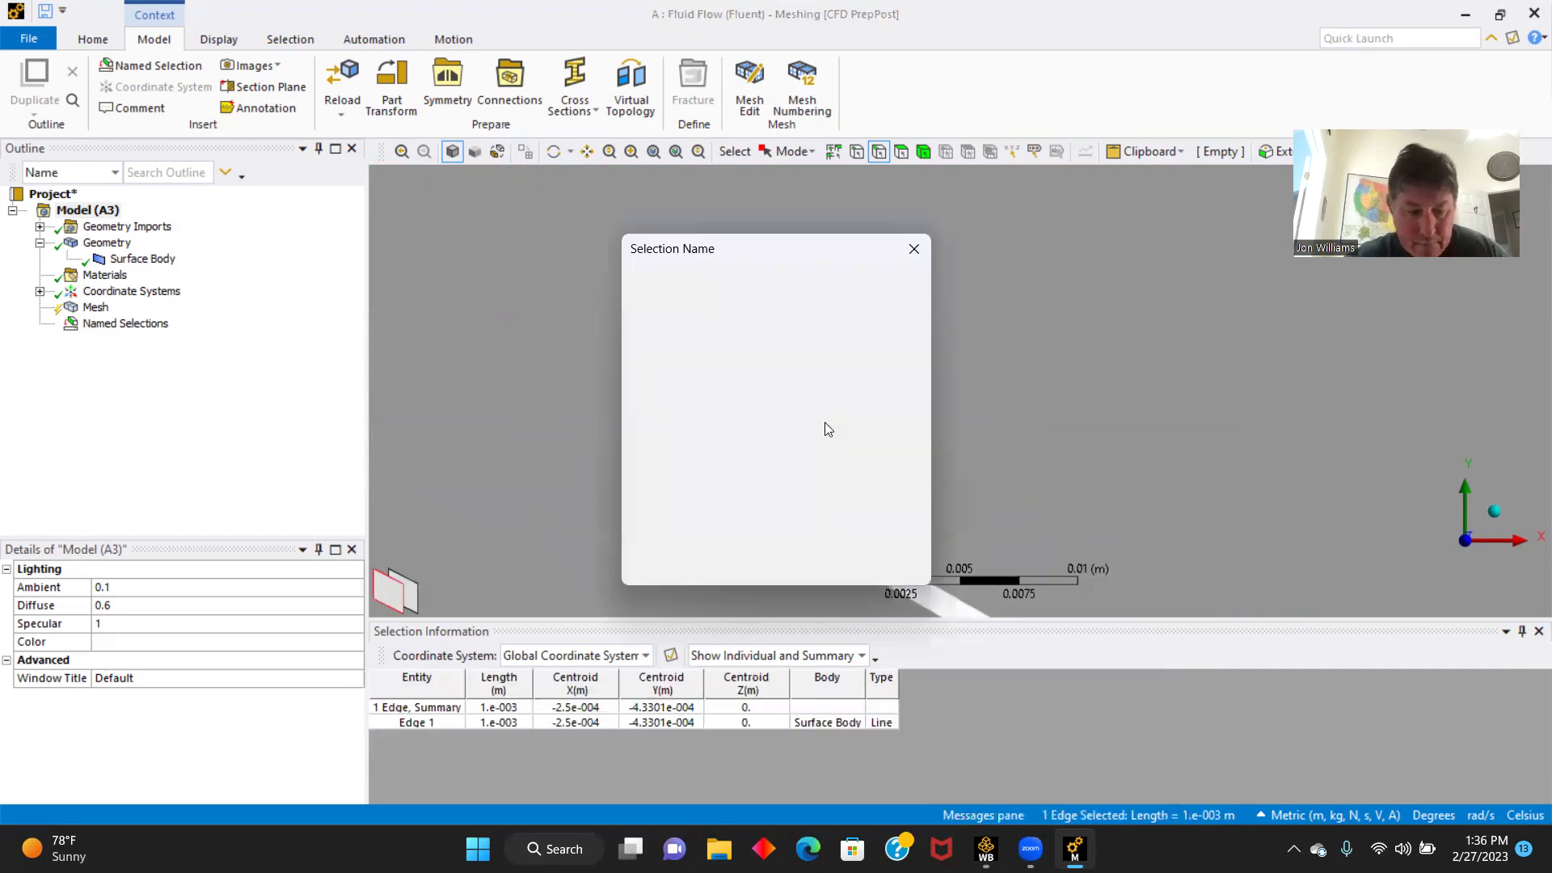
text(Front wall)
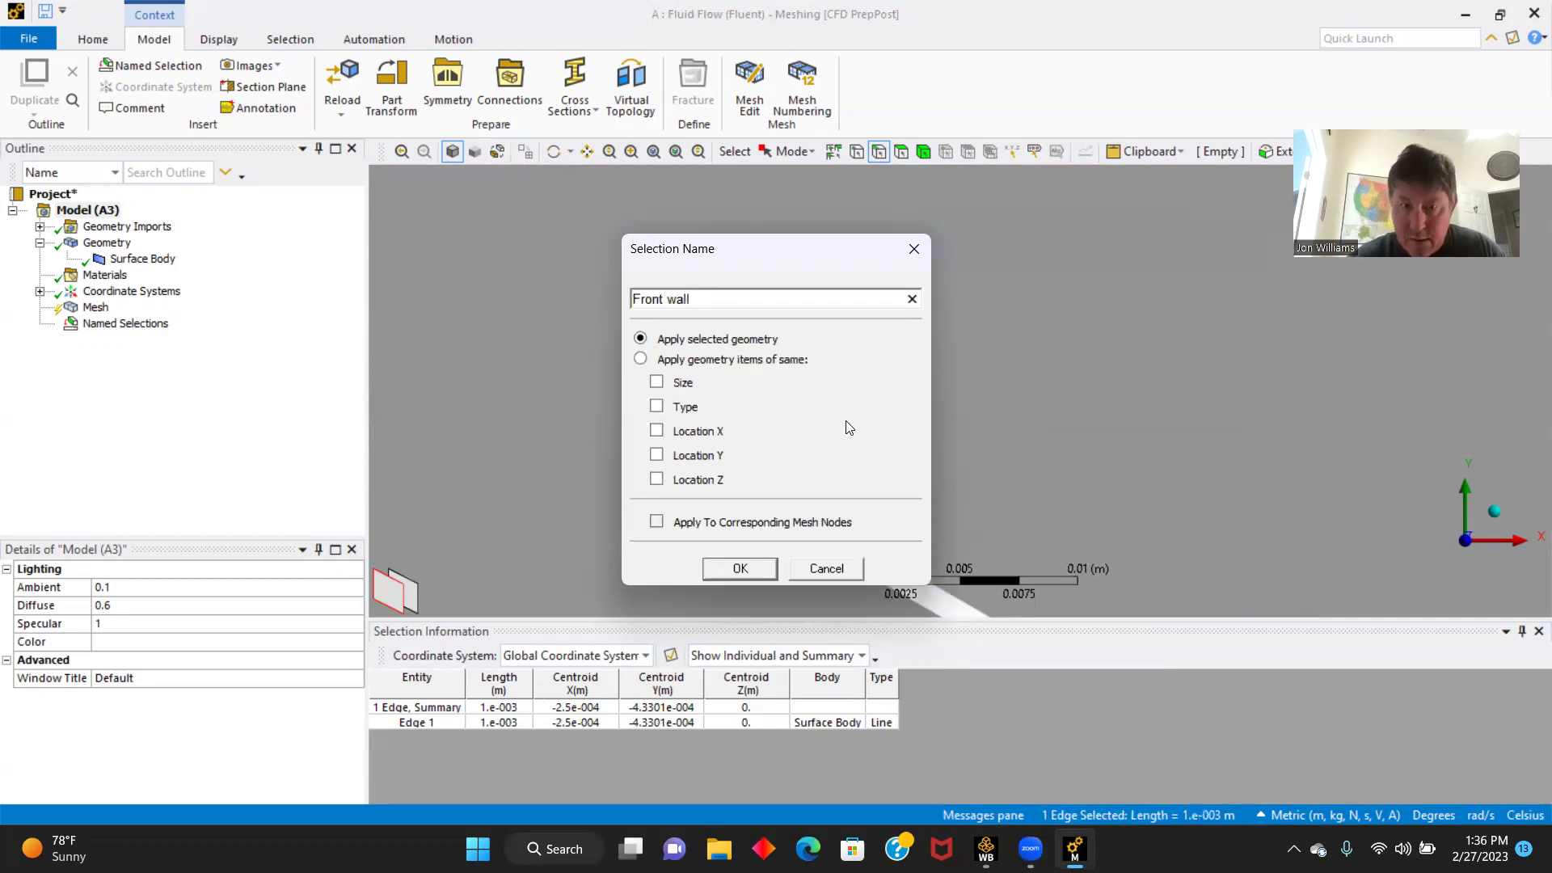
key(Return)
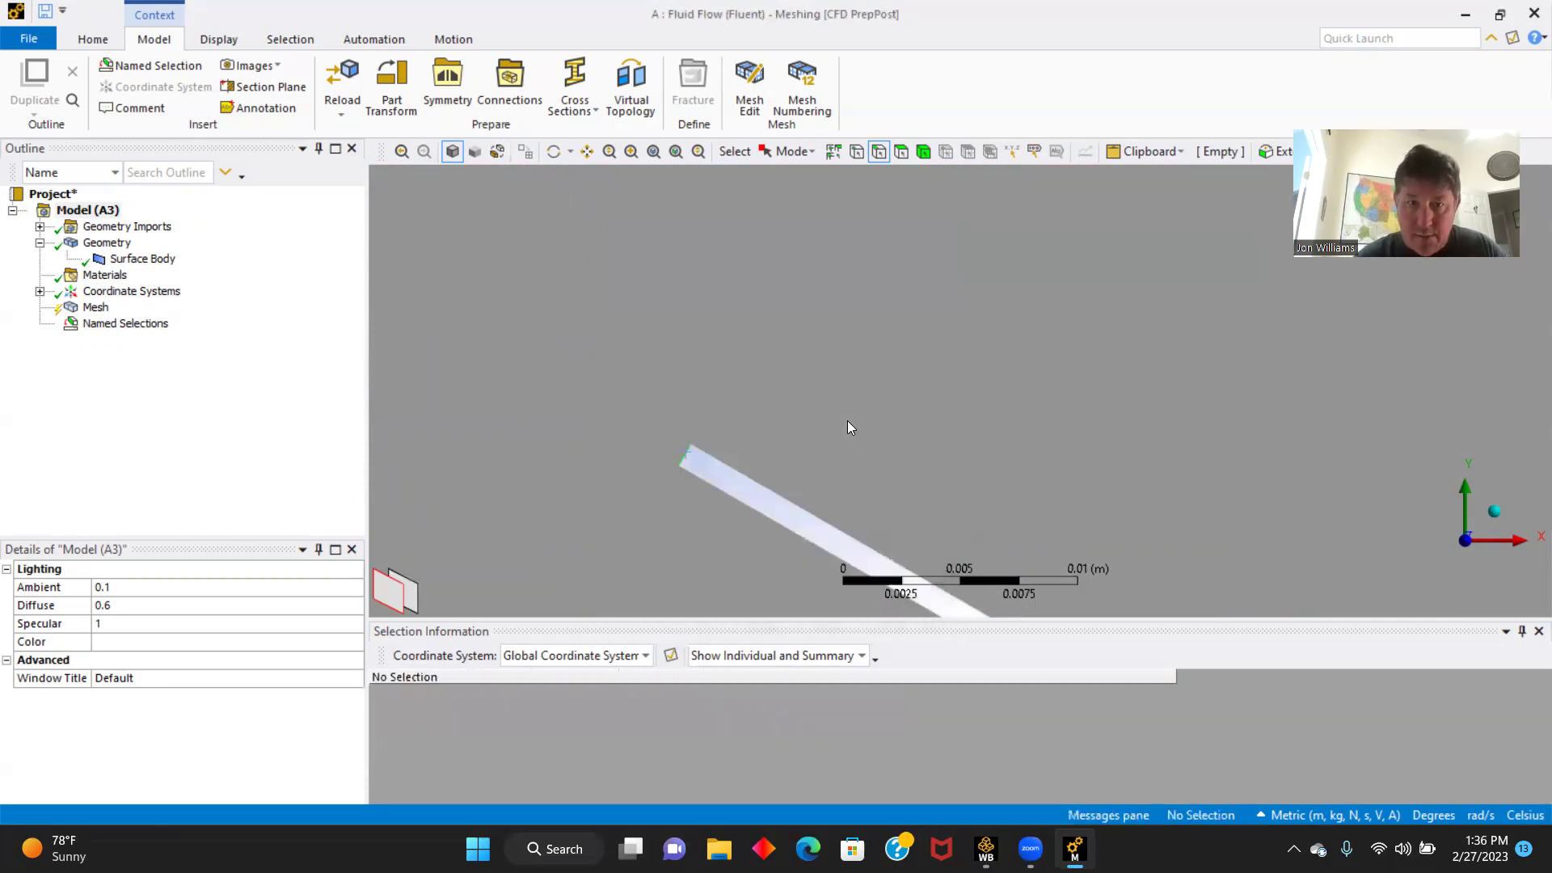
scroll(931, 419, down, 5)
scroll(949, 433, down, 5)
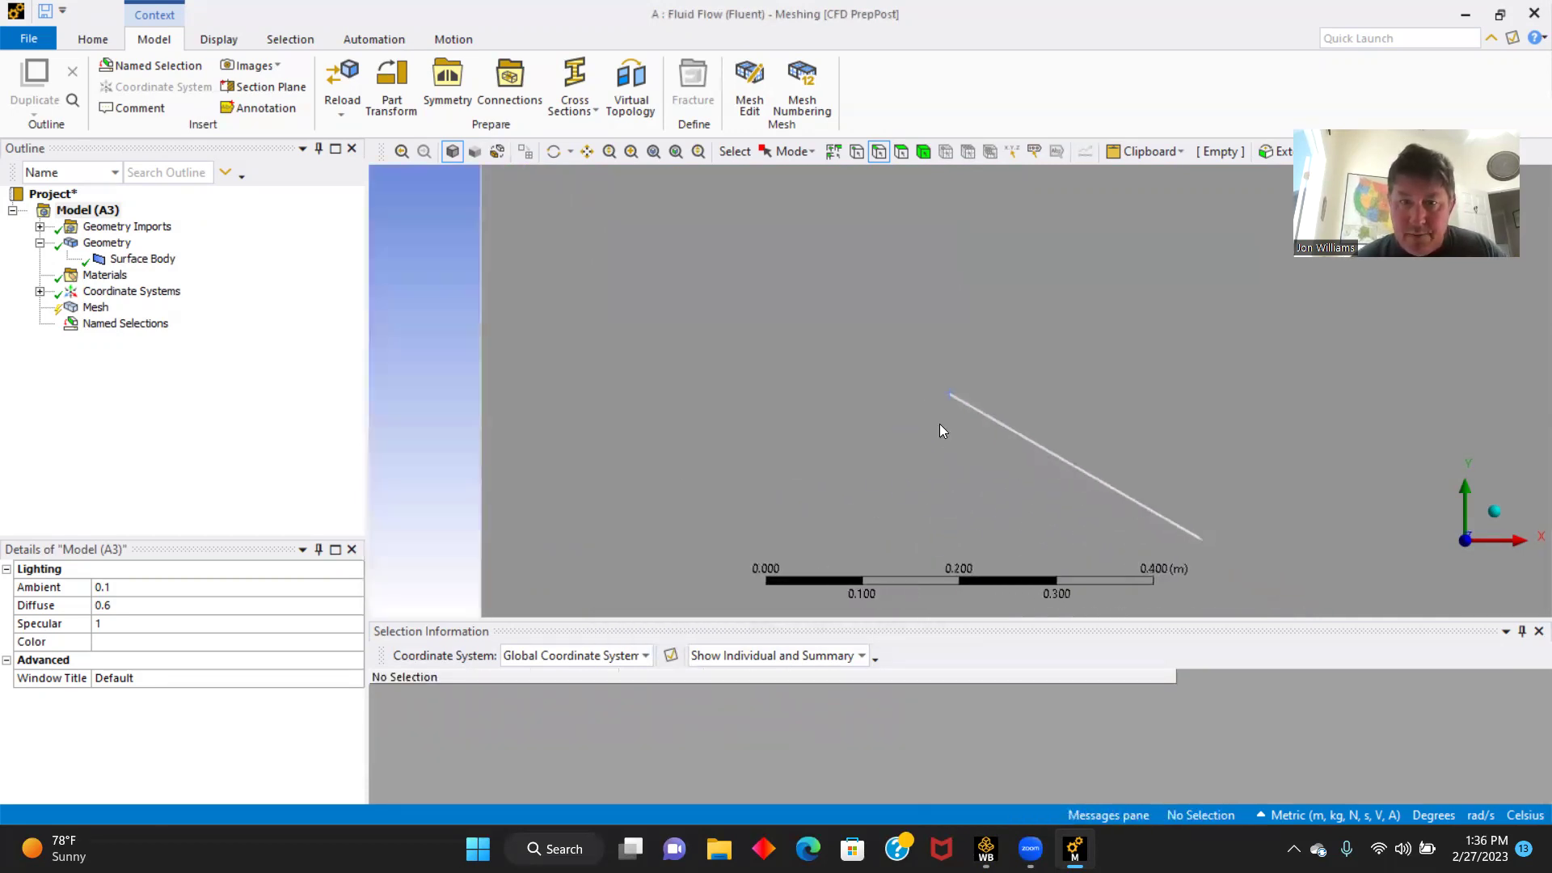
- Expand Named Selections and generate the initial mesh of the domain
click(40, 323)
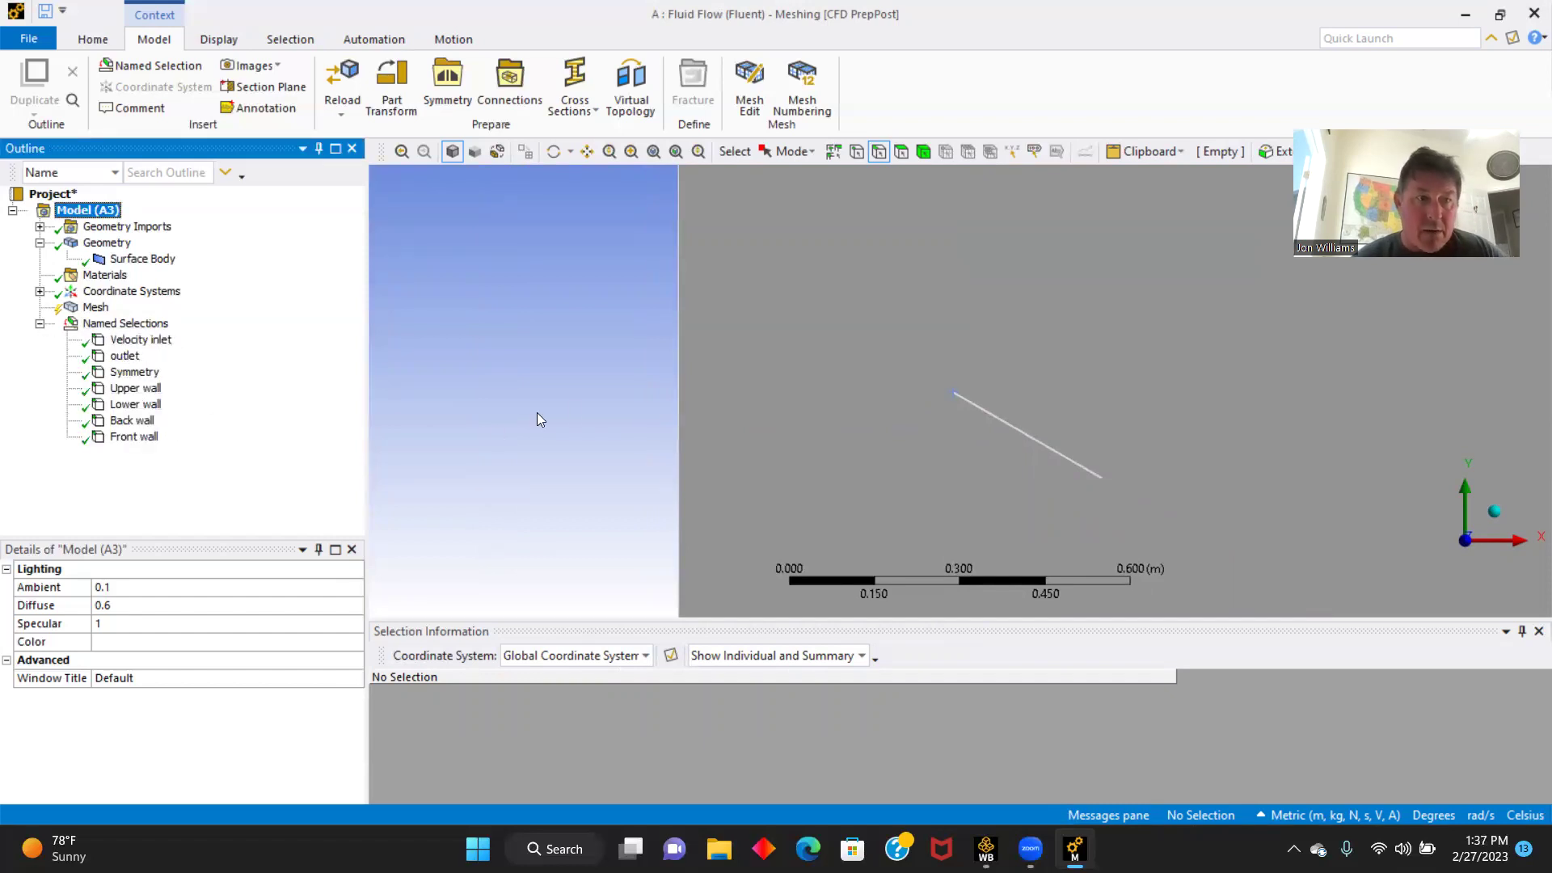
scroll(773, 341, down, 2)
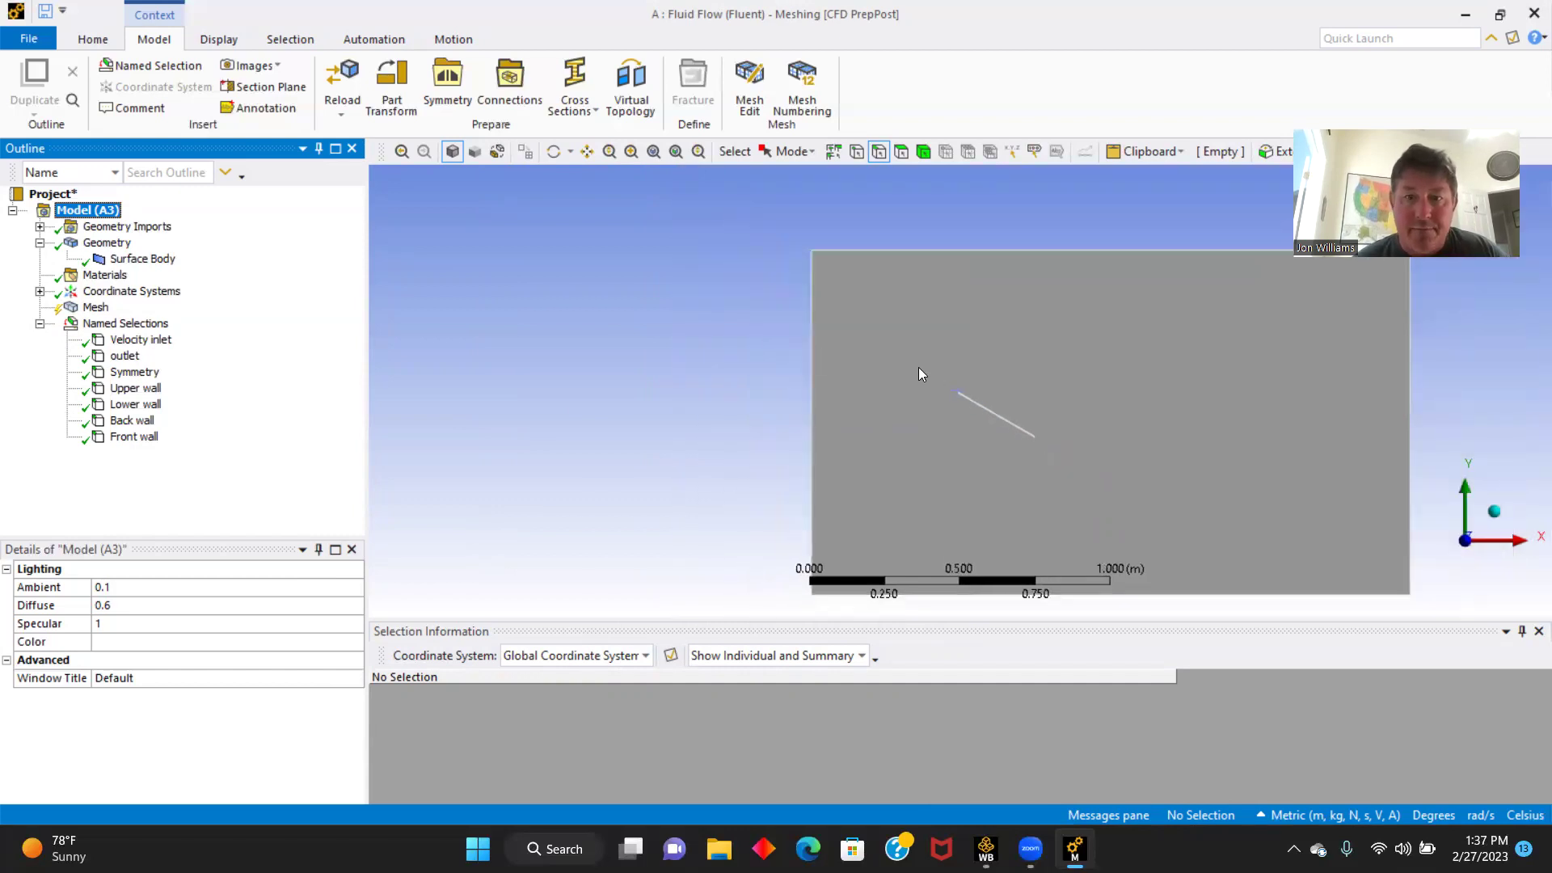
click(89, 39)
click(203, 87)
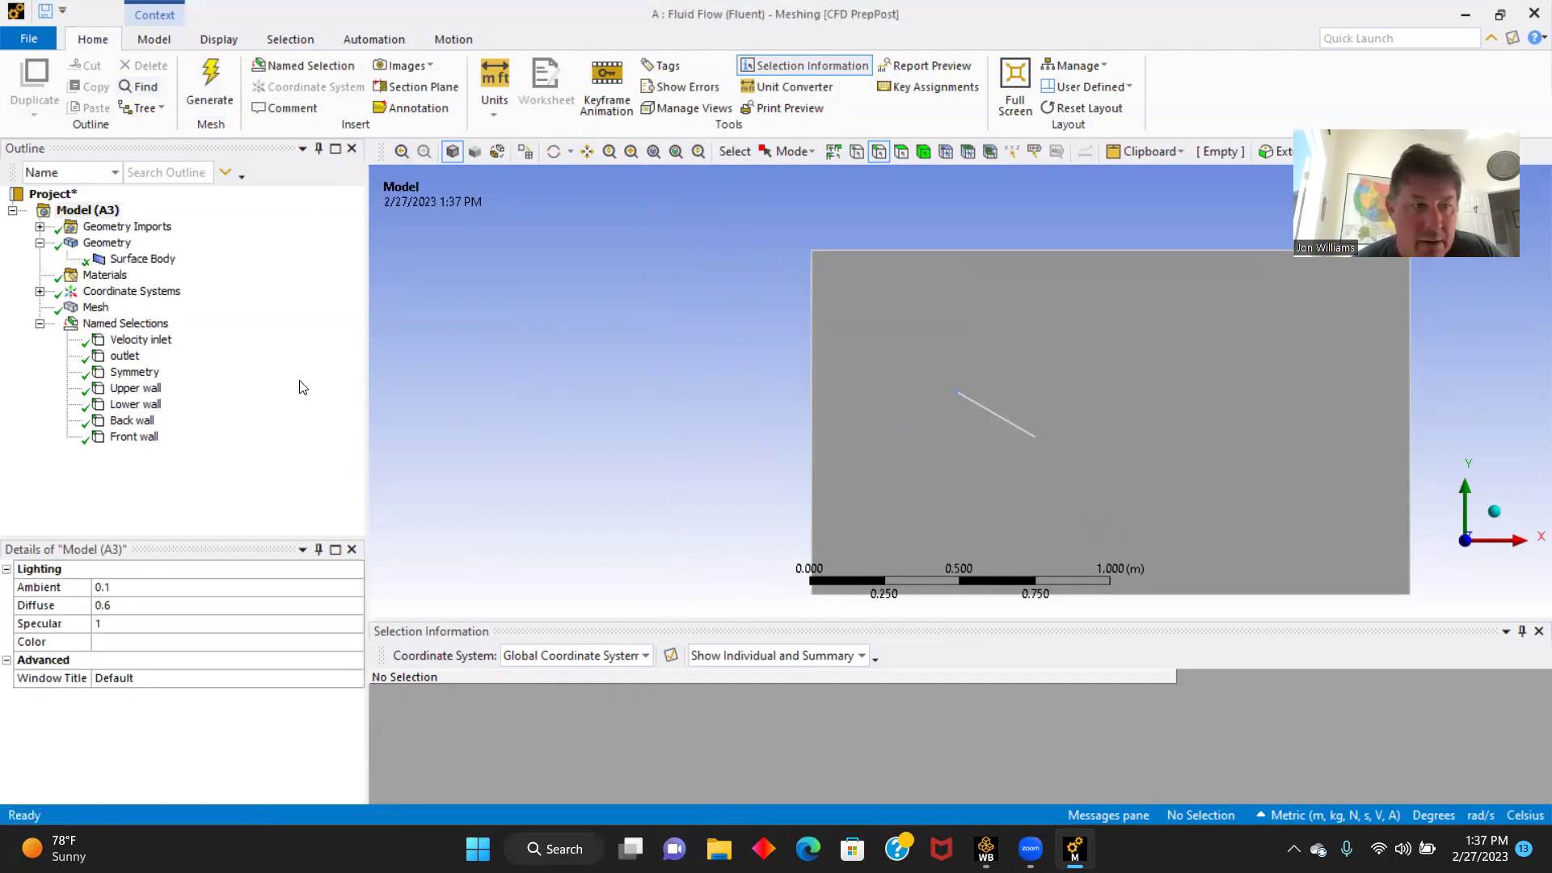
click(97, 295)
click(97, 307)
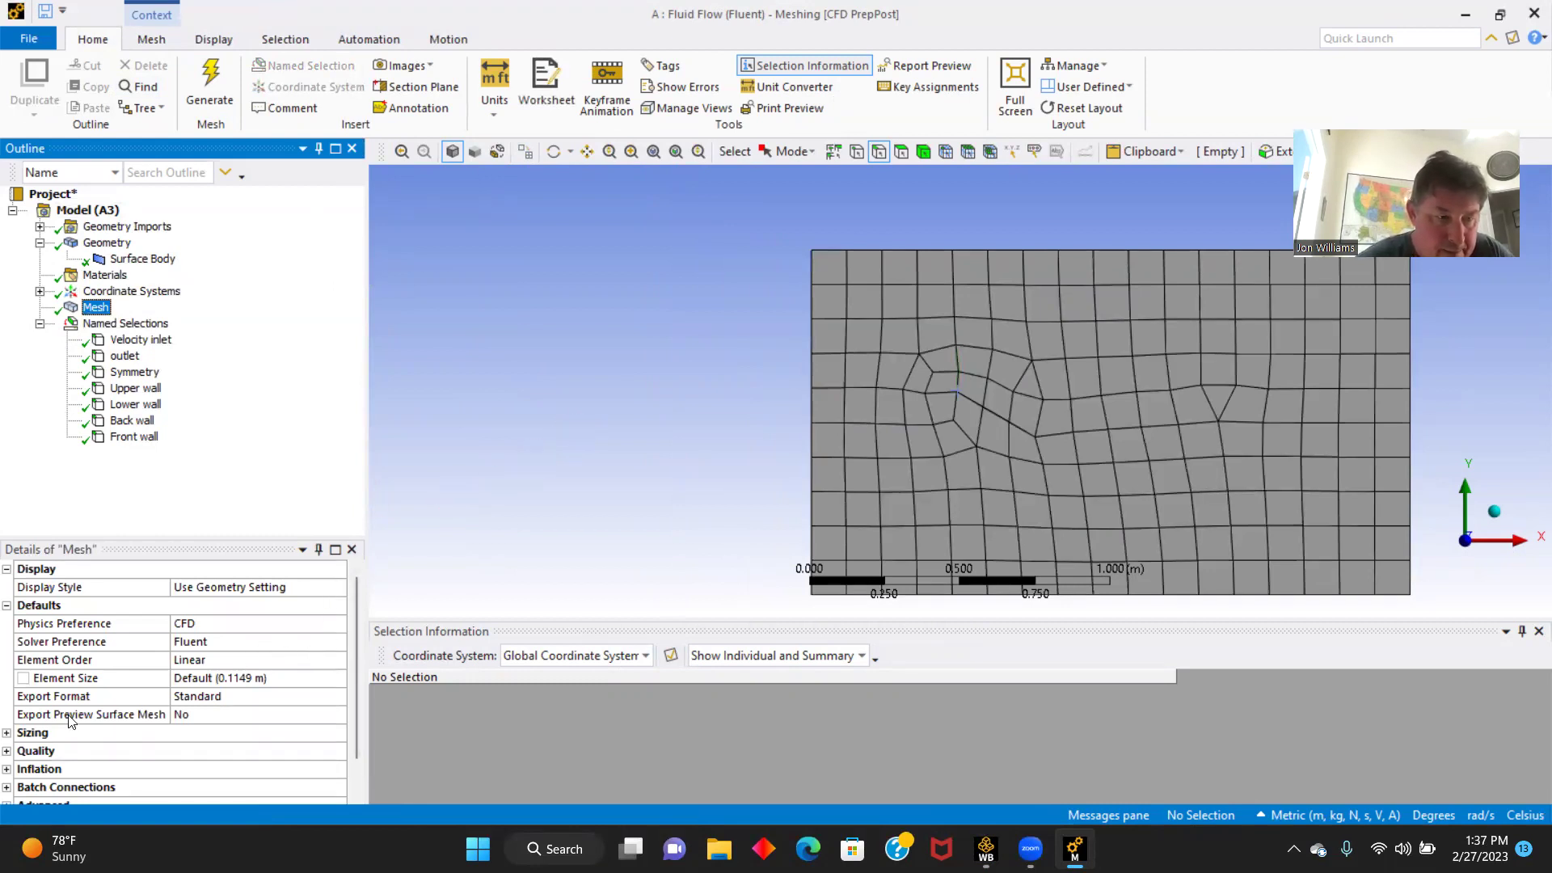
- Set Mesh Defeaturing to No under the mesh Sizing settings
click(7, 733)
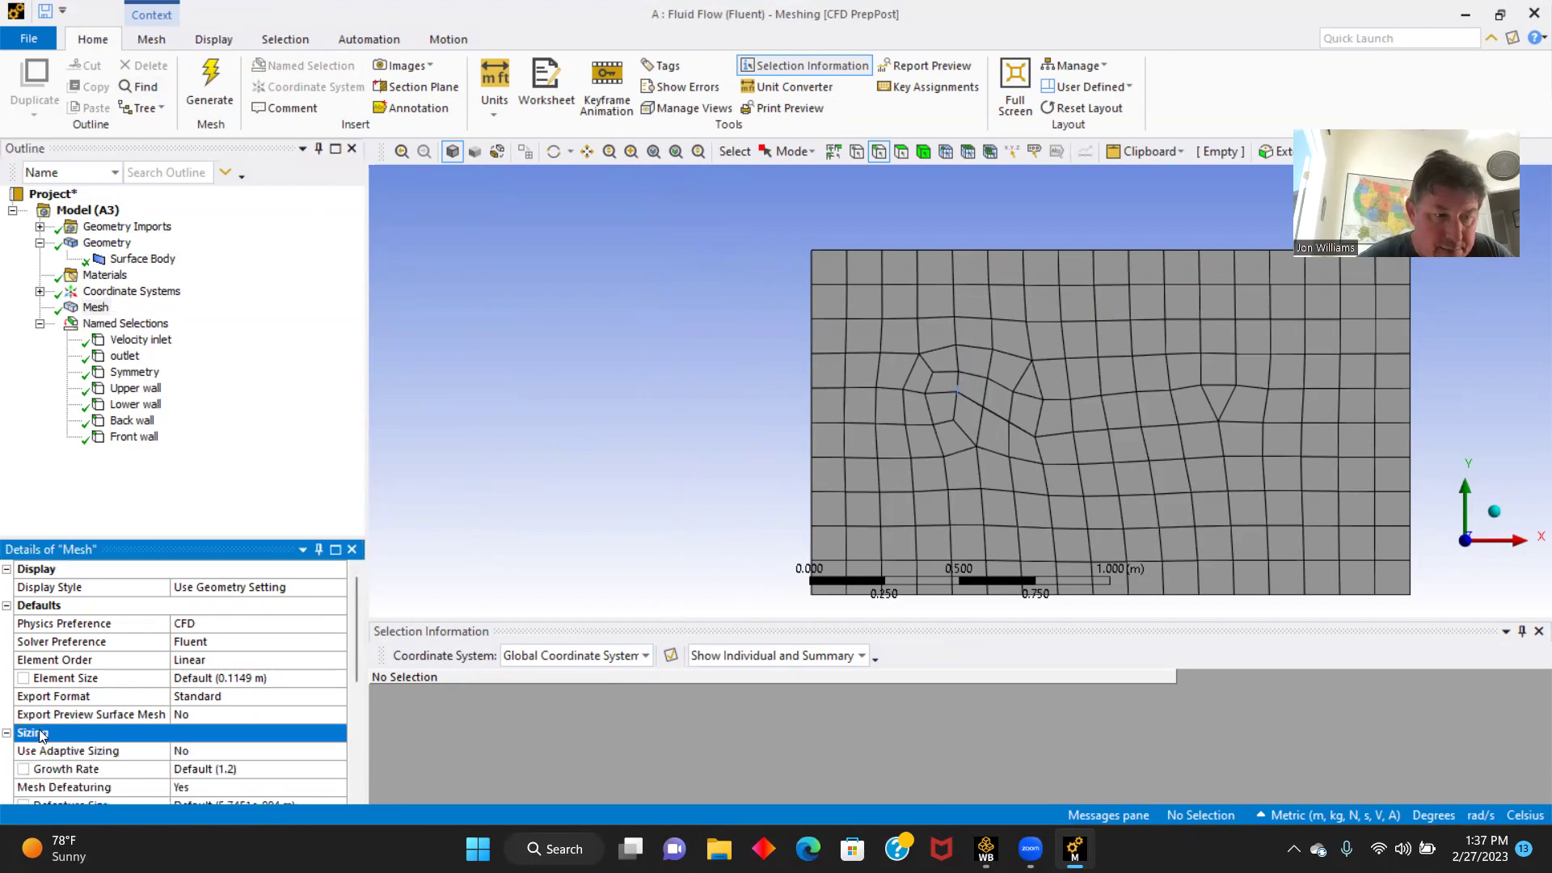
scroll(295, 747, down, 1)
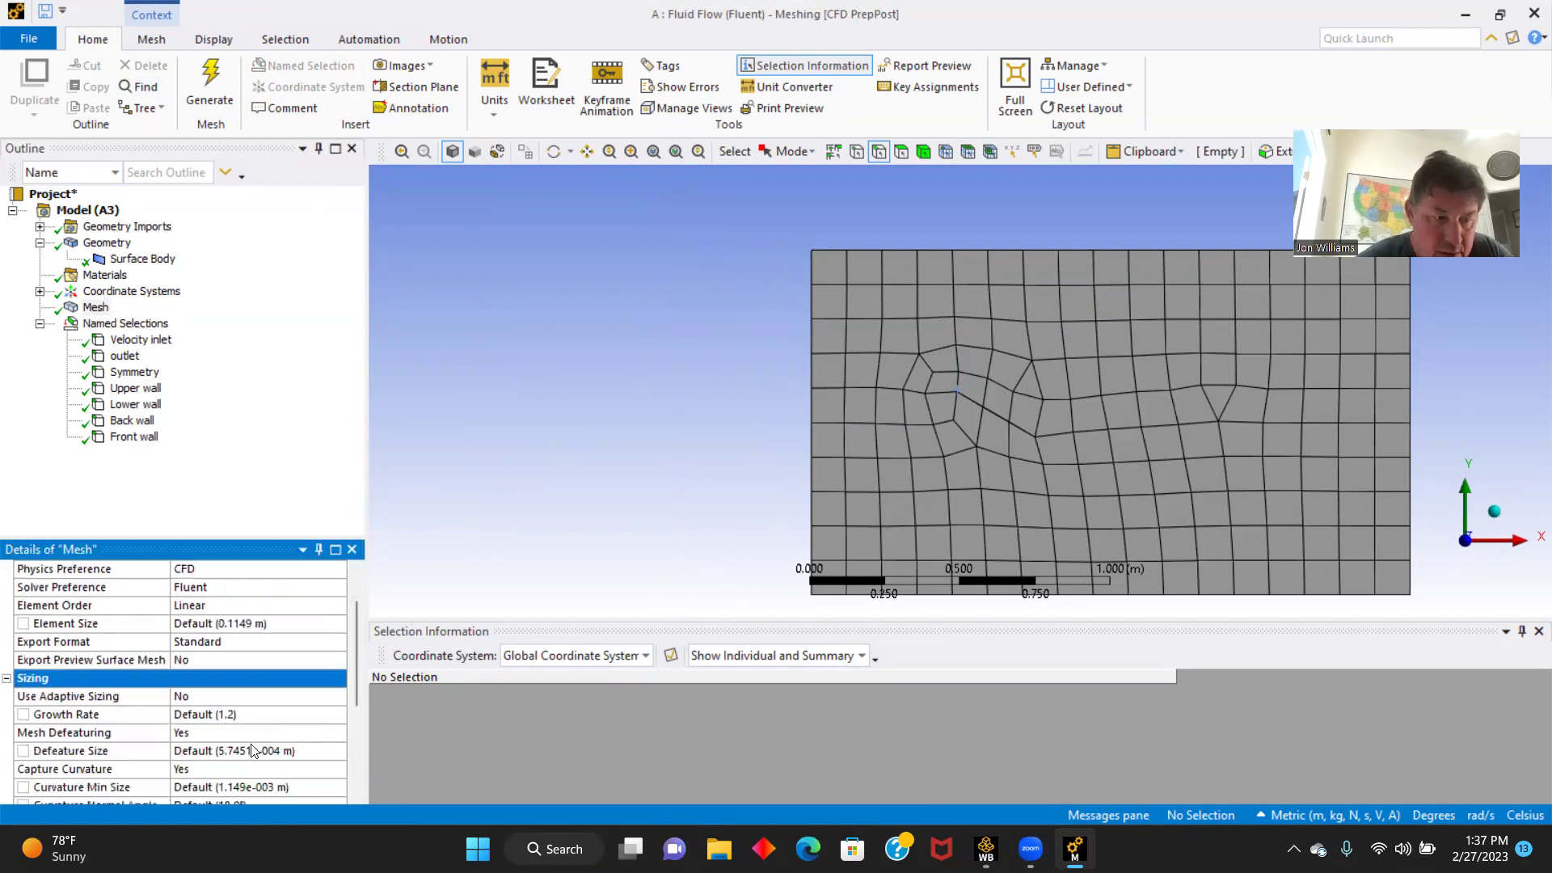
click(236, 733)
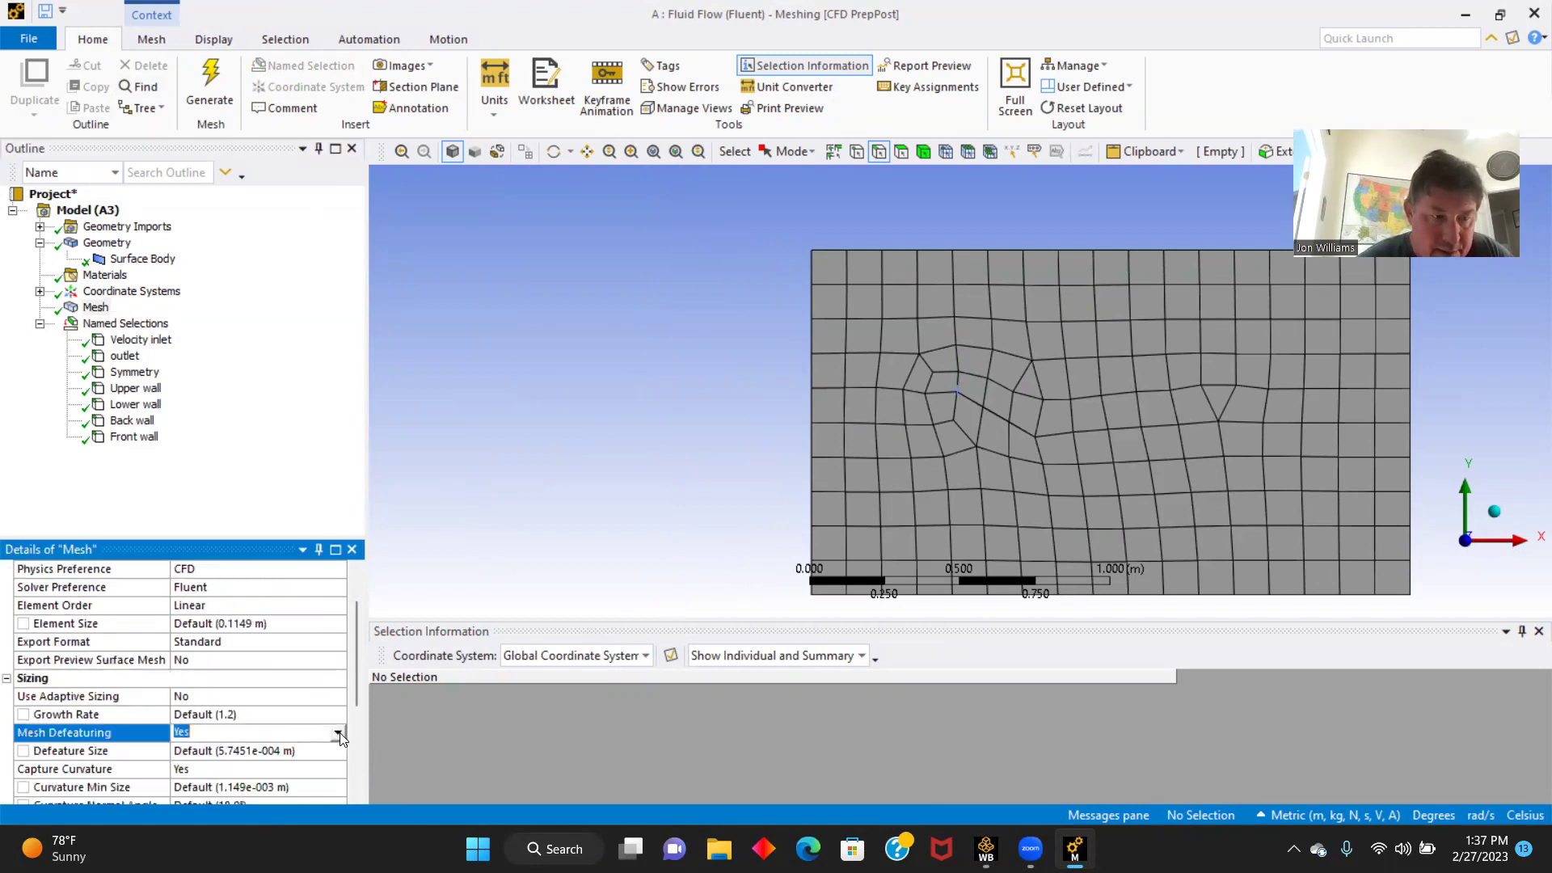
click(243, 733)
click(229, 768)
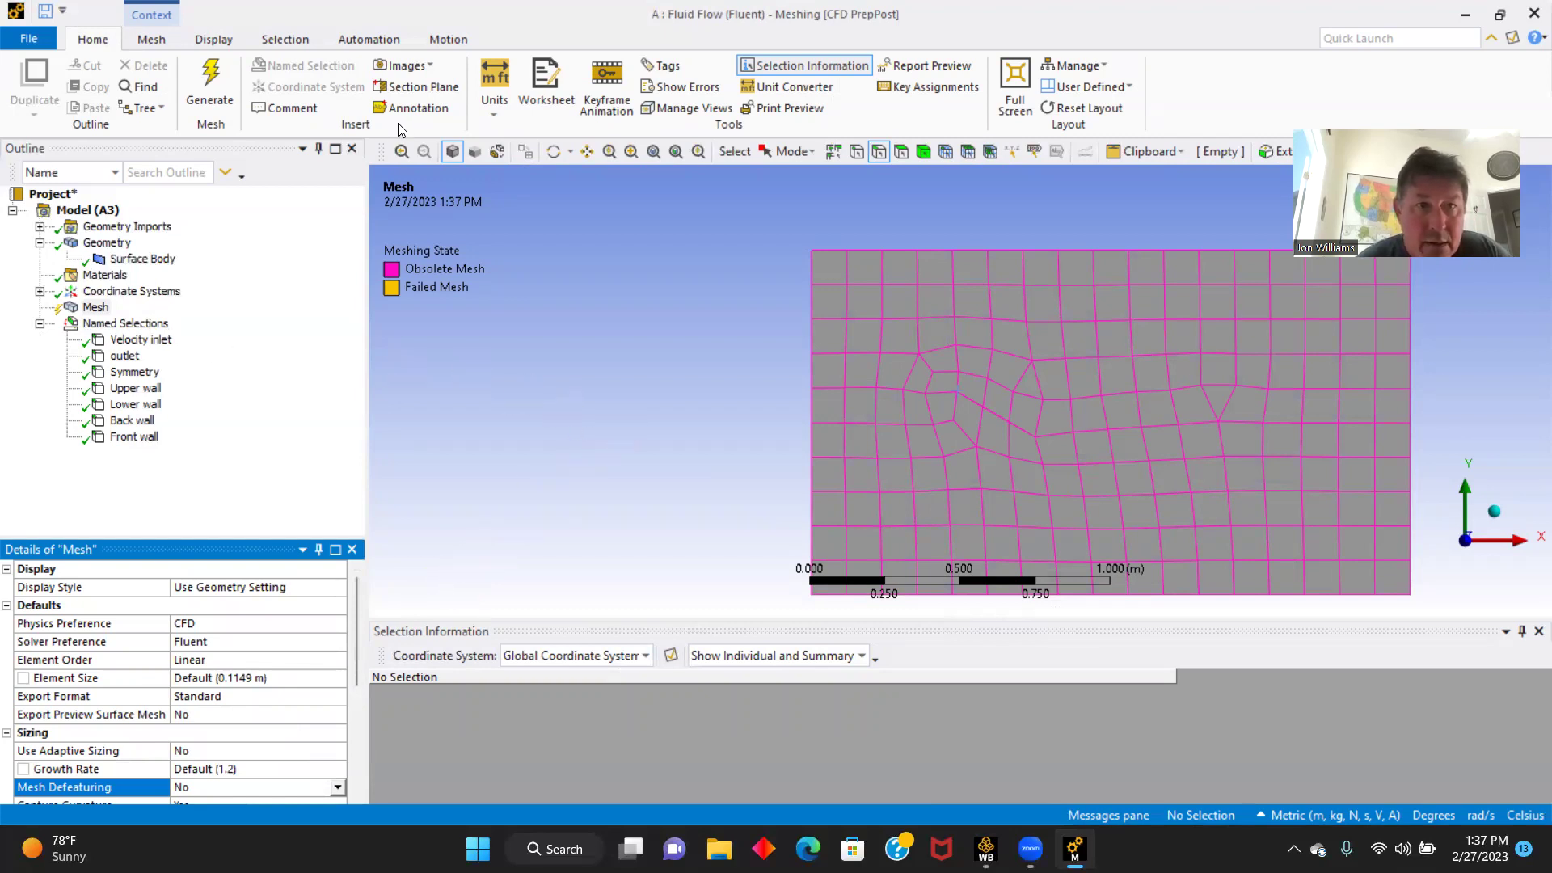
- Insert an Inflation control scoped to the fluid surface body
click(151, 40)
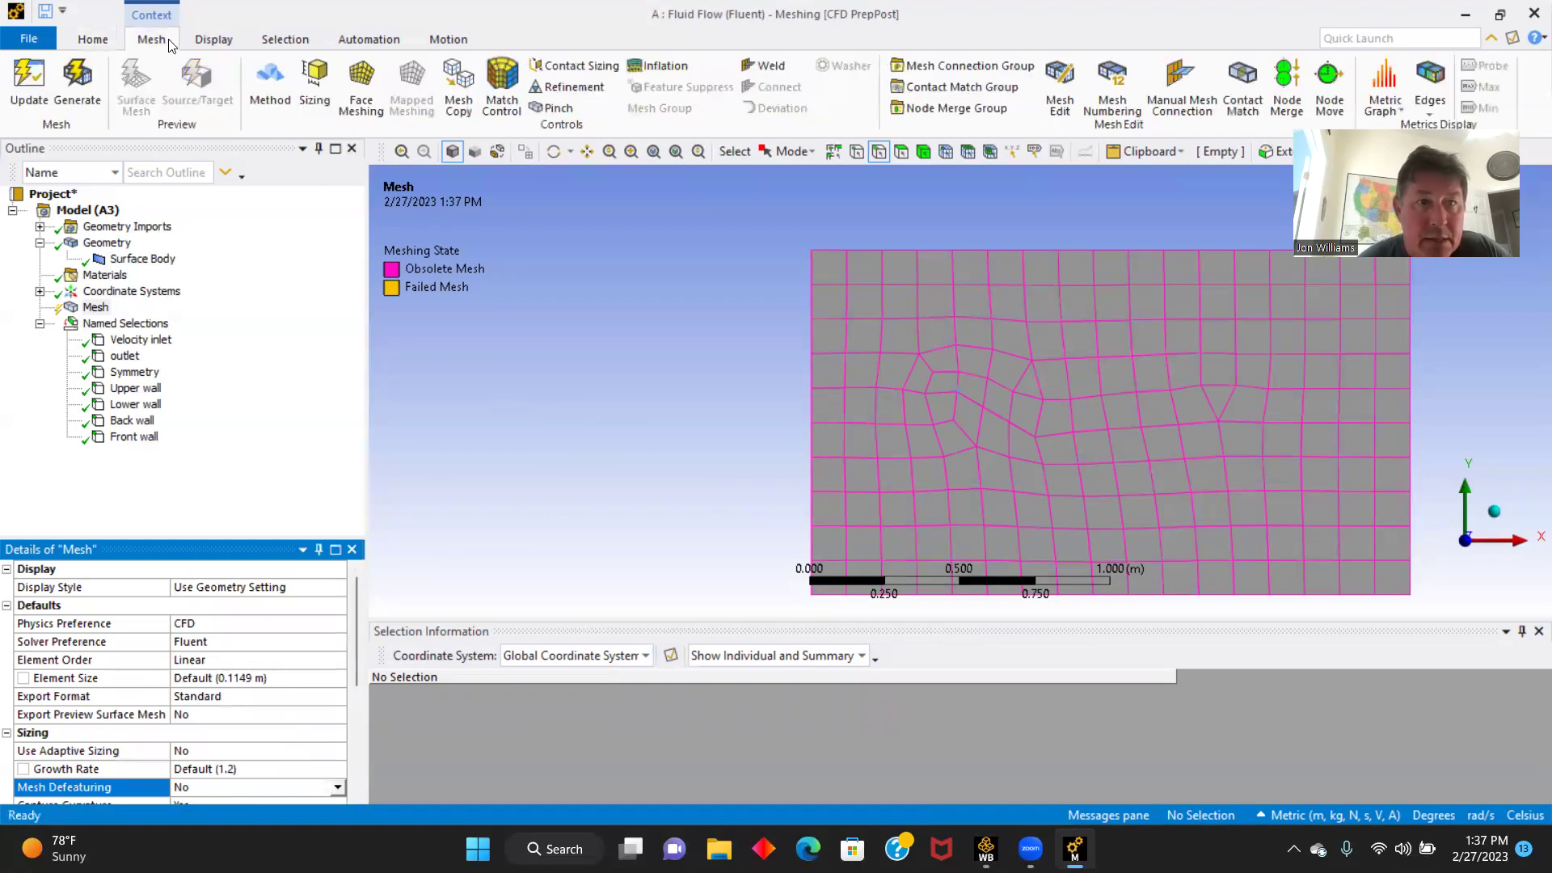
click(657, 79)
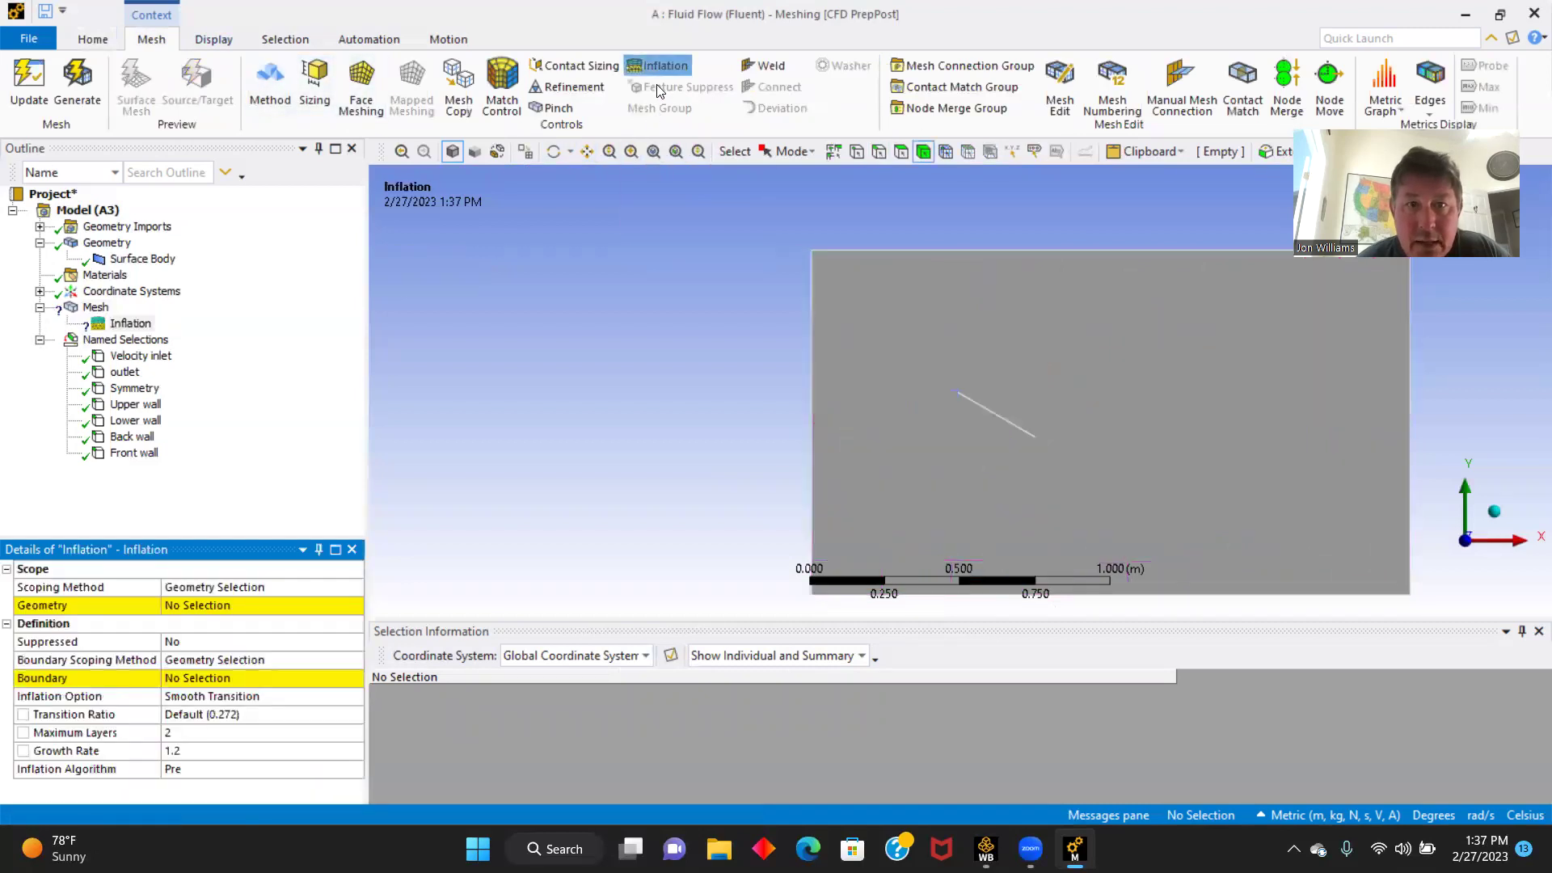
click(885, 338)
click(204, 606)
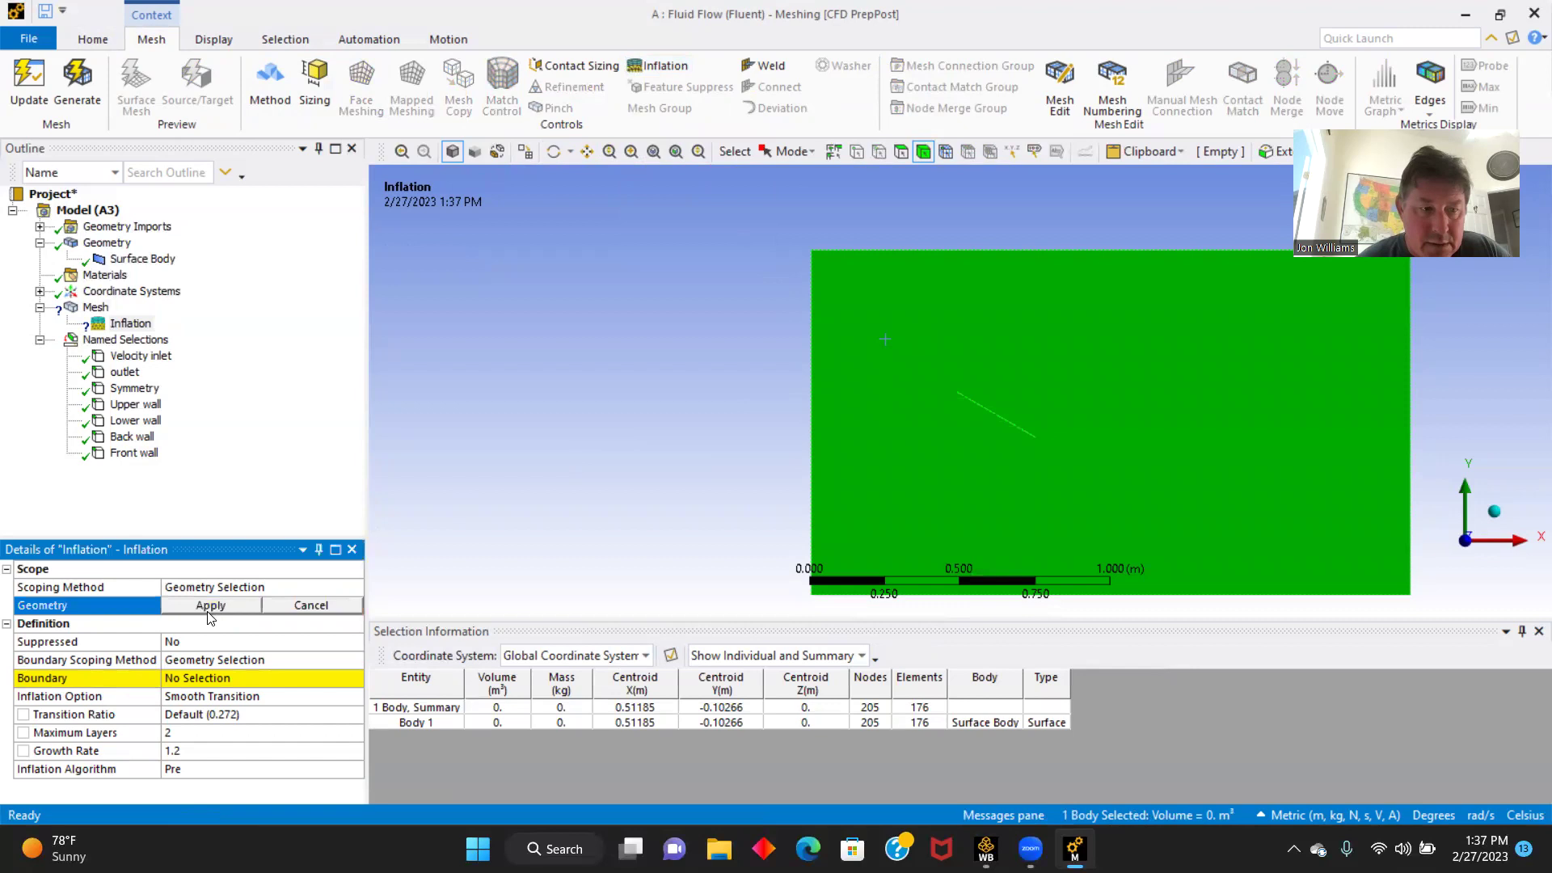
click(208, 609)
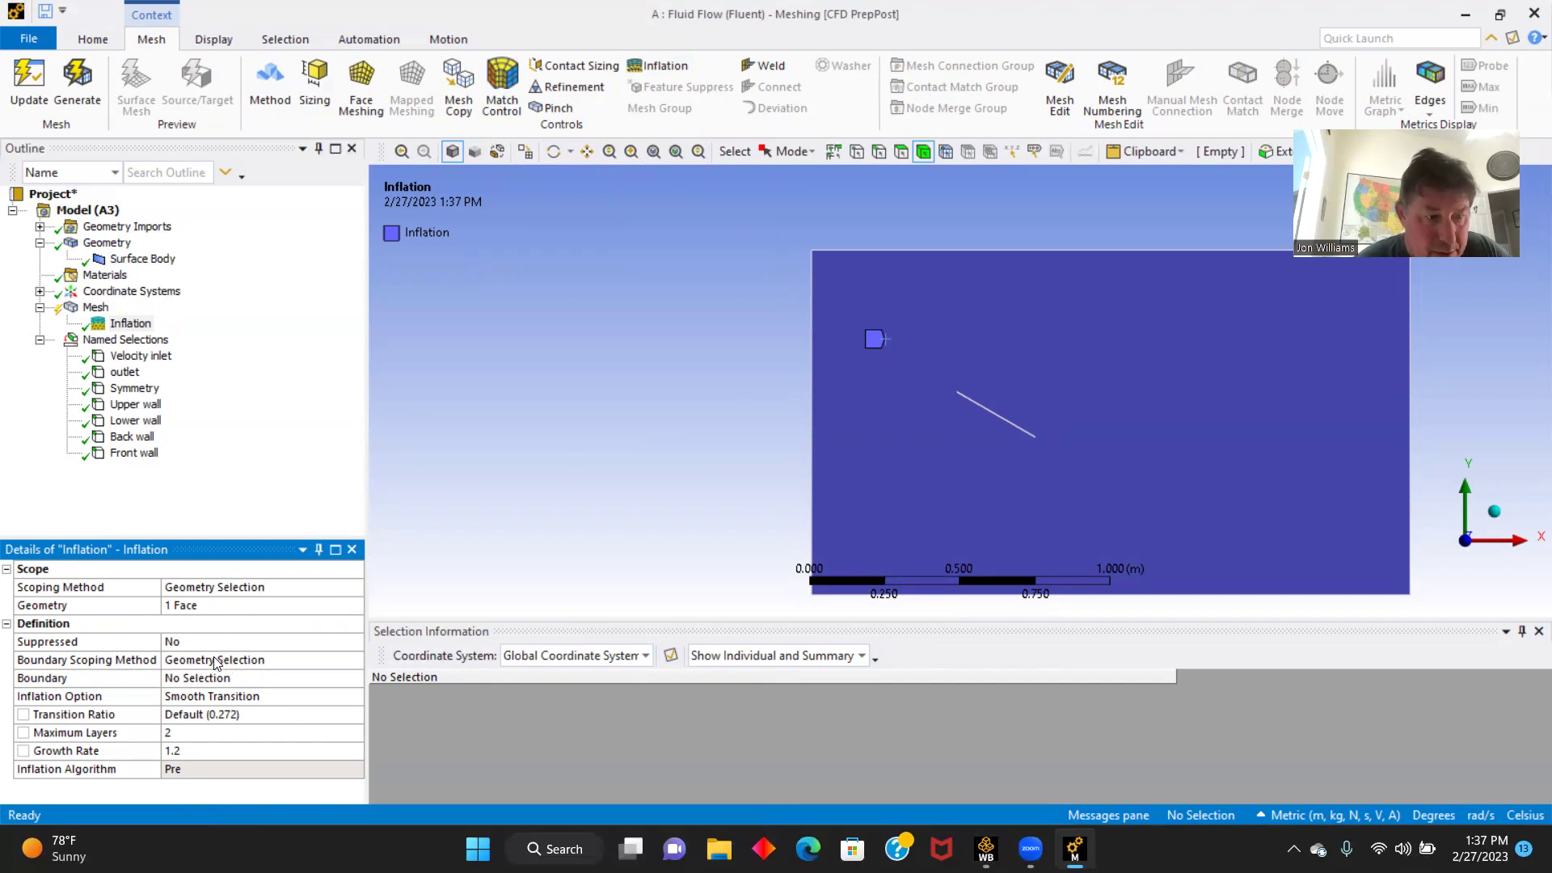
- Select the plate's two long edges as the inflation boundary
click(230, 679)
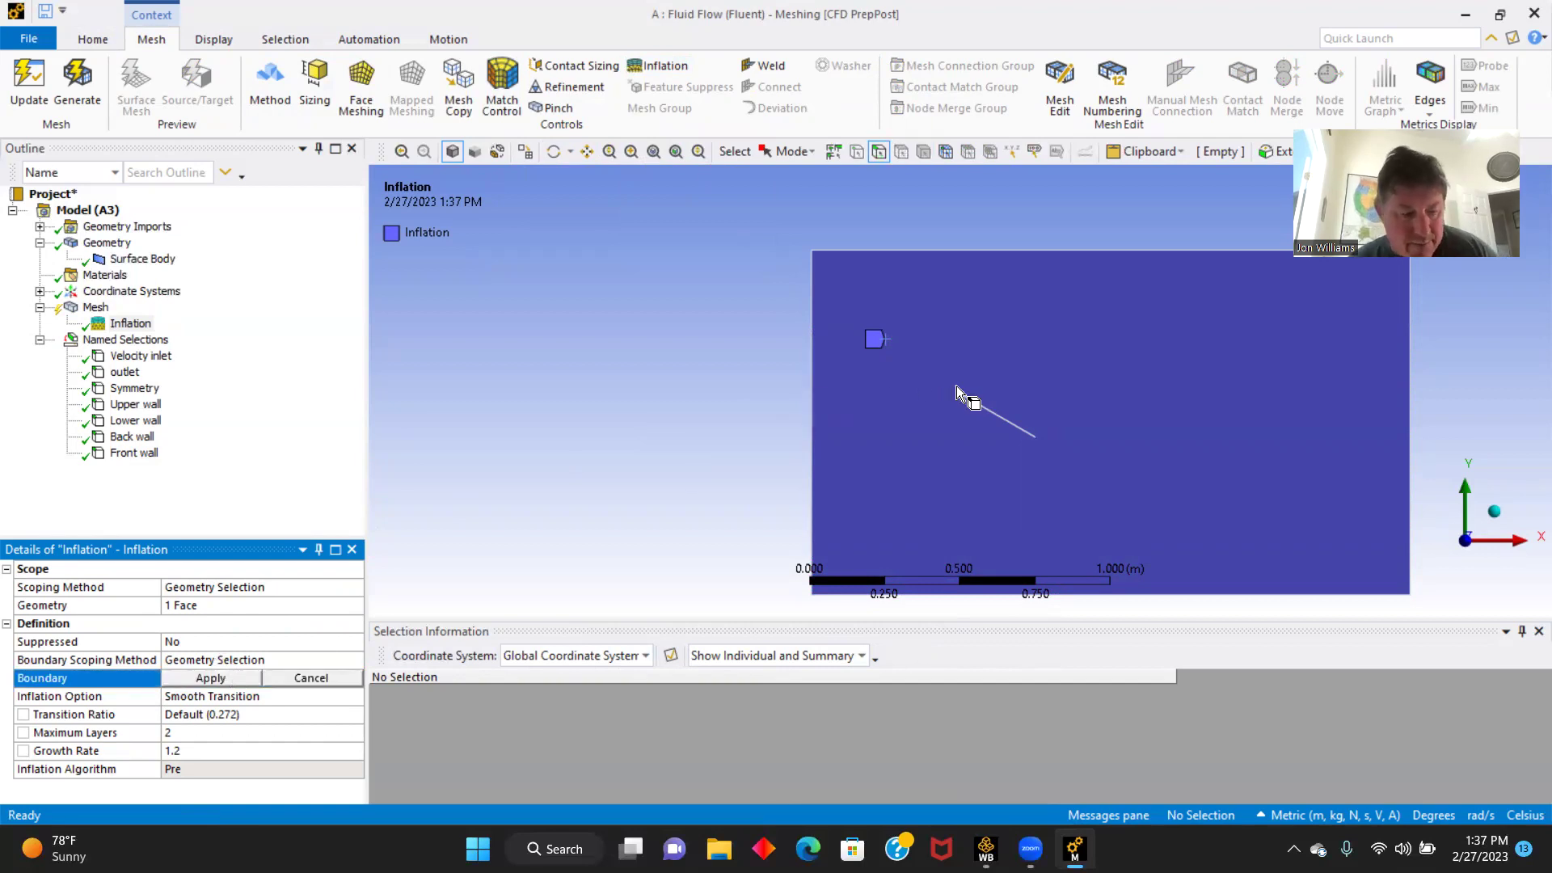
scroll(886, 454, up, 4)
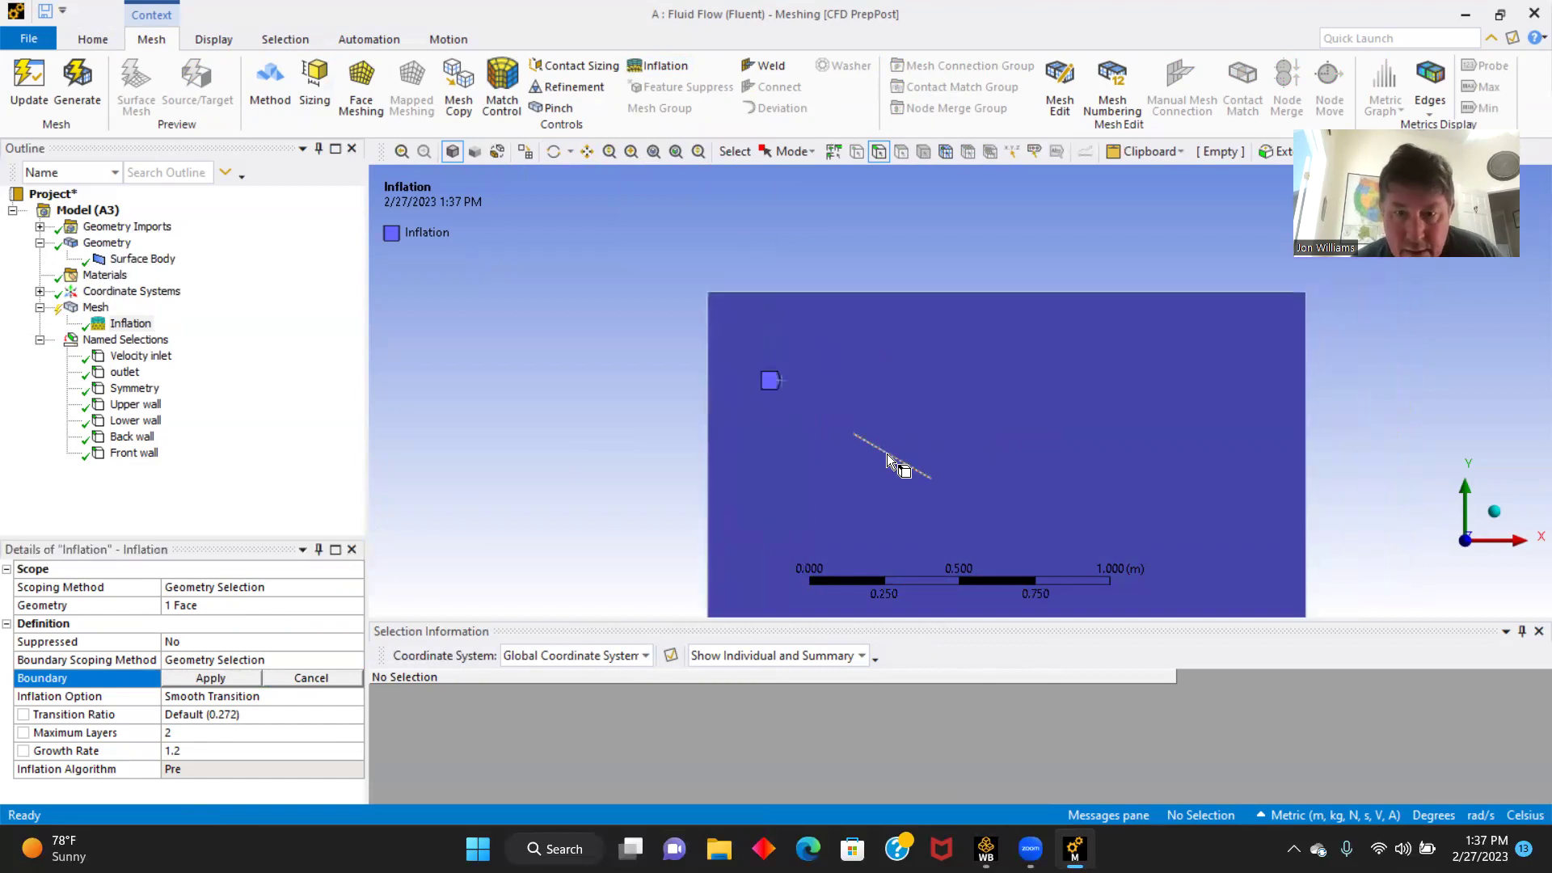
scroll(833, 347, up, 10)
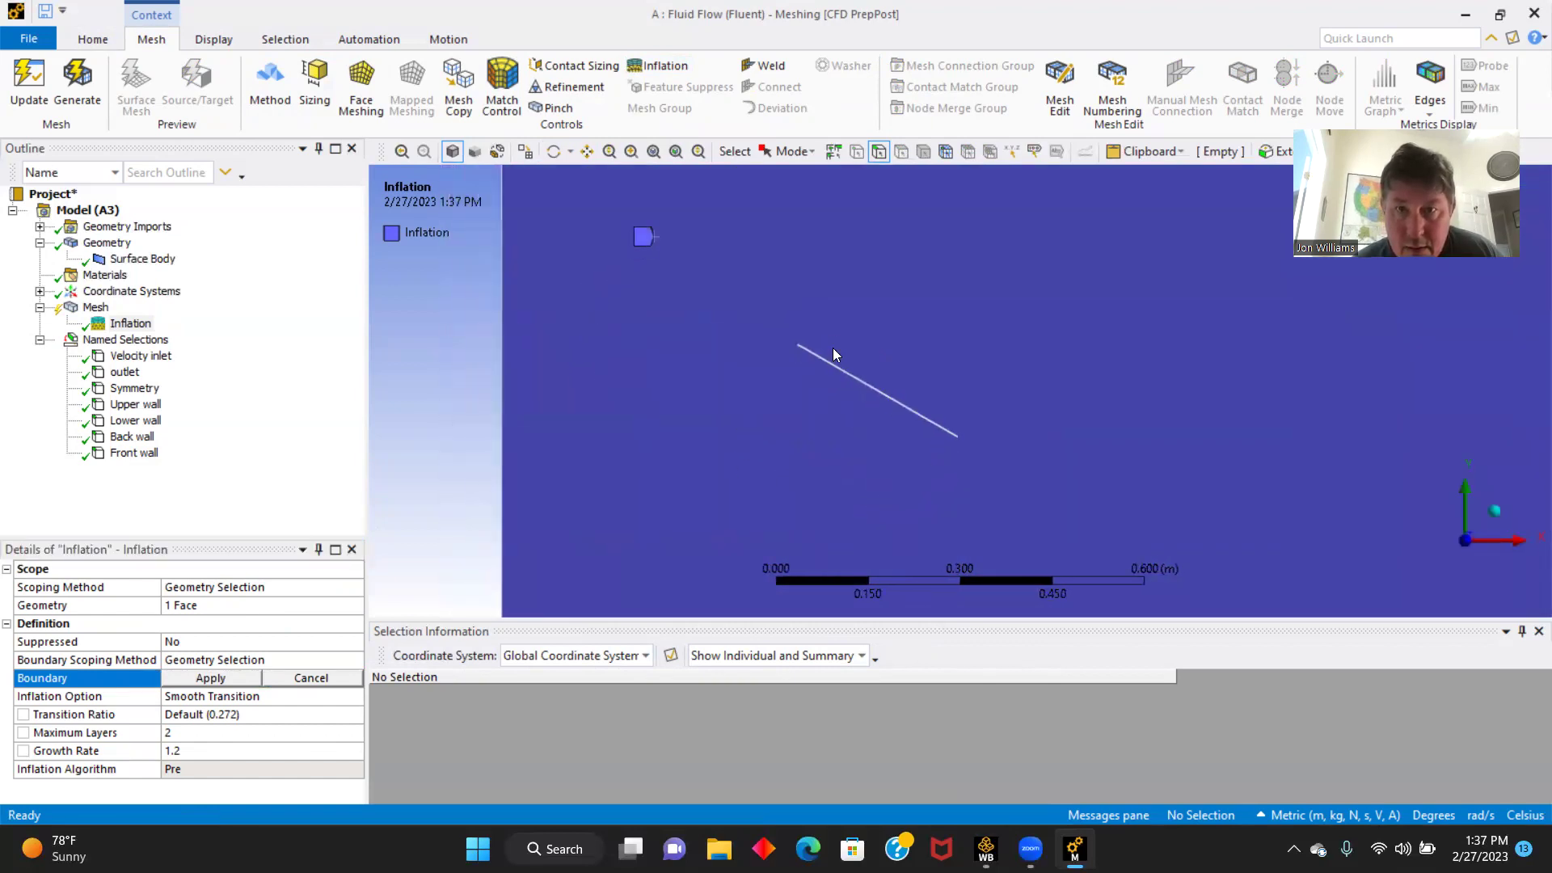
scroll(756, 360, down, 10)
scroll(798, 409, up, 10)
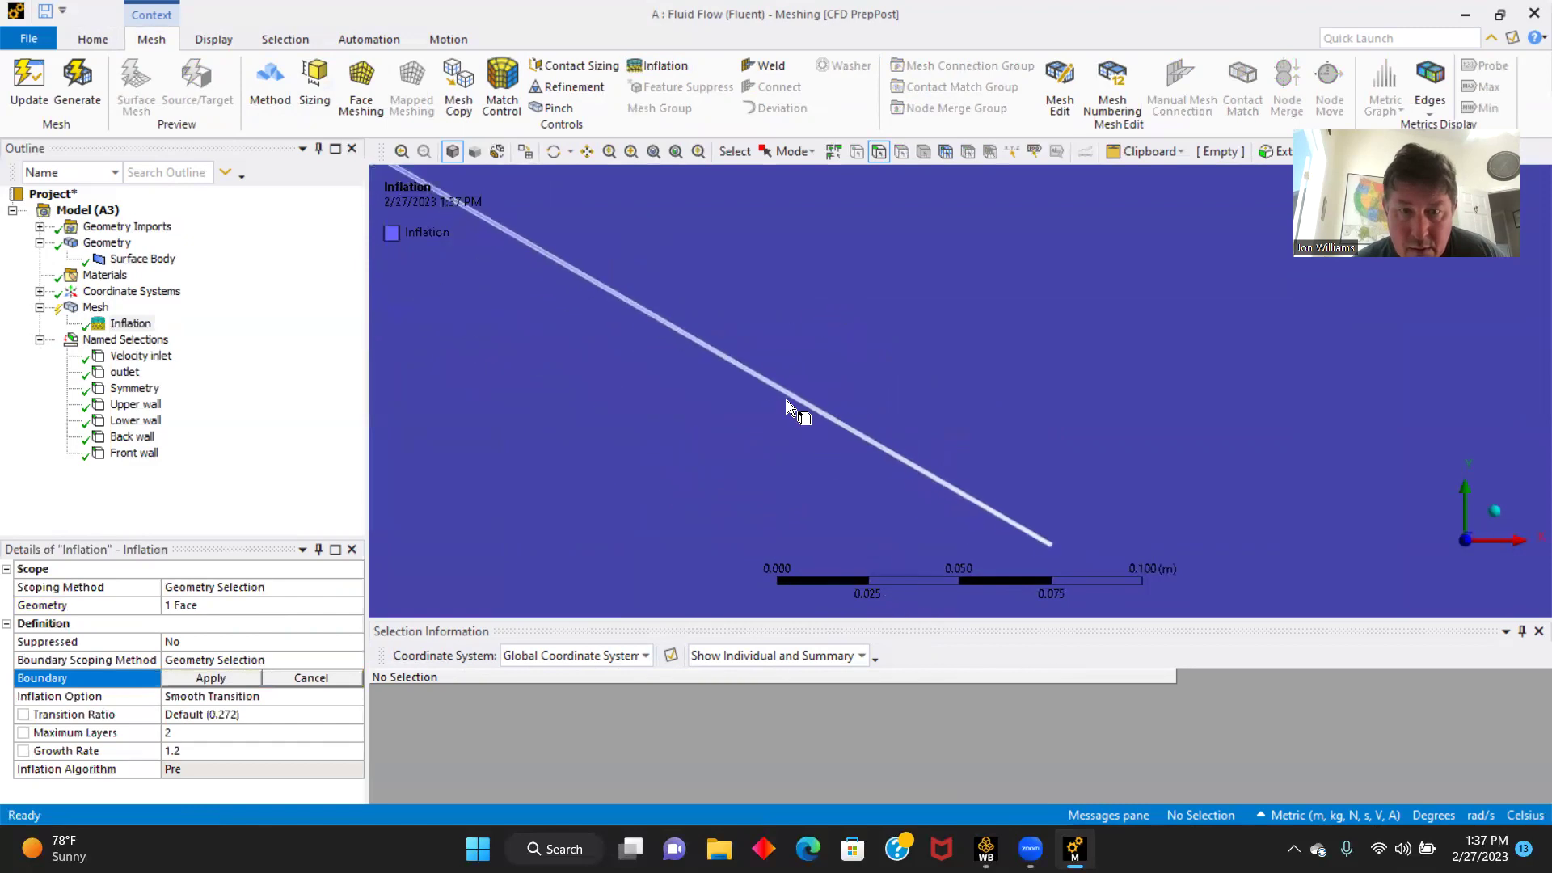
click(739, 362)
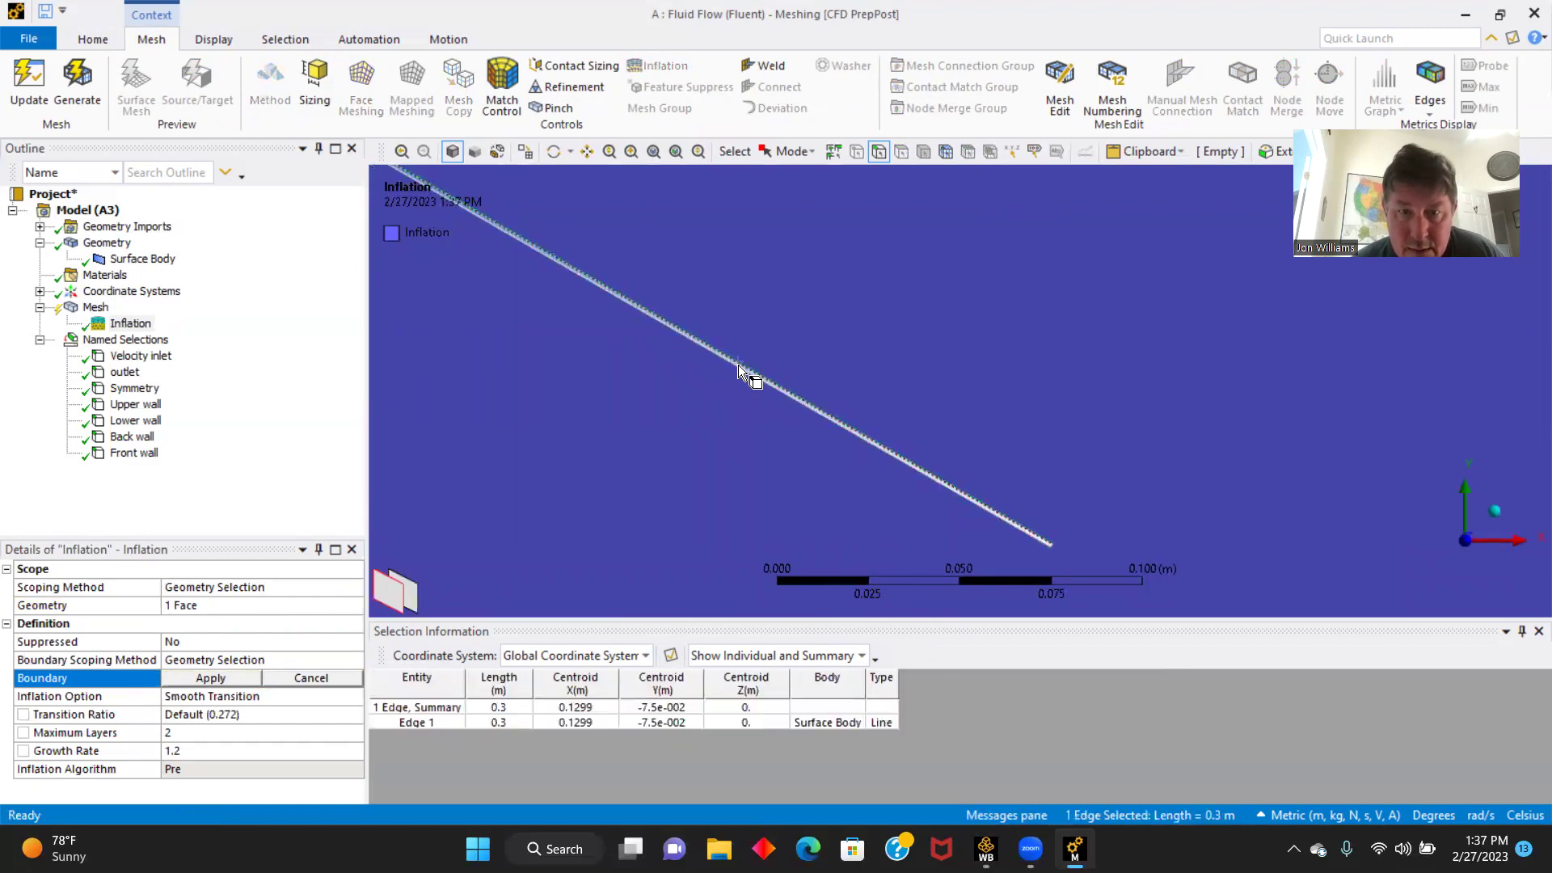
scroll(727, 386, up, 2)
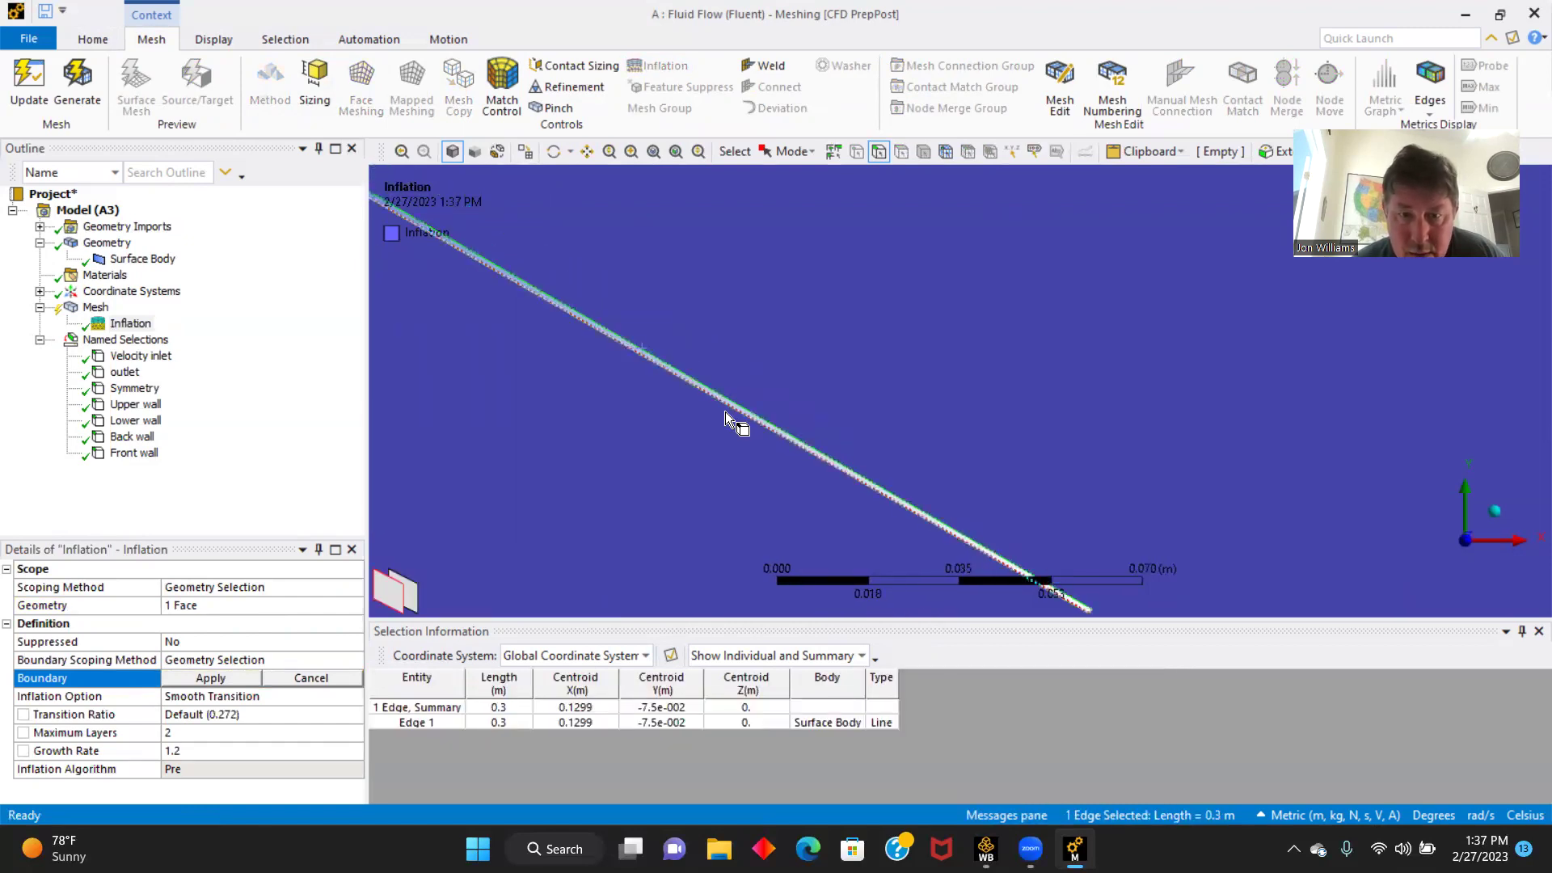
ctrl+click(726, 414)
- Add the plate's two short end edges and apply all four as the boundary
middle_drag(858, 451, 813, 368)
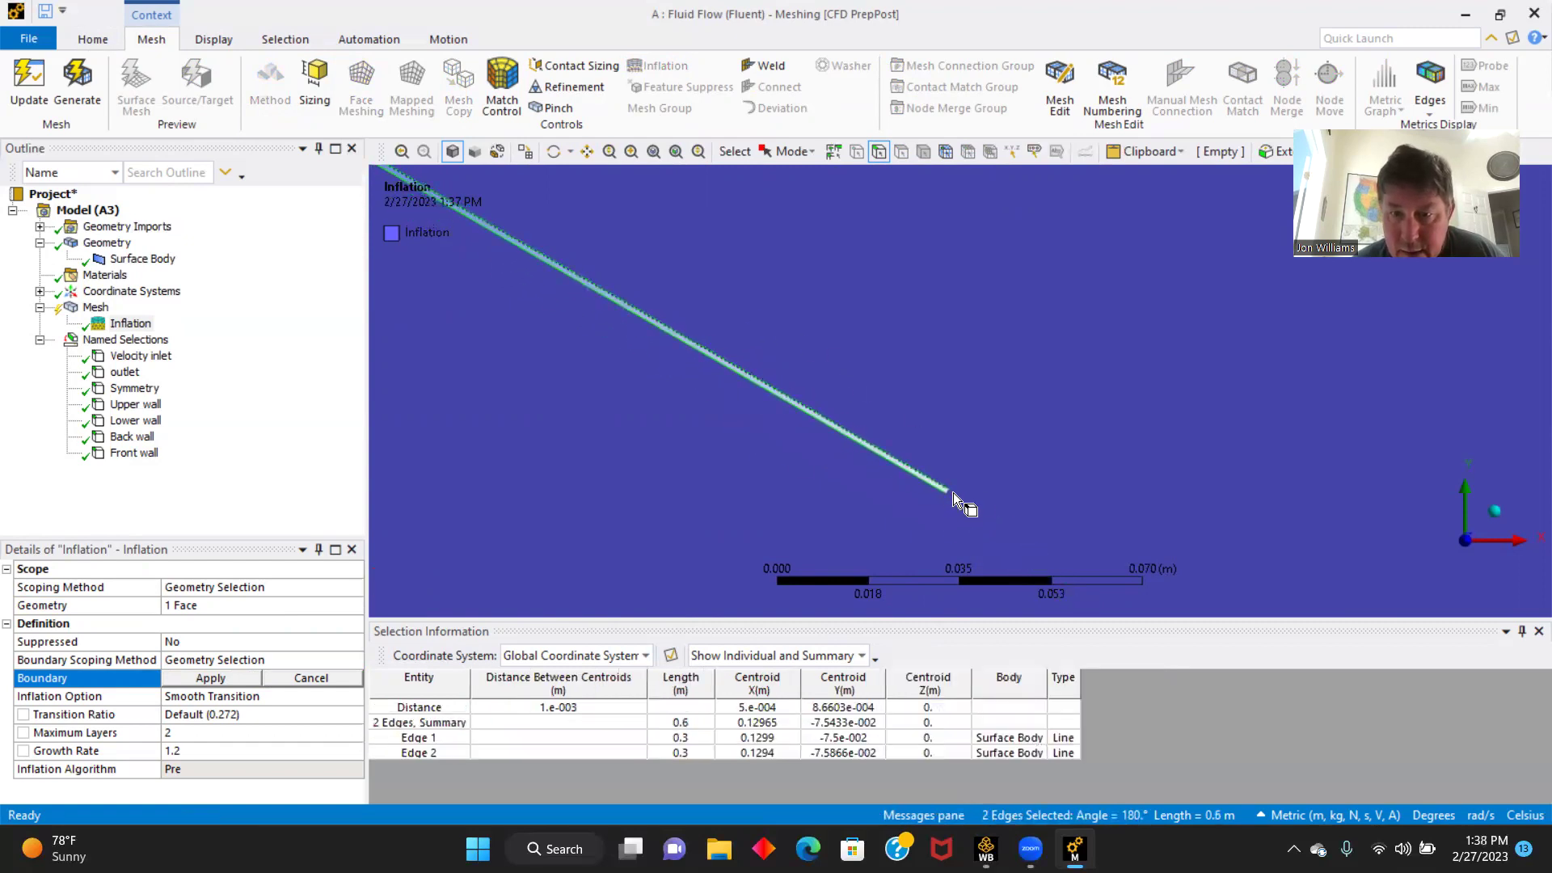
scroll(953, 492, up, 2)
ctrl+middle_drag(970, 501, 907, 481)
scroll(943, 411, up, 2)
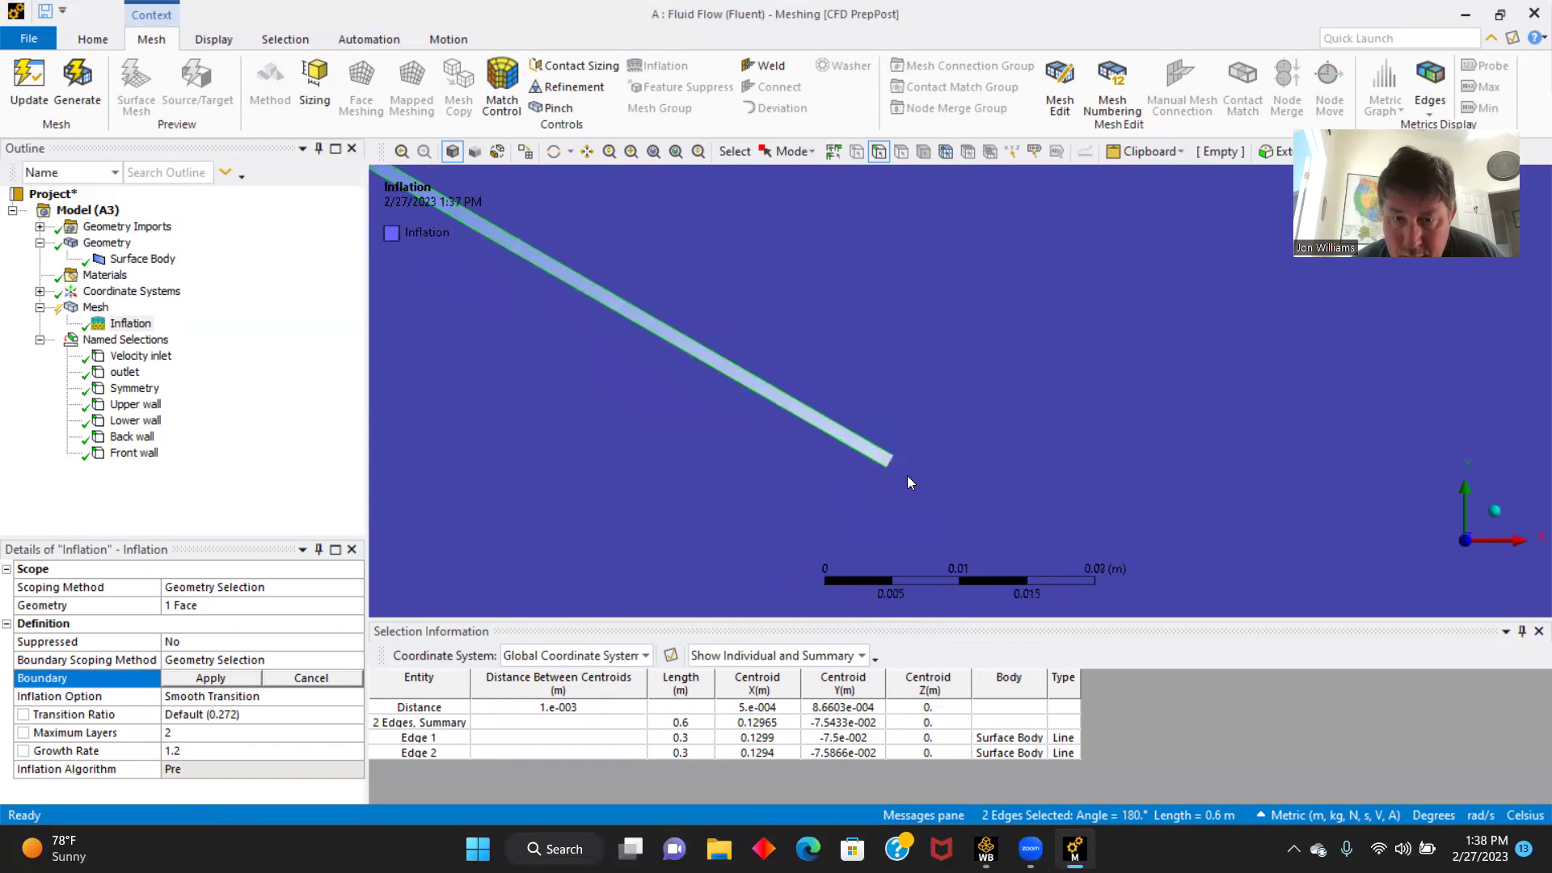
ctrl+click(890, 465)
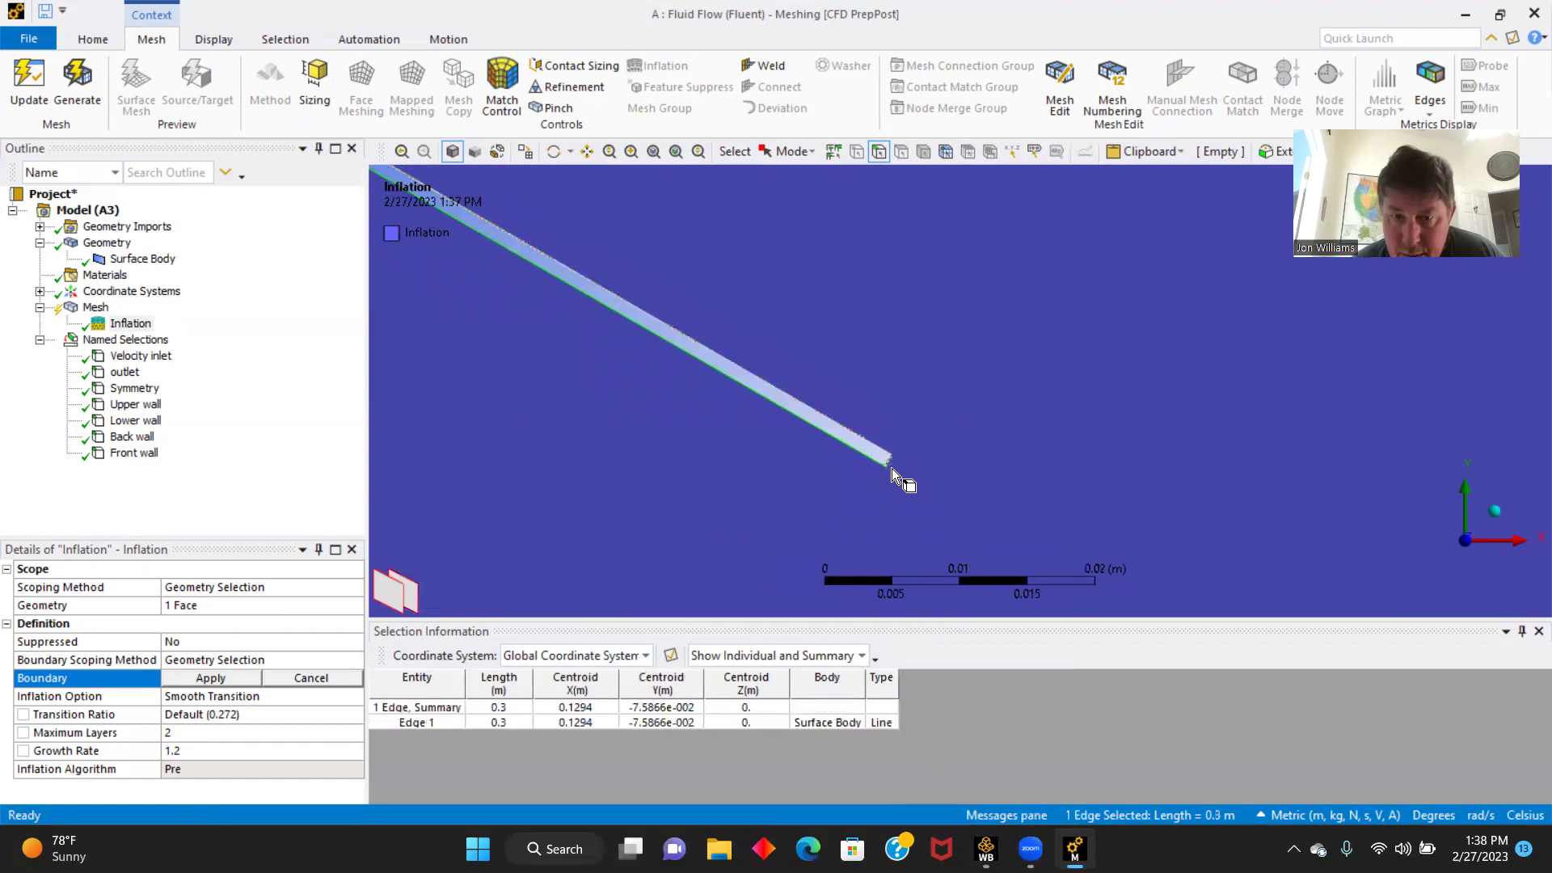
ctrl+click(878, 450)
ctrl+click(880, 453)
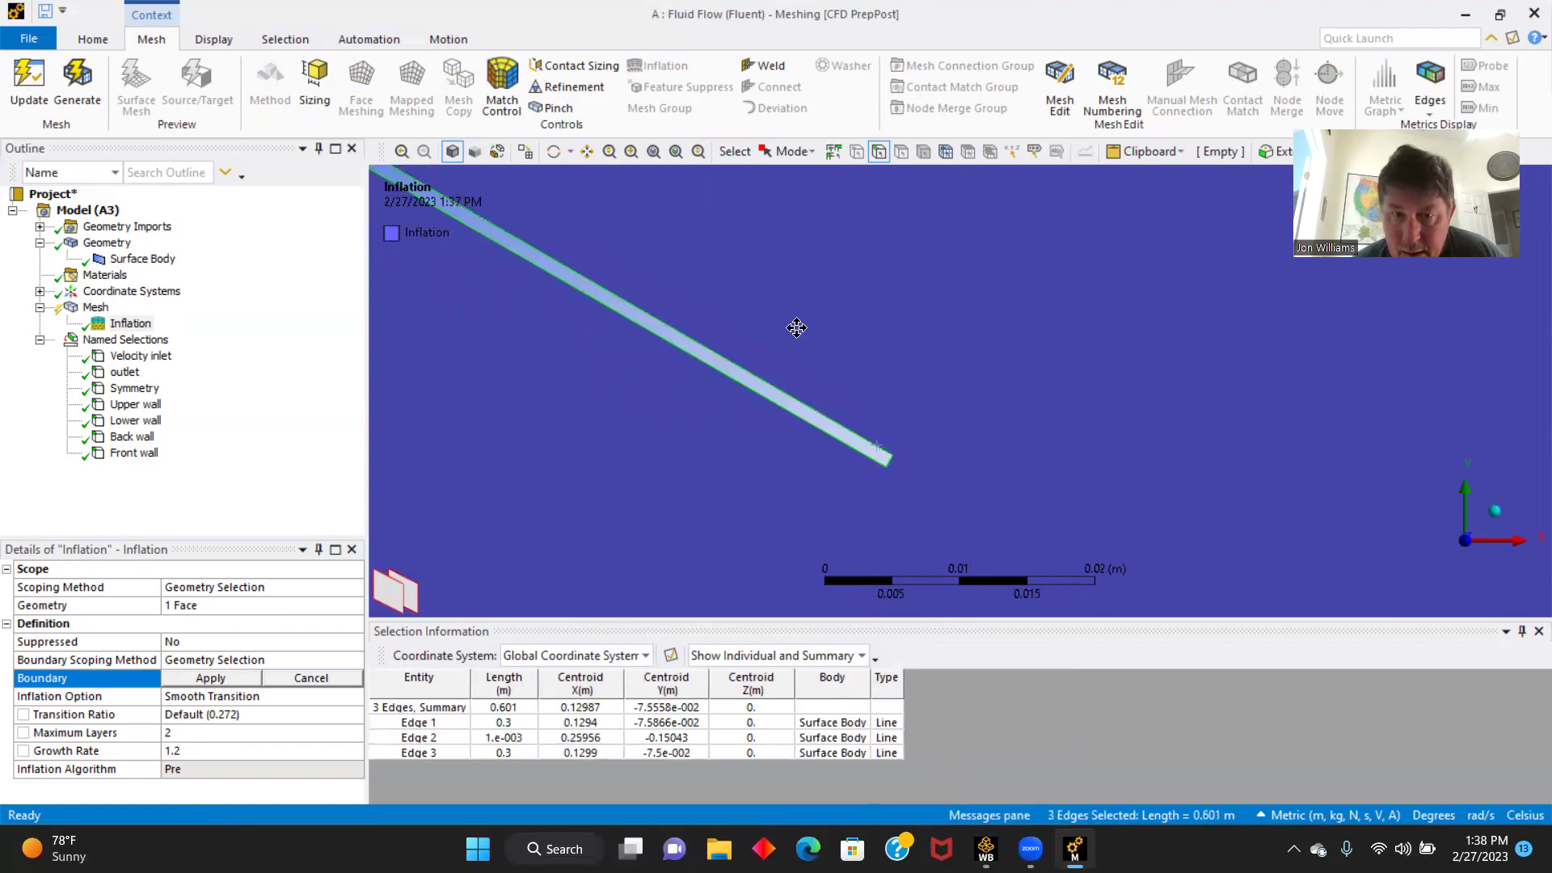
scroll(797, 327, down, 4)
ctrl+middle_drag(1072, 429, 708, 402)
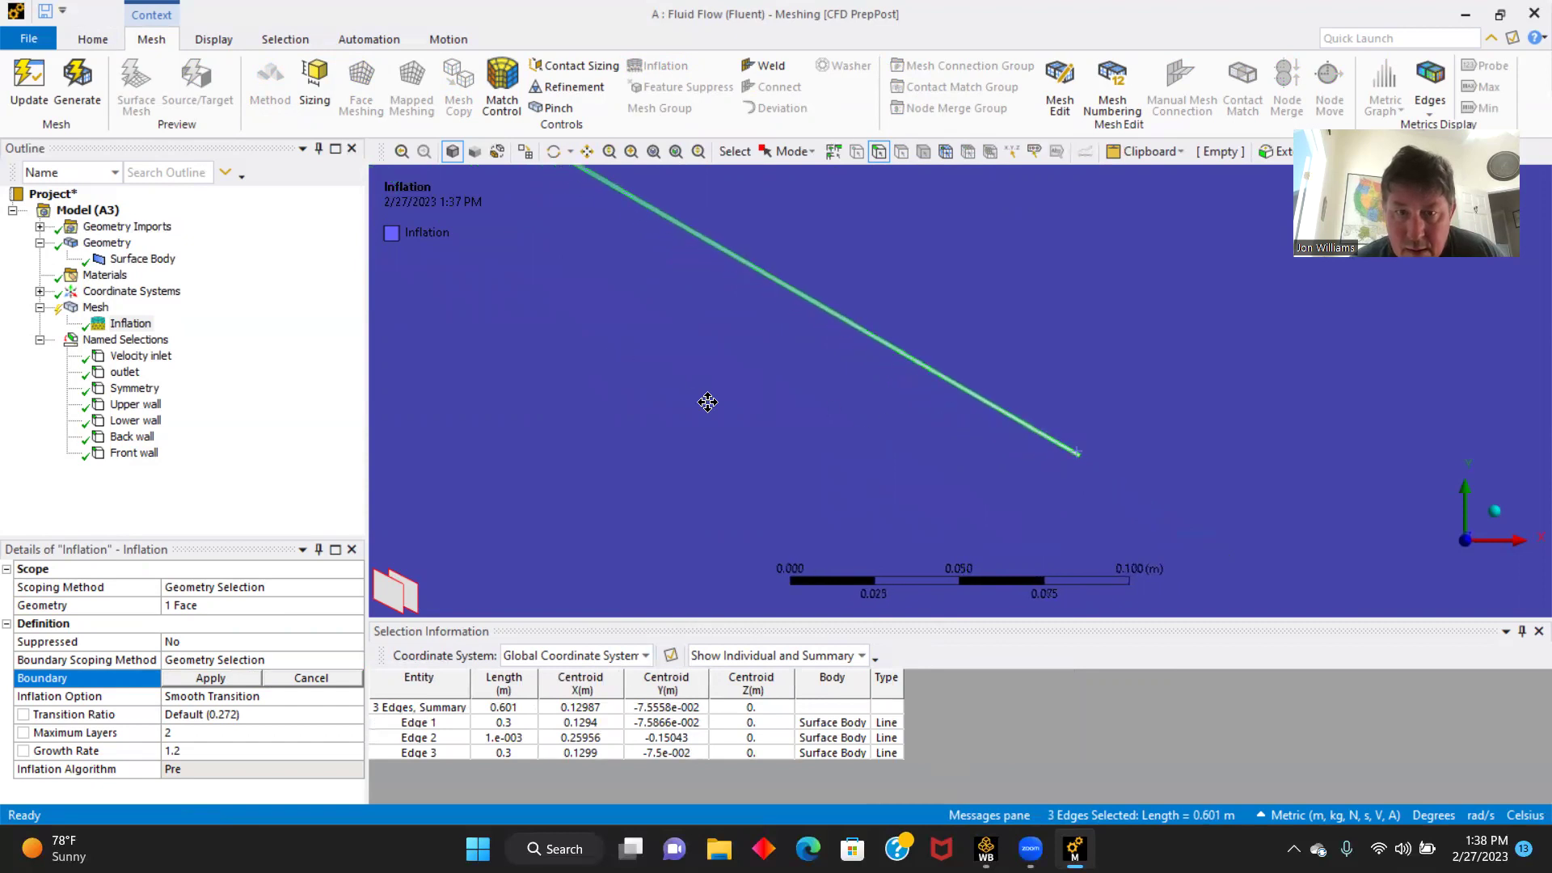
scroll(708, 403, up, 3)
scroll(829, 388, down, 1)
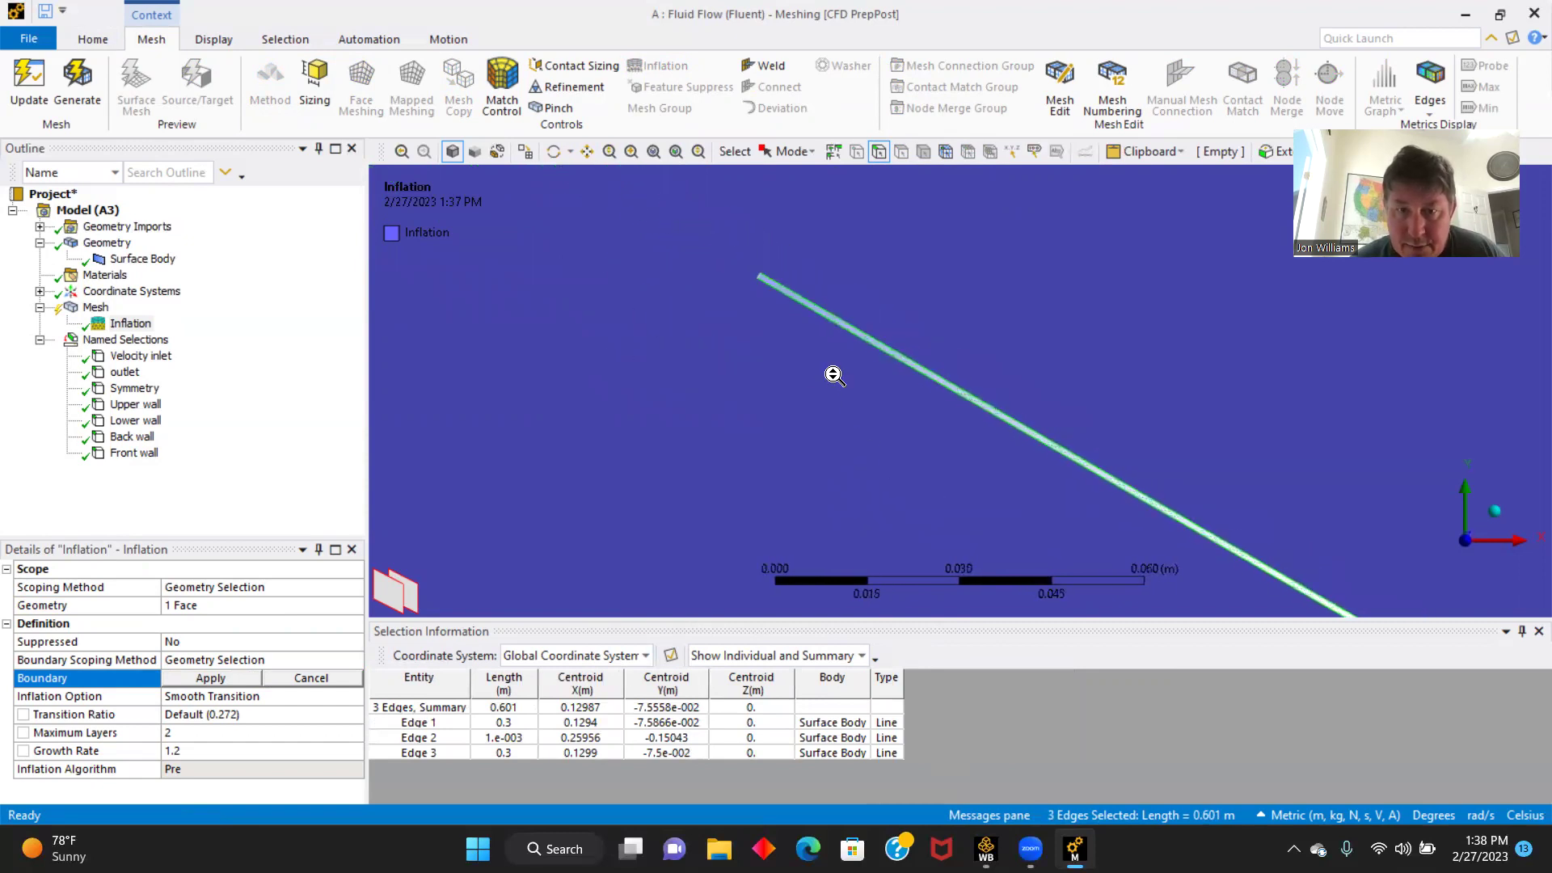
scroll(834, 376, up, 3)
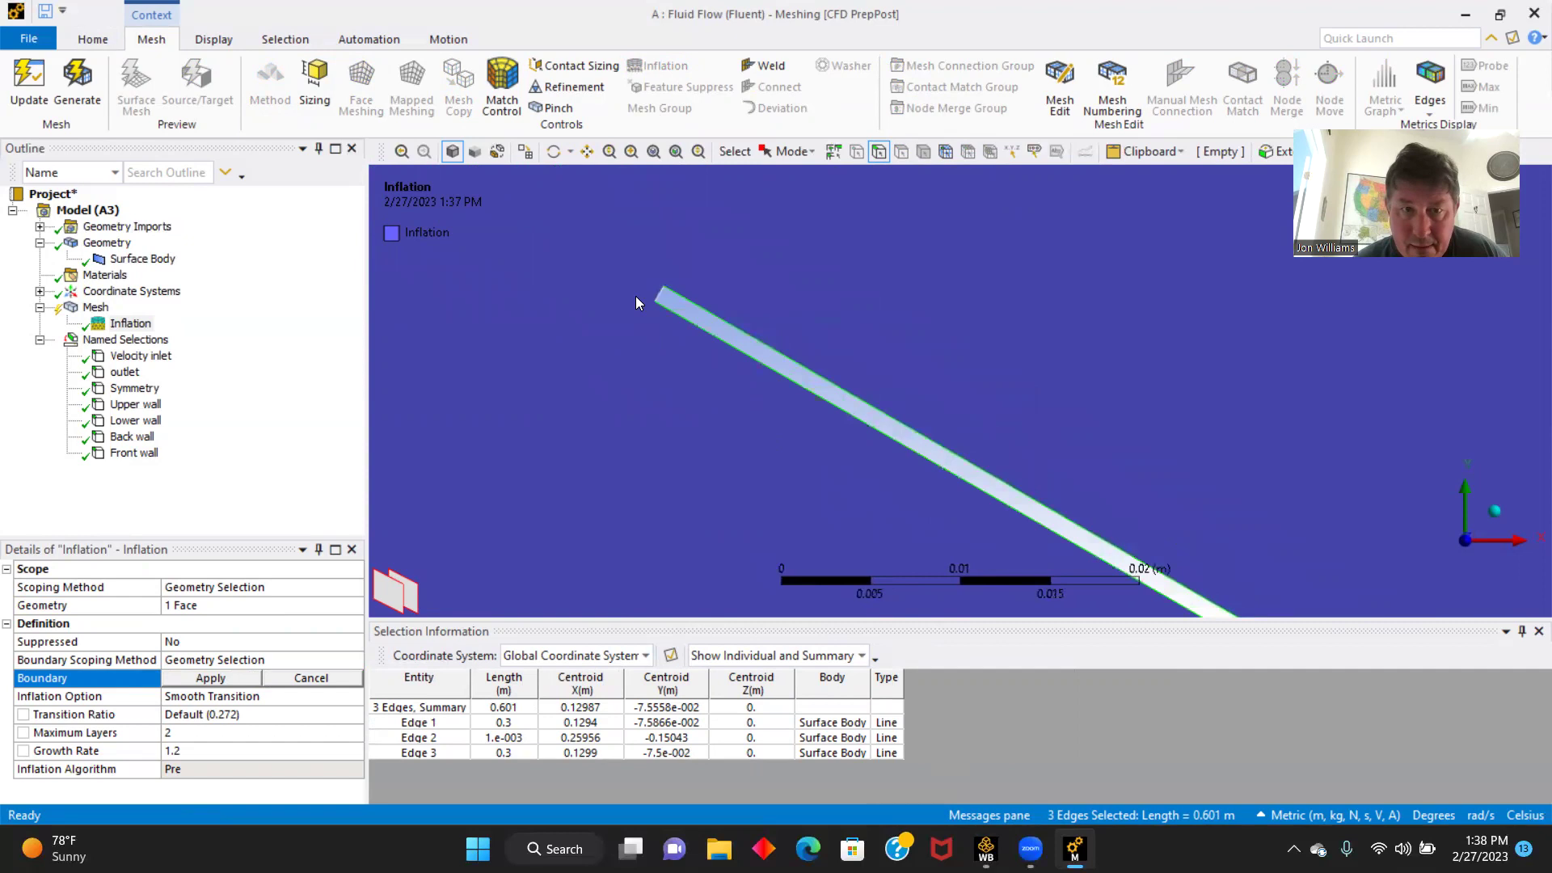
ctrl+click(662, 299)
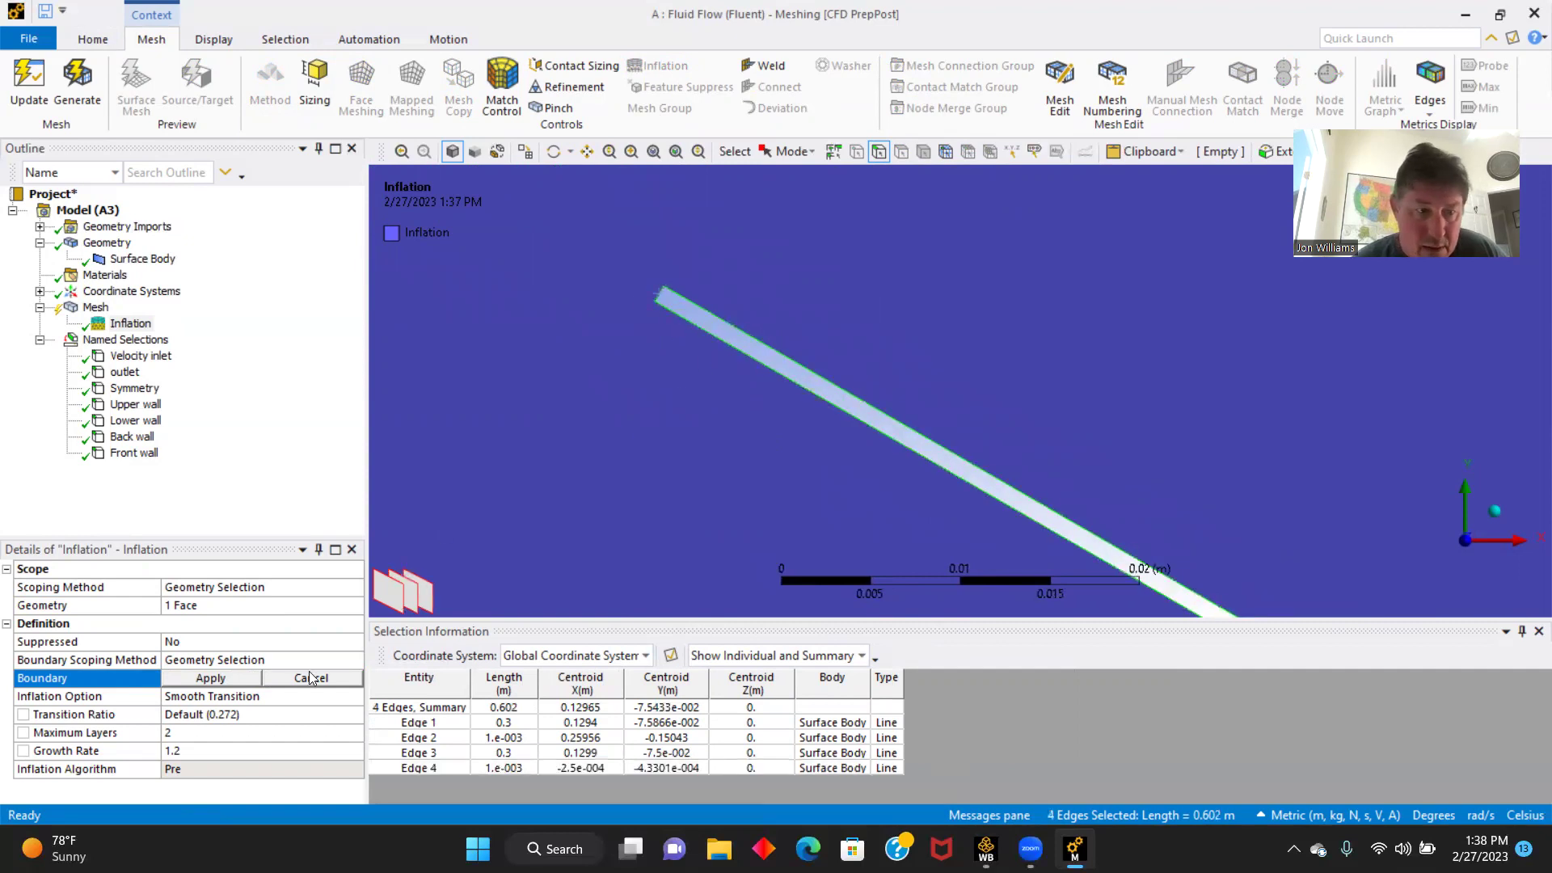
click(212, 679)
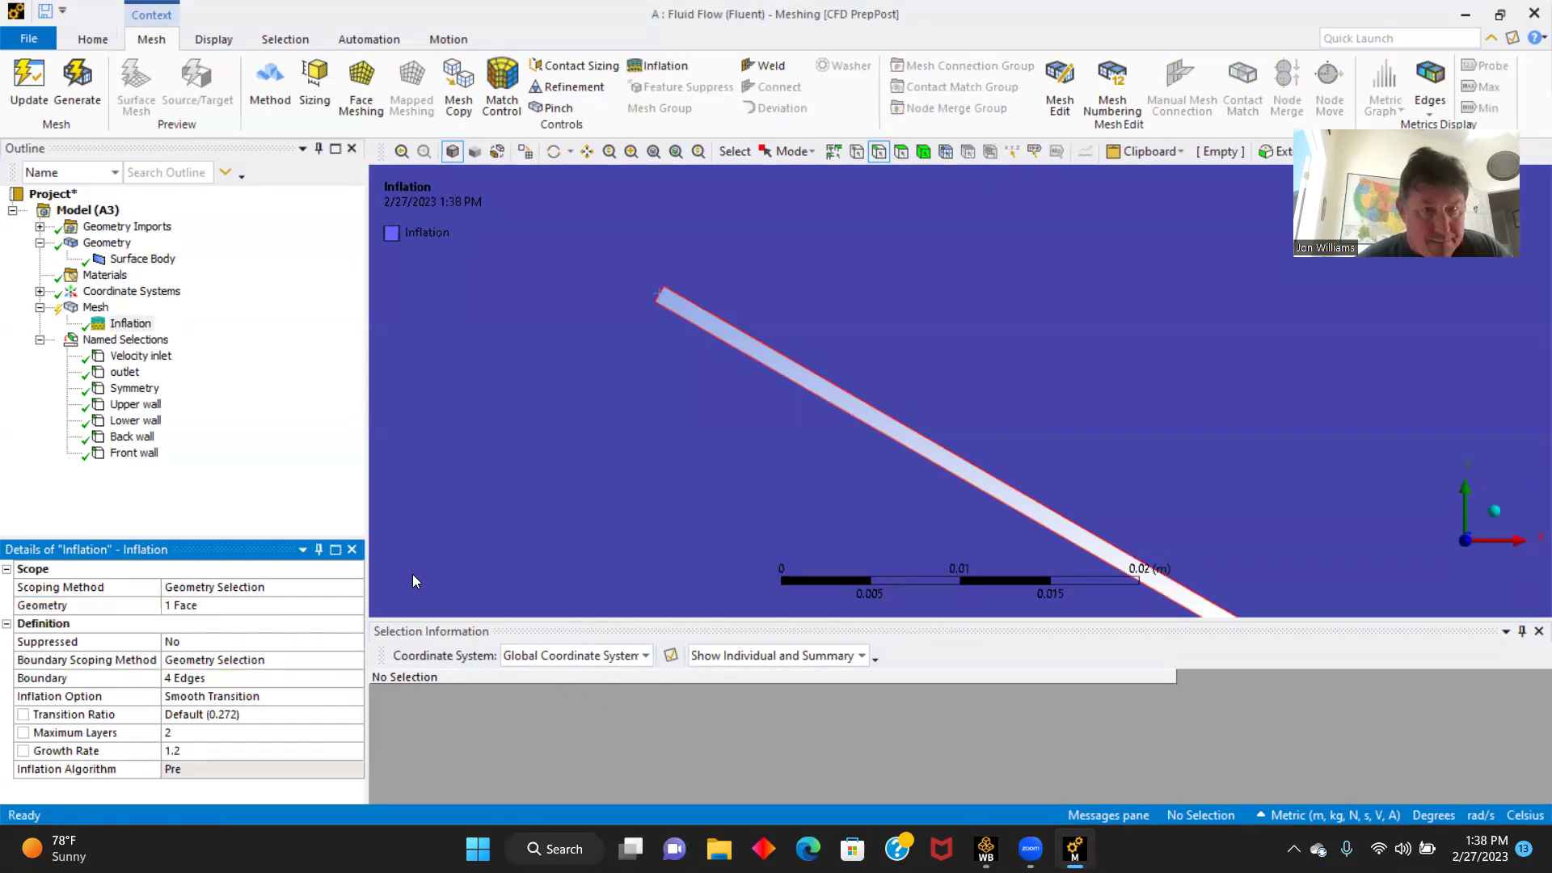
- Generate the mesh with the inflation layers
scroll(412, 574, up, 2)
click(88, 87)
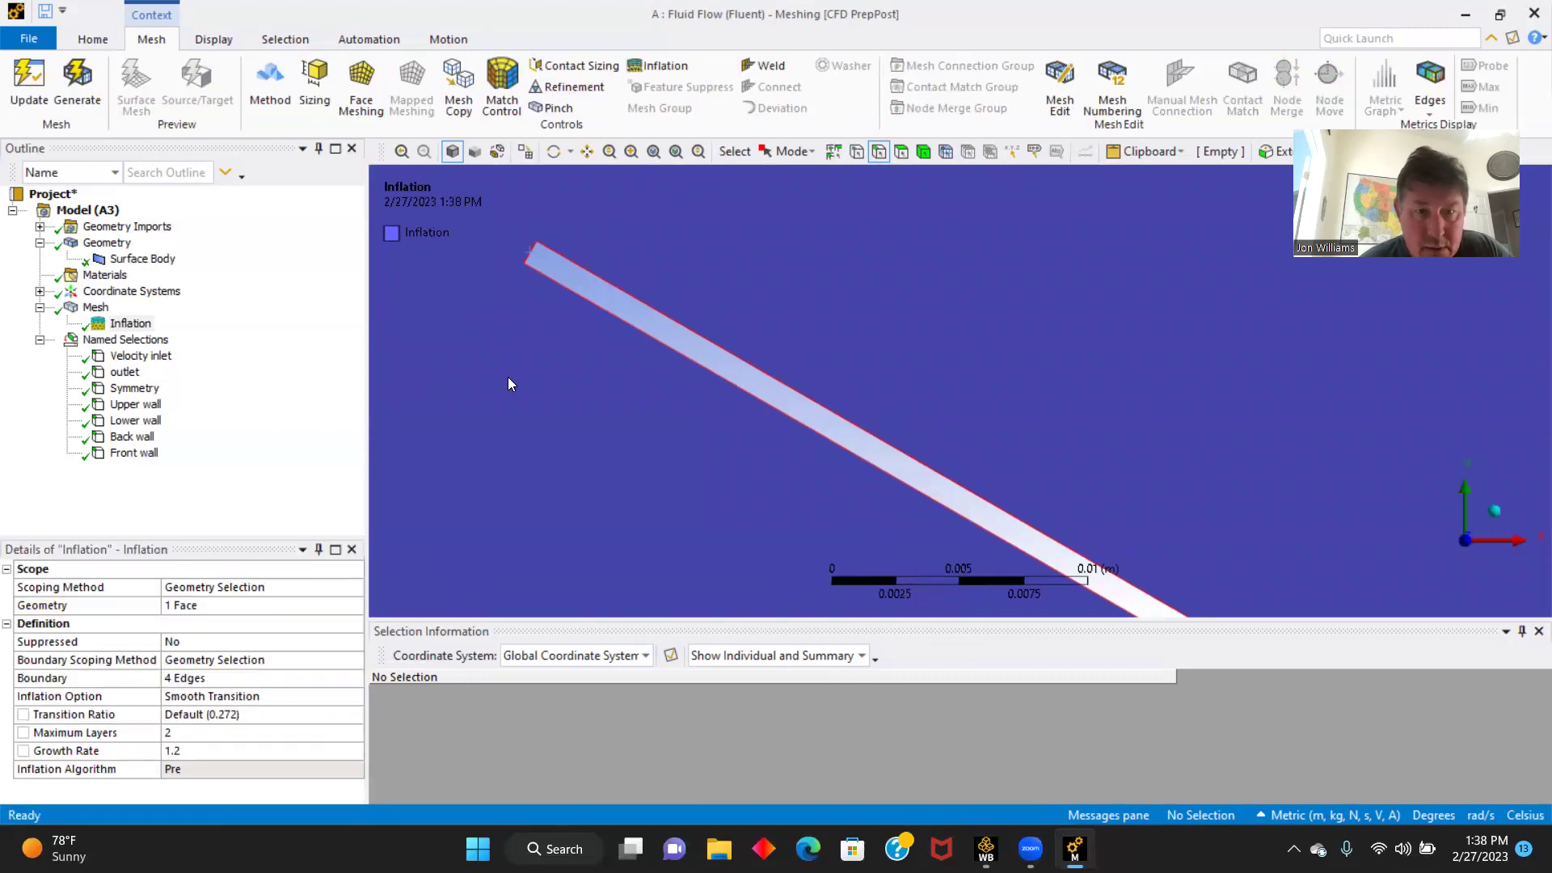
scroll(579, 360, down, 5)
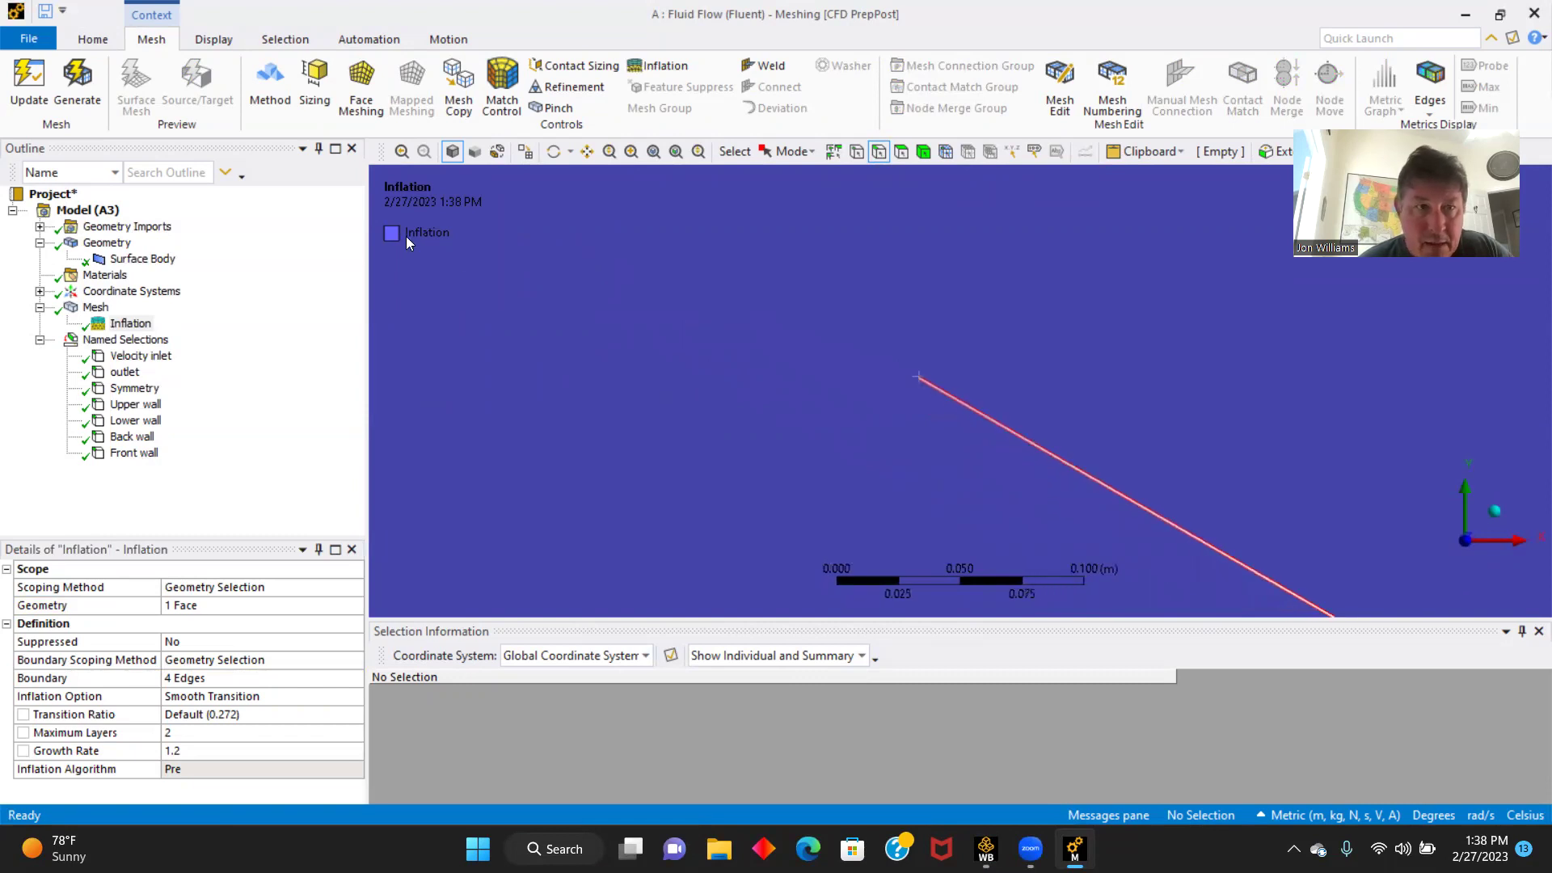
- Apply an All Triangles method to the surface body and generate the coarse triangle mesh
click(270, 85)
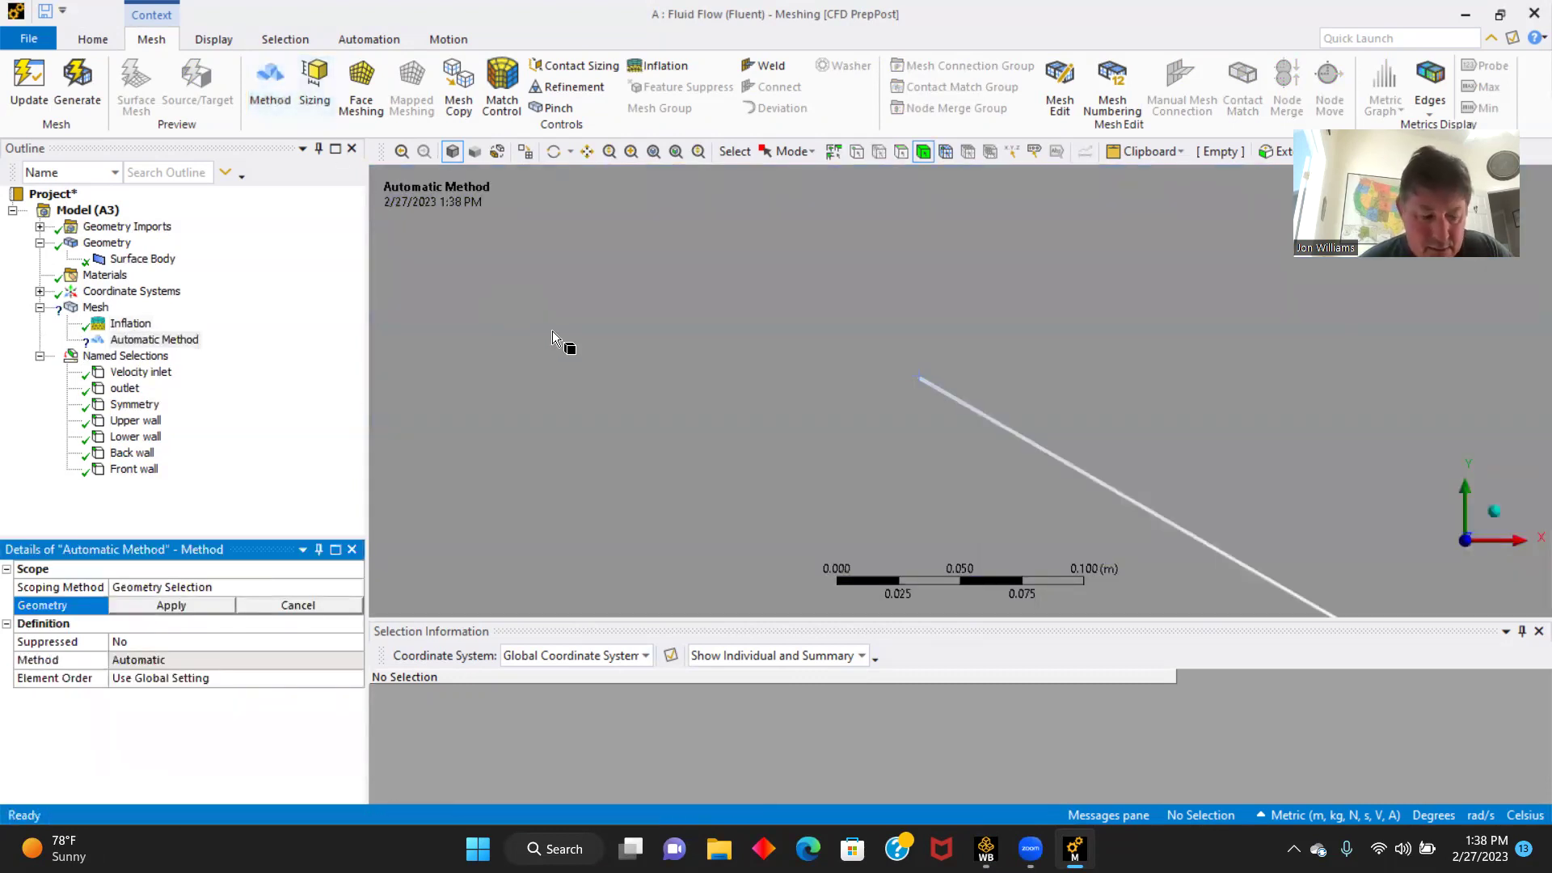
scroll(637, 356, down, 1)
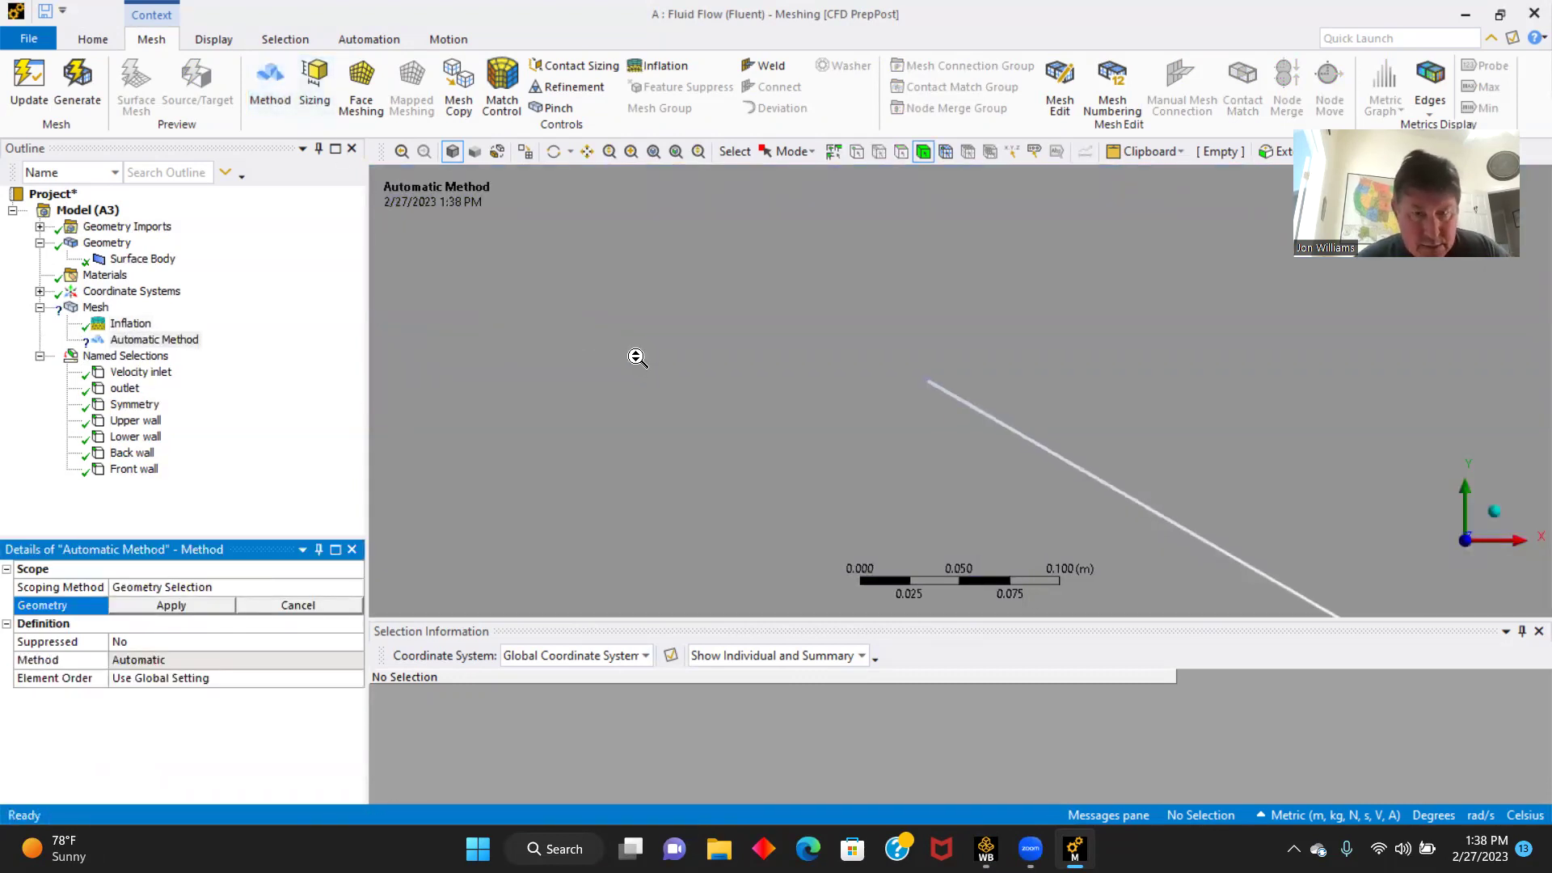
click(681, 365)
scroll(679, 371, down, 5)
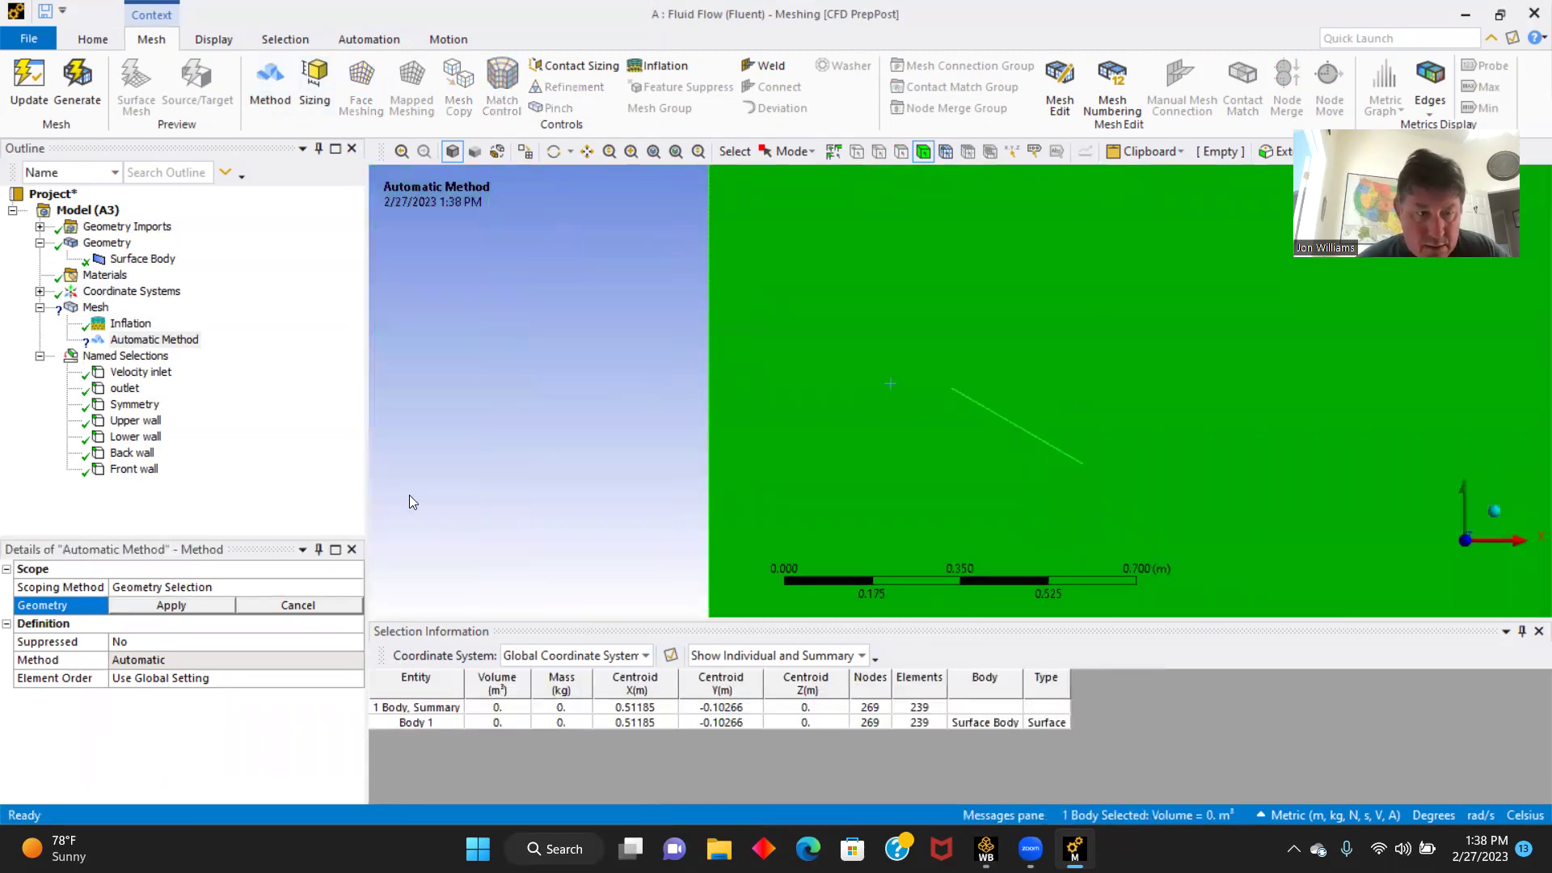
click(170, 606)
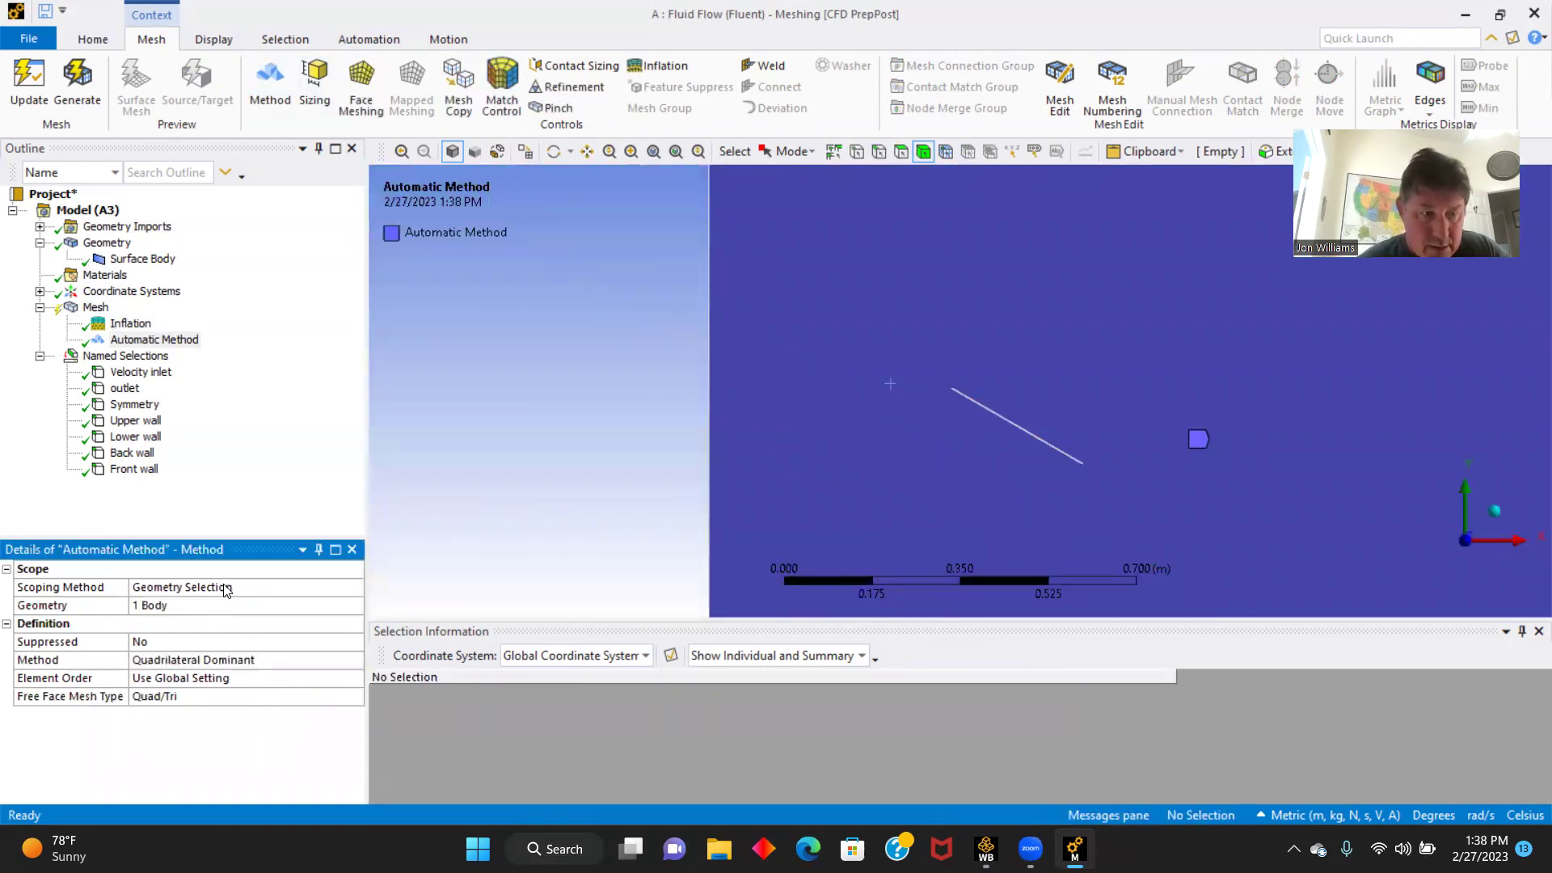
click(352, 659)
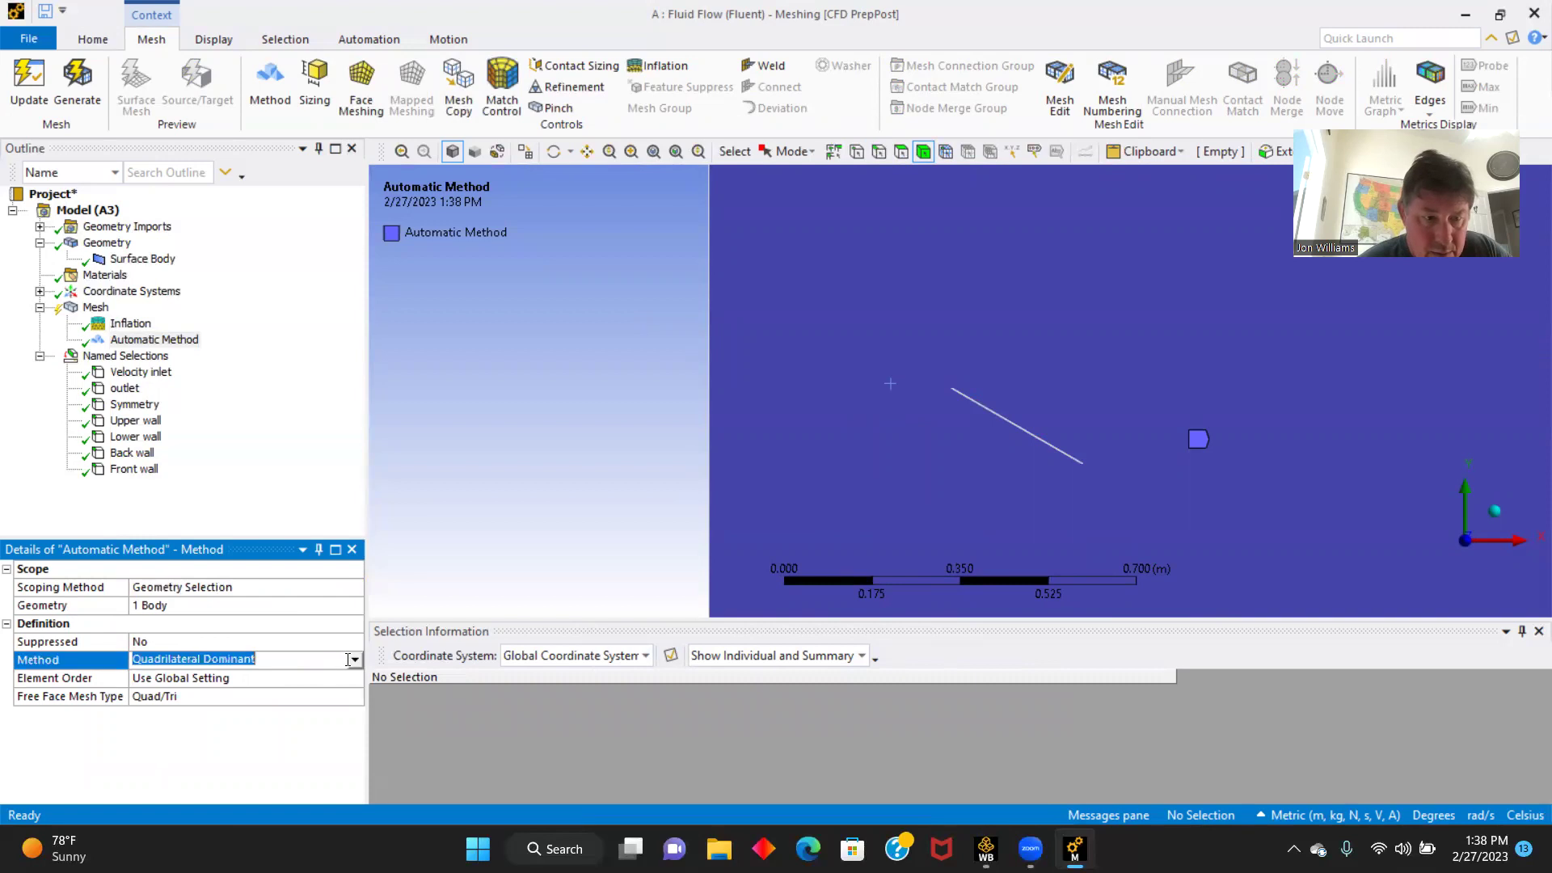
click(355, 659)
click(192, 693)
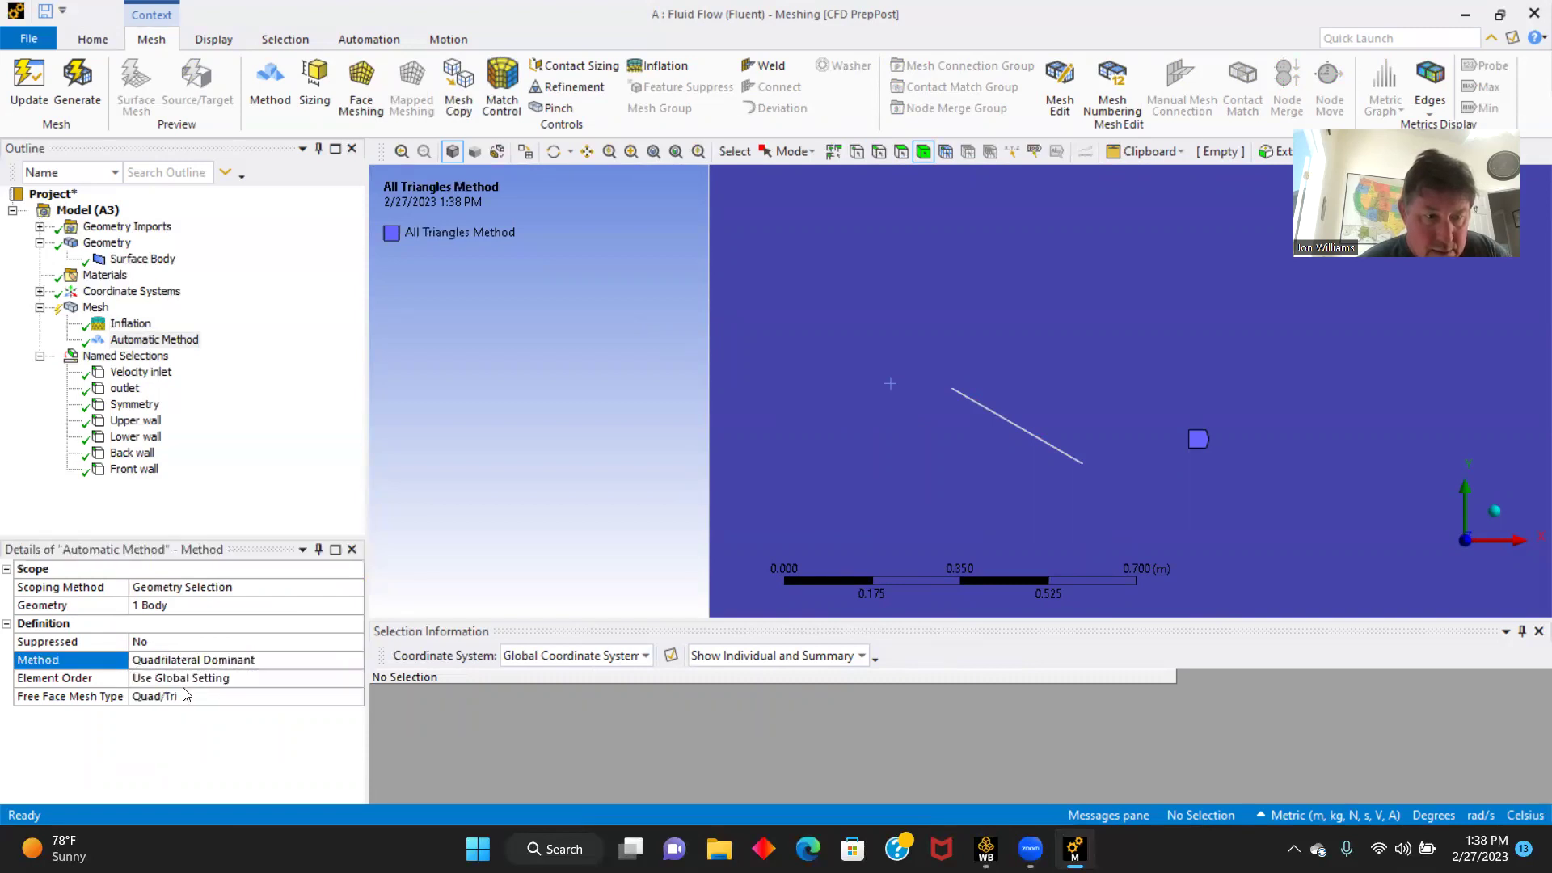
click(77, 81)
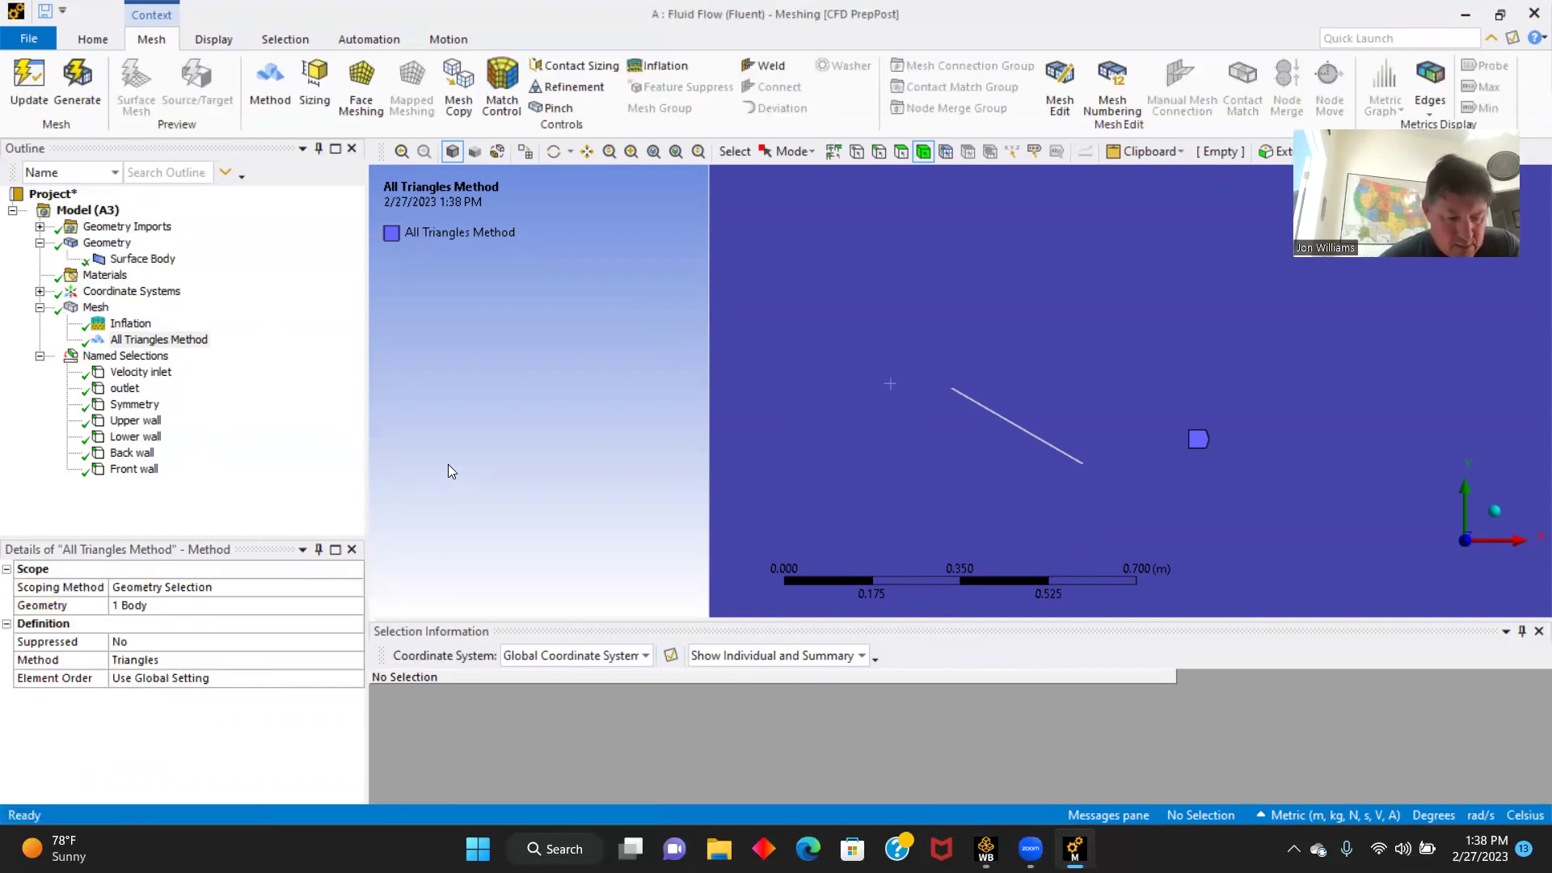
click(95, 307)
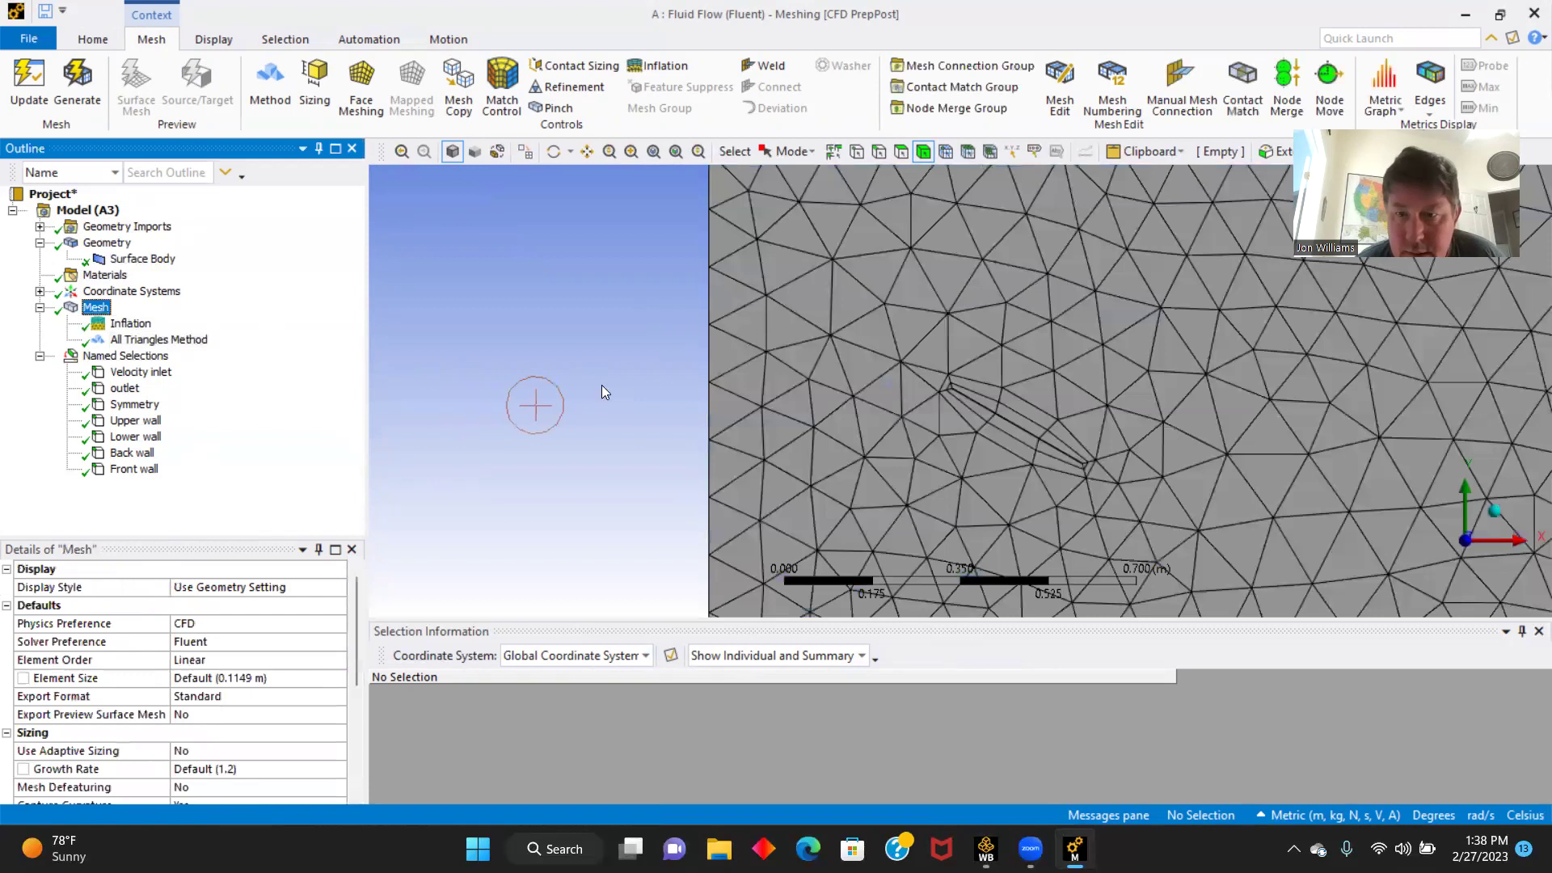
- Set the global element size to 0.01 m and regenerate the mesh
scroll(728, 408, down, 3)
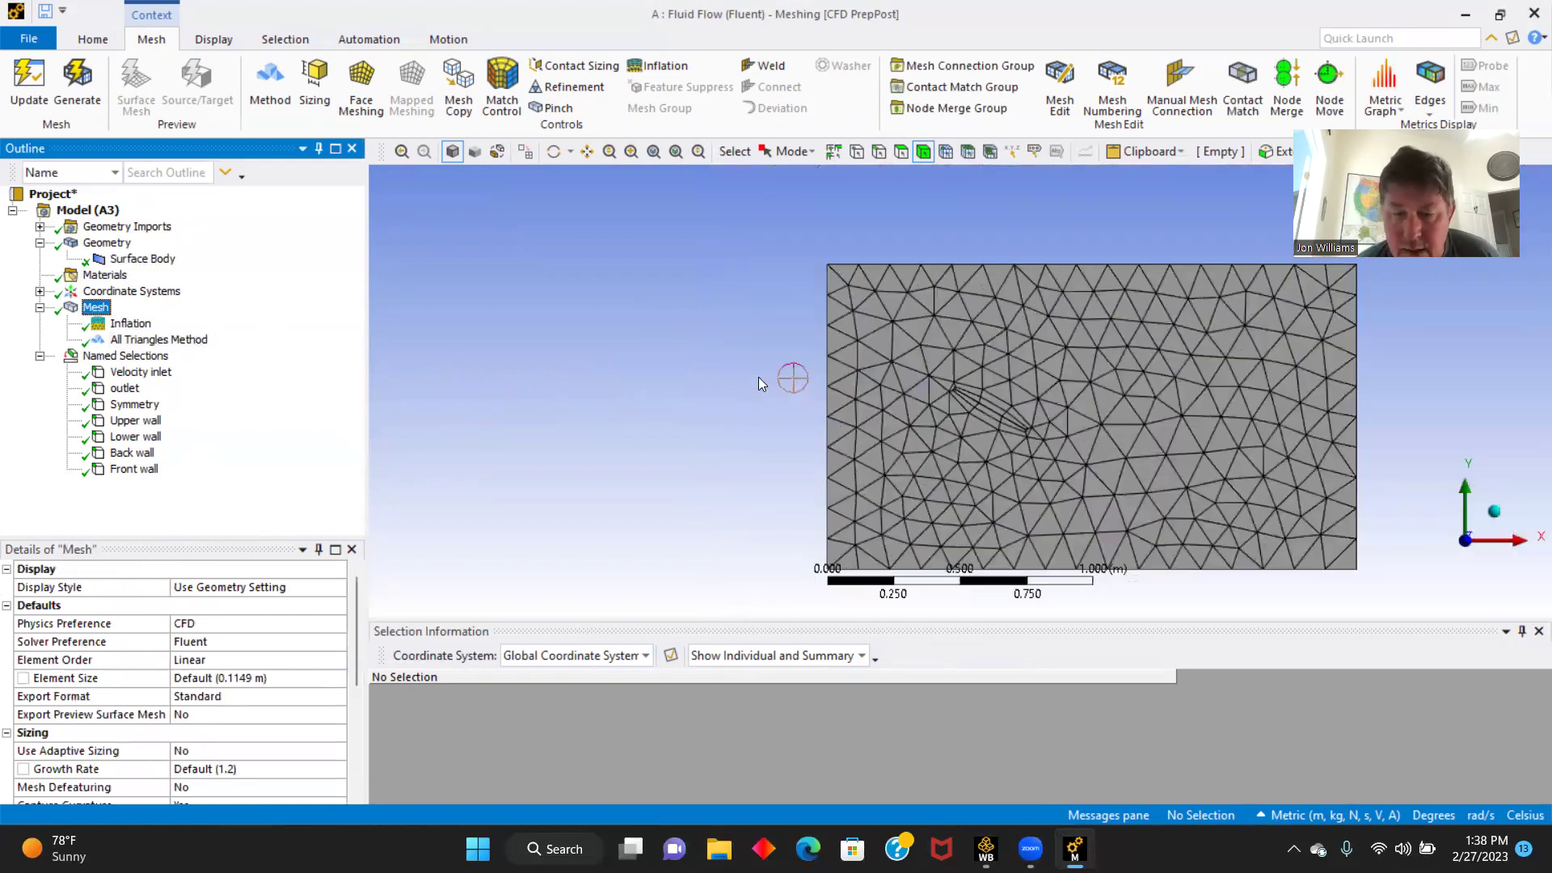
scroll(745, 374, up, 1)
scroll(752, 375, up, 1)
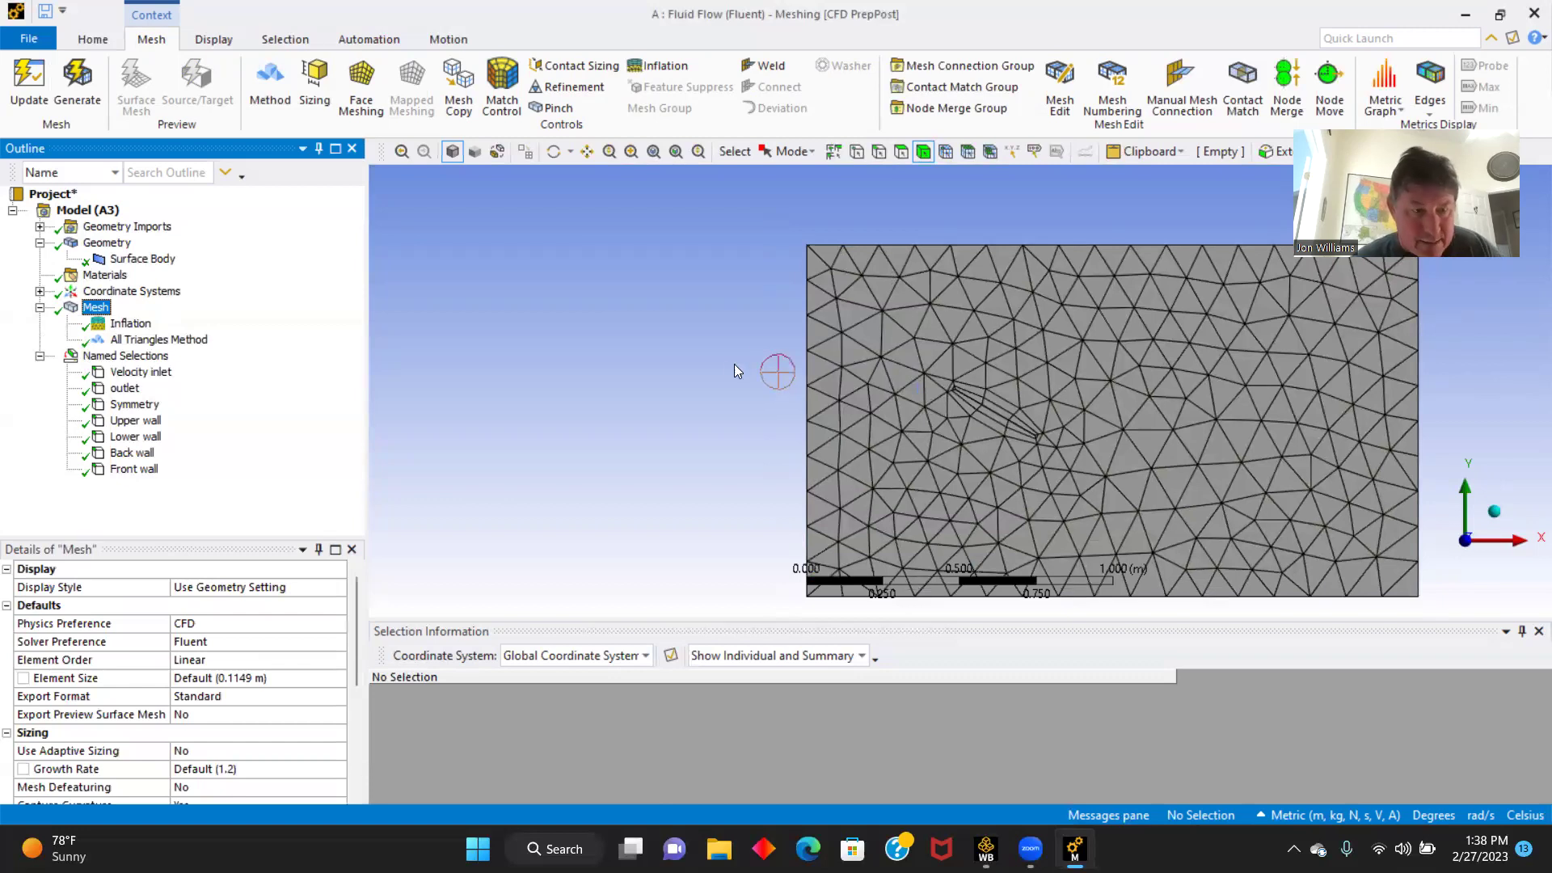
click(246, 682)
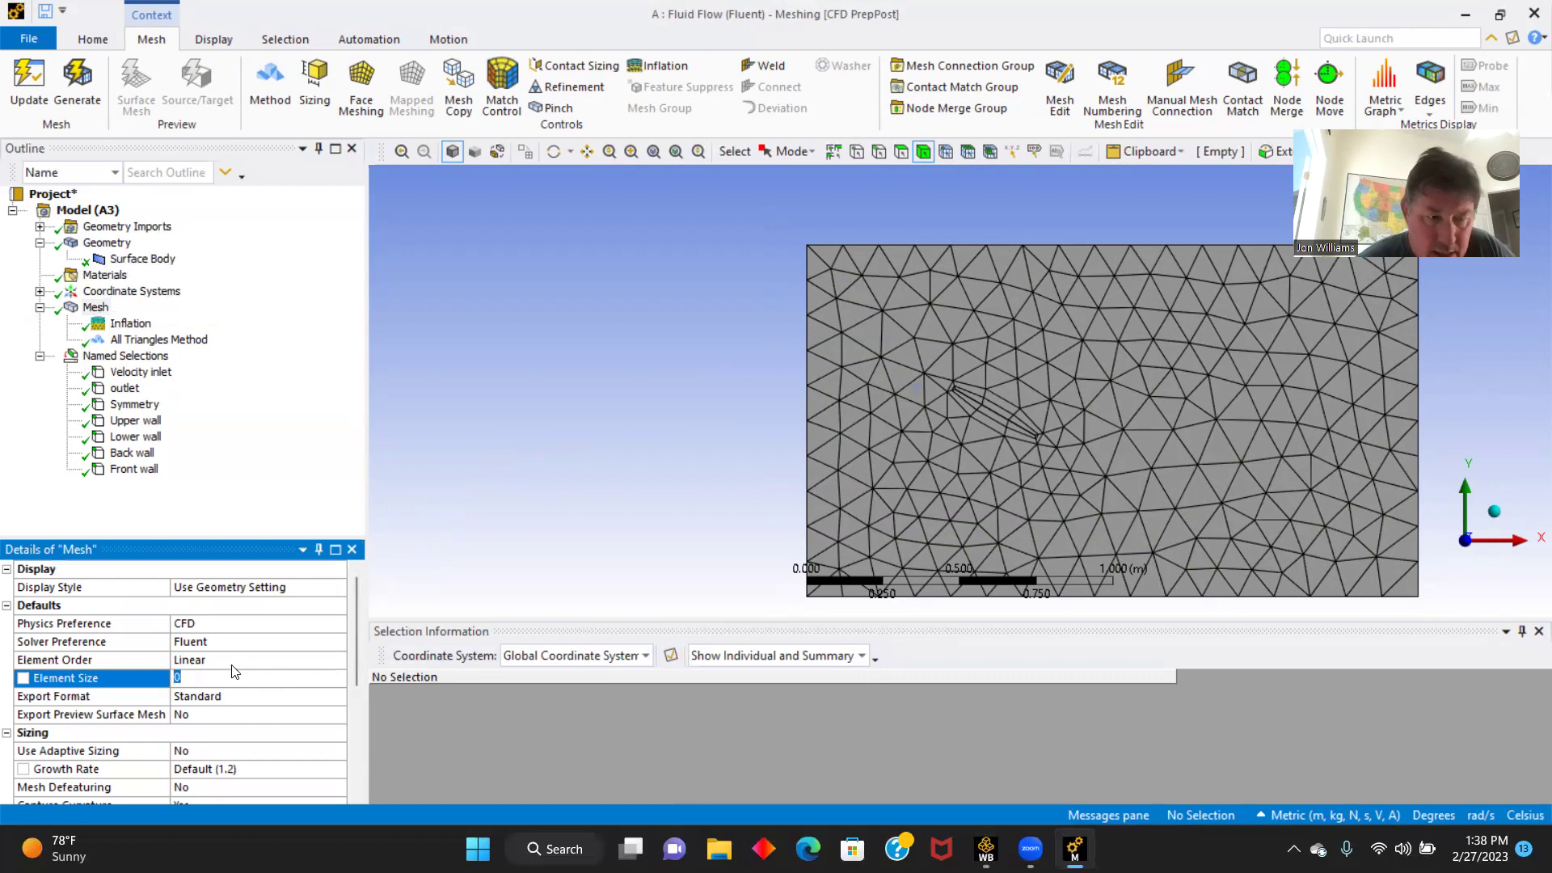
text(01)
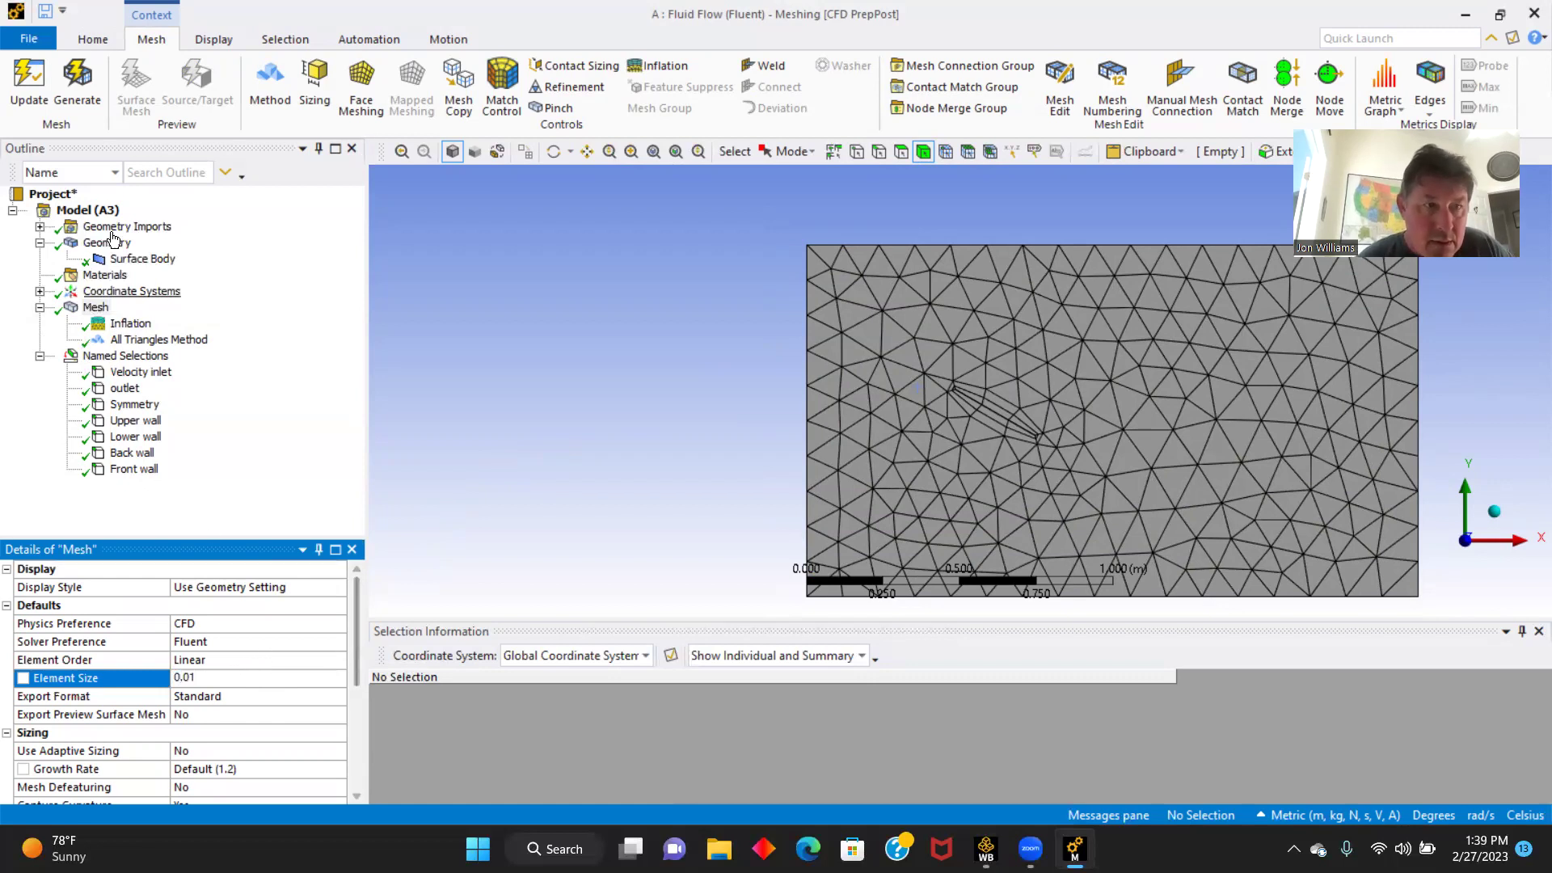
click(77, 93)
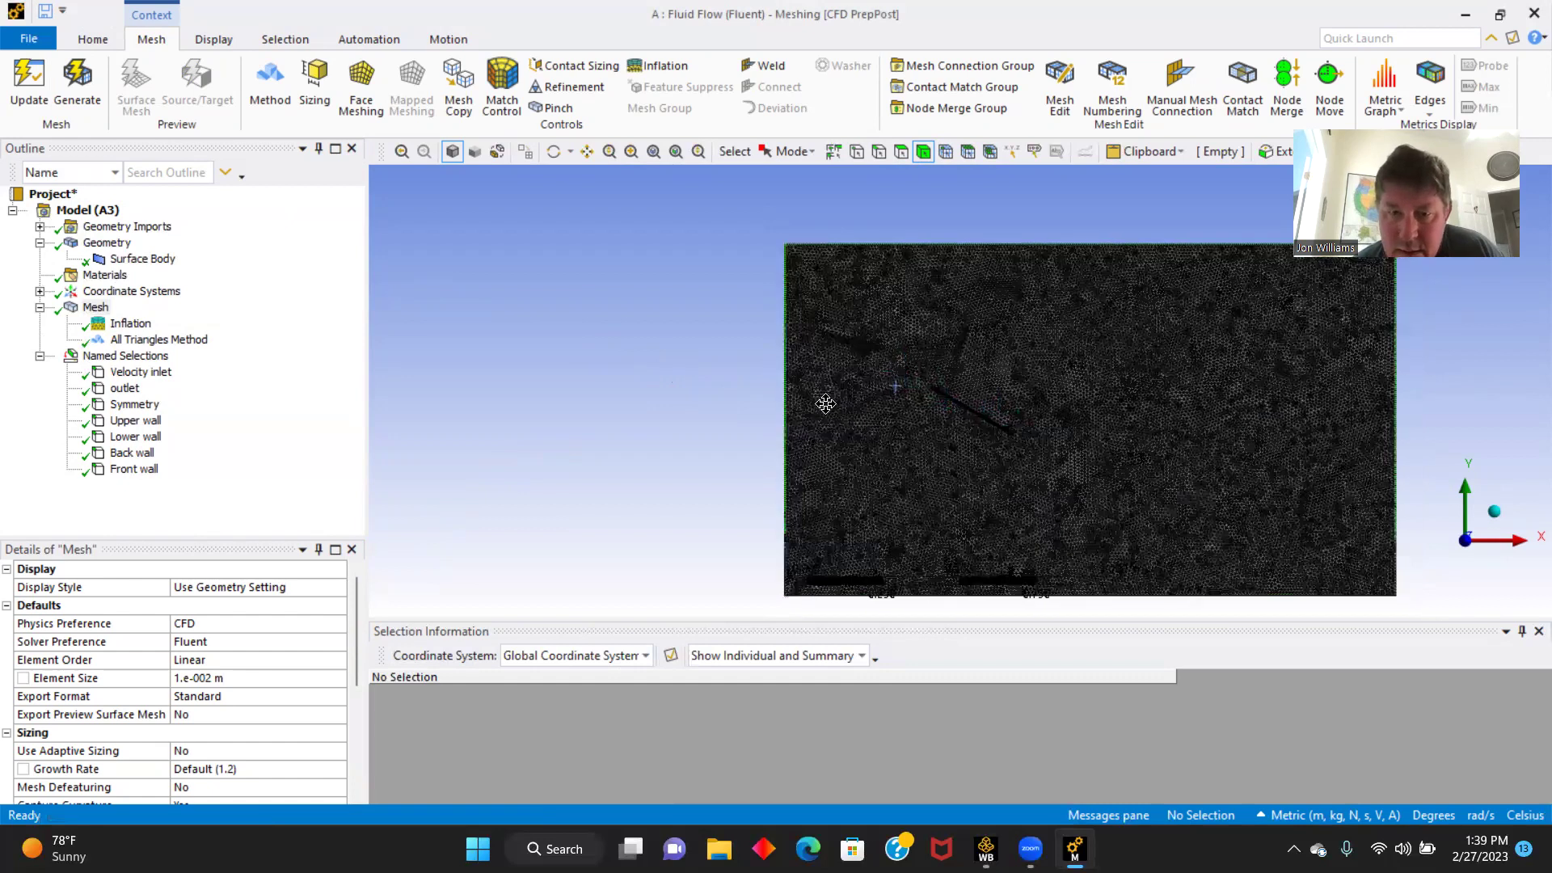
- Zoom in to inspect the finer mesh around the plate and insert a new Sizing control
scroll(827, 401, up, 5)
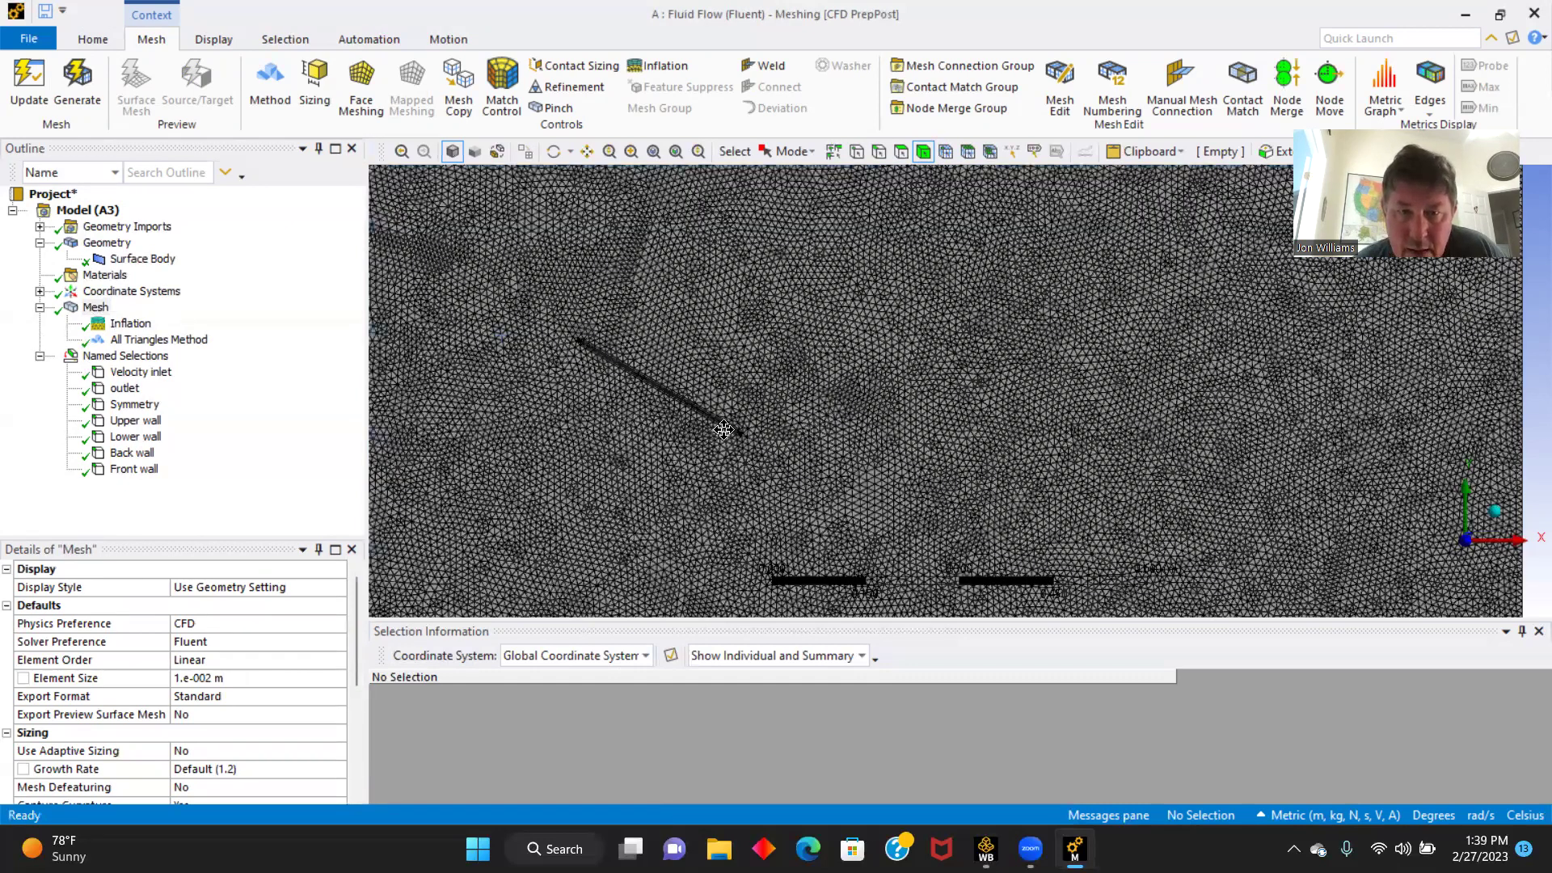
scroll(728, 424, up, 2)
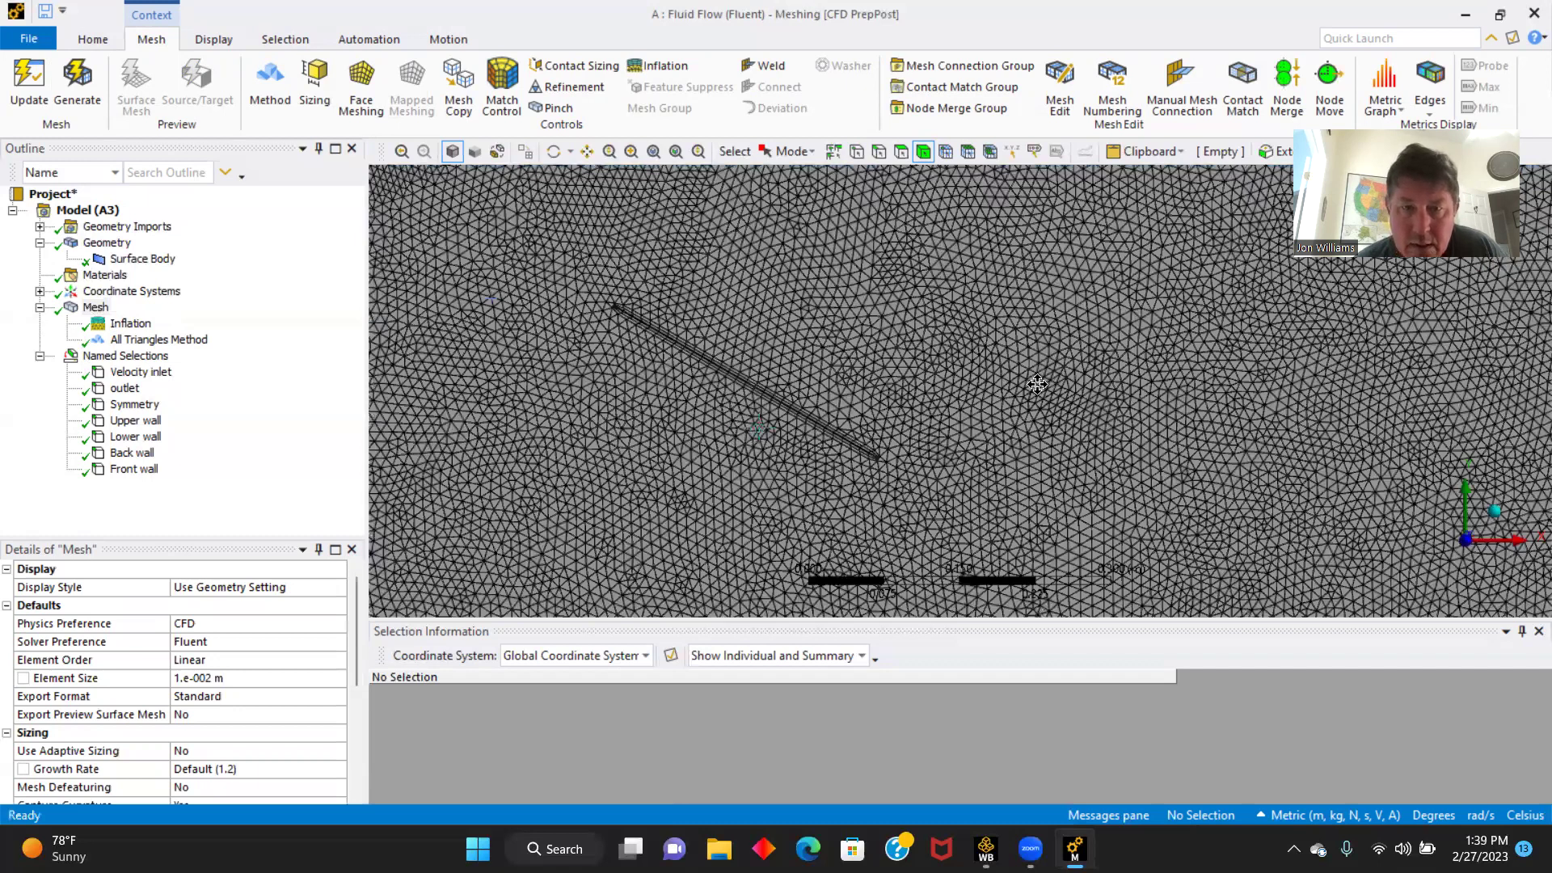
scroll(1063, 408, up, 3)
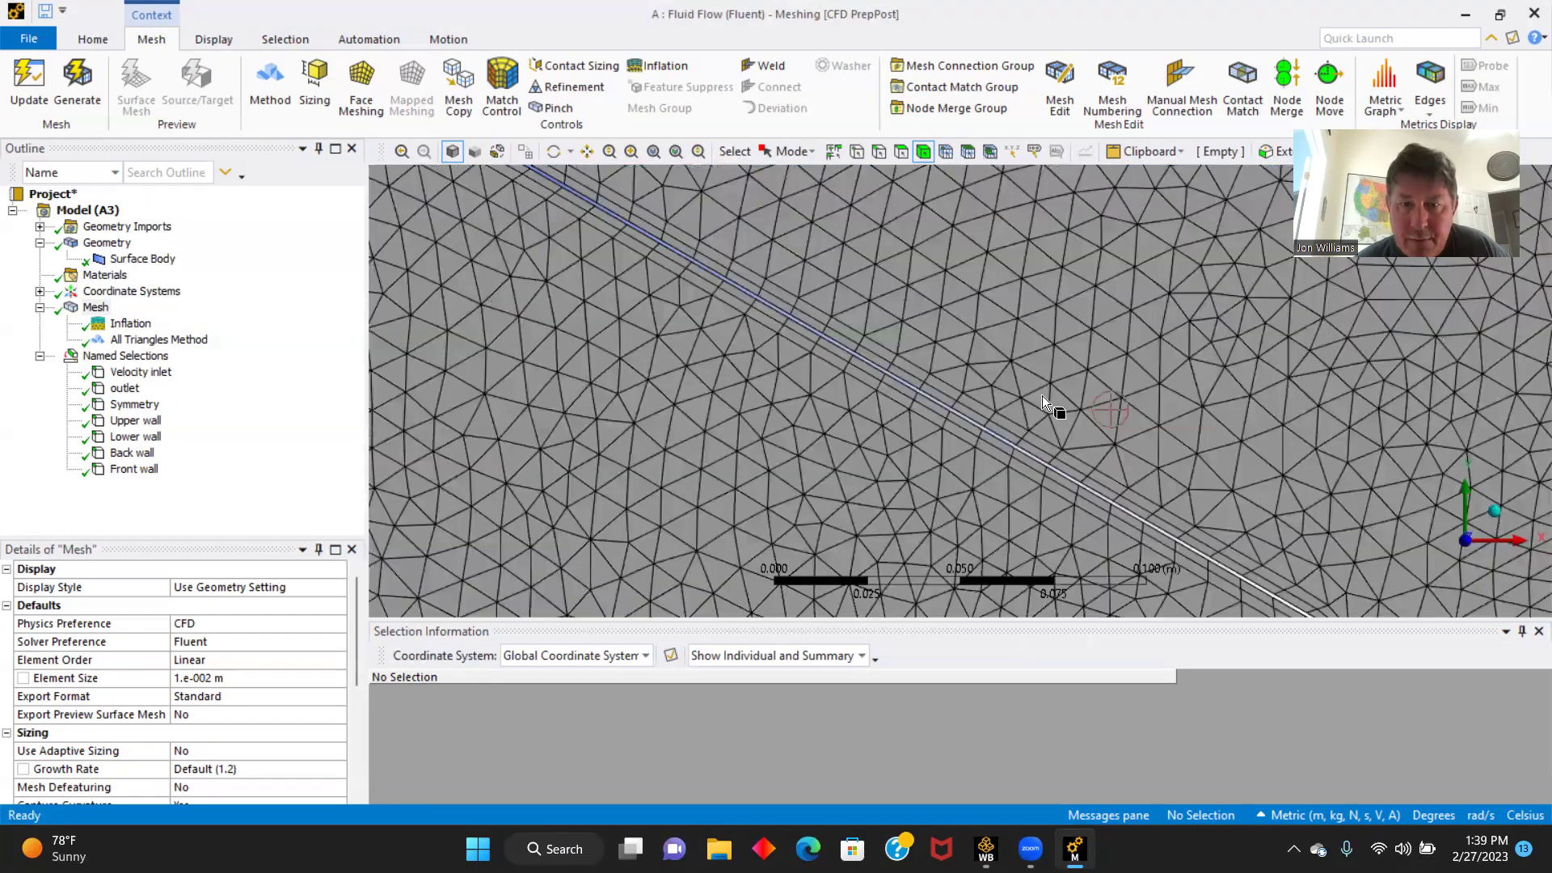
scroll(1041, 395, up, 3)
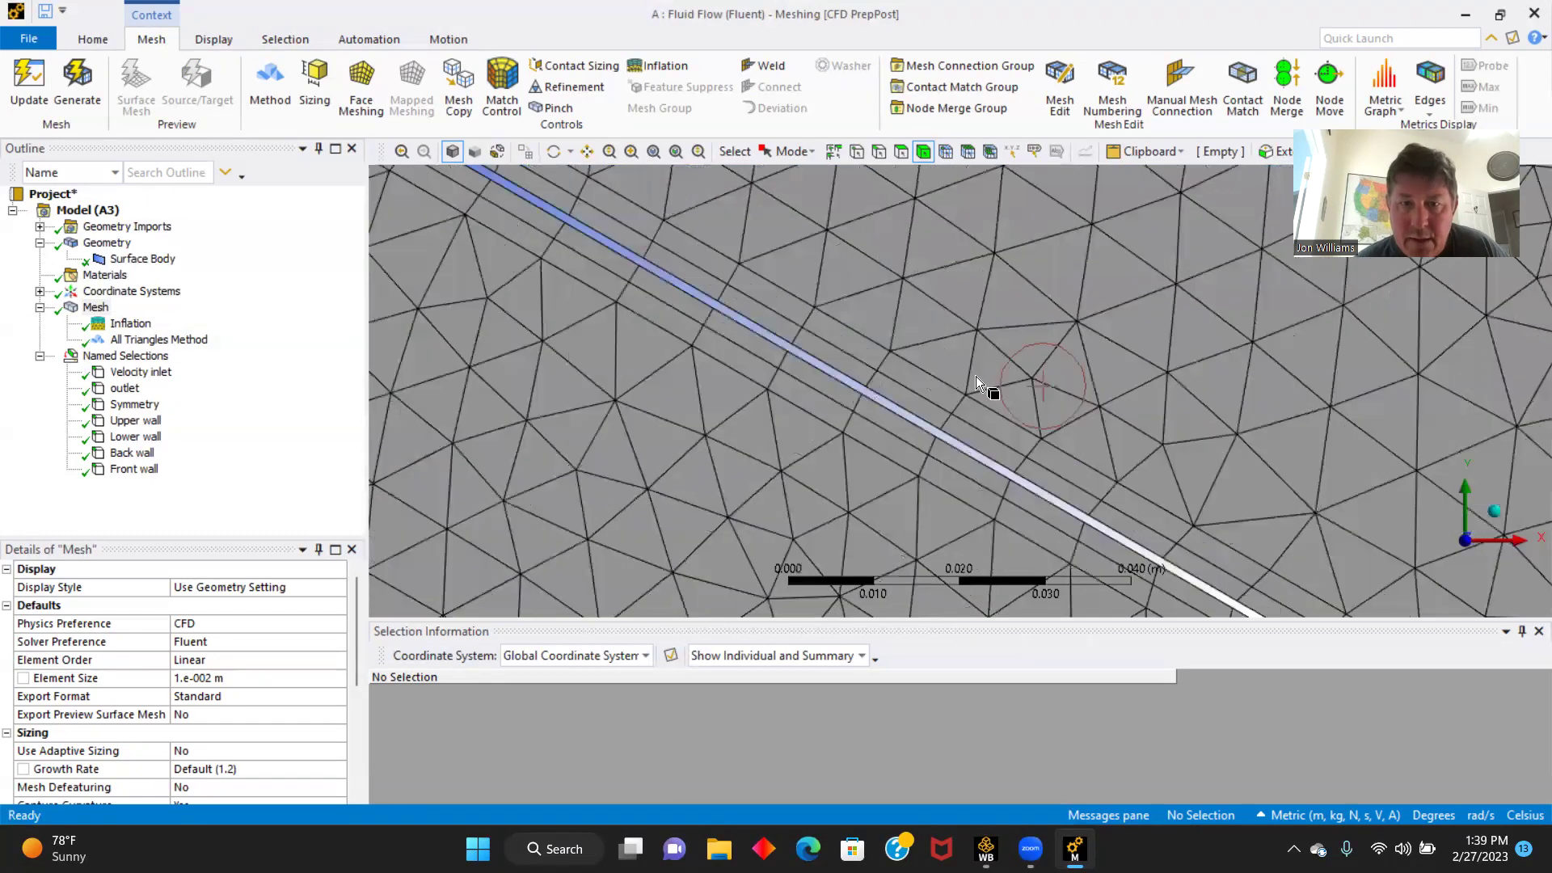
click(322, 76)
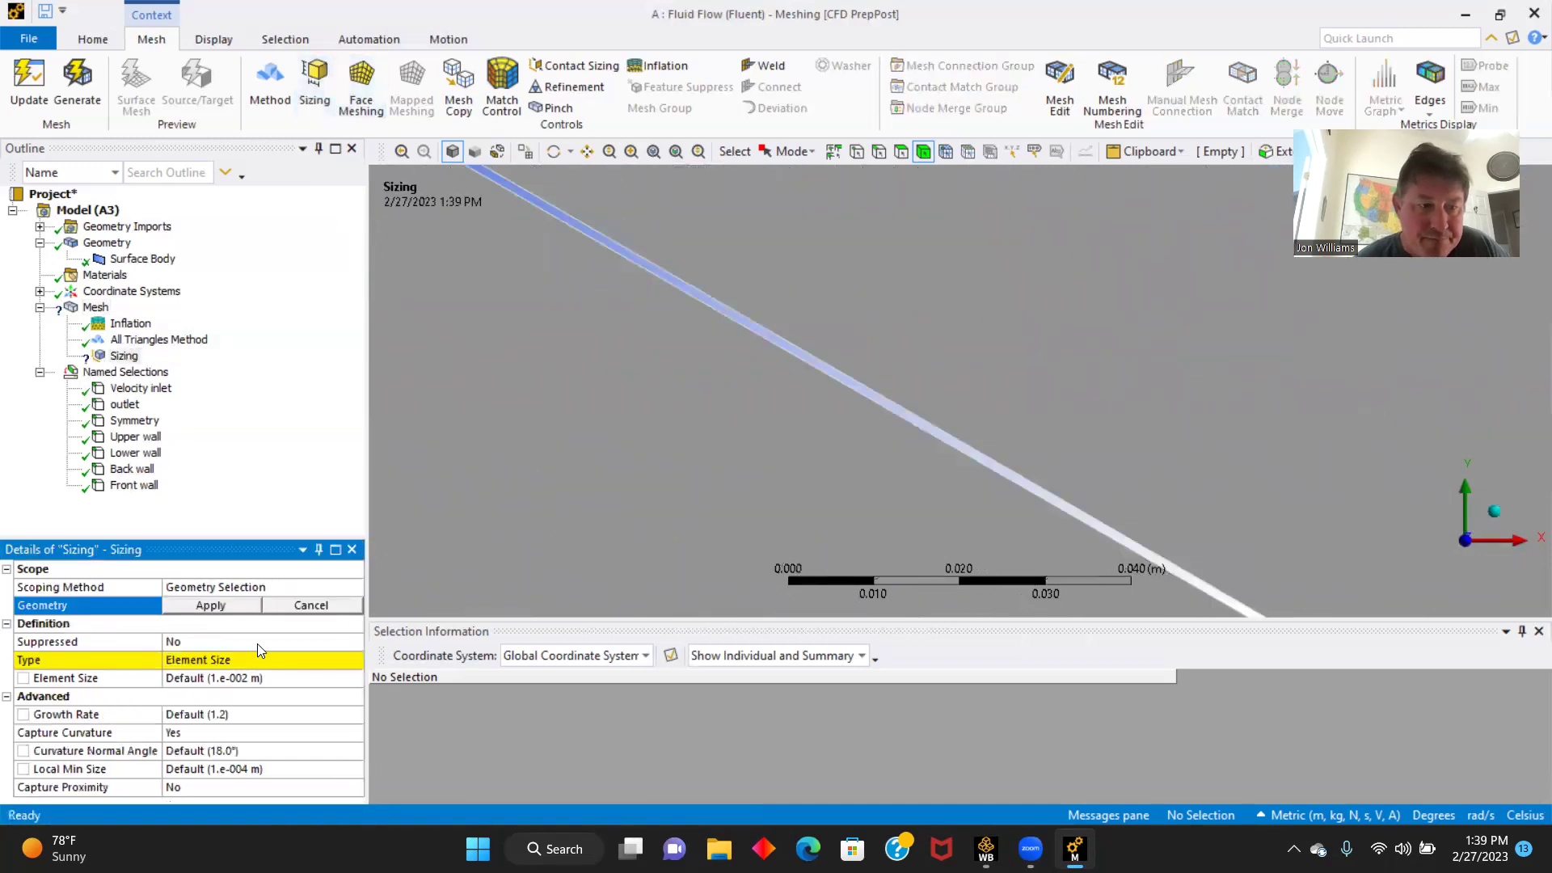
- With the edge filter on, select the plate's two long edges and two short tip edges
click(217, 605)
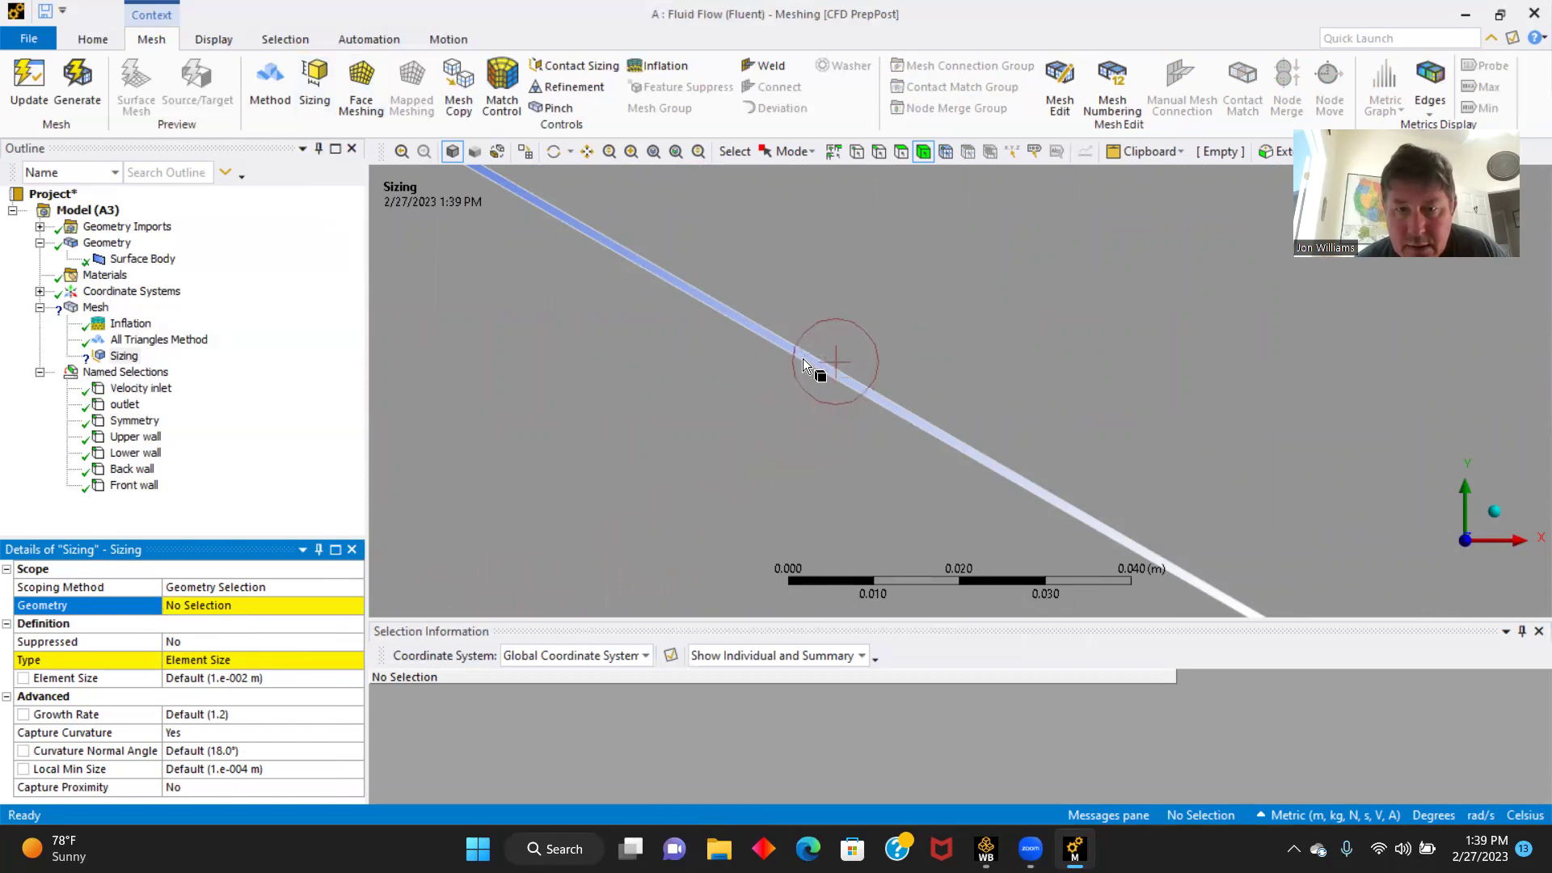
click(879, 151)
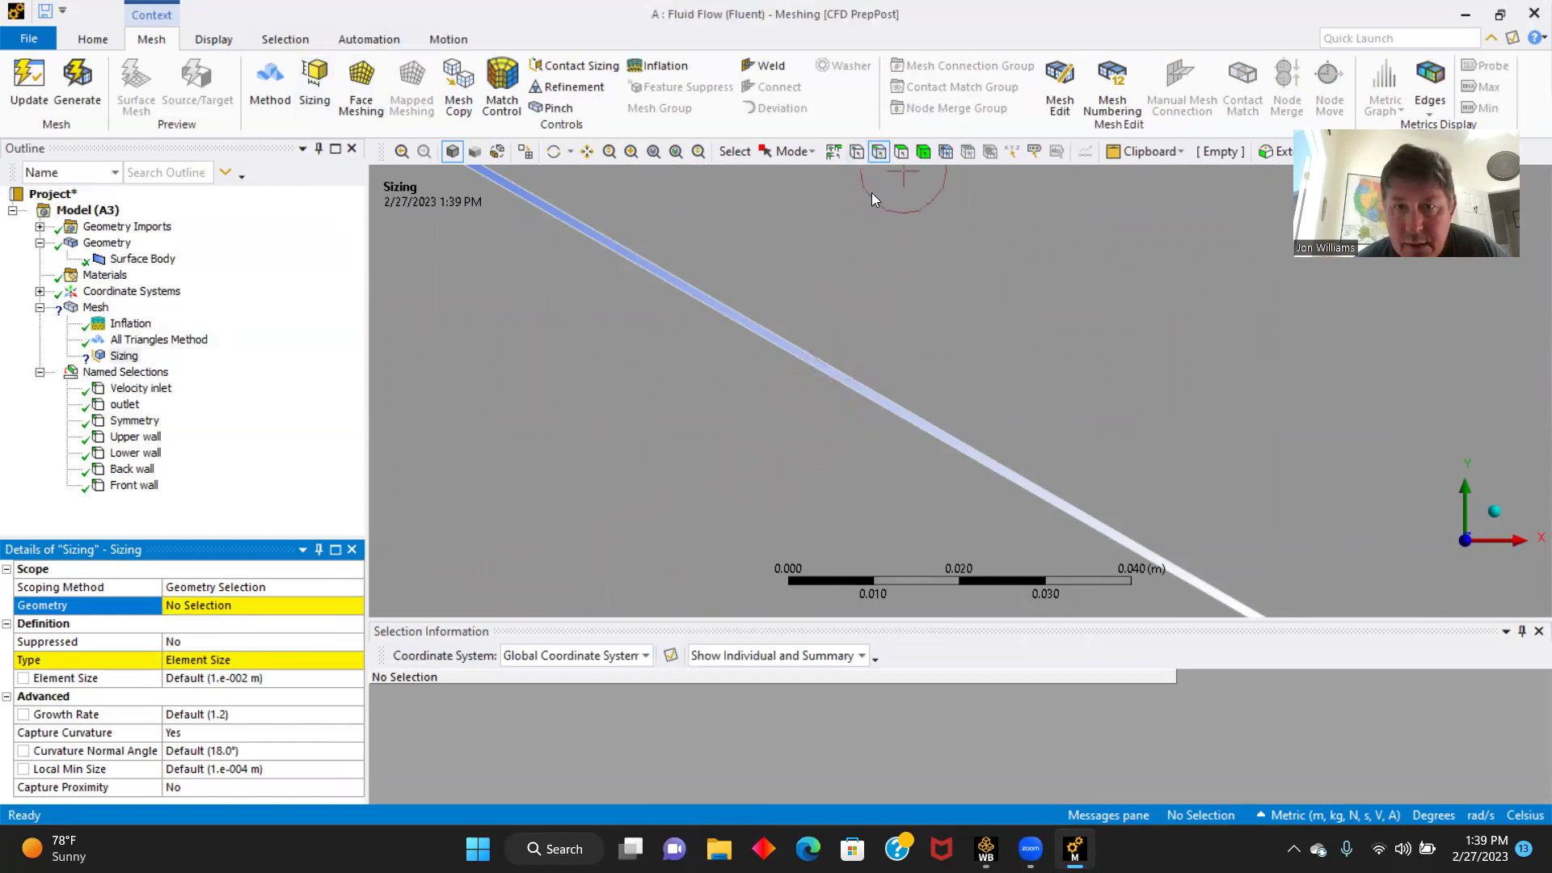
click(831, 364)
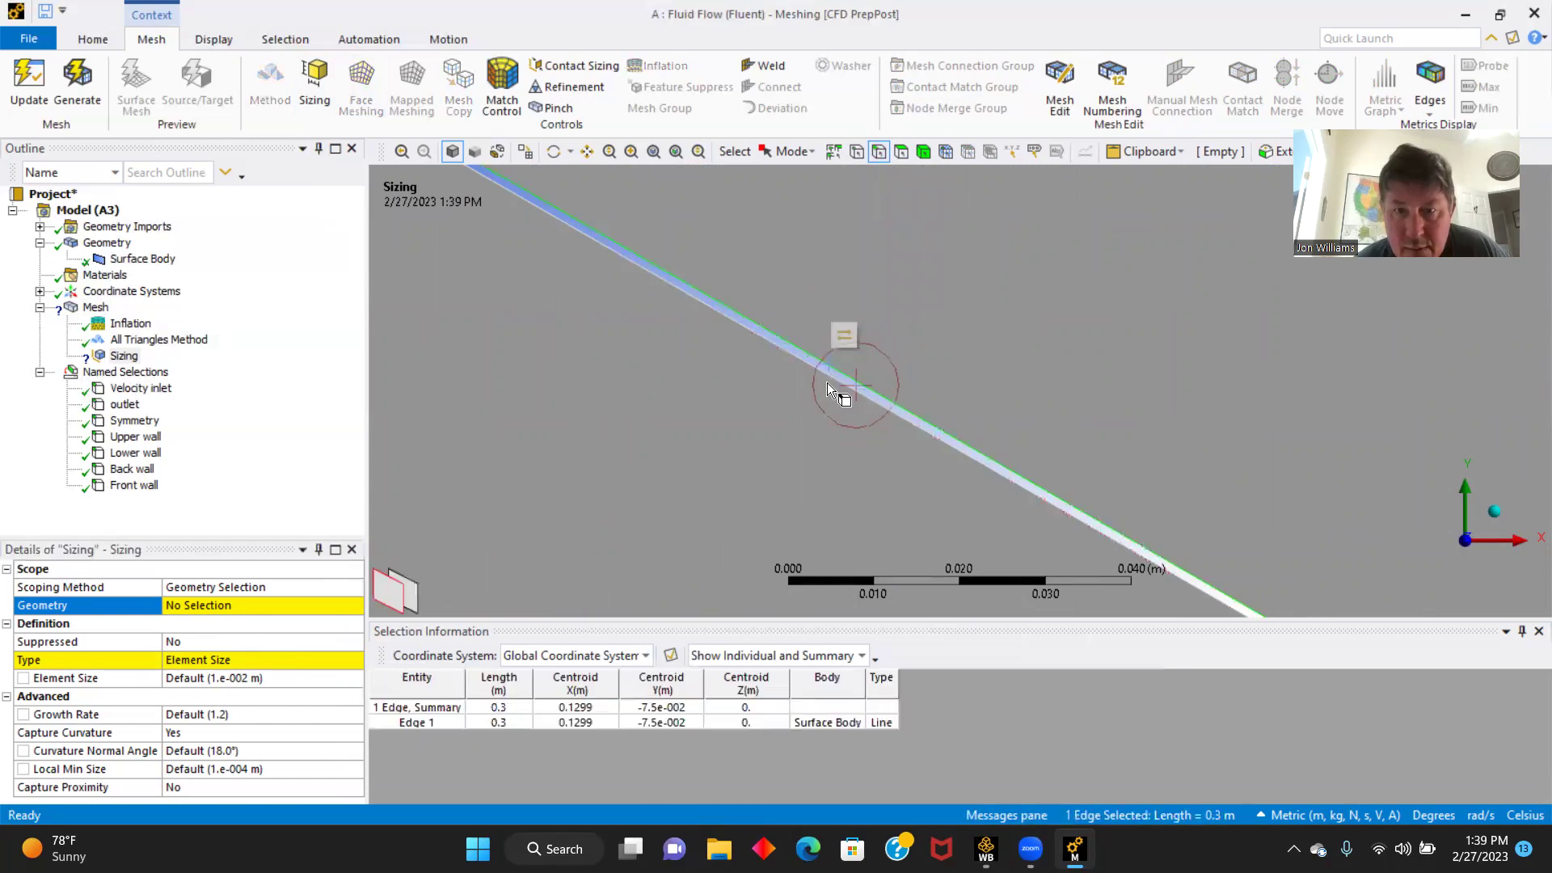
ctrl+click(827, 382)
scroll(651, 392, down, 2)
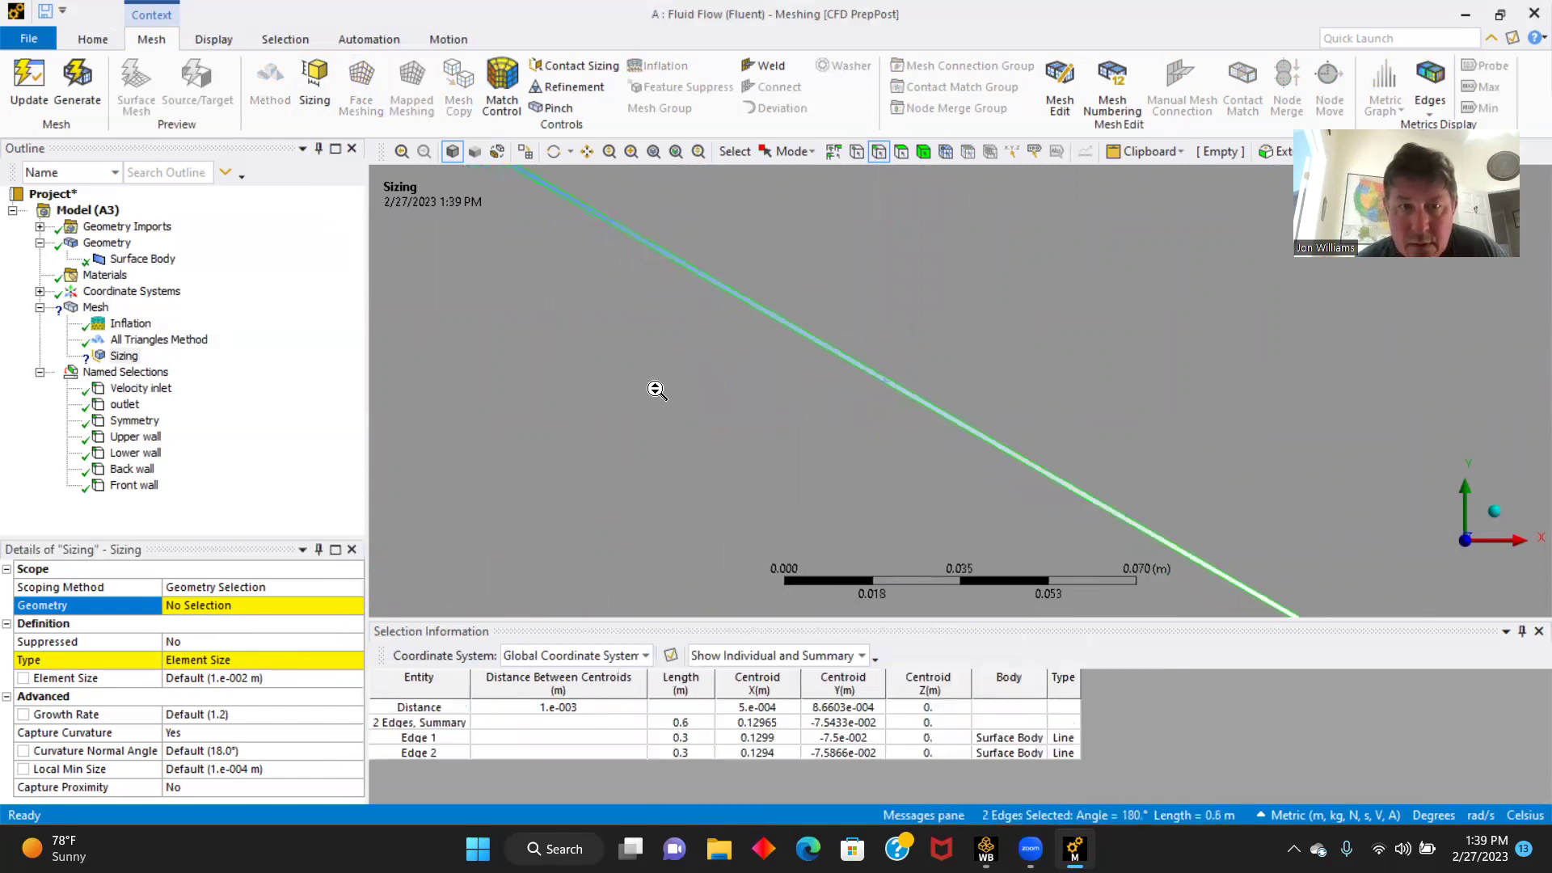
scroll(655, 391, down, 3)
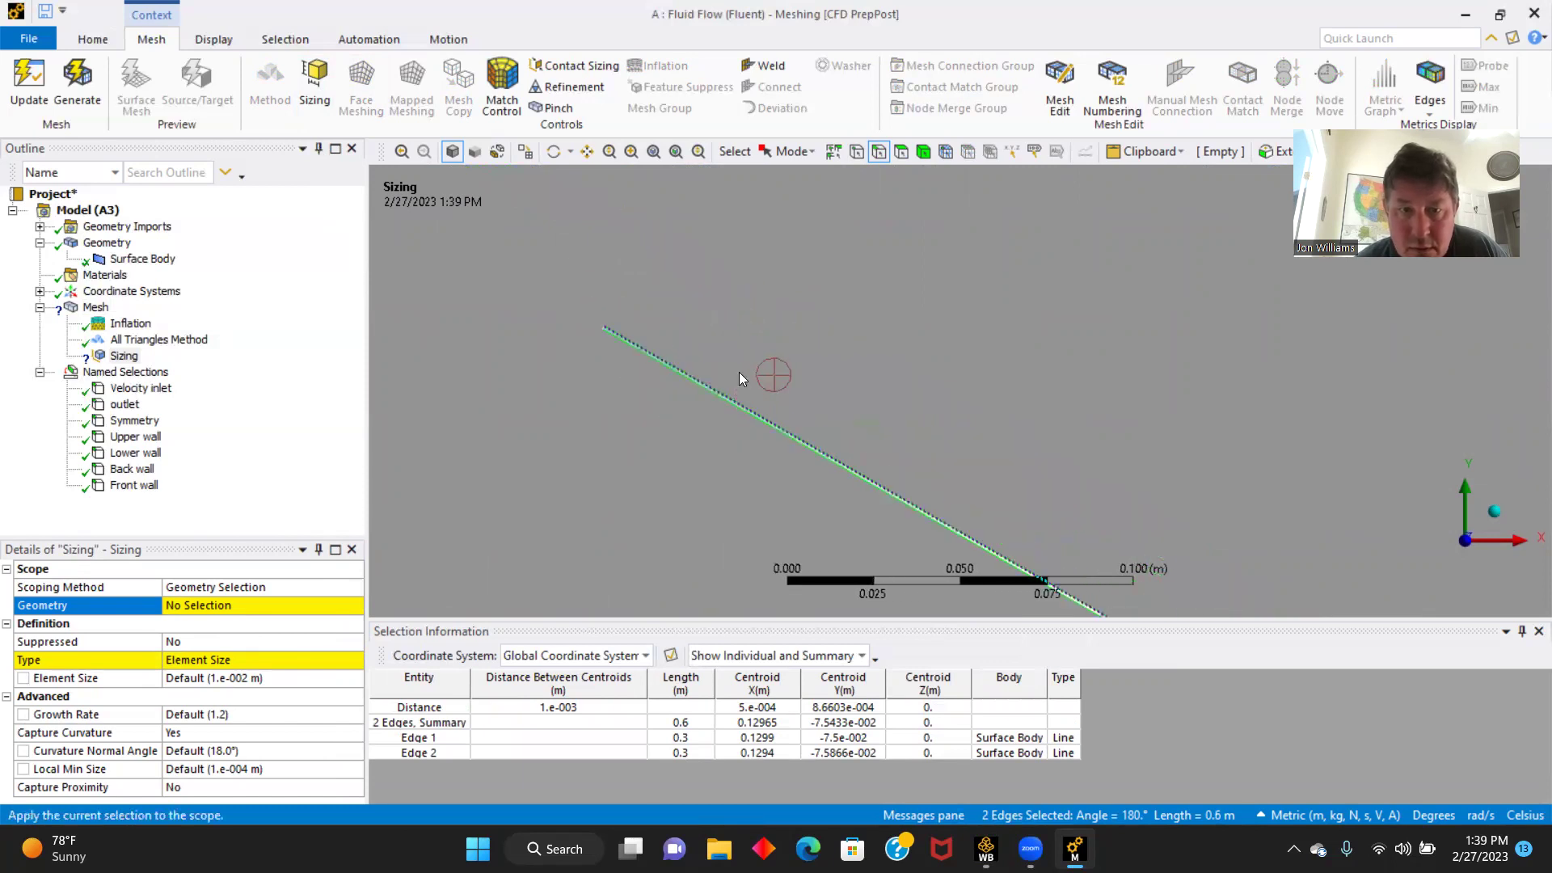
scroll(738, 372, up, 5)
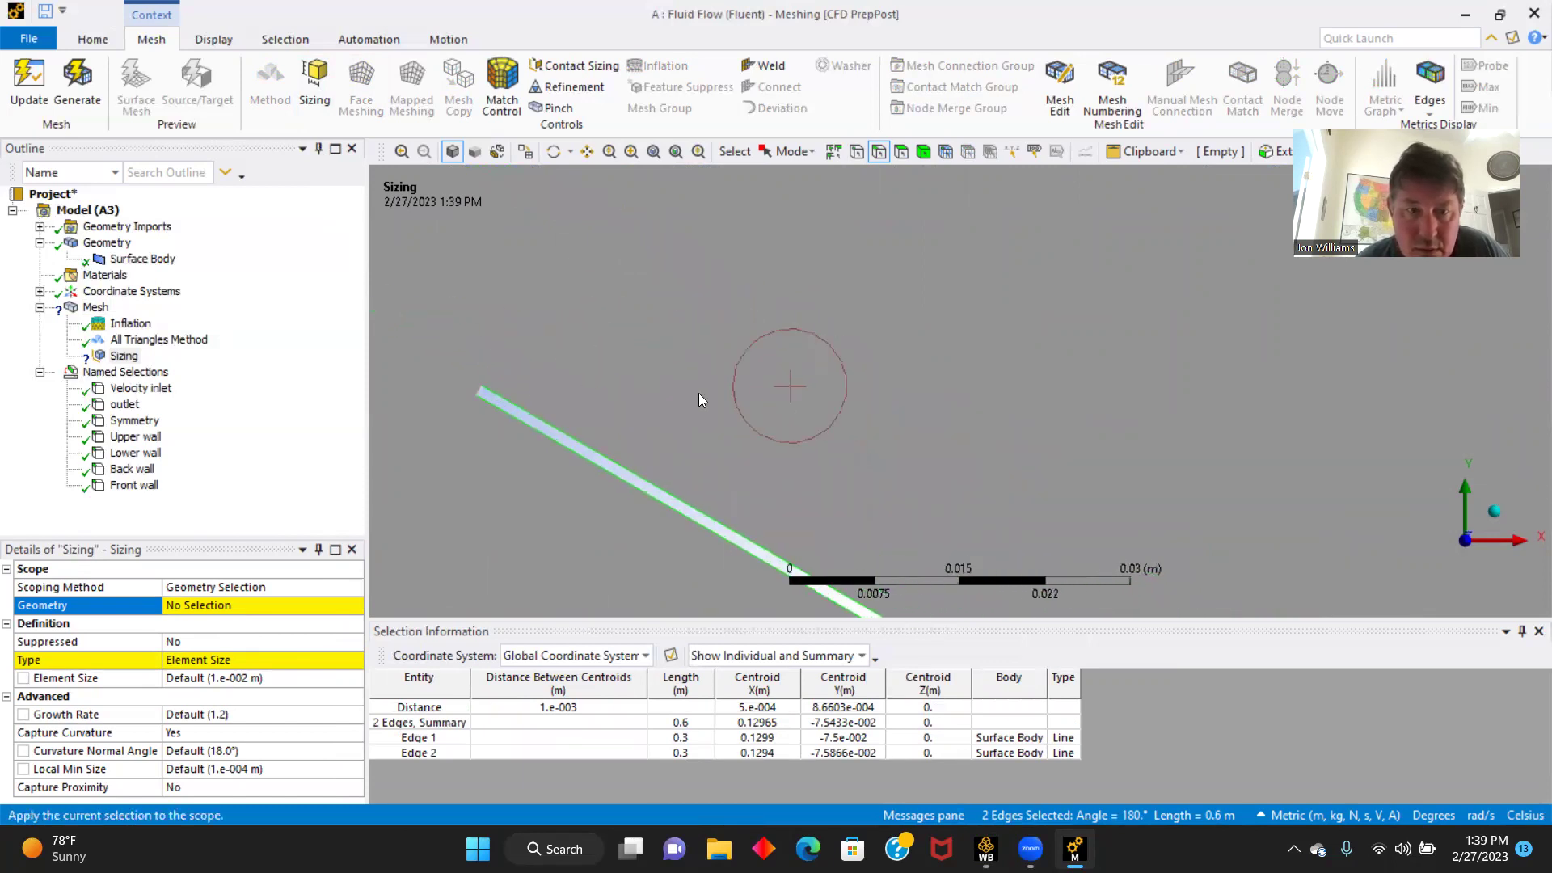
ctrl+click(482, 389)
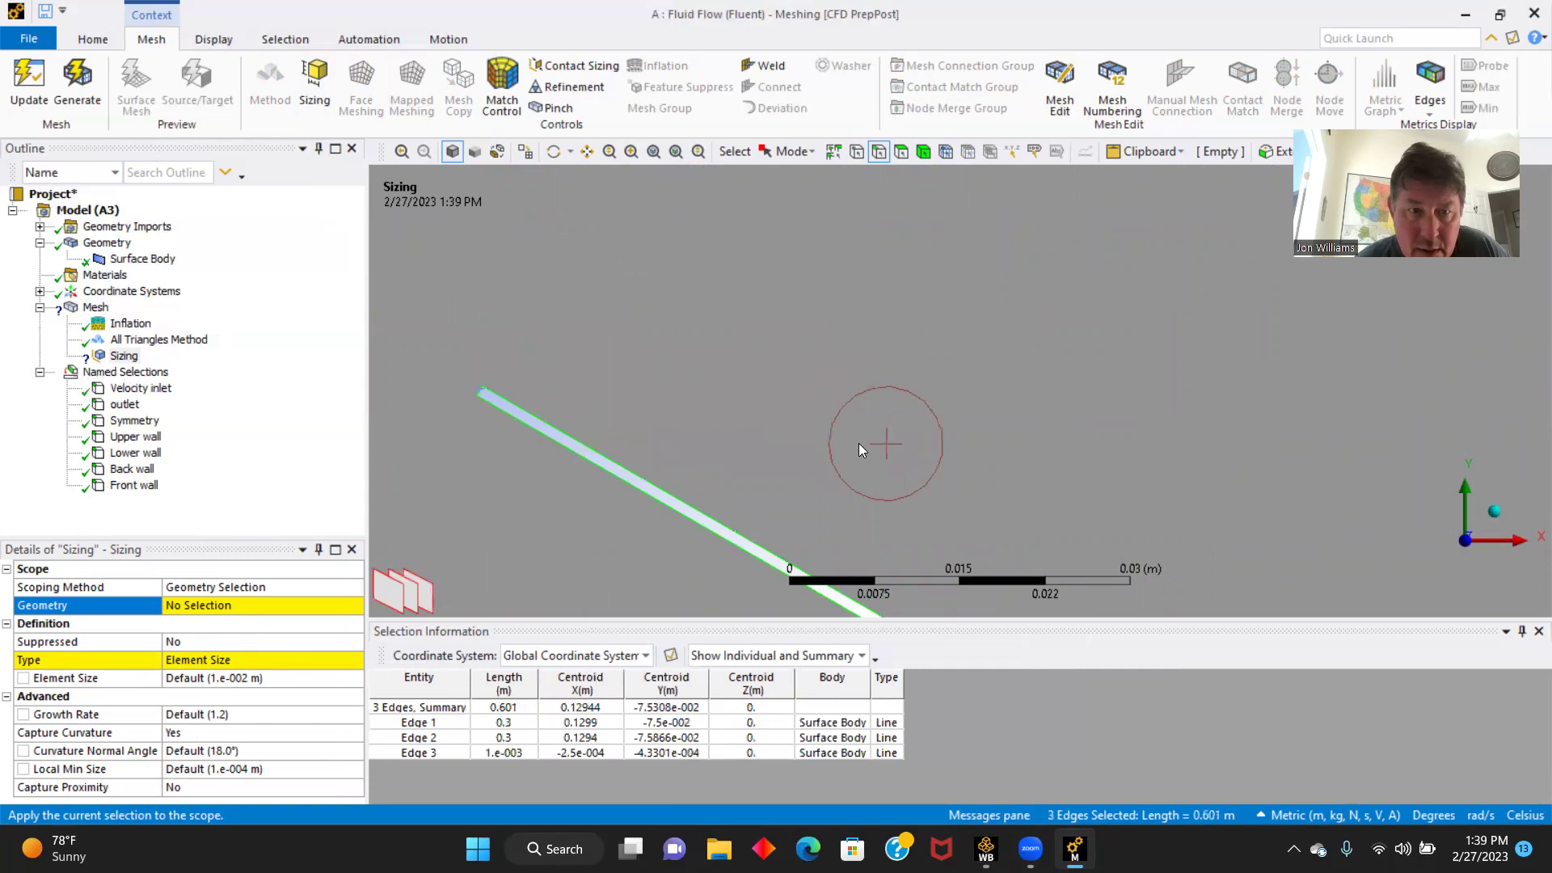
scroll(859, 443, down, 3)
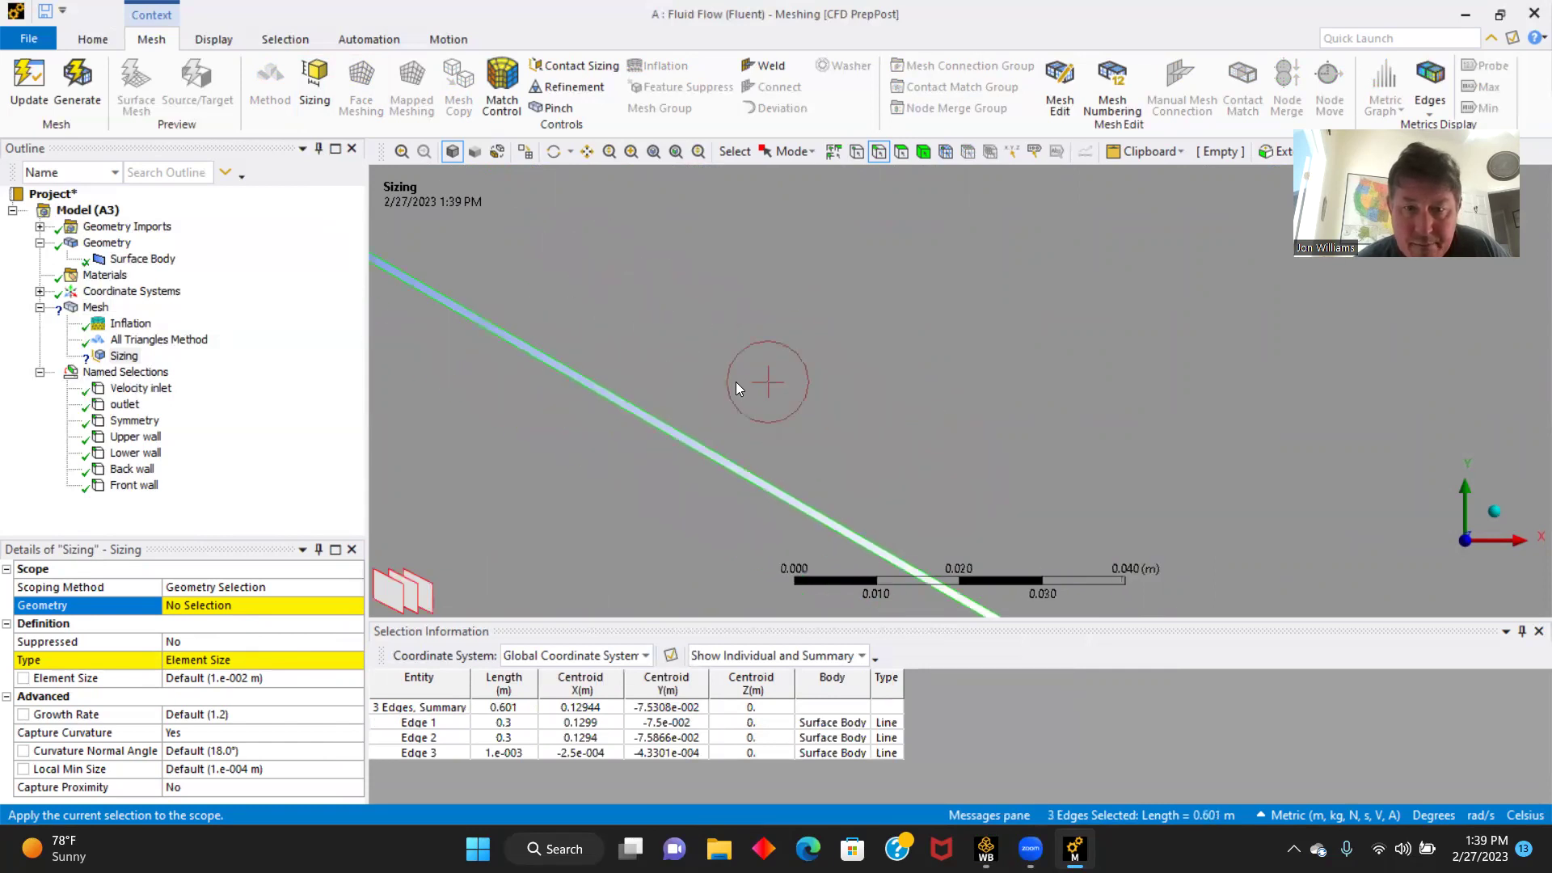
scroll(963, 413, down, 5)
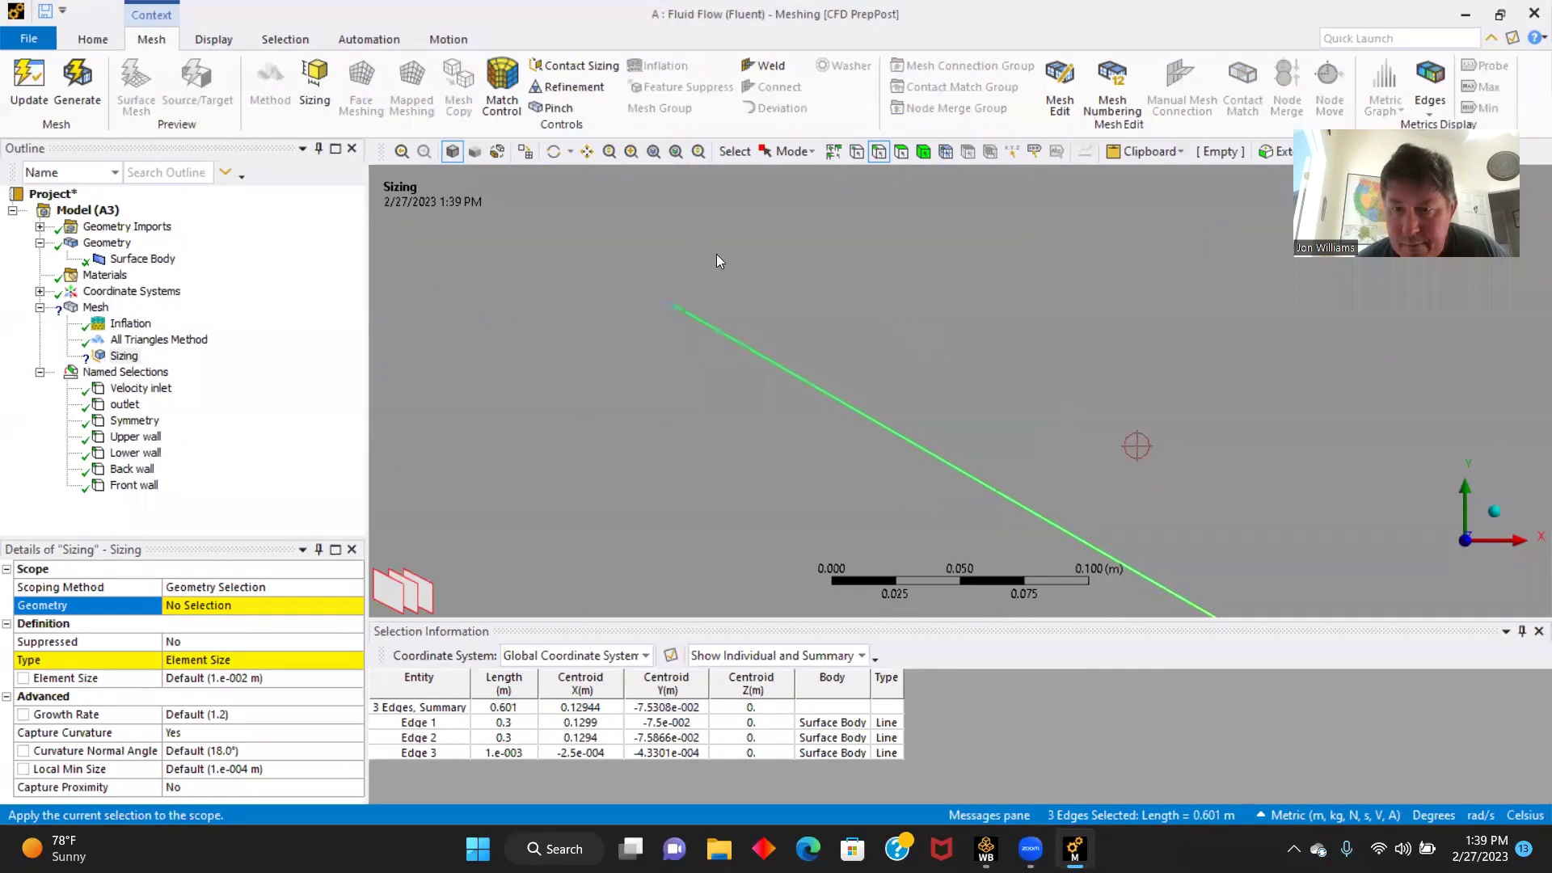
scroll(937, 498, up, 5)
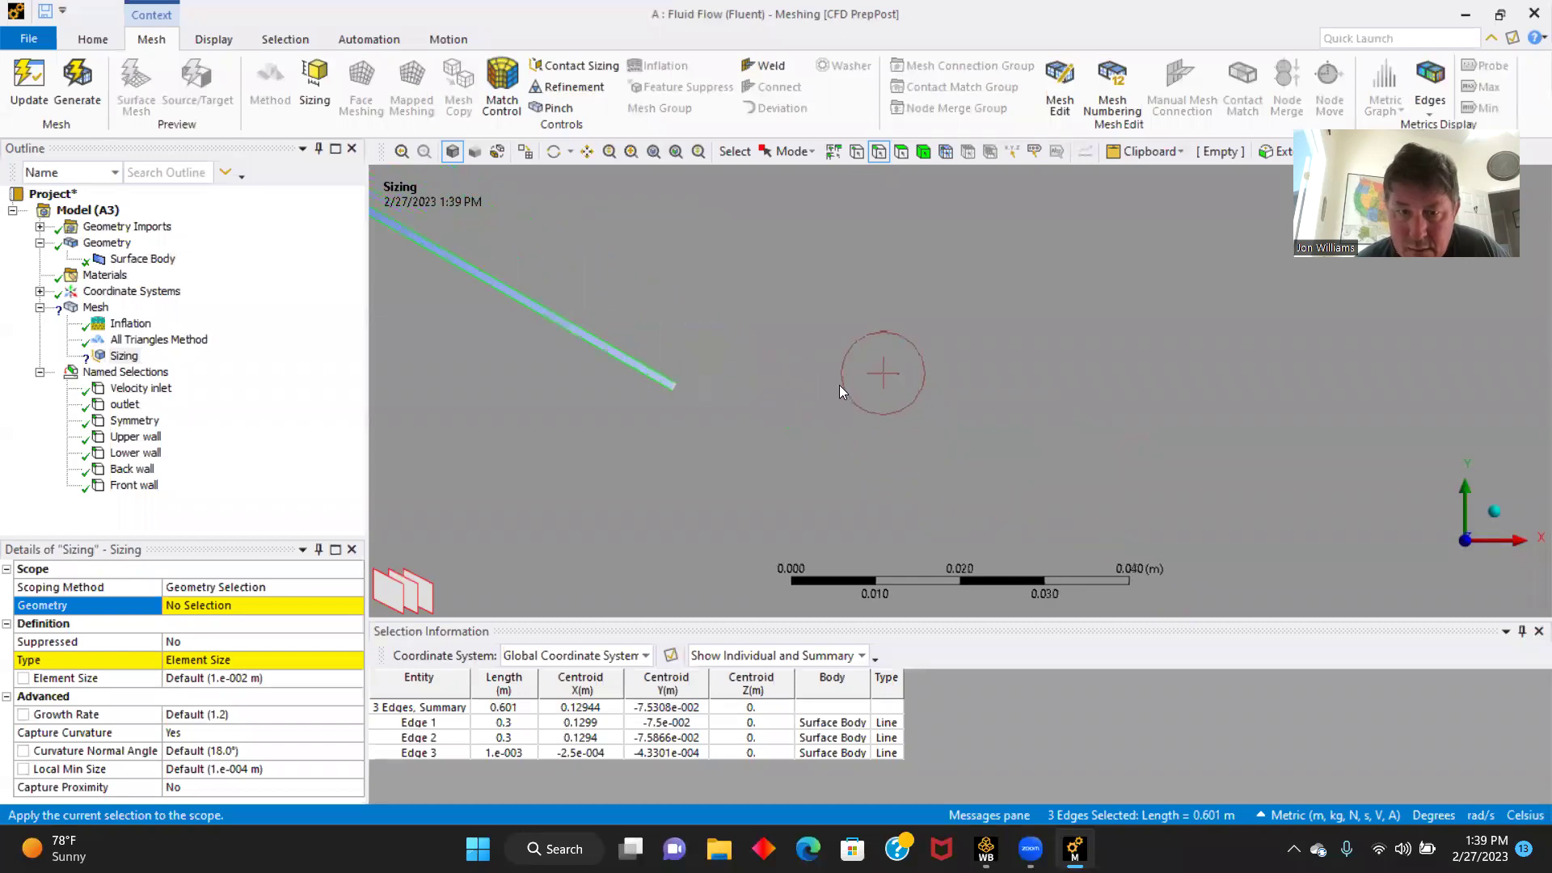
ctrl+click(681, 395)
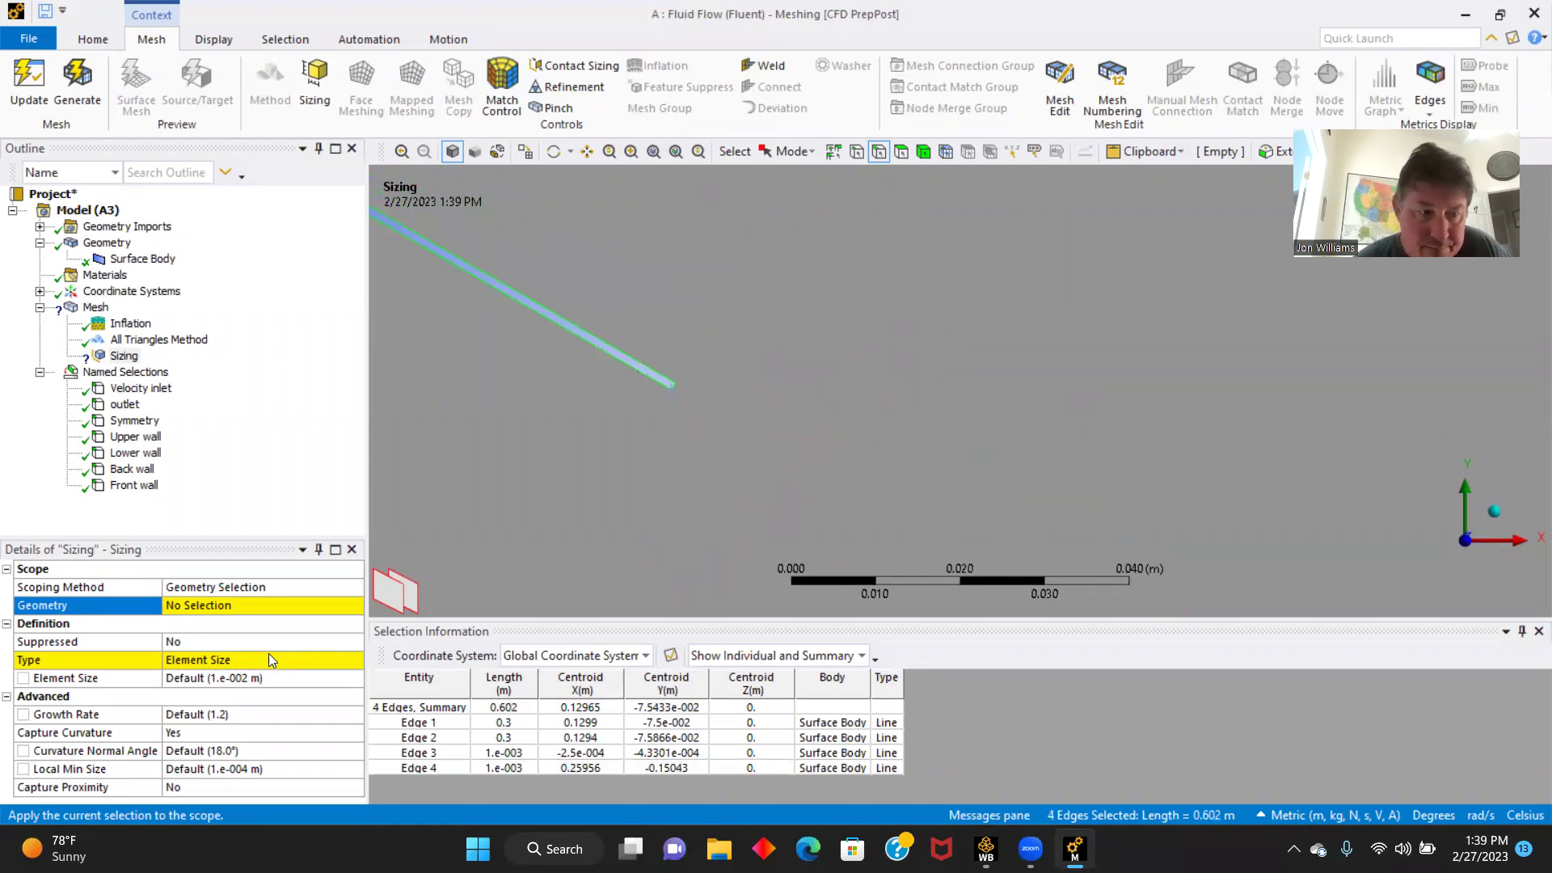
- Assign the four plate edges to the sizing control and regenerate the mesh
click(220, 606)
click(225, 608)
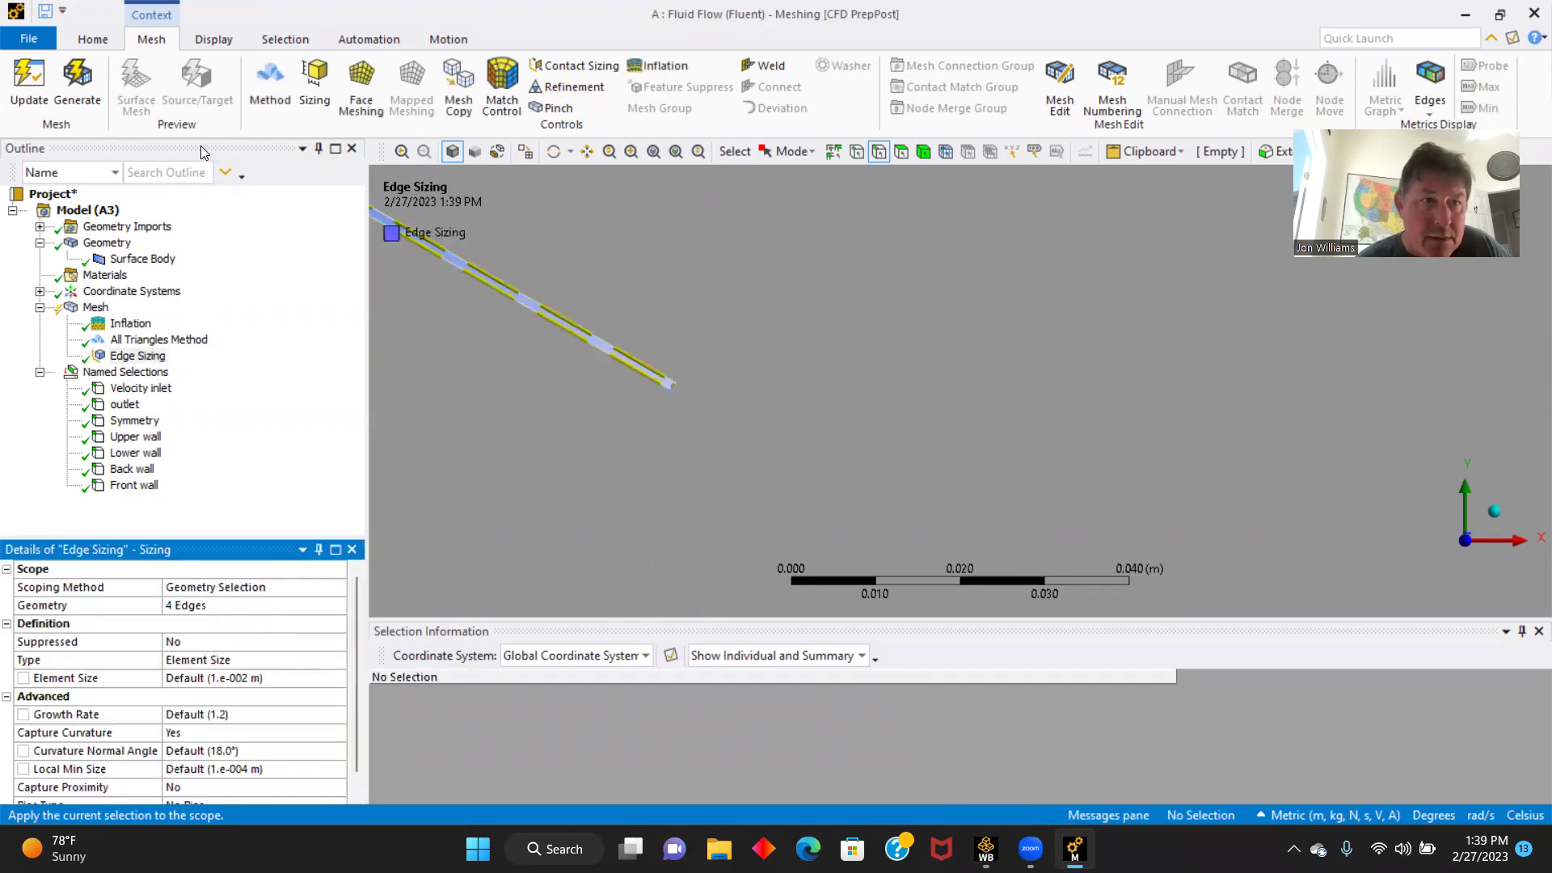
click(79, 87)
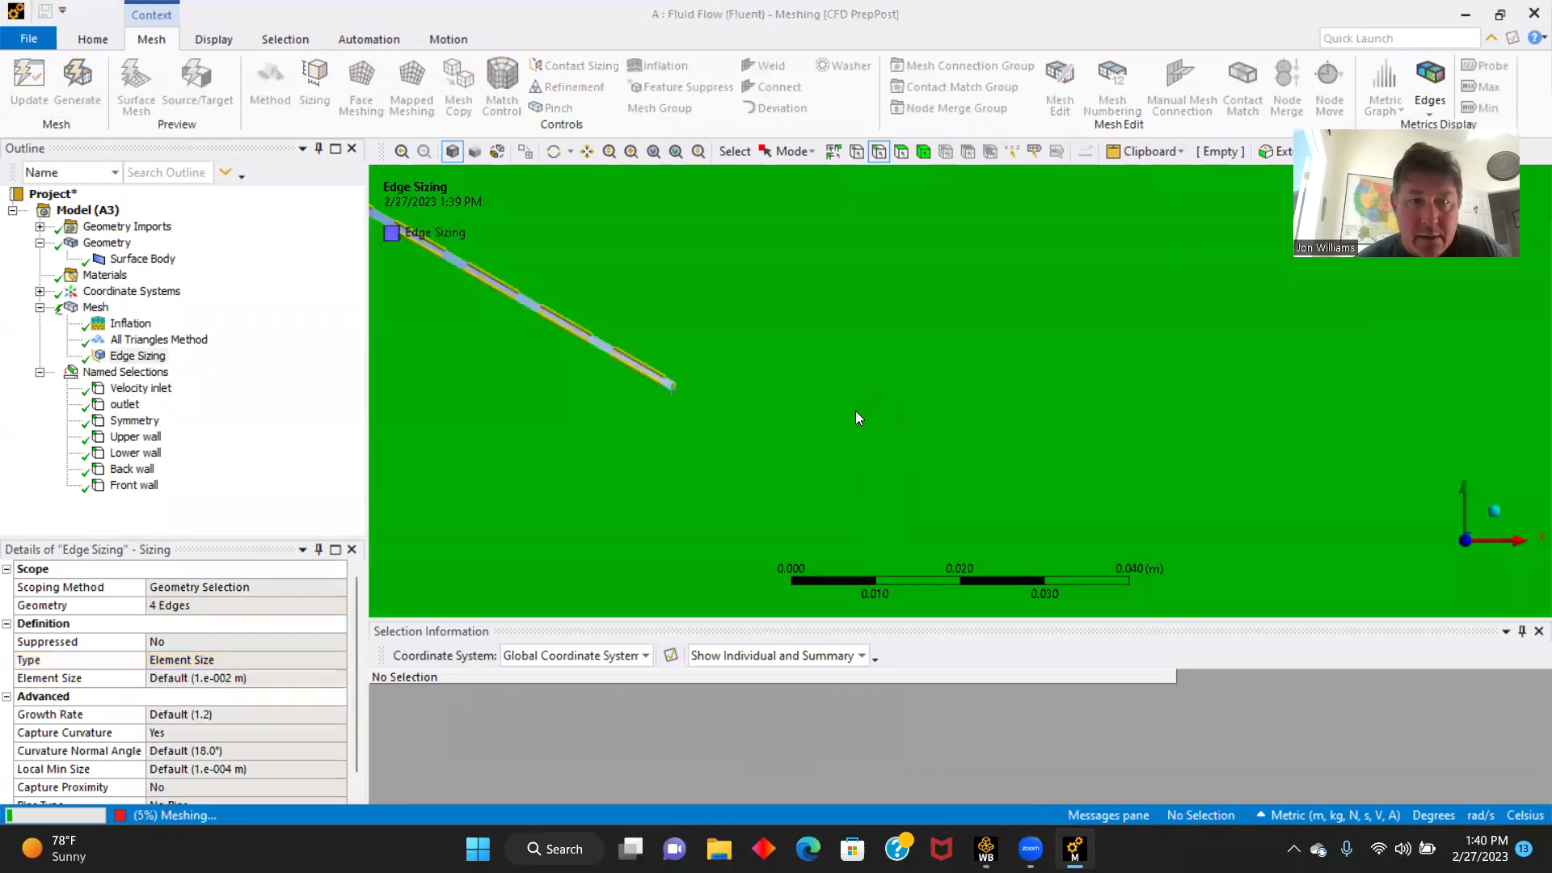
scroll(868, 393, down, 5)
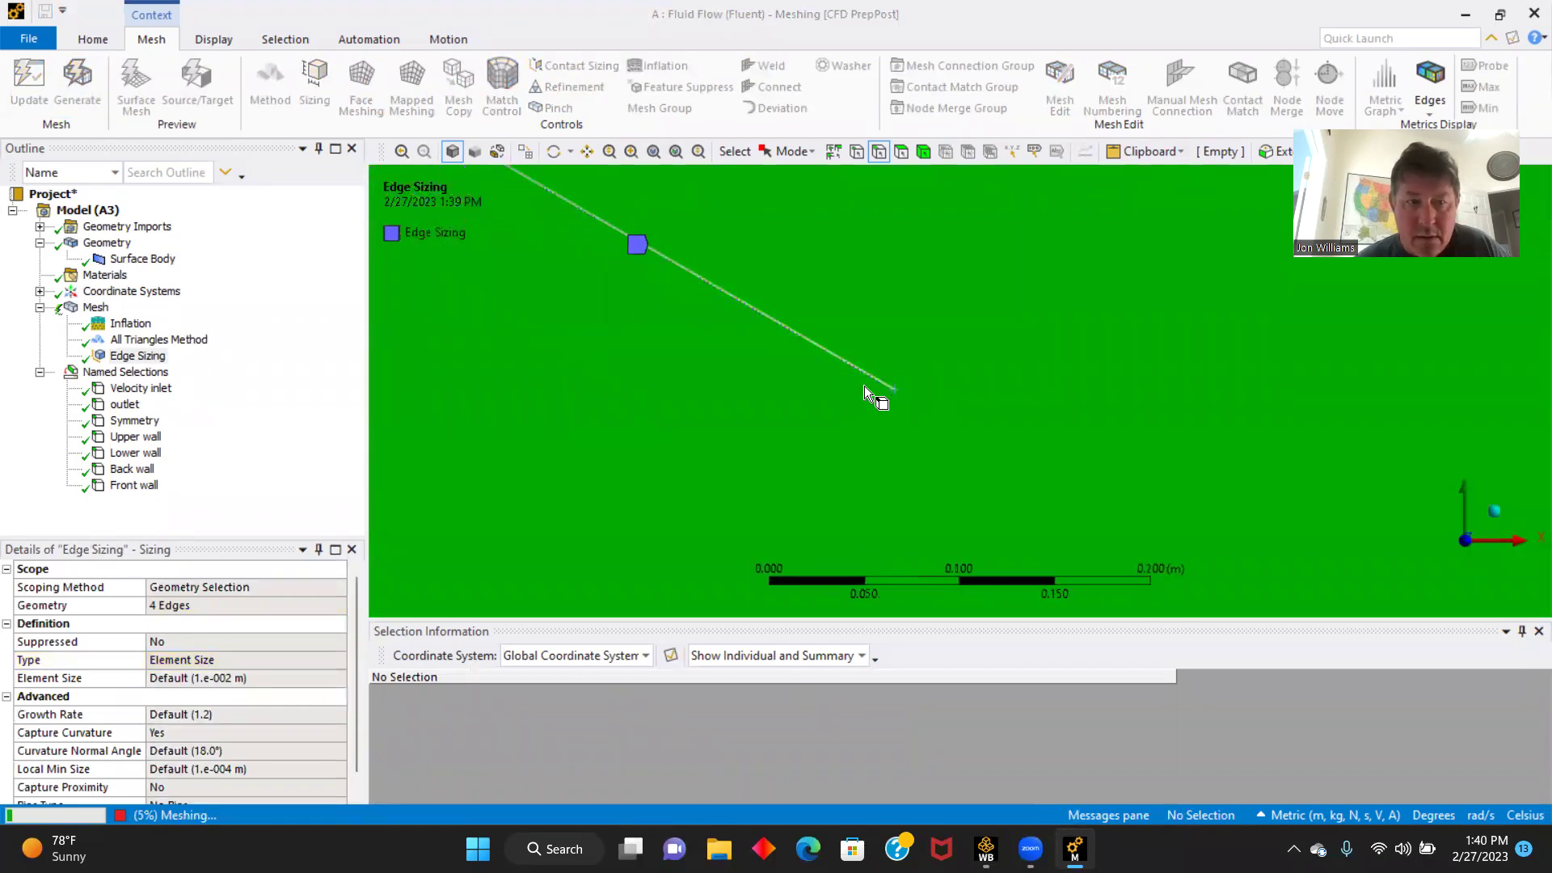
scroll(863, 387, down, 5)
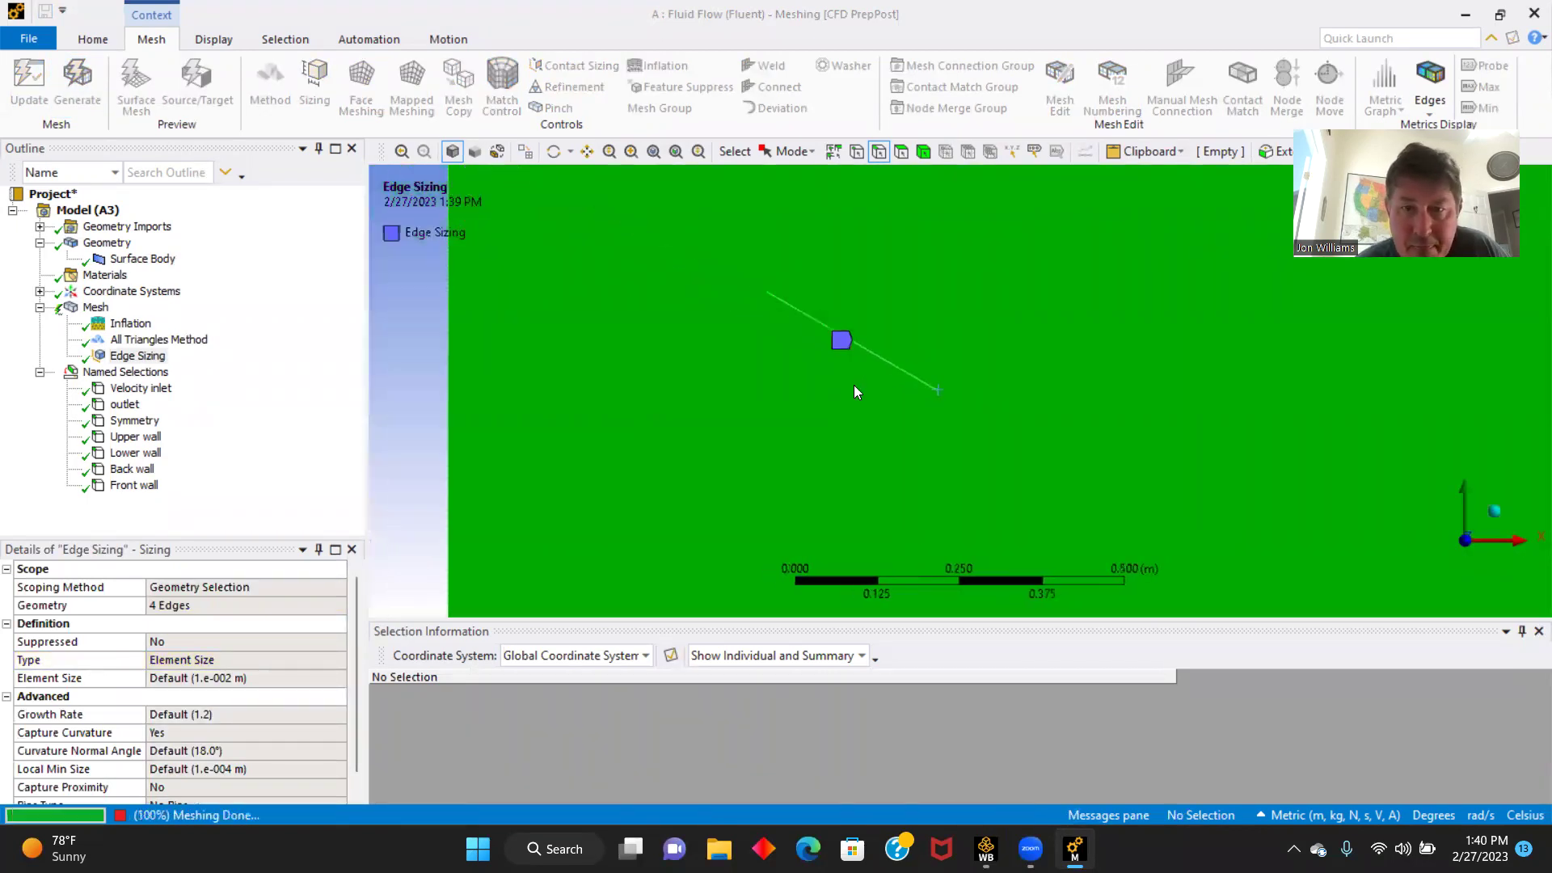
scroll(853, 385, down, 3)
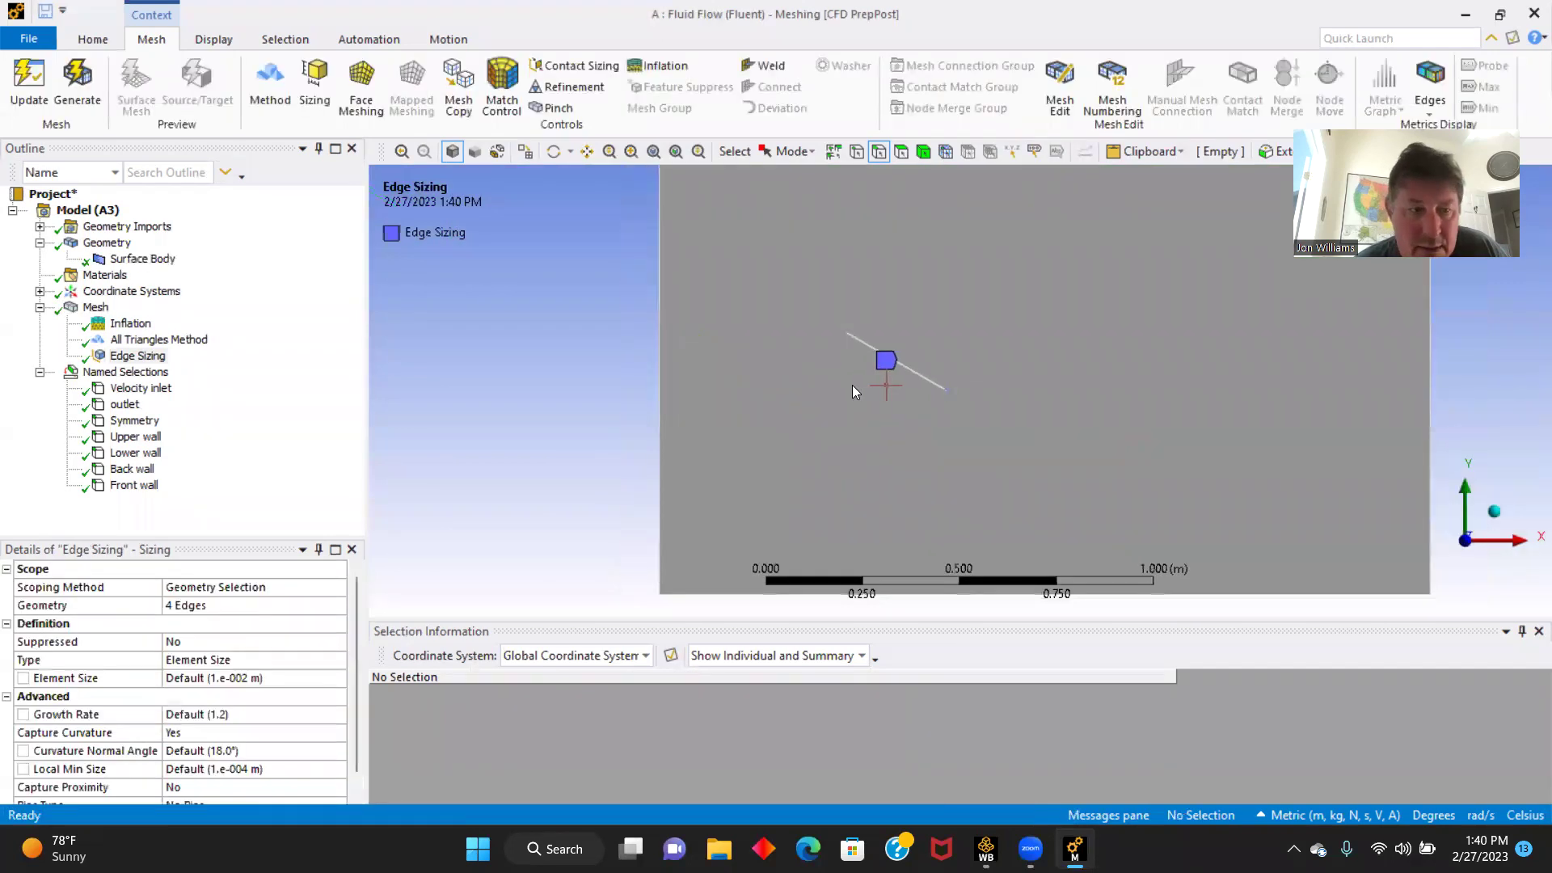
scroll(852, 384, down, 1)
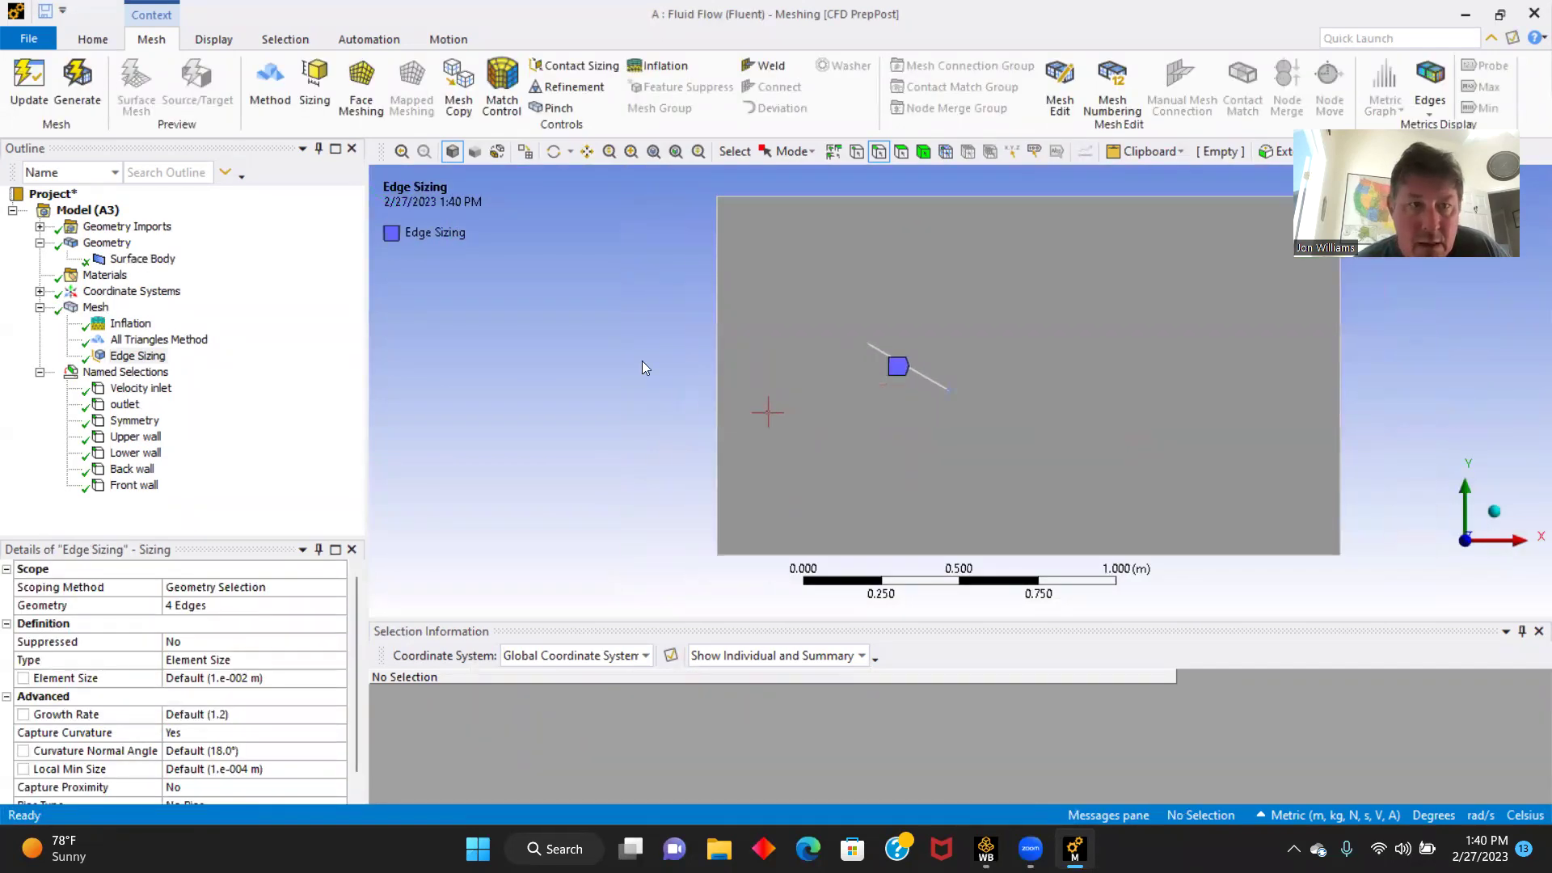
- Add a 0.1 m edge sizing on the domain's left and right boundary edges
click(314, 81)
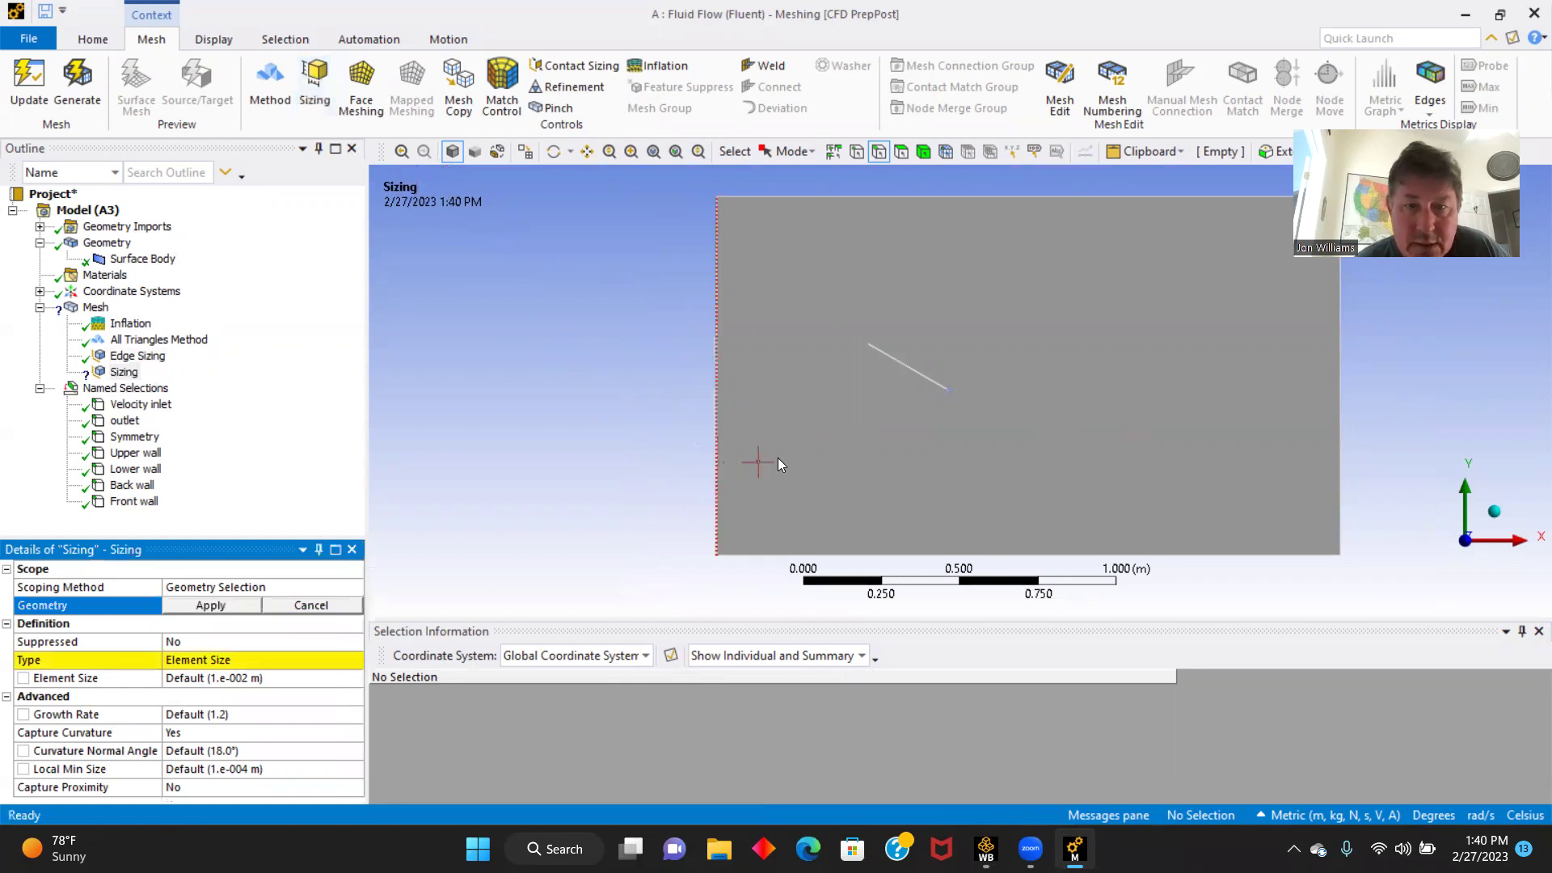
click(717, 391)
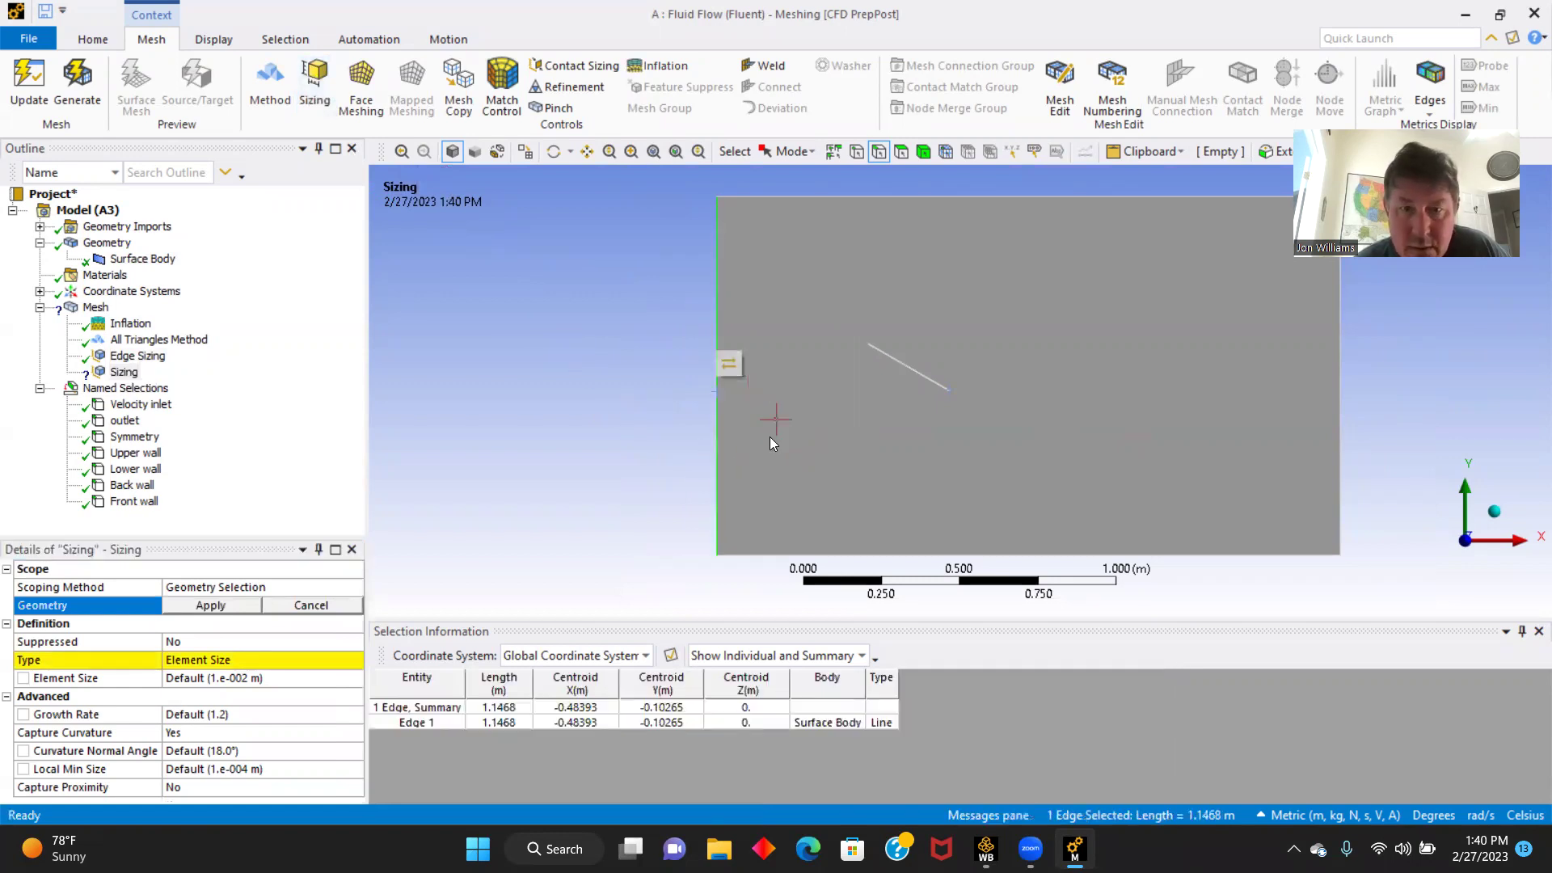
ctrl+click(1340, 371)
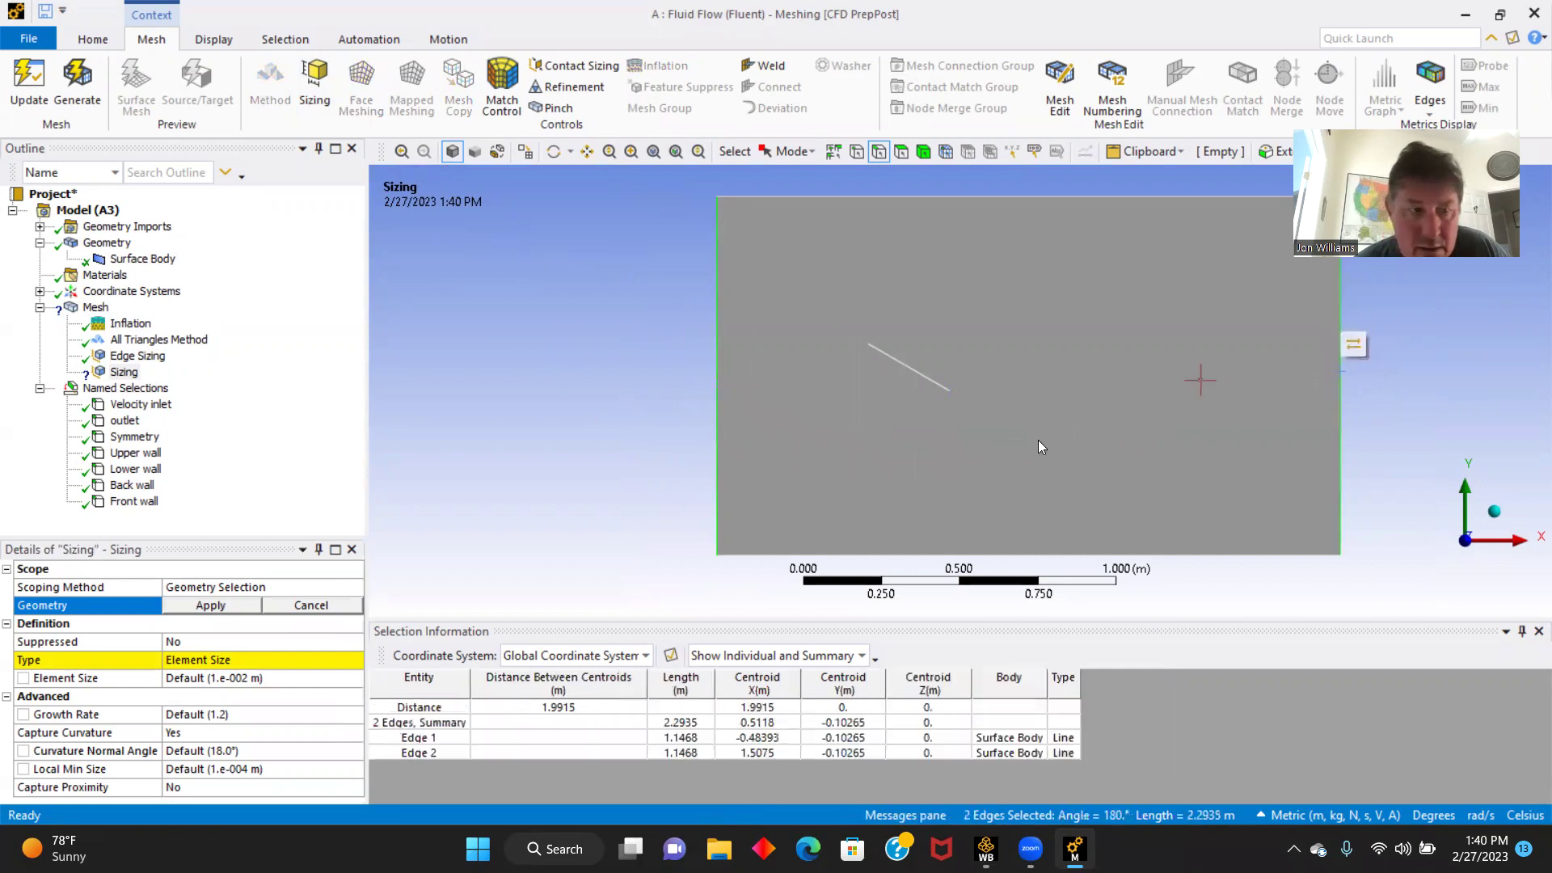
click(235, 679)
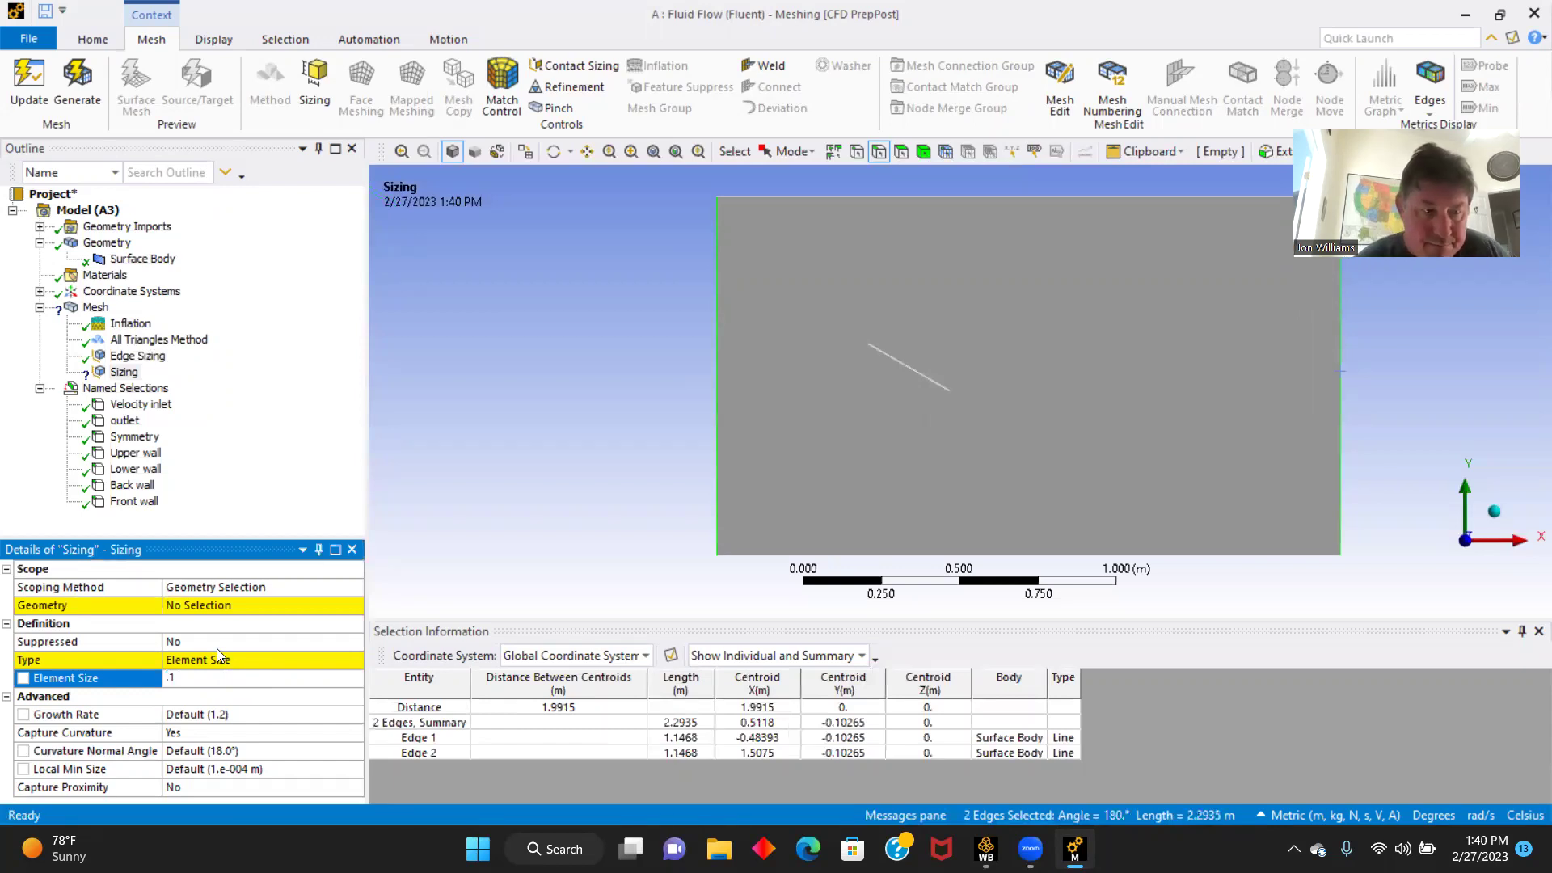
text(.1)
click(218, 602)
click(219, 602)
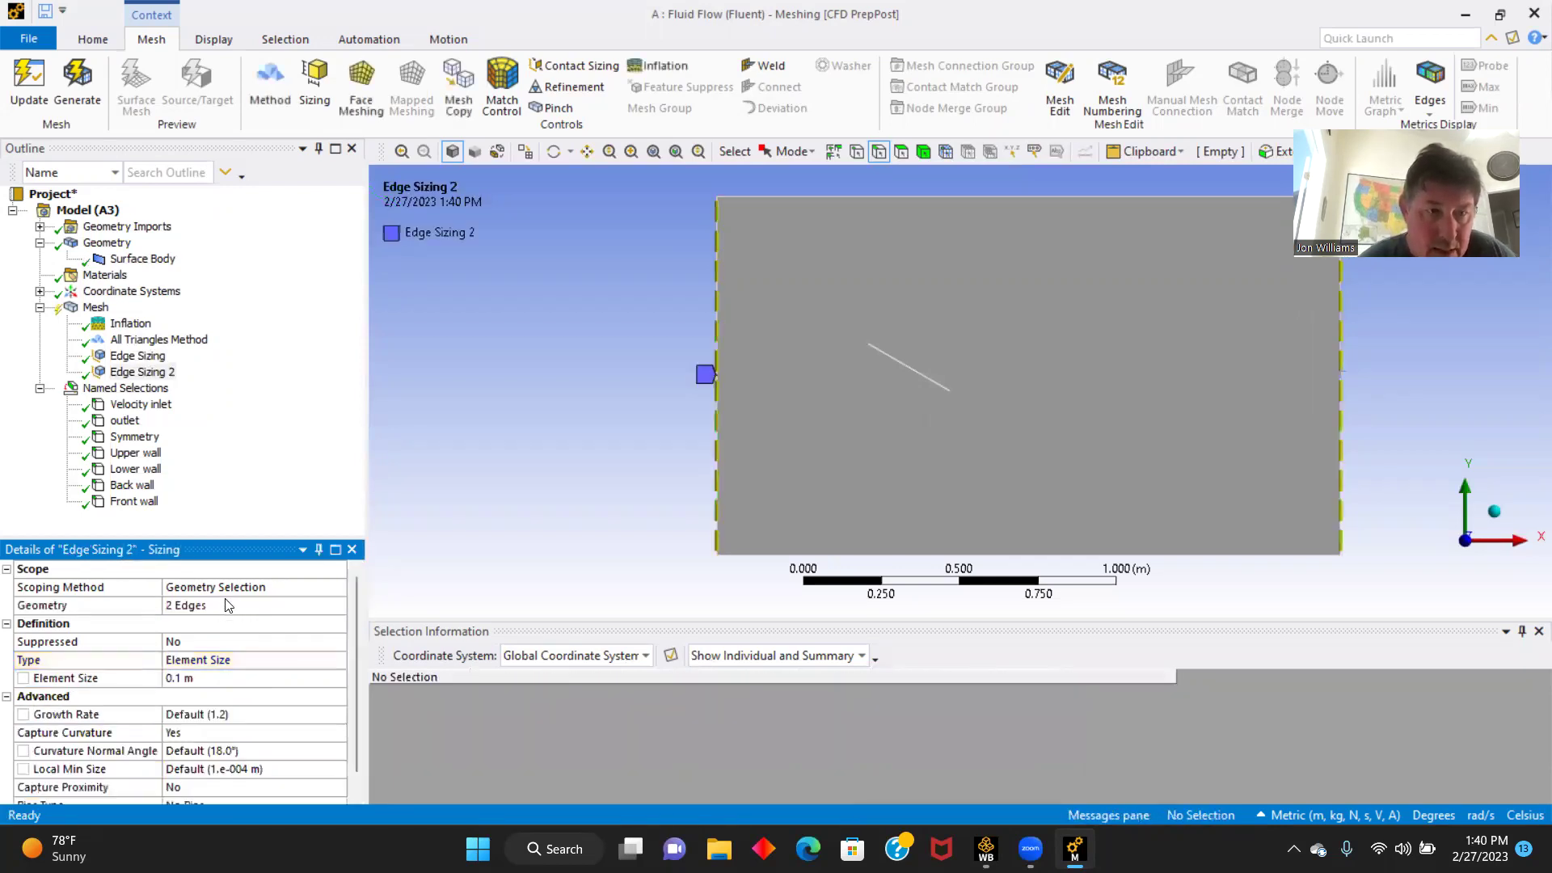
- Regenerate the triangle mesh, review it, and close Meshing
click(79, 79)
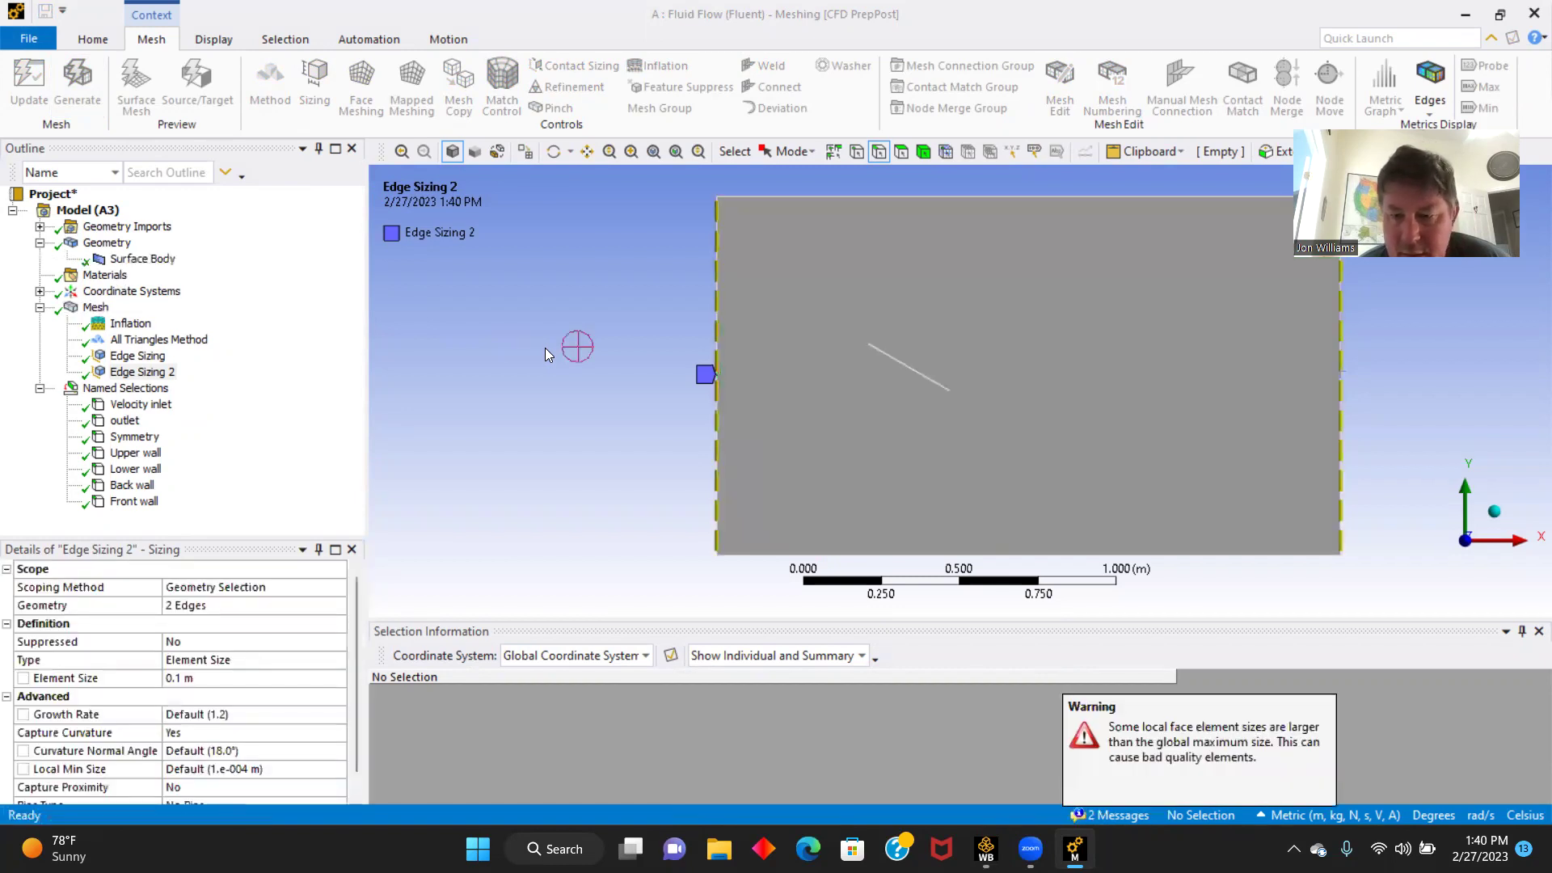
click(95, 307)
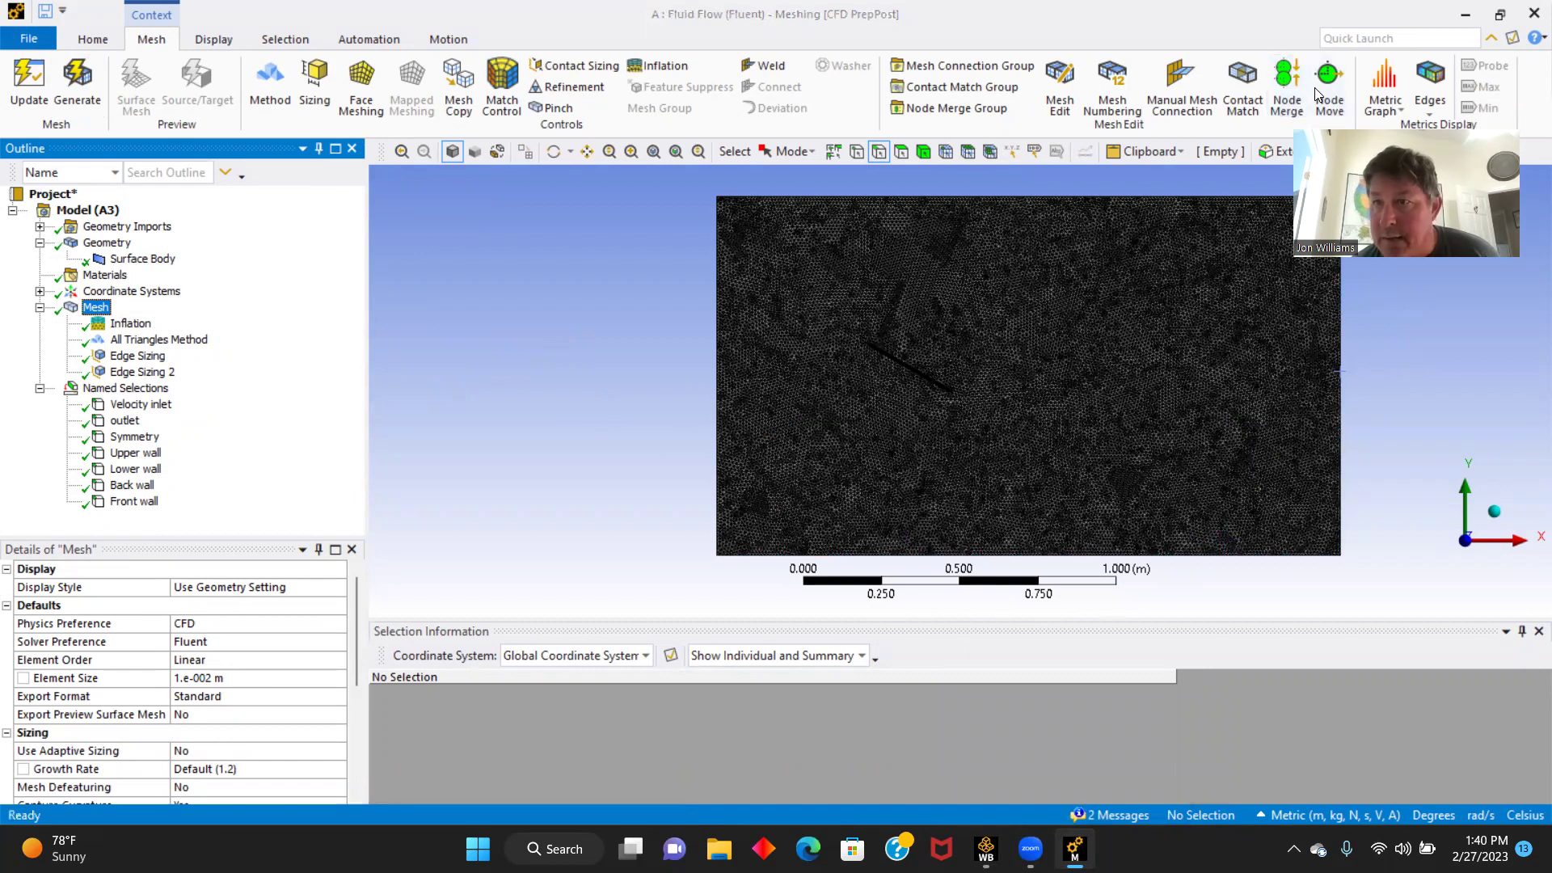
click(1530, 16)
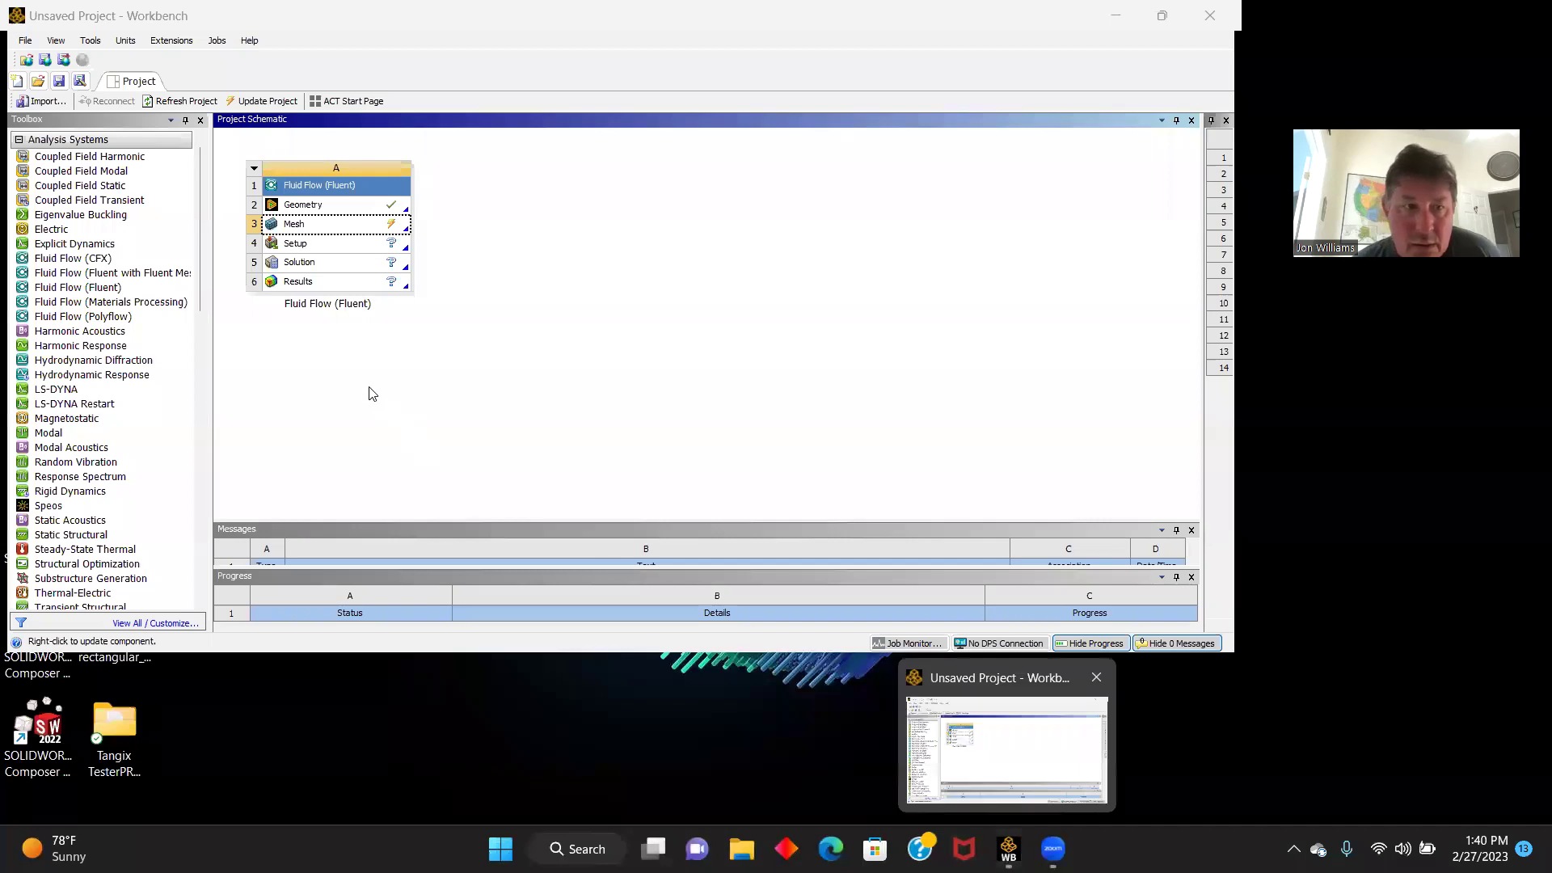
- Run Update on the Mesh cell of the Fluid Flow (Fluent) system
right_click(312, 225)
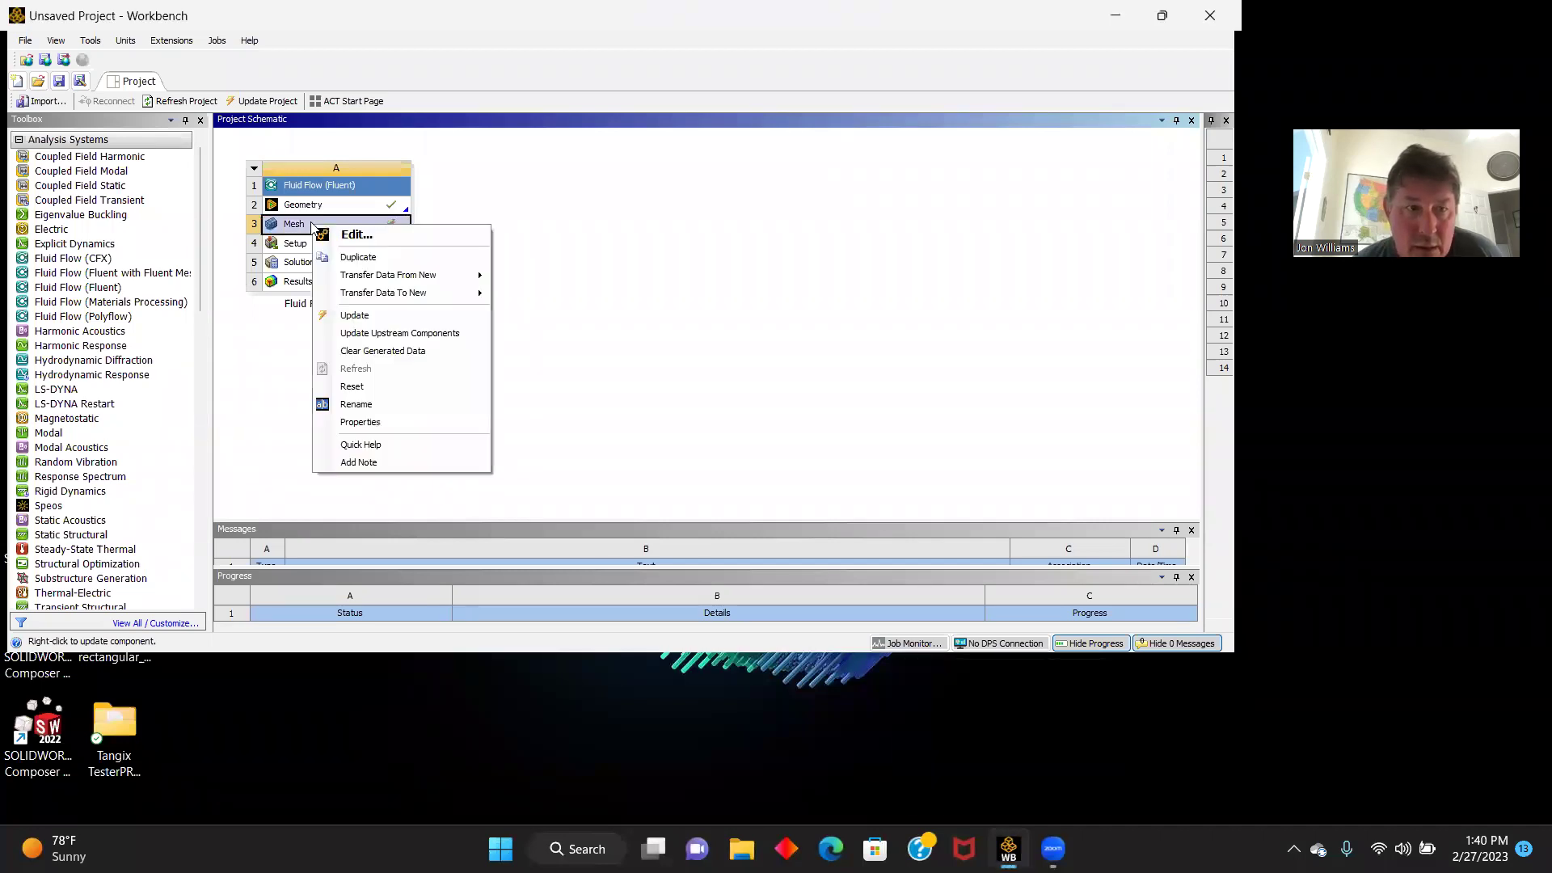
click(362, 315)
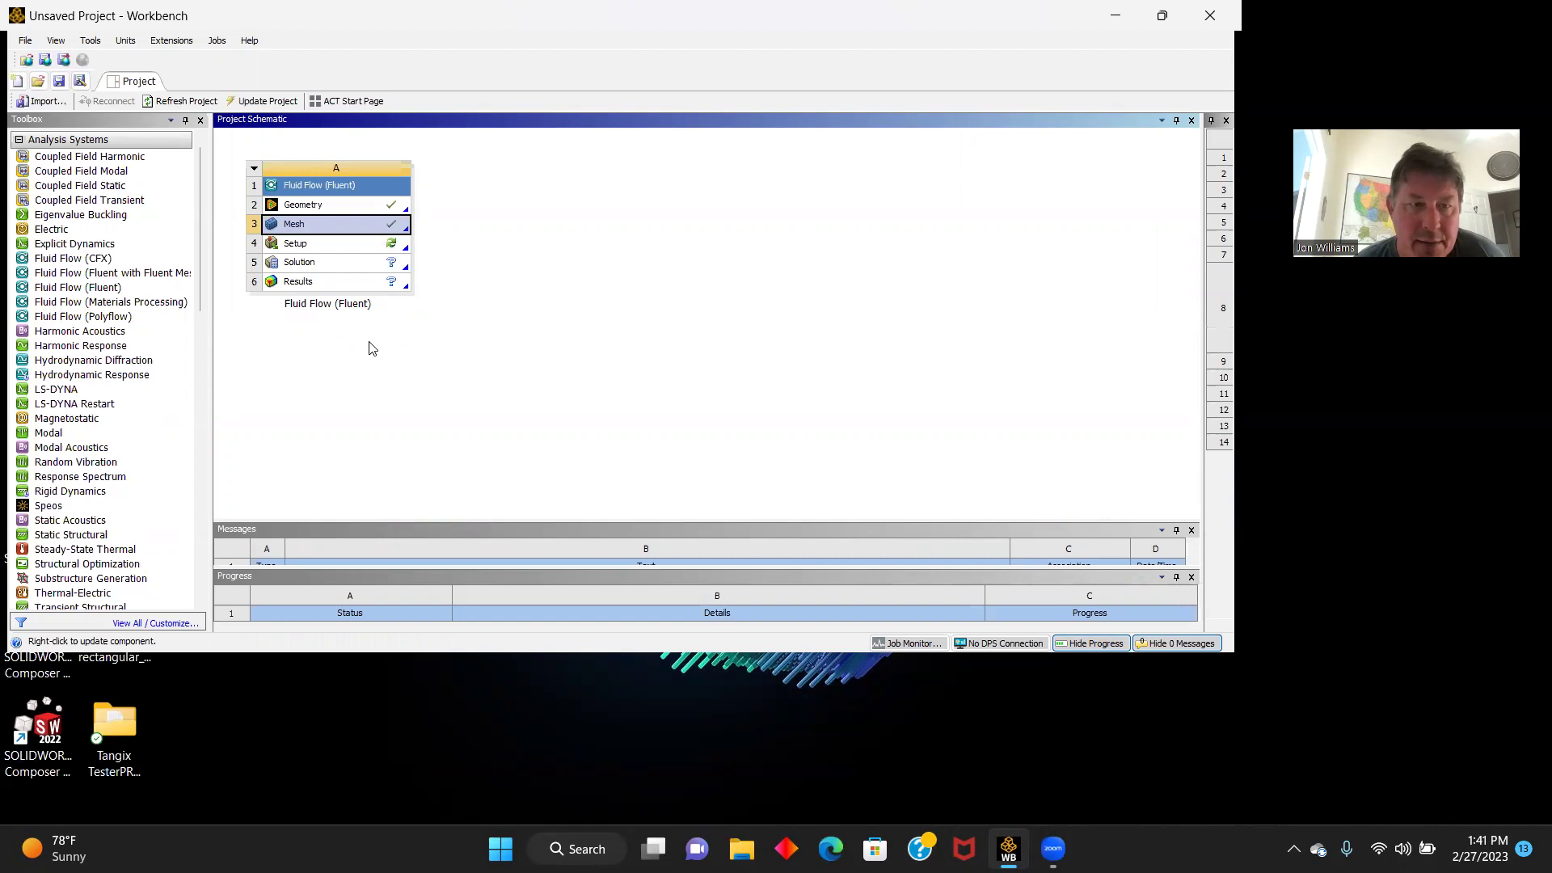
- Launch Fluent from Setup with Double Precision and 4 solver processes
double_click(297, 244)
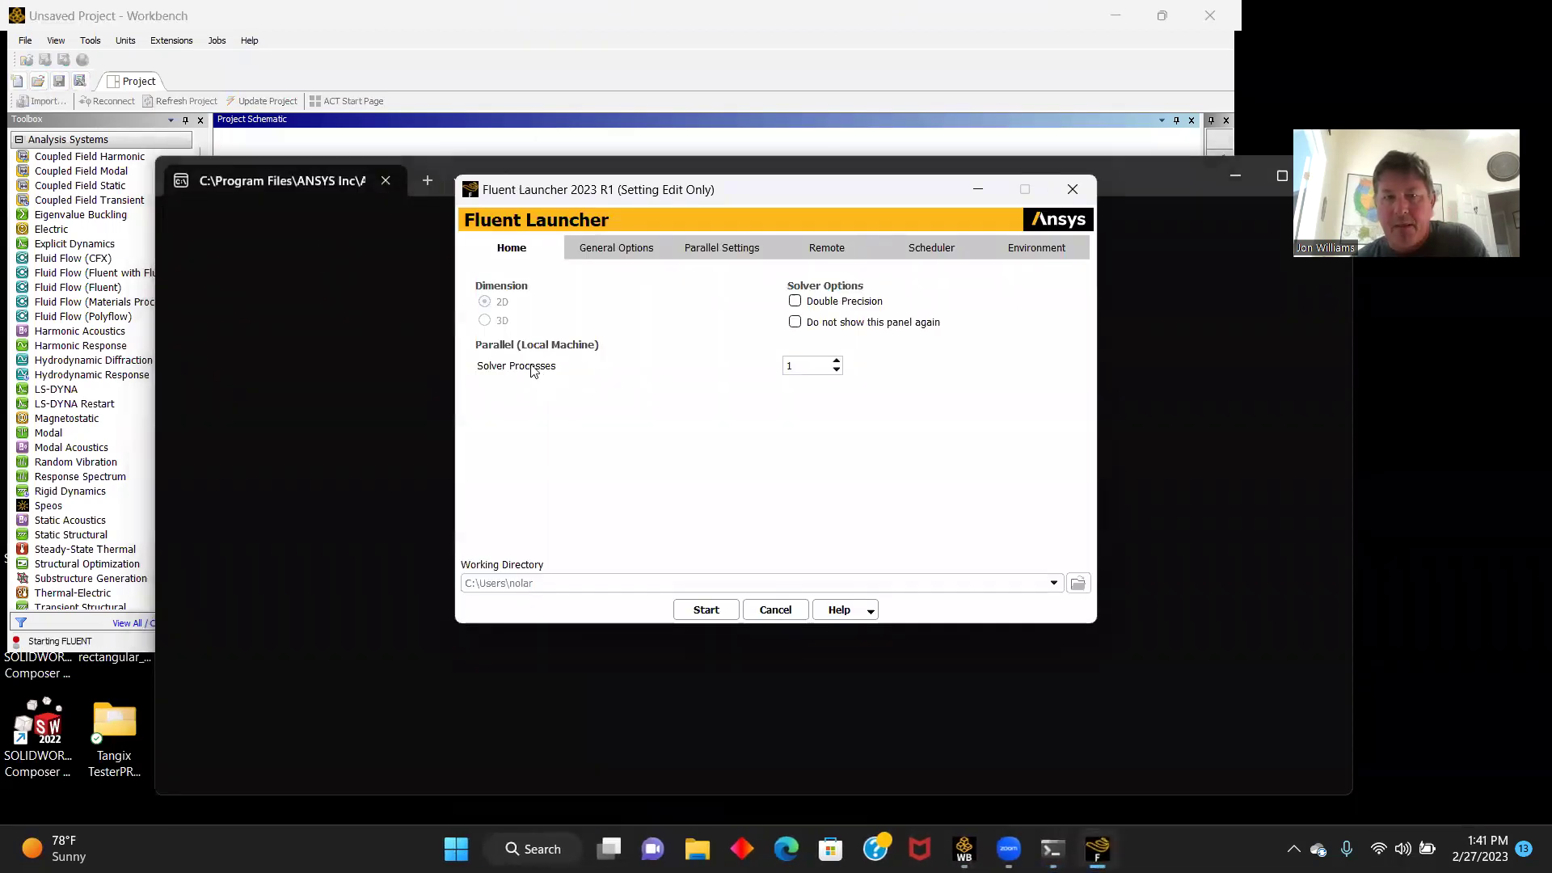
click(796, 302)
click(836, 361)
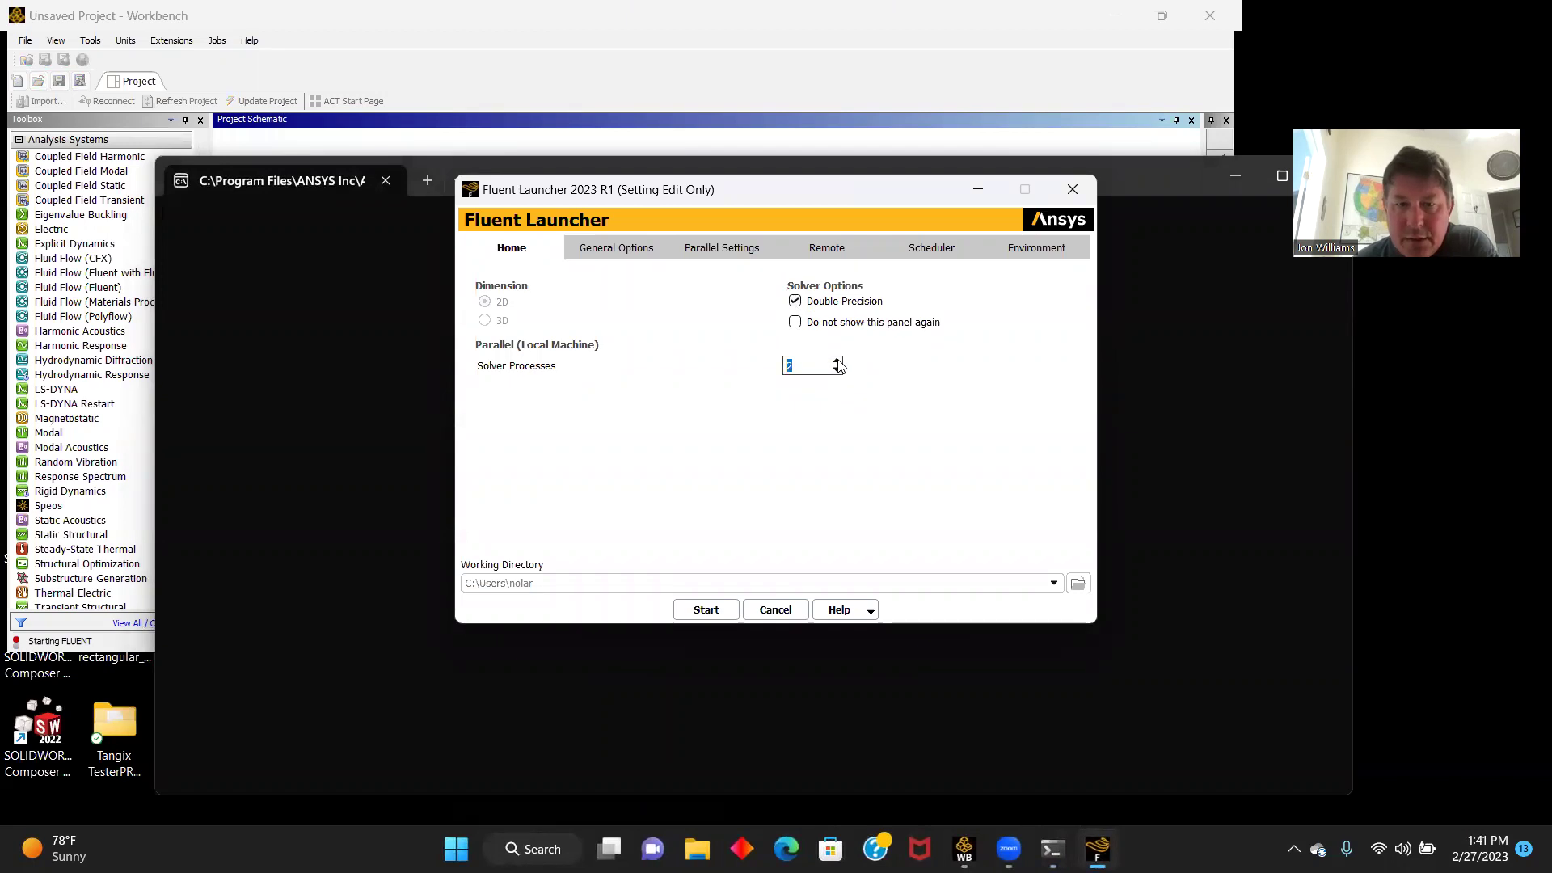
click(837, 361)
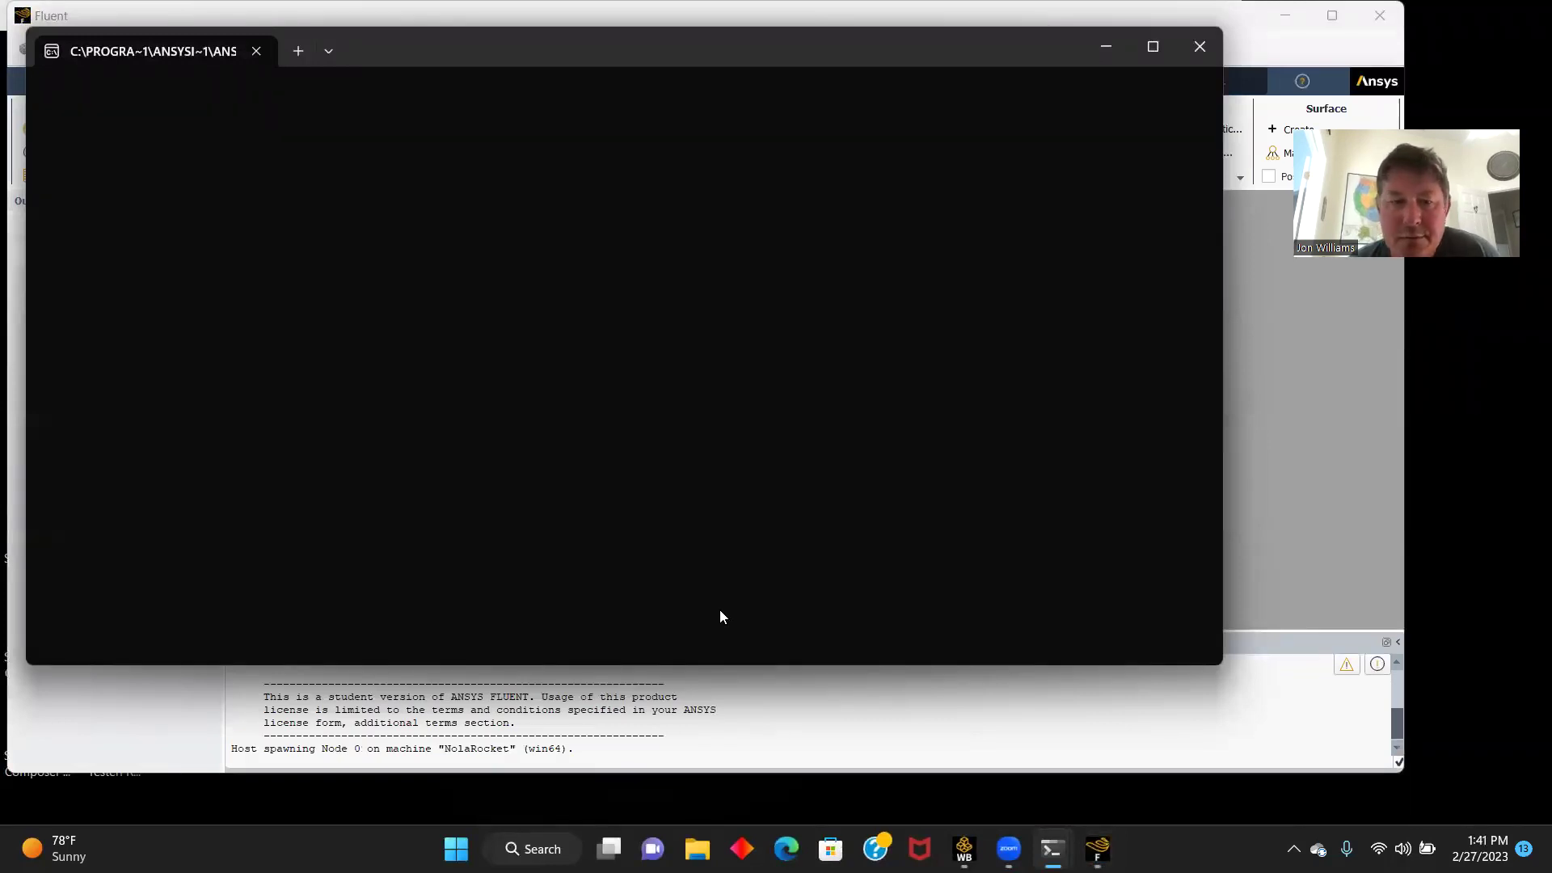
click(1255, 432)
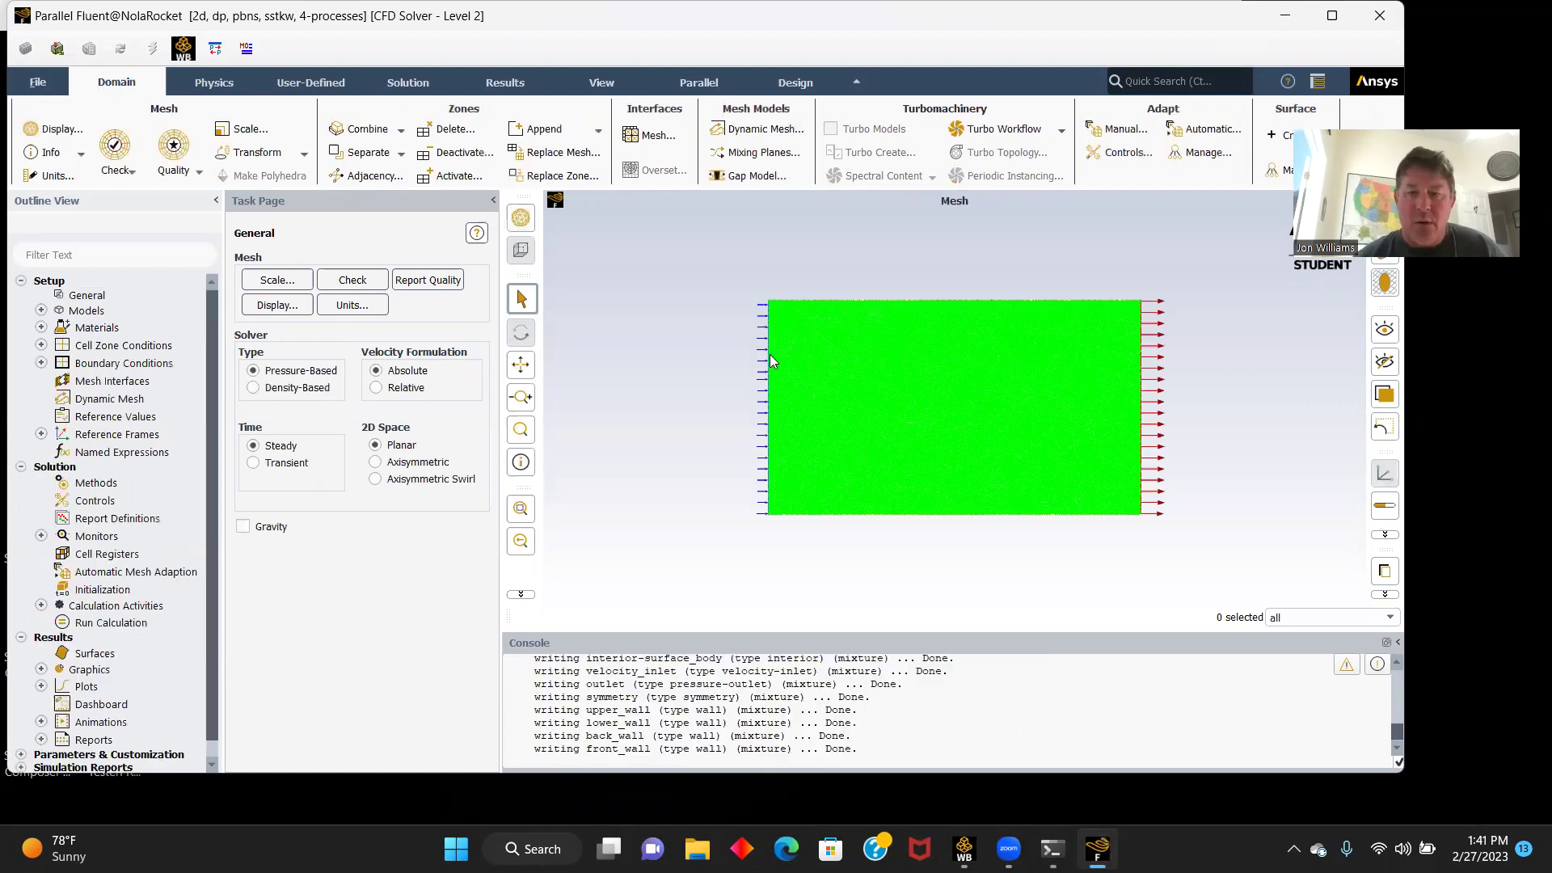
- Set the viscous model to k-epsilon with Enhanced Wall Treatment and Pressure Gradient Effects
double_click(75, 320)
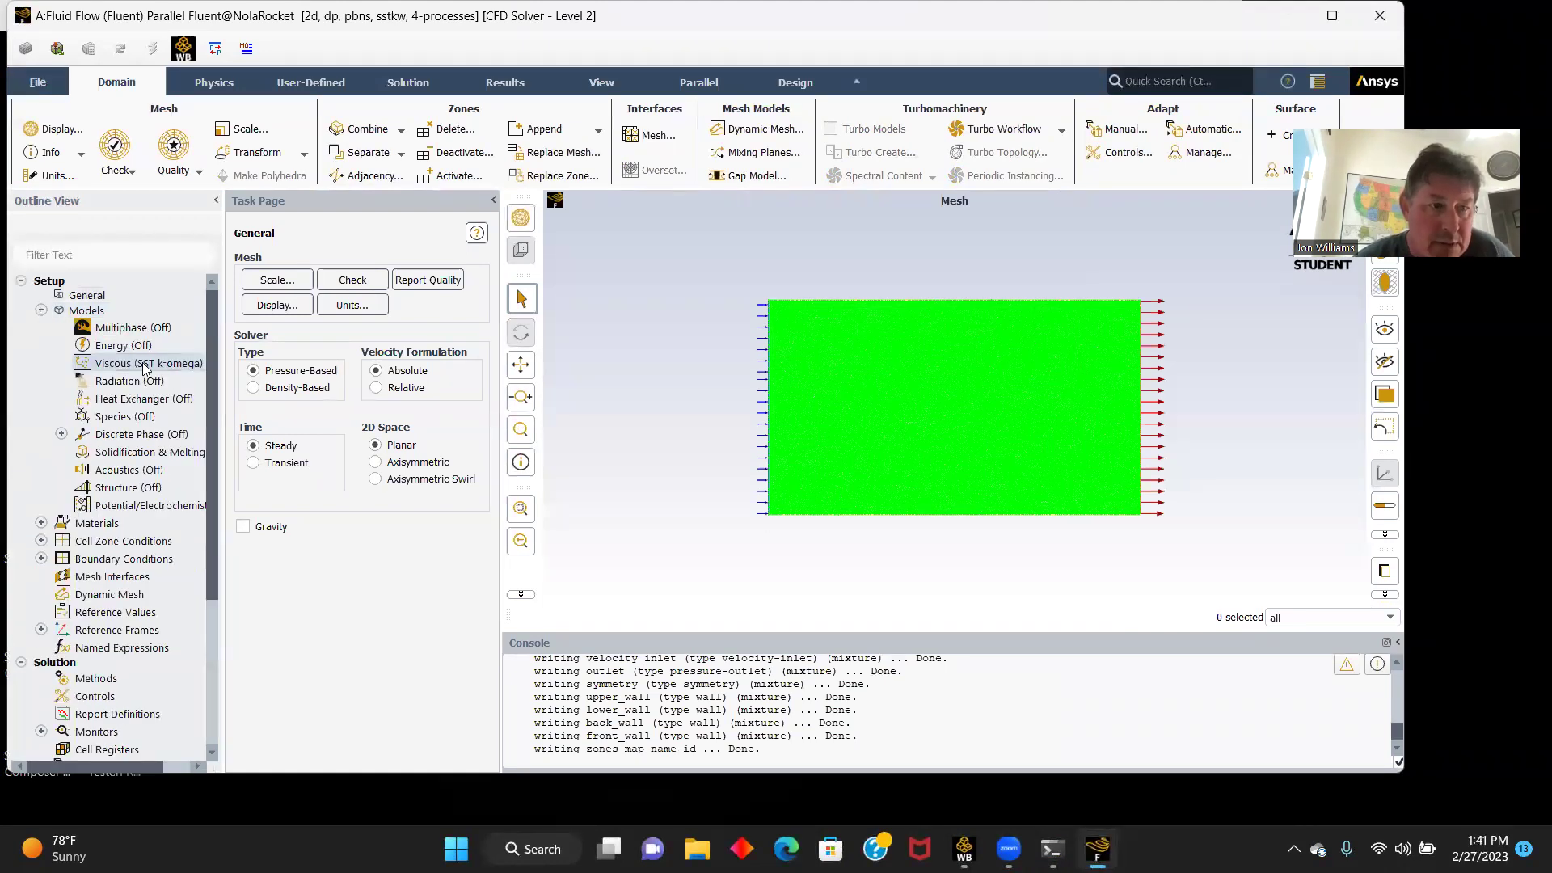
double_click(138, 366)
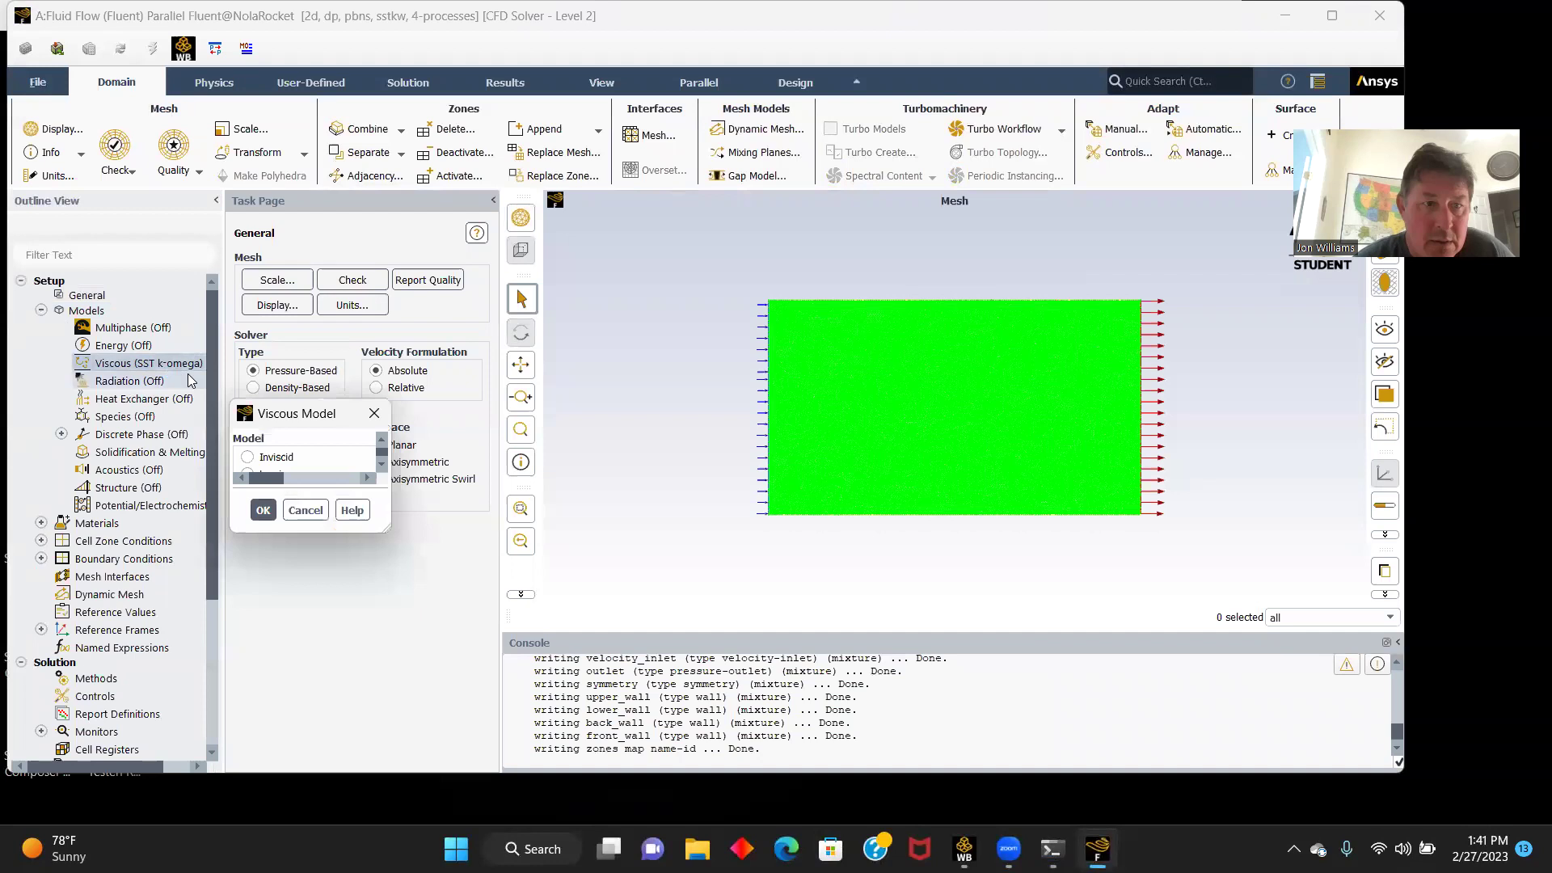
click(567, 242)
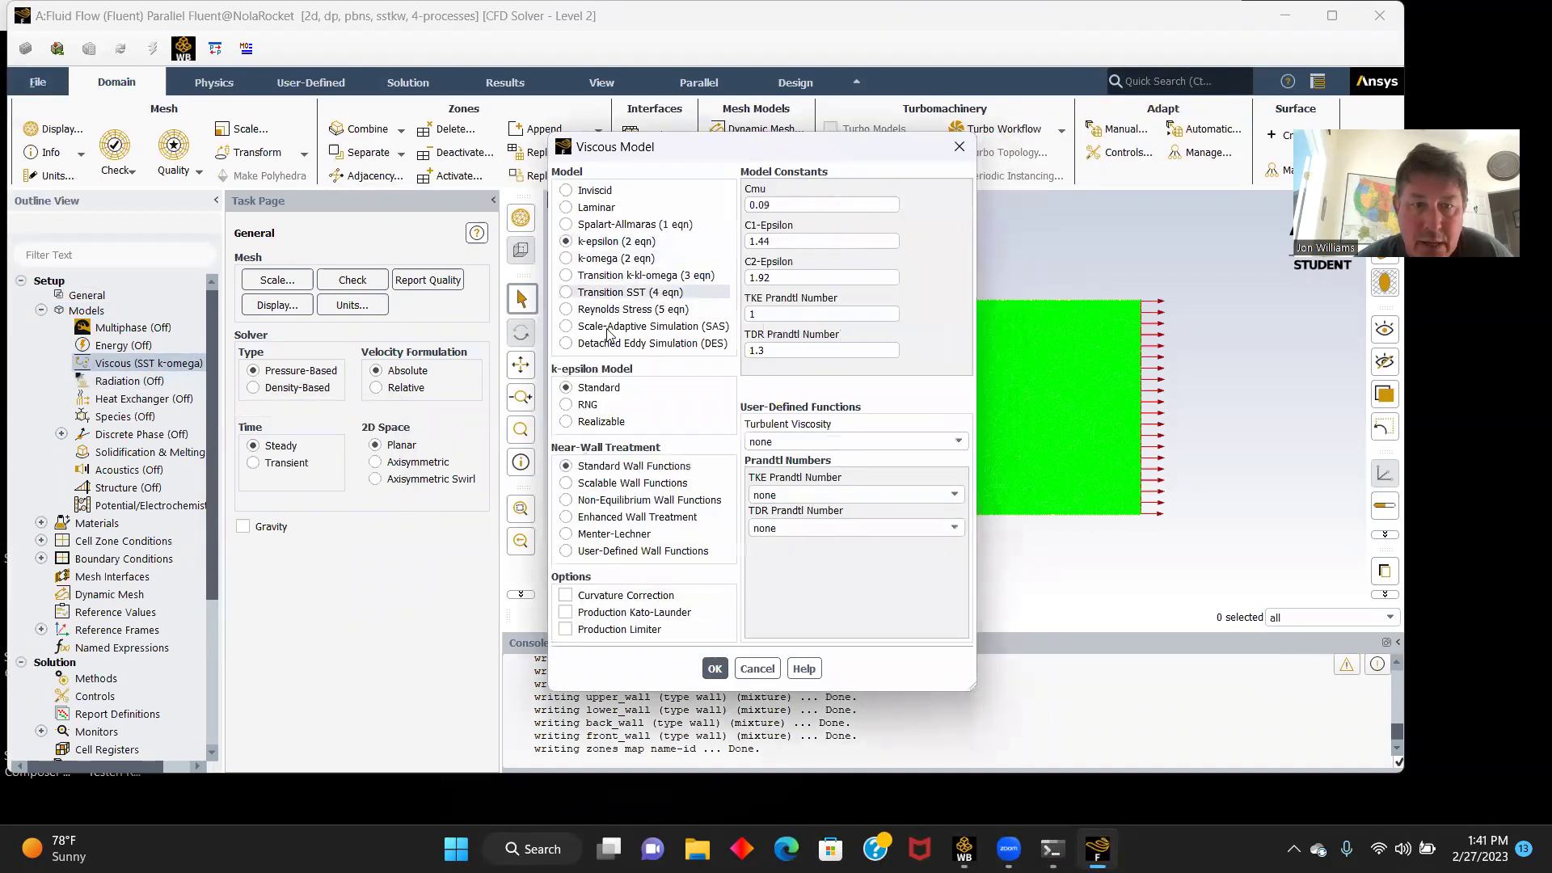
click(566, 517)
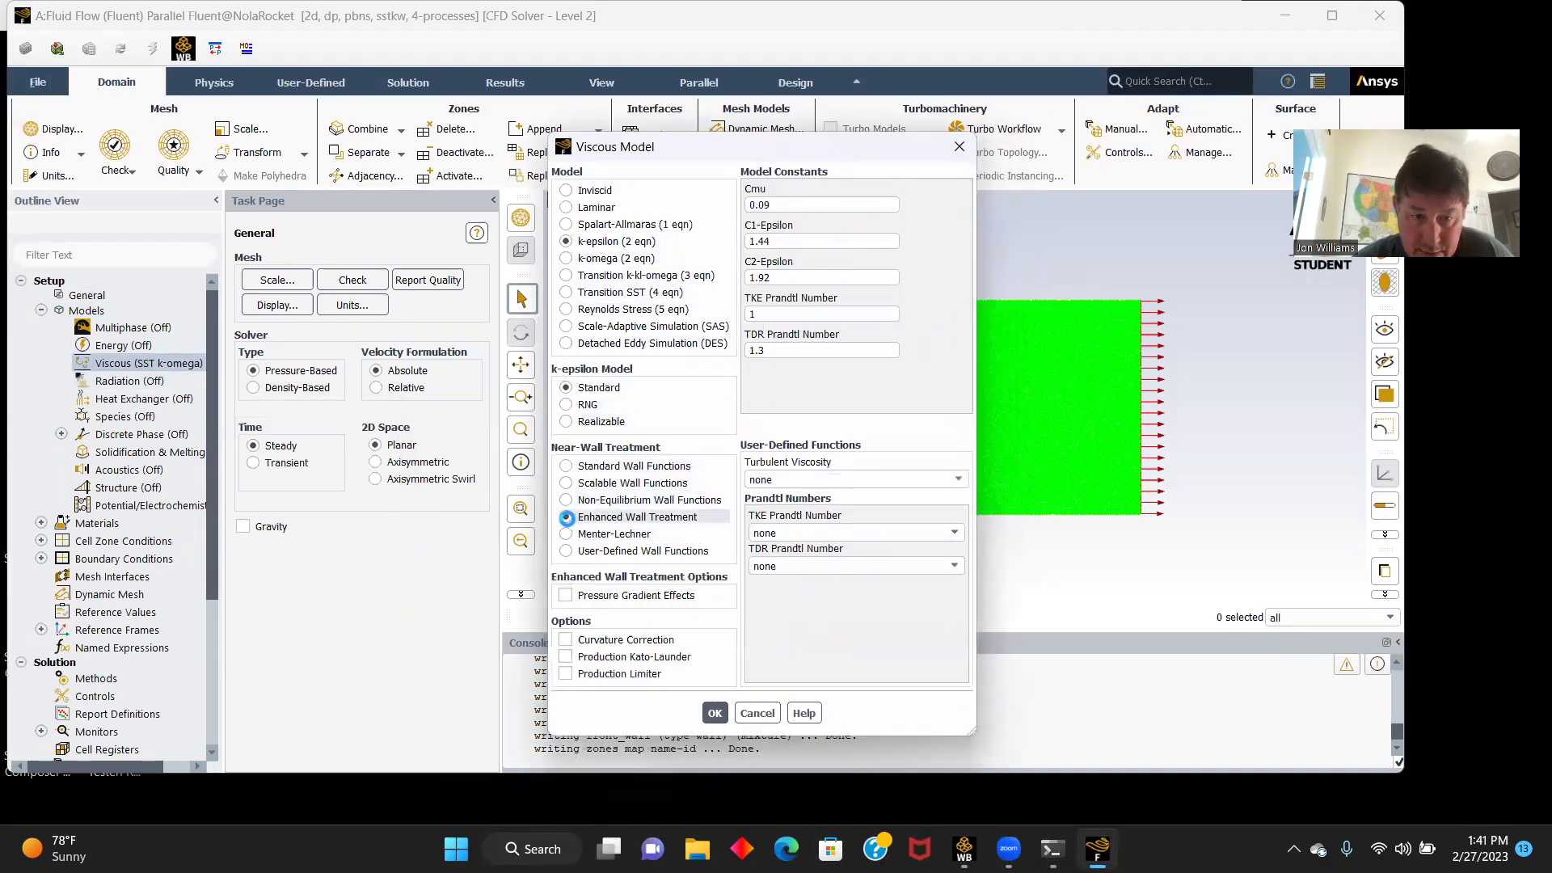
click(566, 595)
click(715, 713)
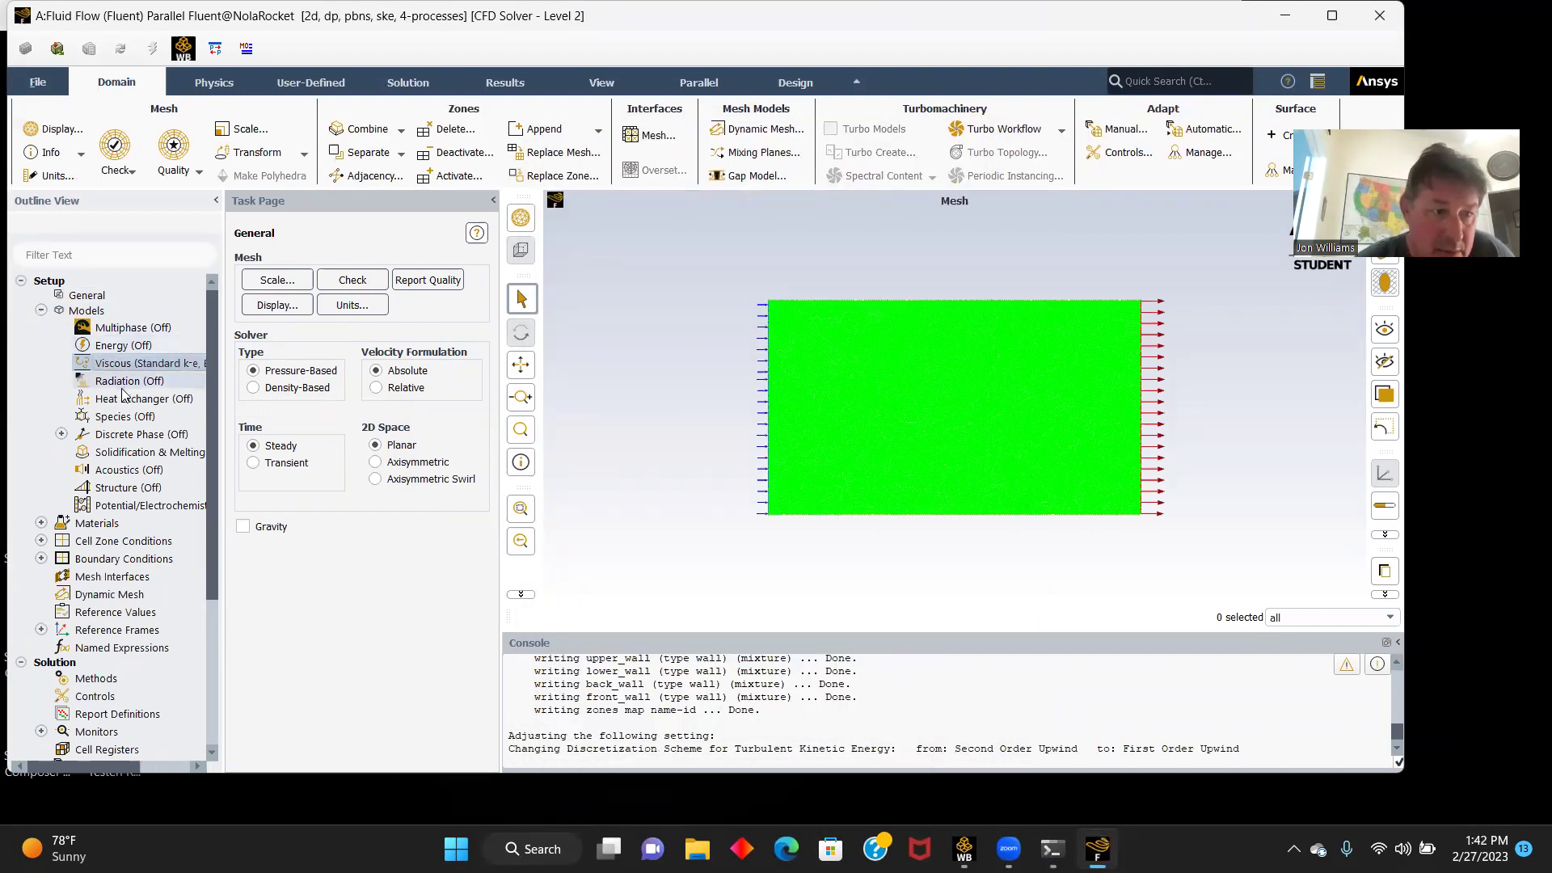
click(41, 524)
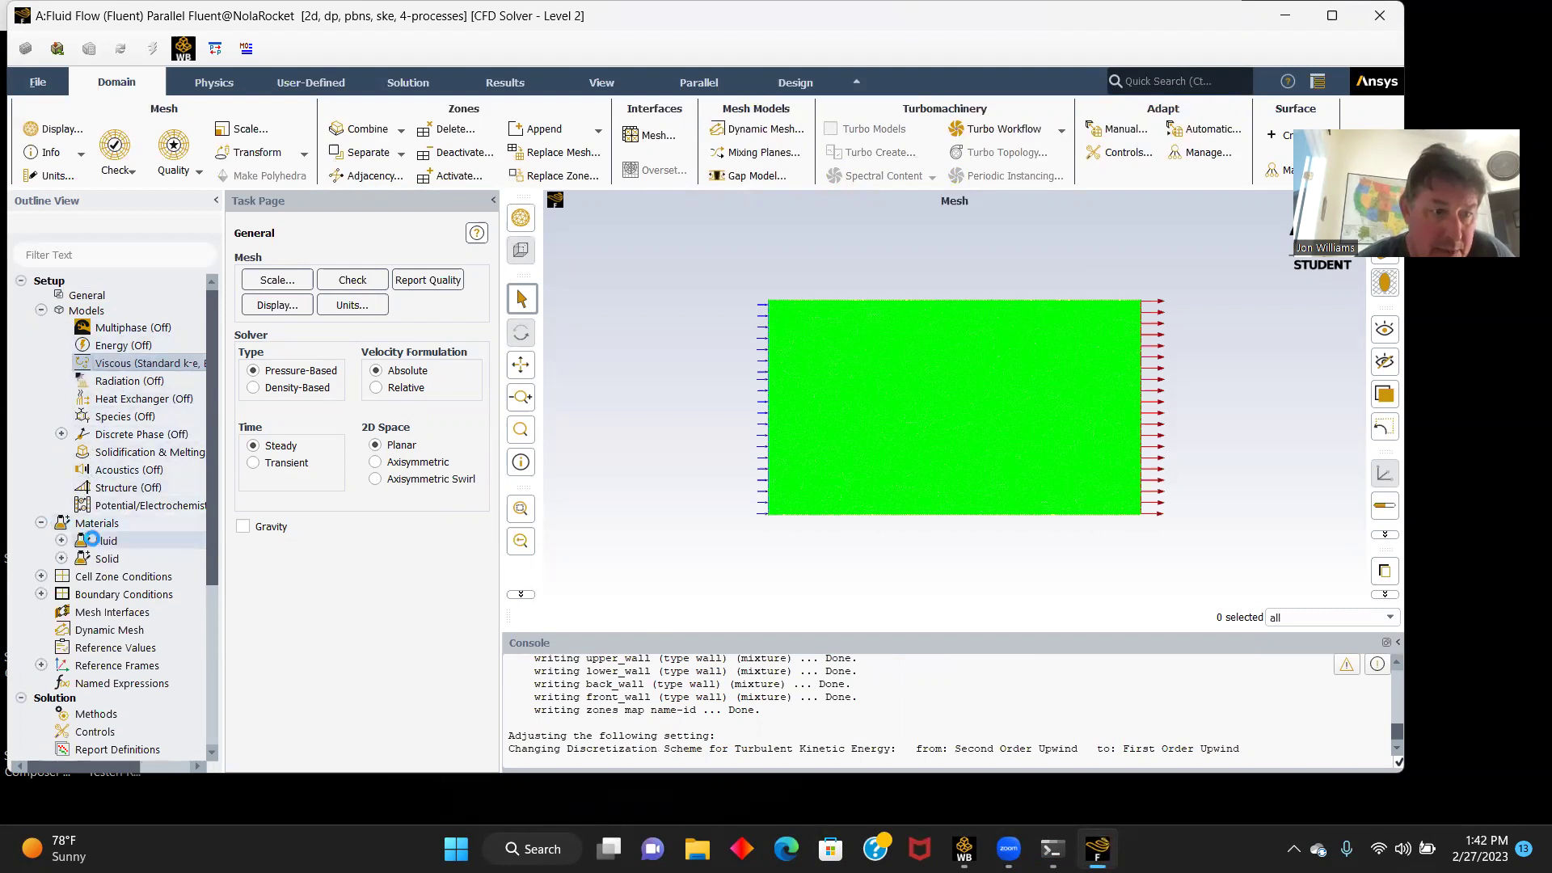
- Change air to density 1.2 kg/m³ and viscosity 1.8e-05 kg/(m·s)
click(62, 541)
double_click(153, 559)
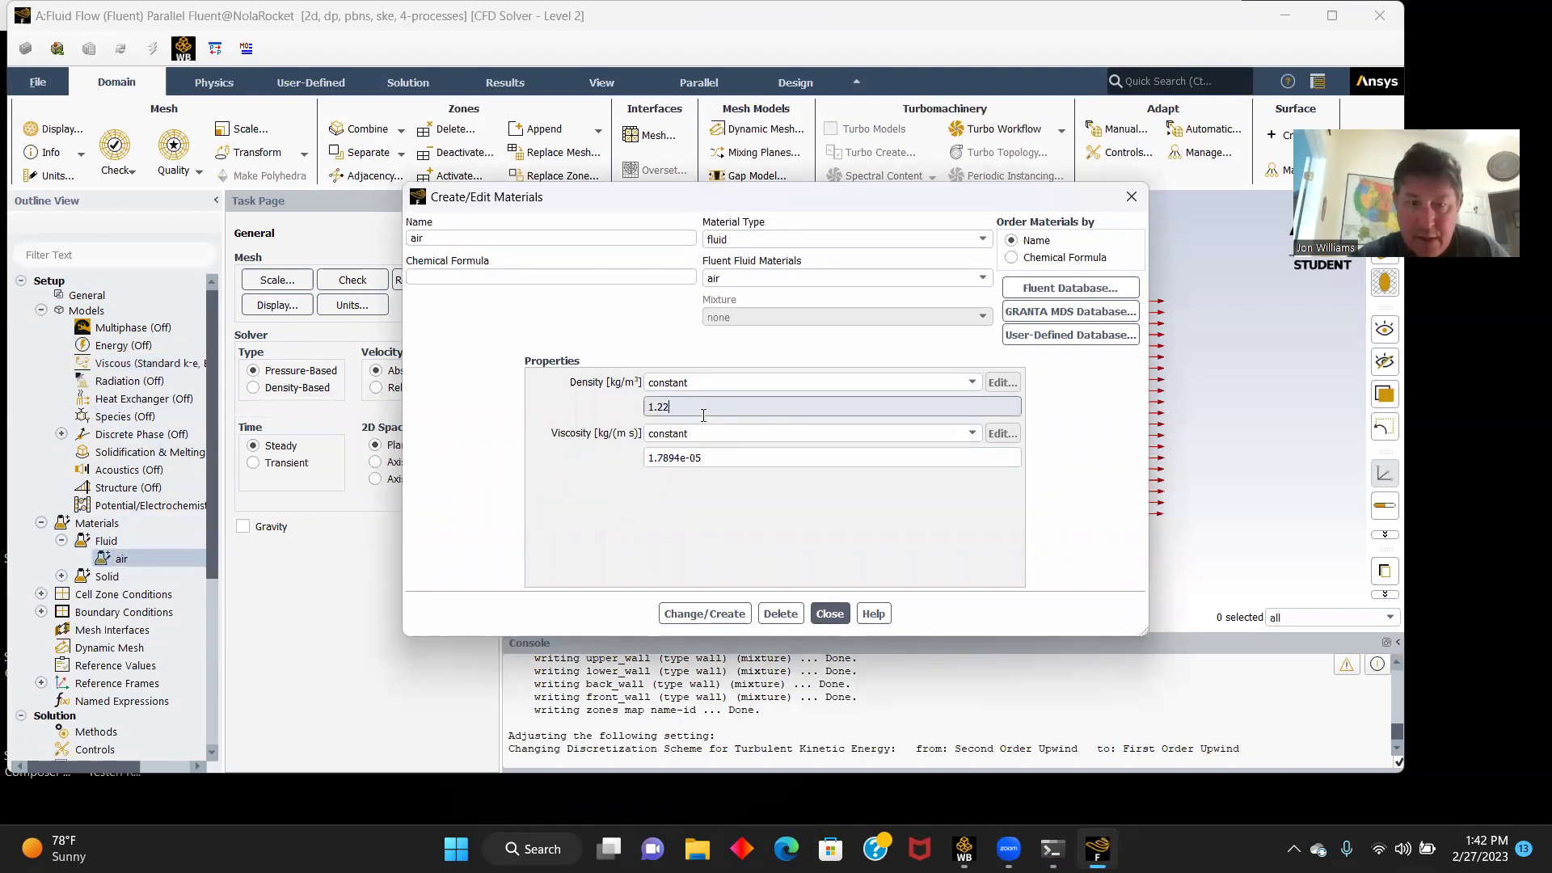
click(719, 457)
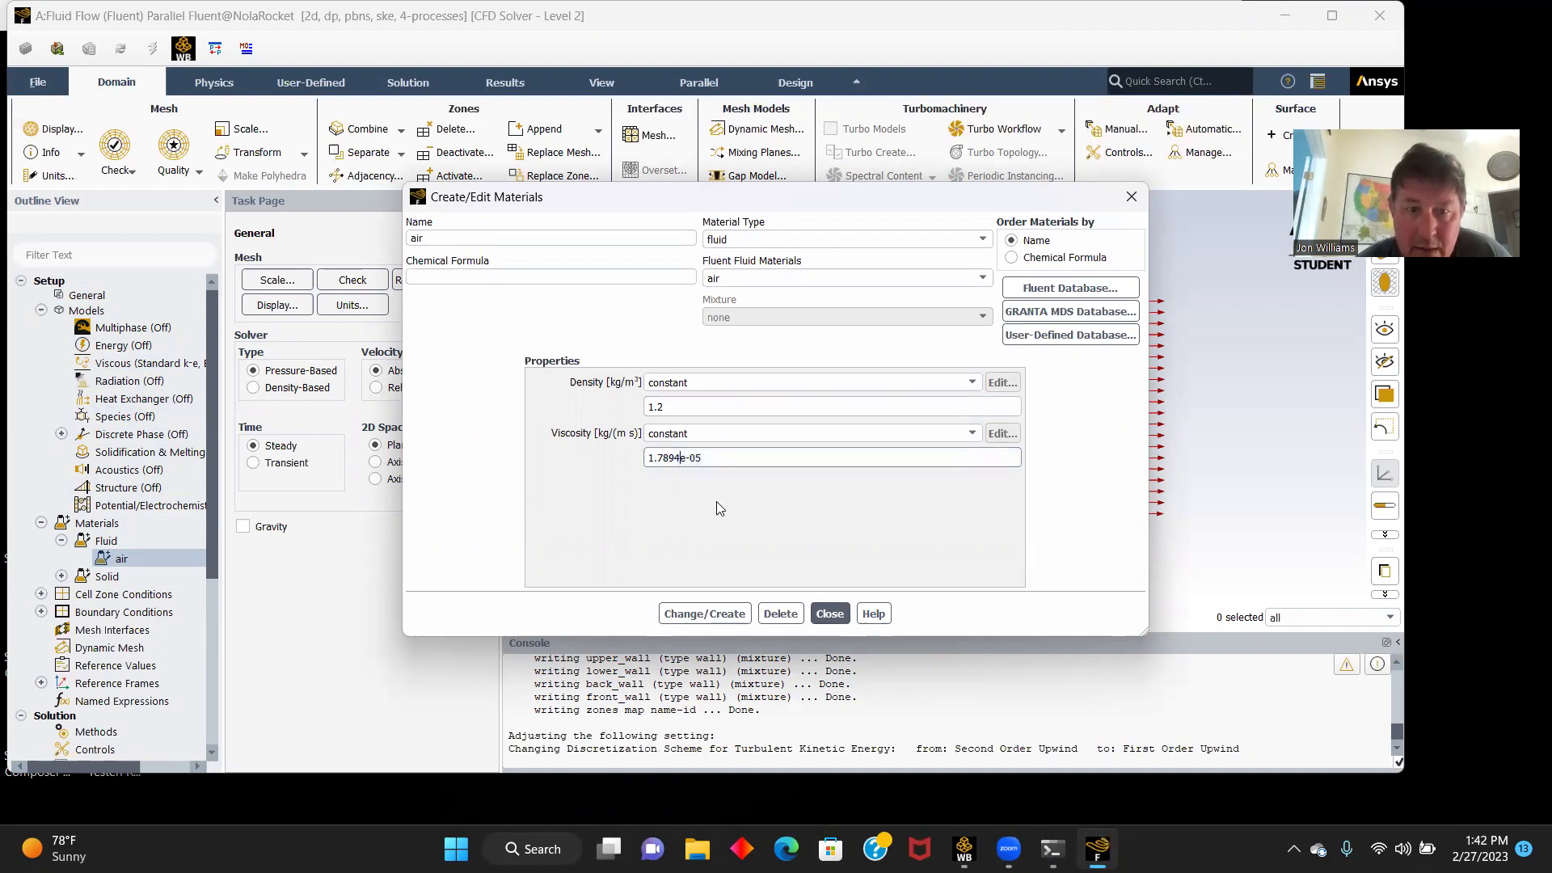
key(BackSpace)
key(BackSpace)
key(BackSpace)
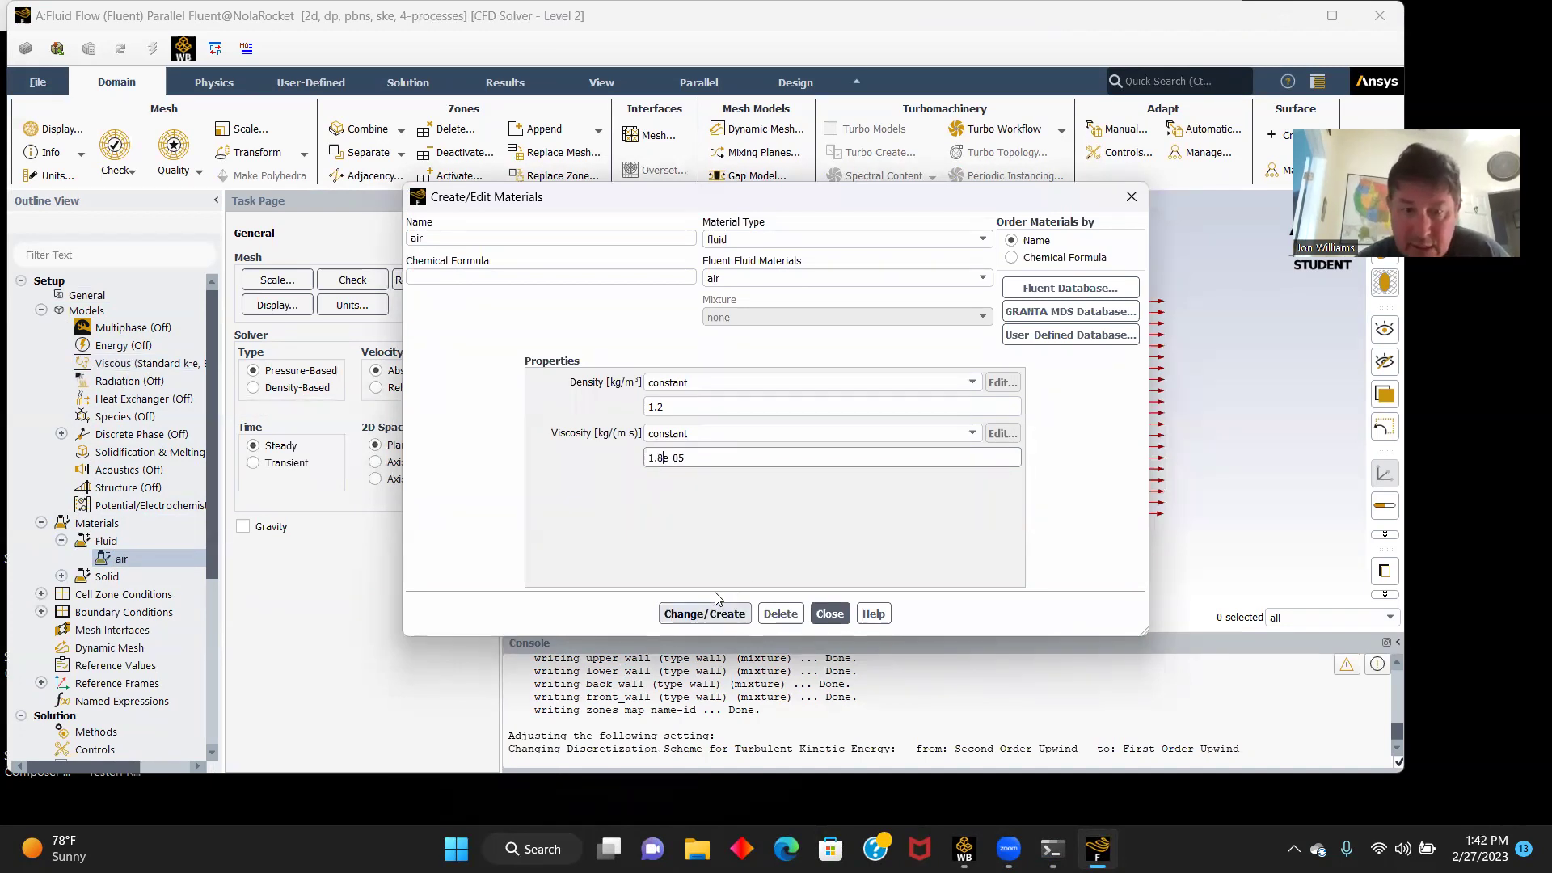
click(704, 613)
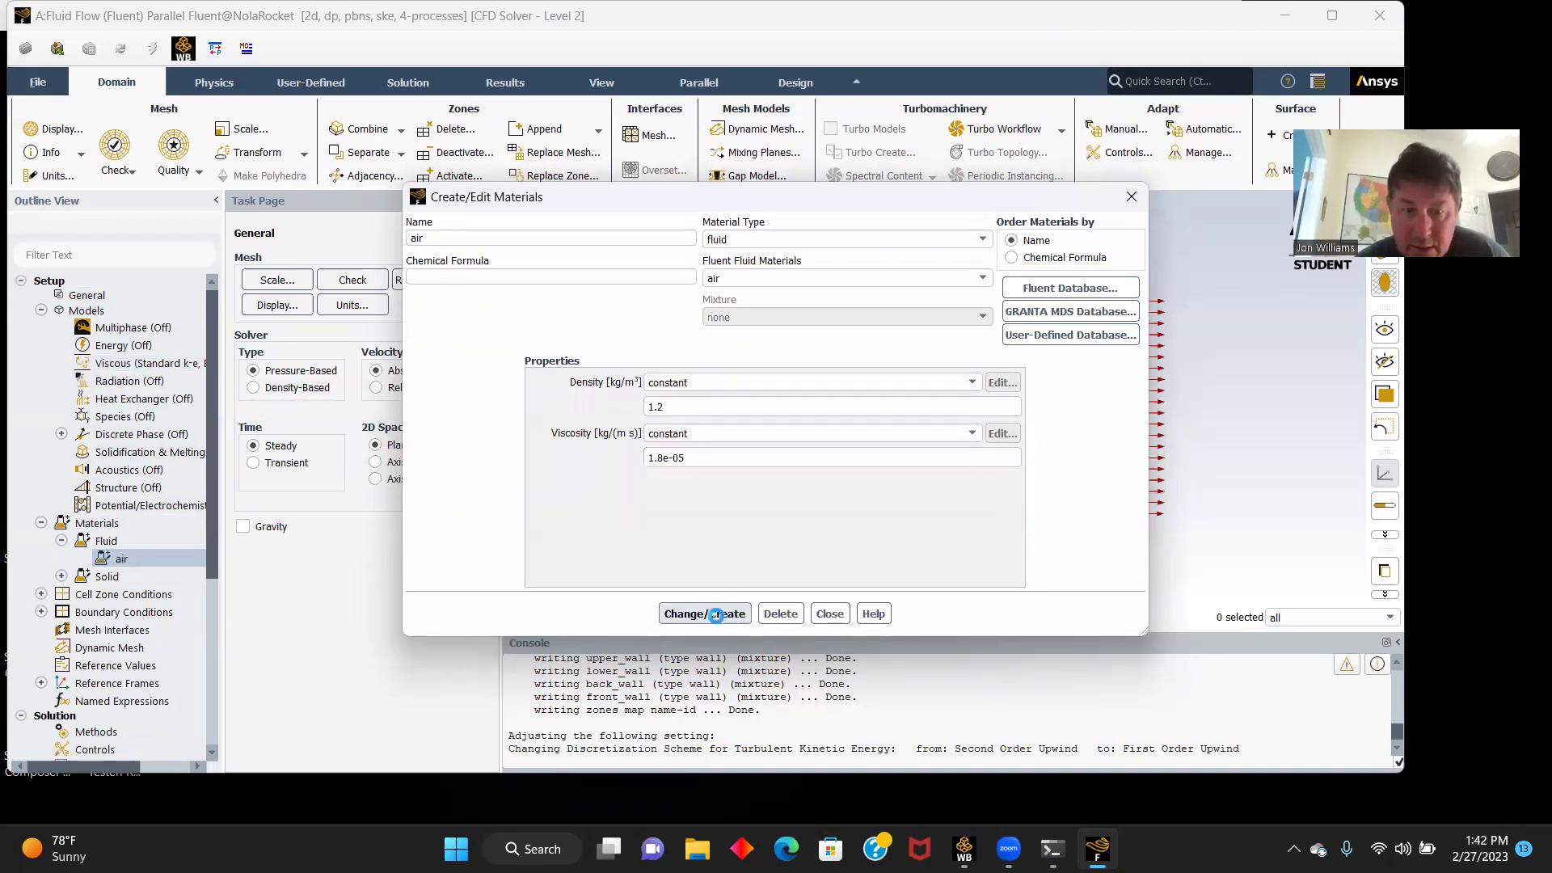
click(826, 616)
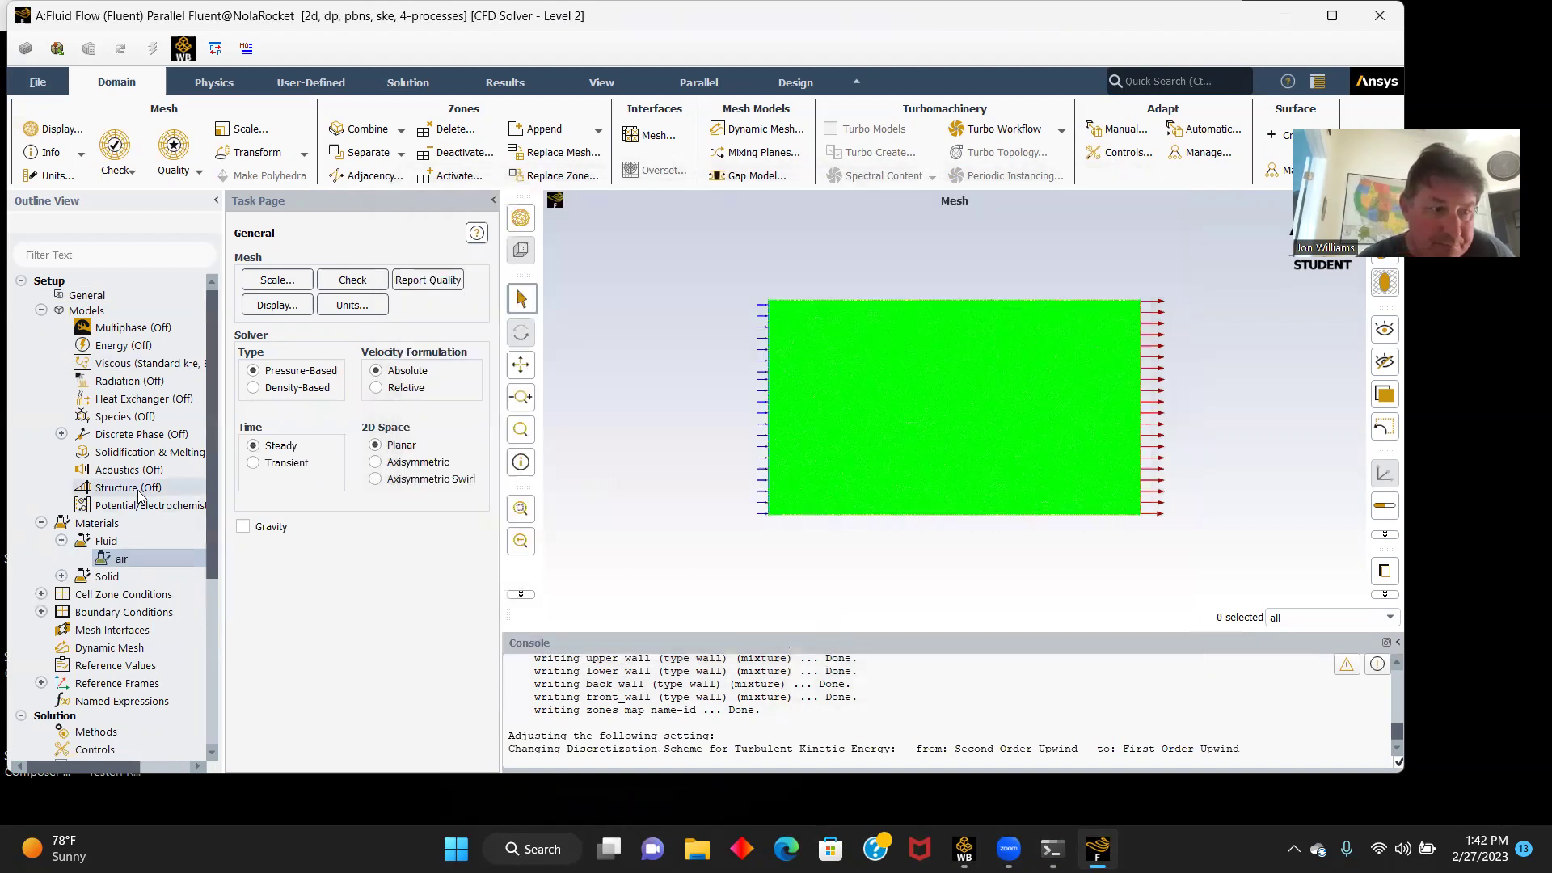
- Enter a 15 m/s velocity magnitude for velocity_inlet and apply it
scroll(146, 501, down, 2)
double_click(133, 519)
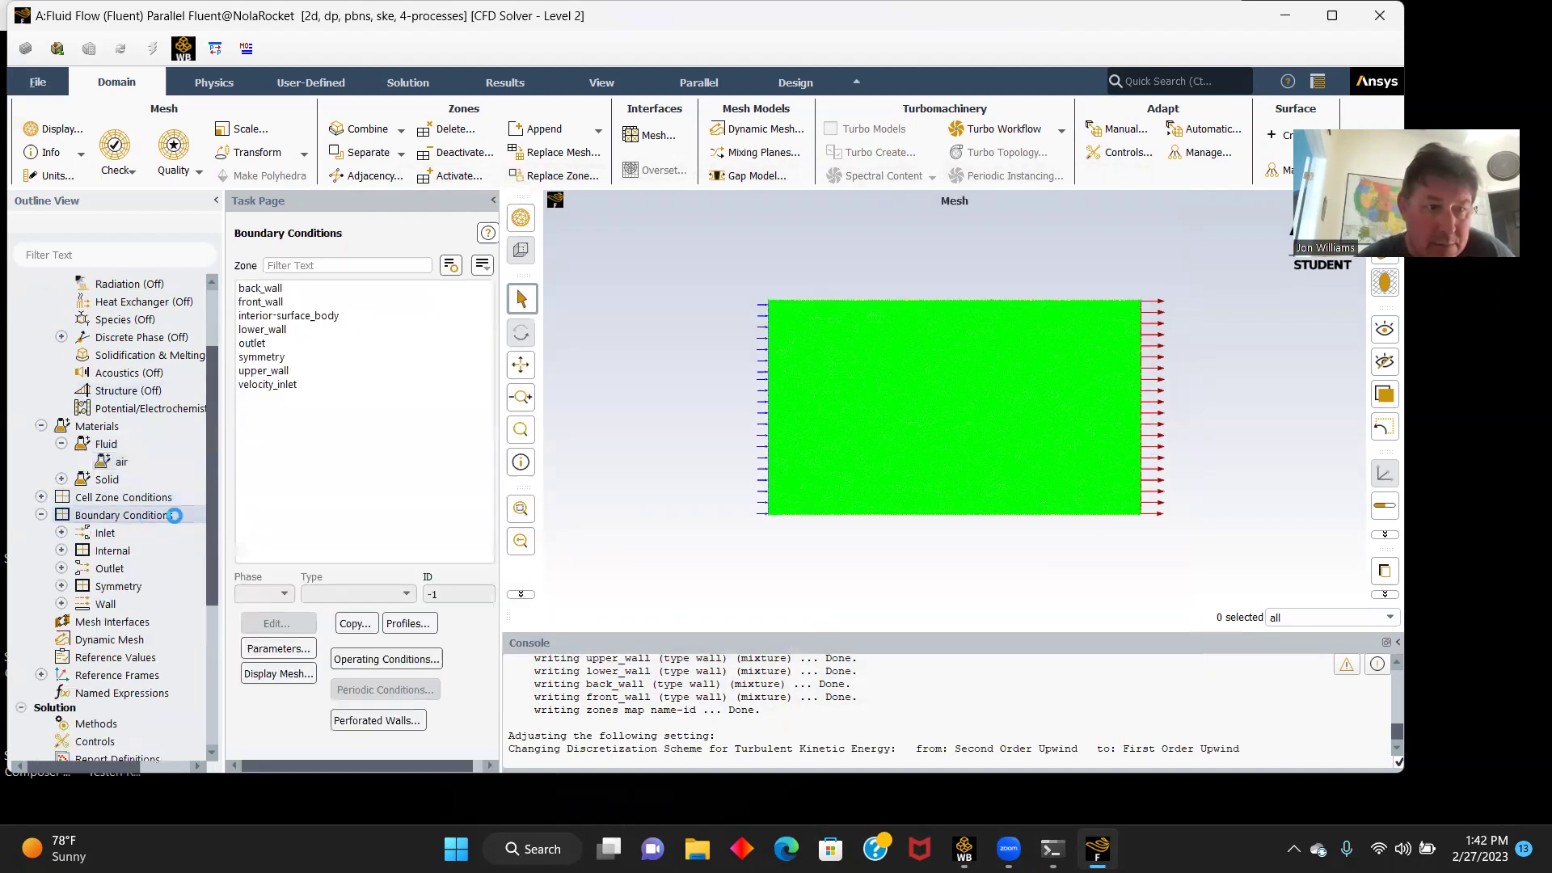
click(269, 384)
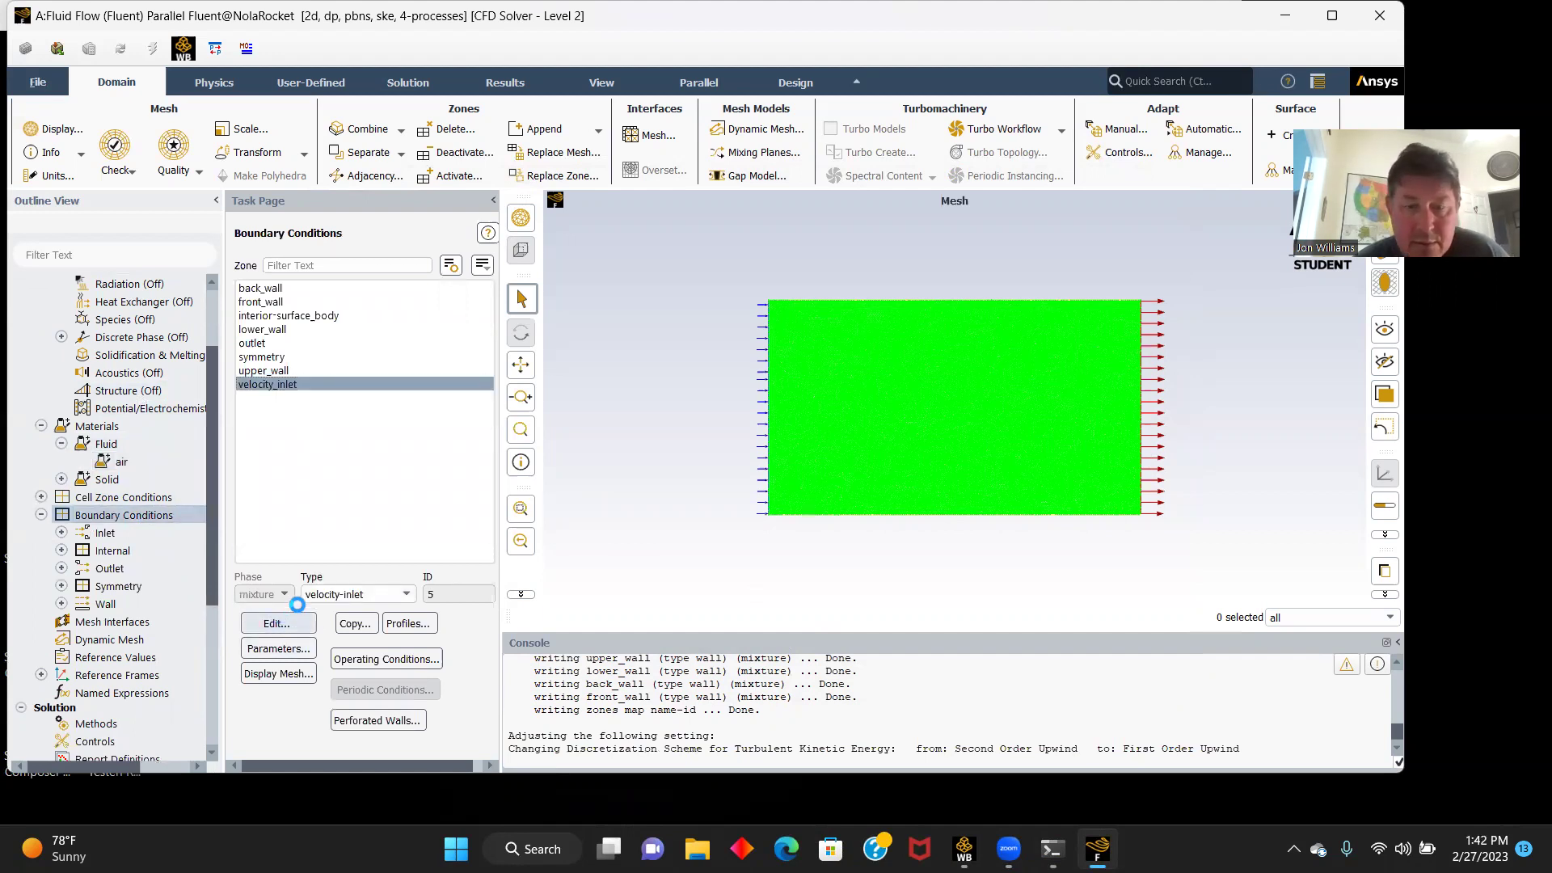
click(508, 561)
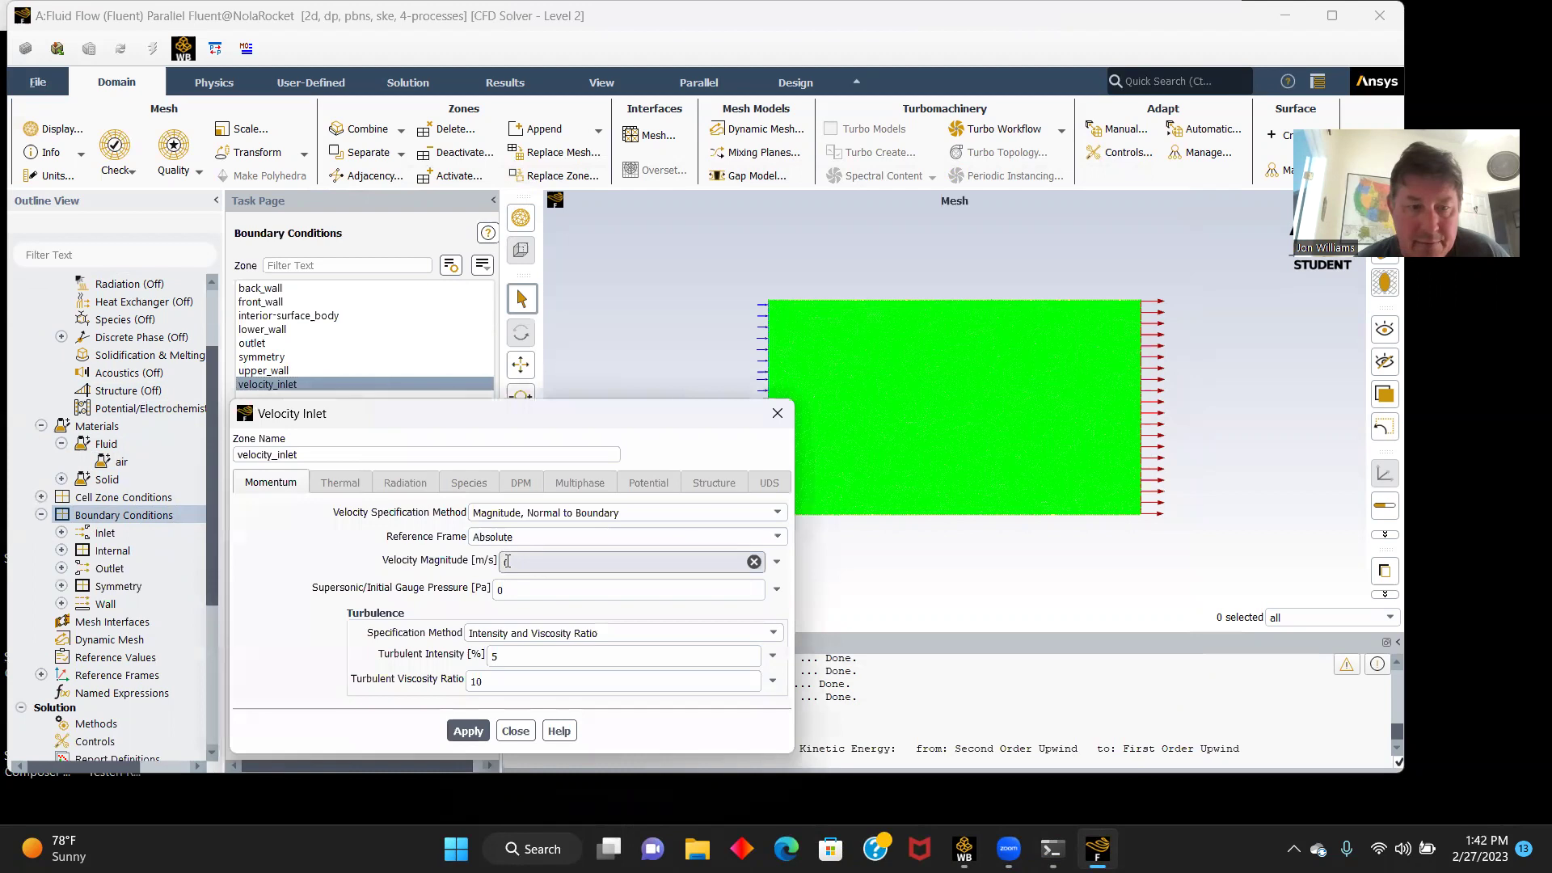
double_click(510, 562)
text(15)
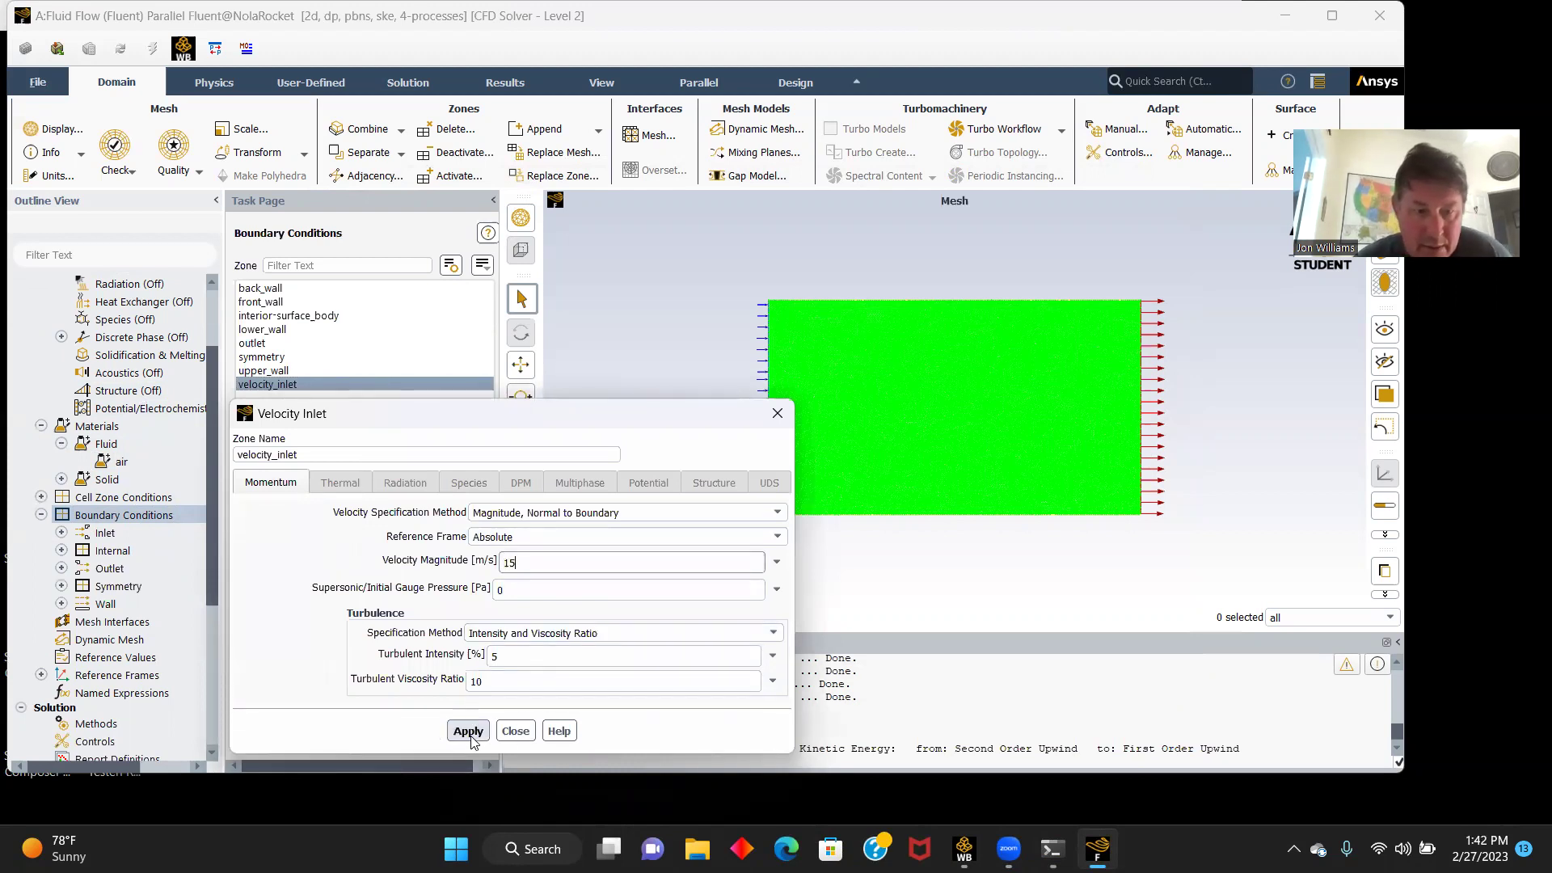
click(467, 731)
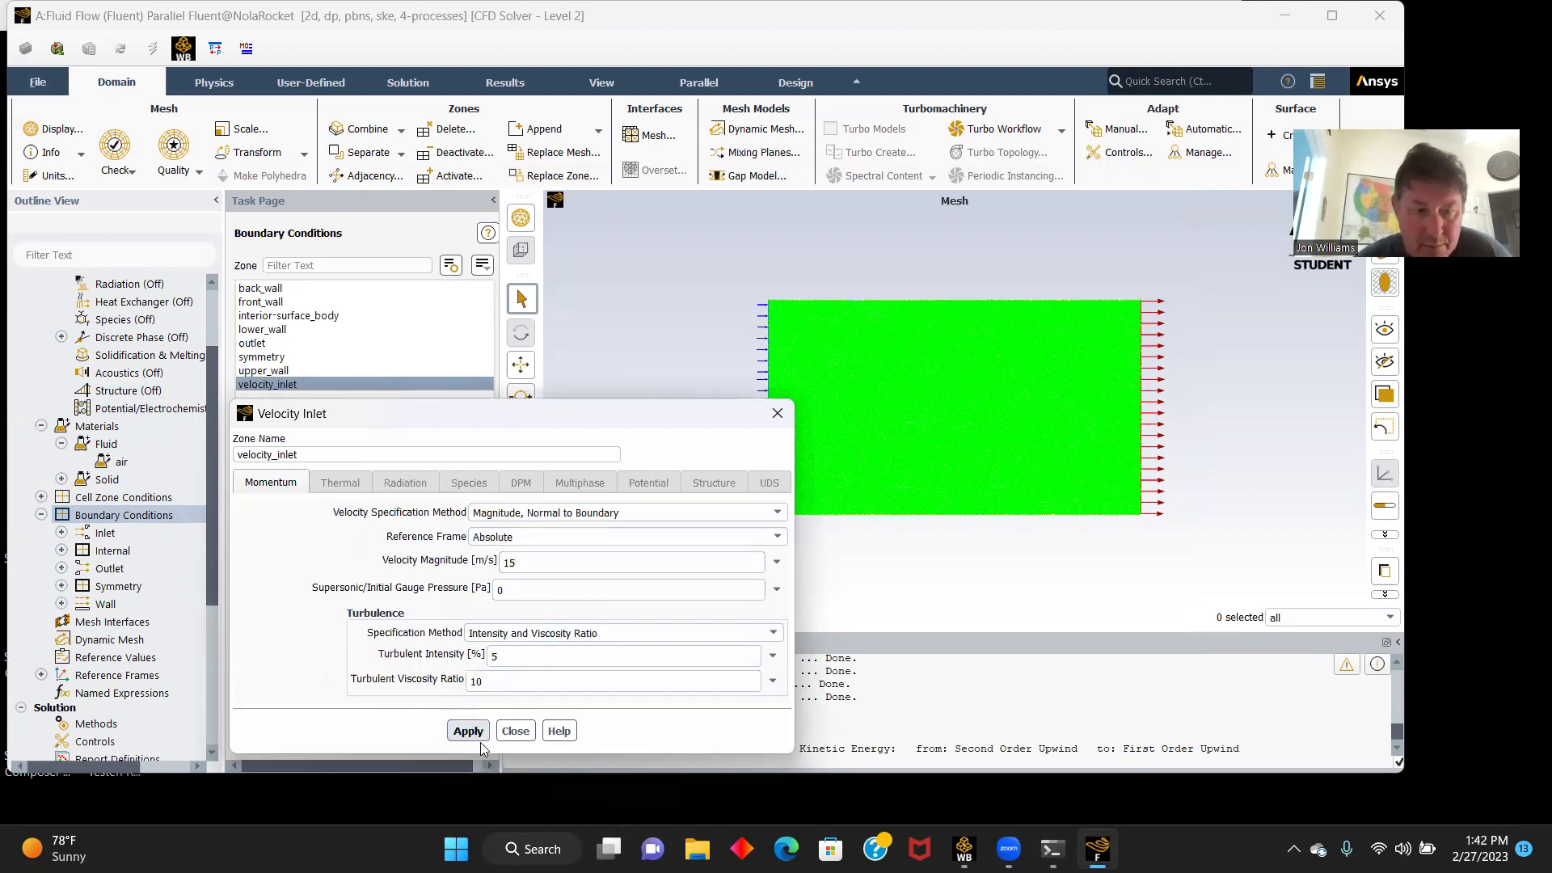
click(515, 731)
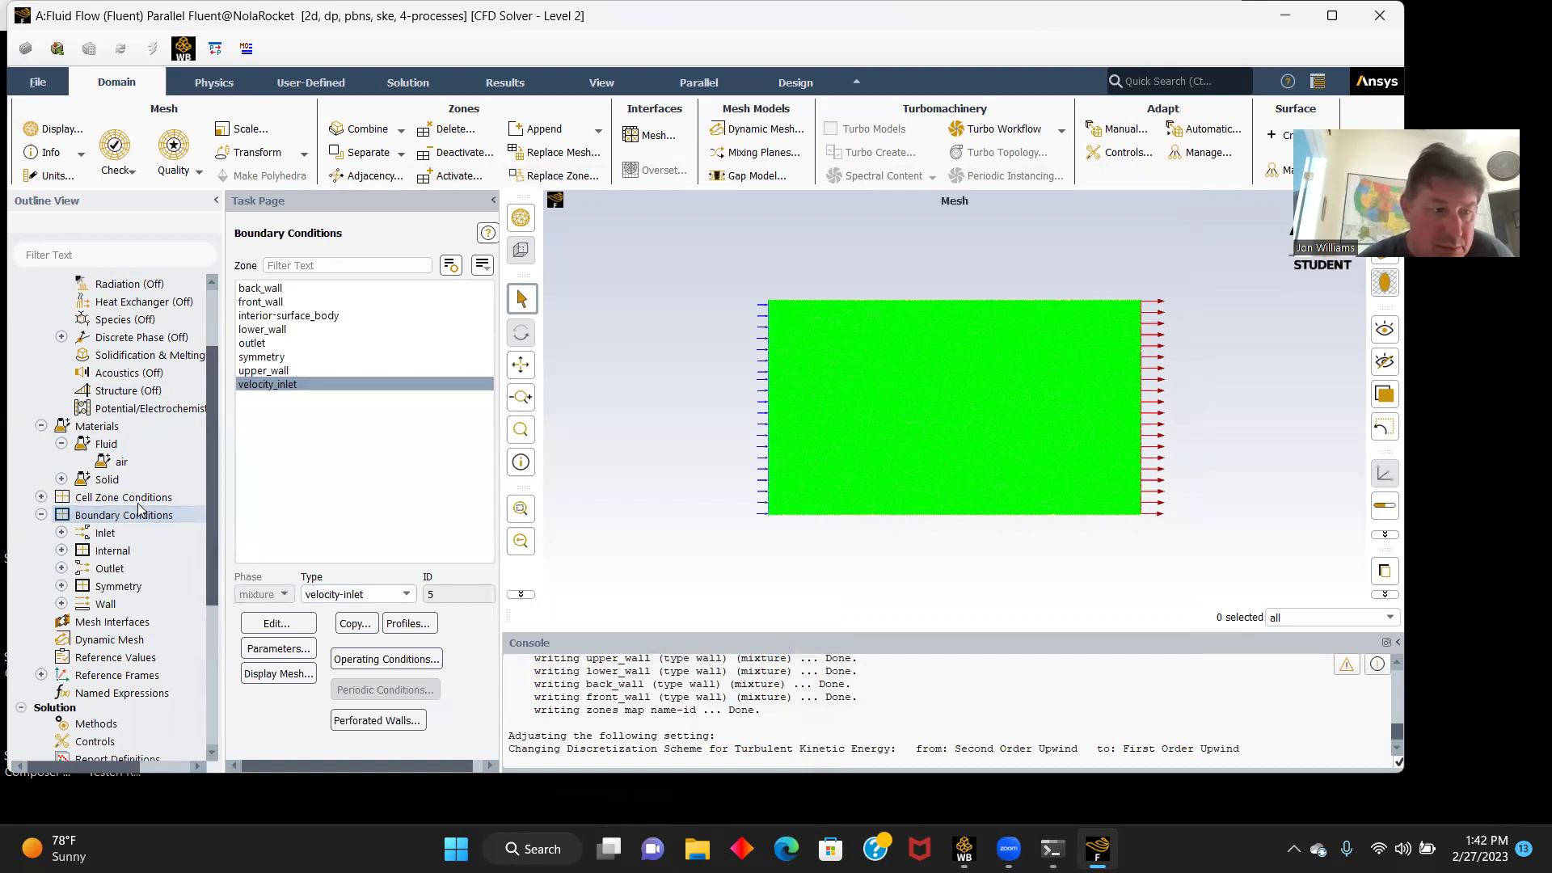
- Compute reference values from velocity_inlet with area 0.3, length 0.3 and zone surface_body
scroll(145, 525, down, 2)
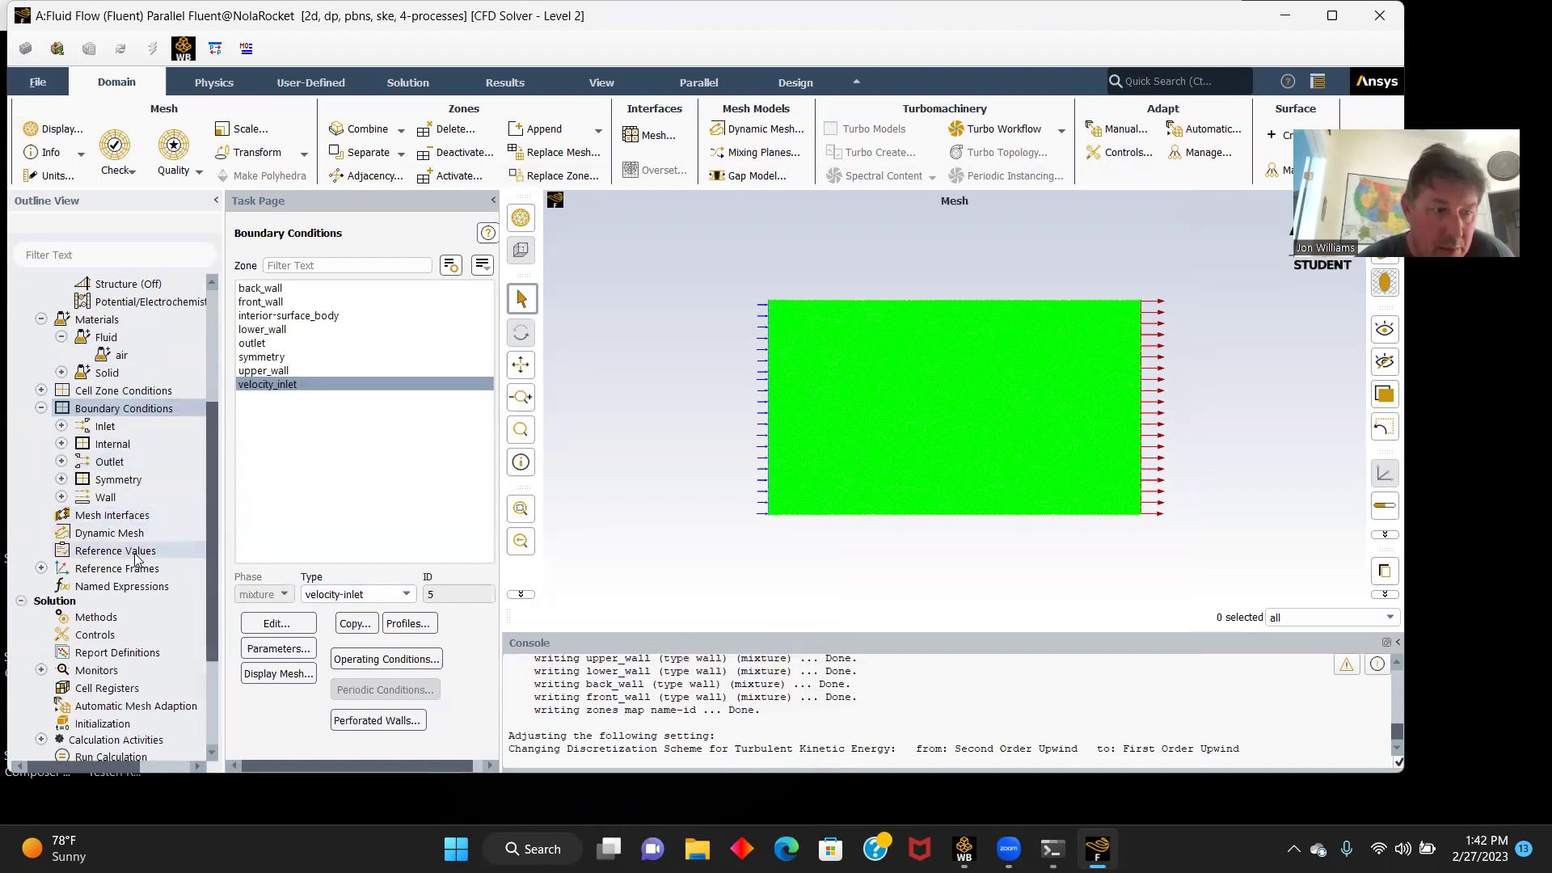
click(134, 557)
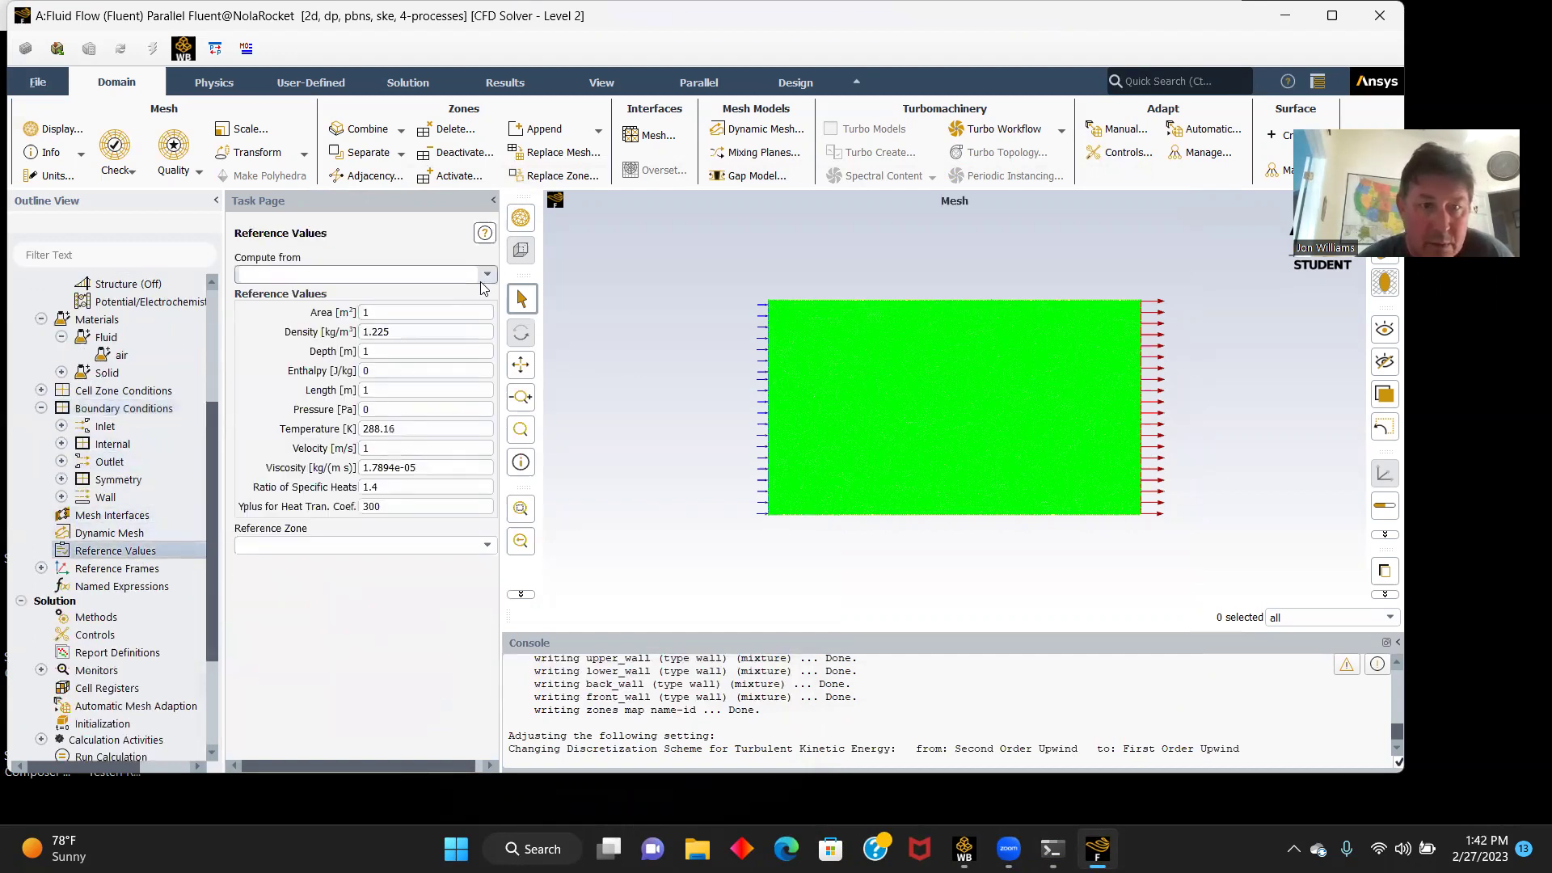
click(487, 274)
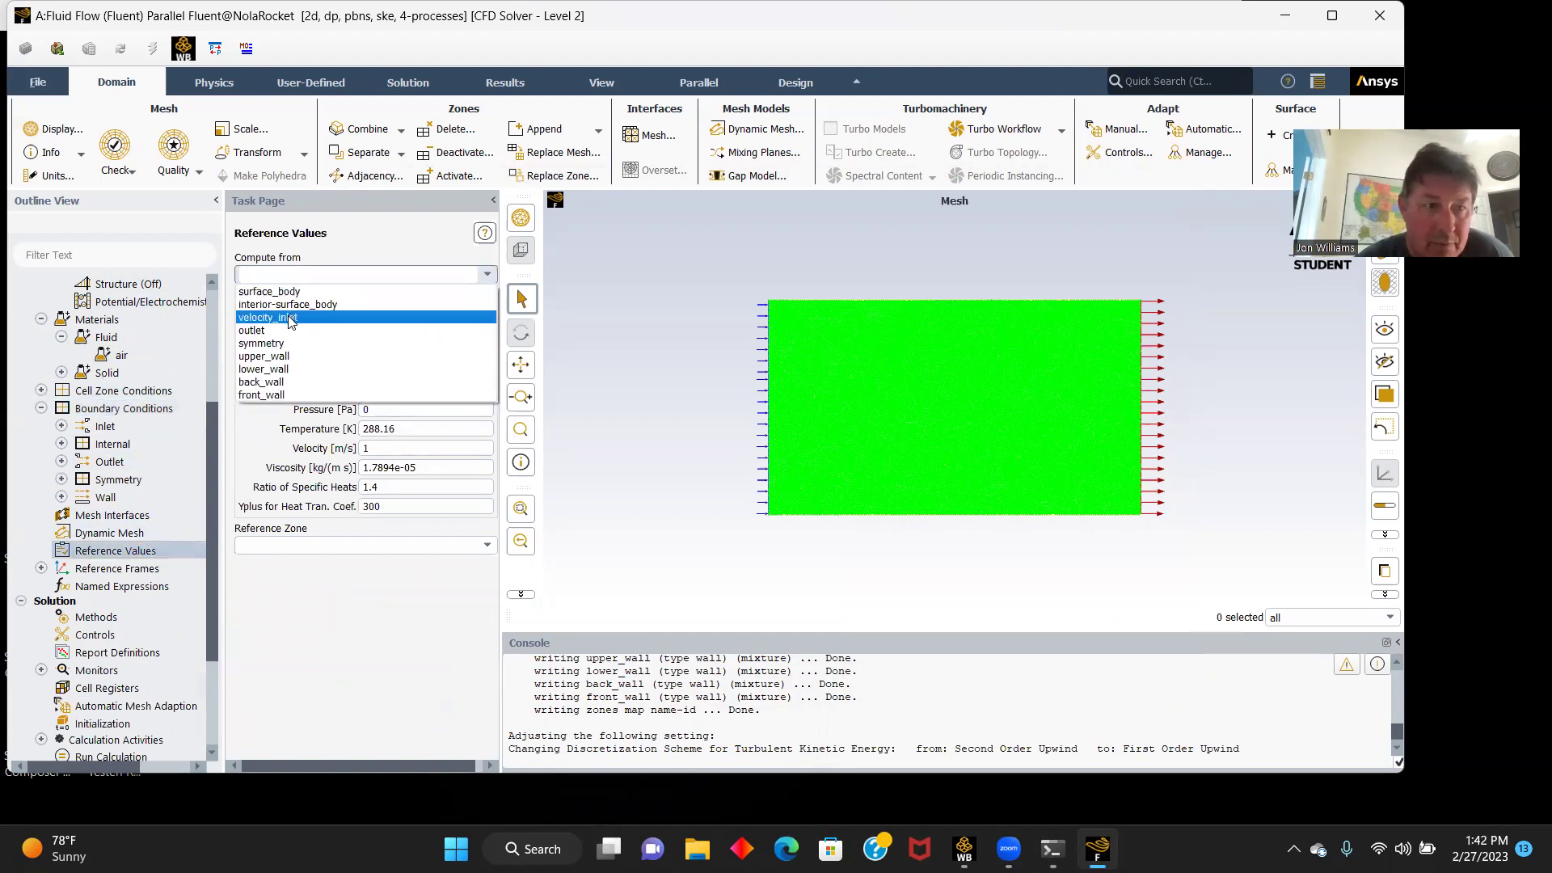
click(295, 319)
click(378, 311)
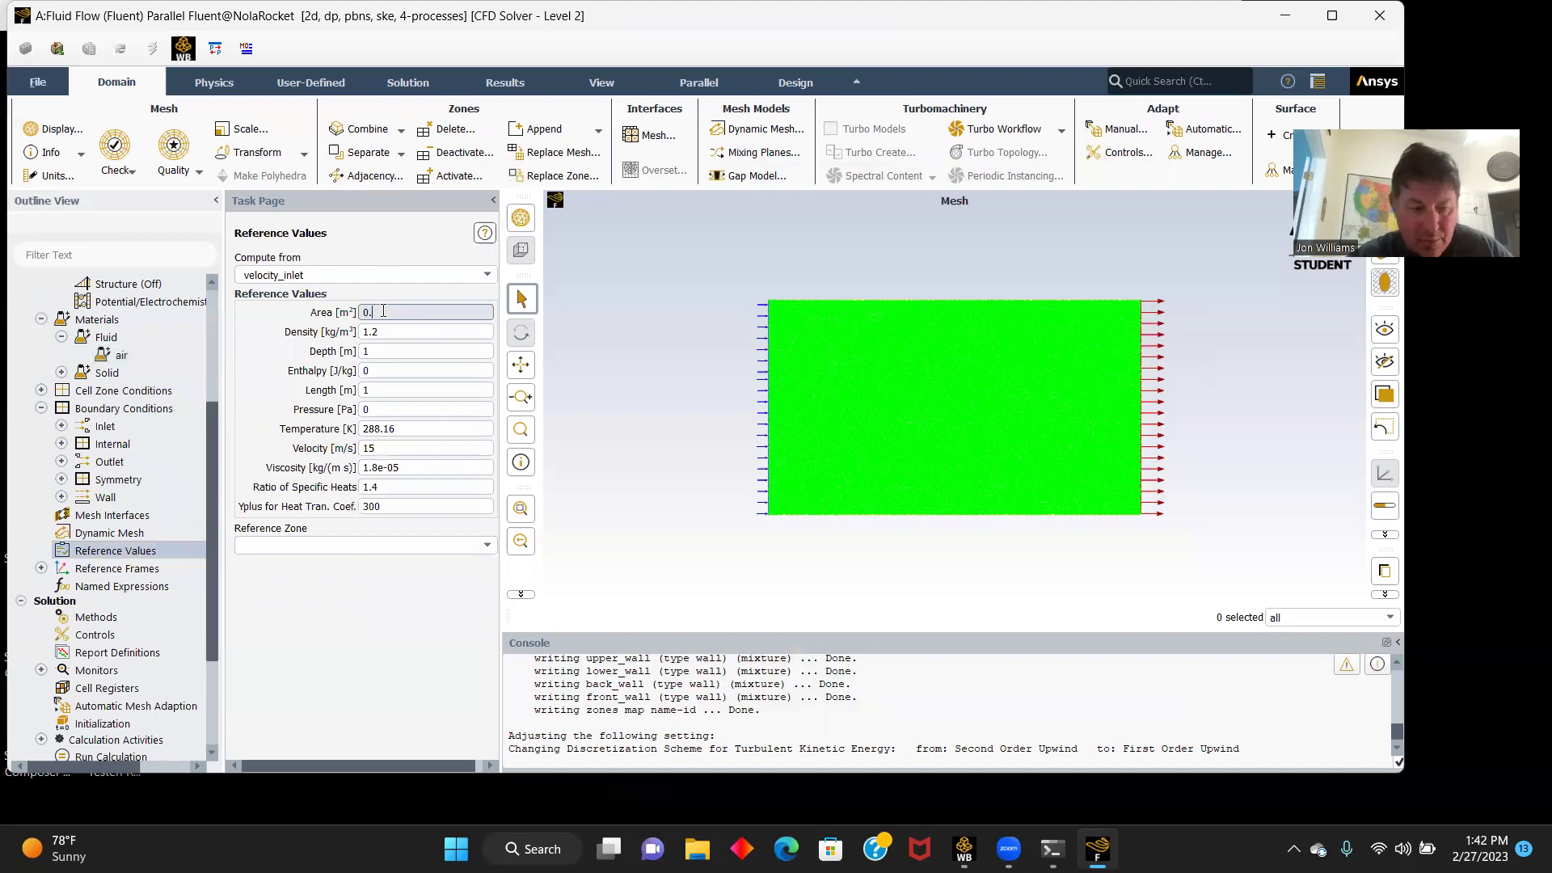
text(0.3)
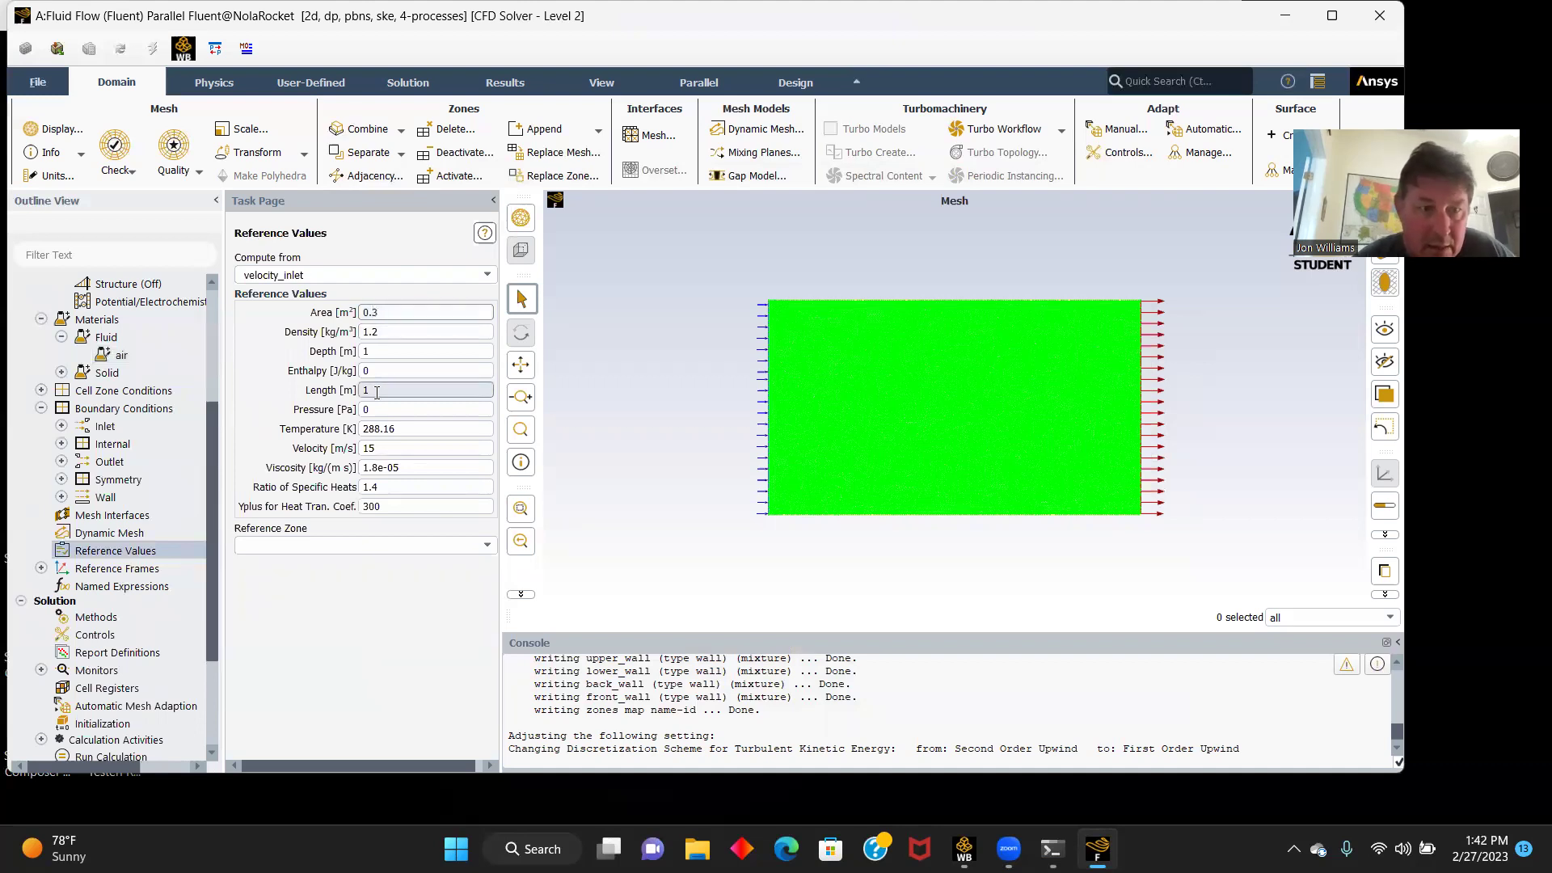
click(379, 389)
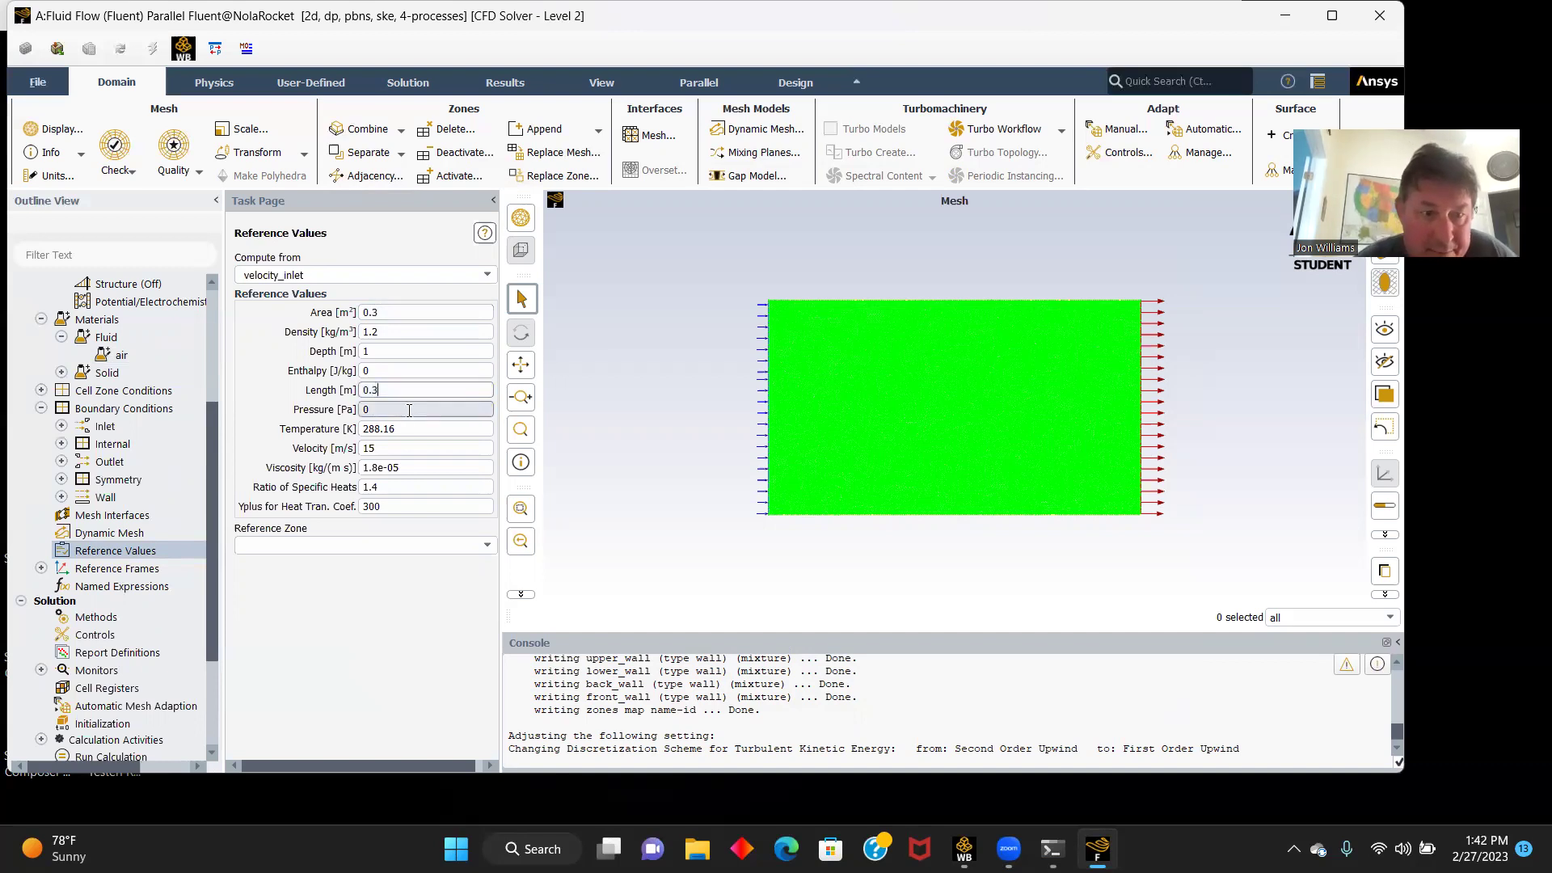
click(487, 550)
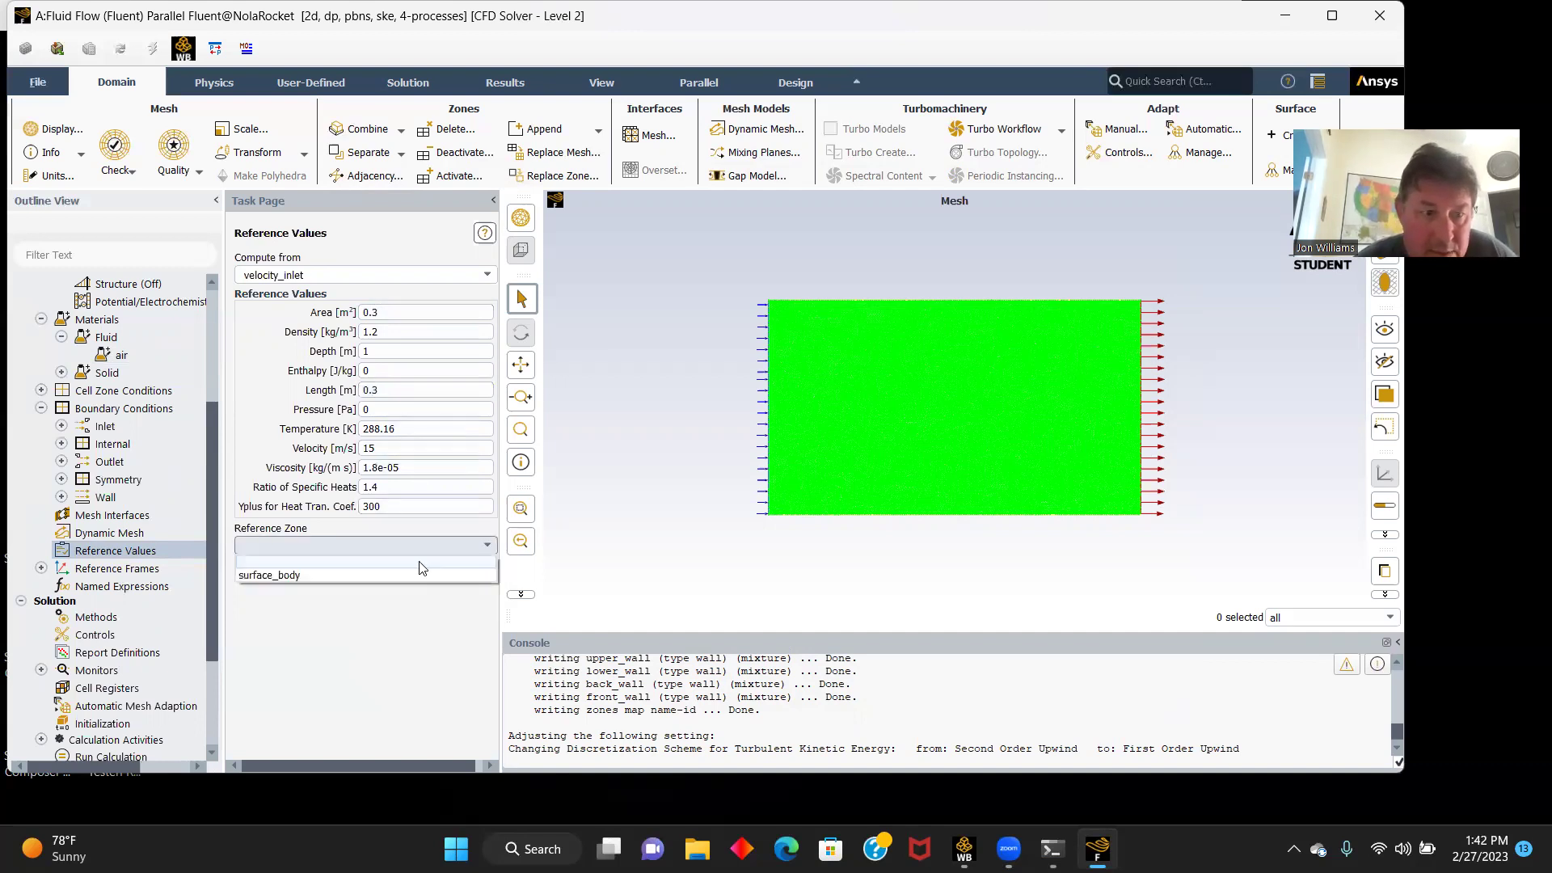
click(258, 576)
scroll(107, 525, down, 2)
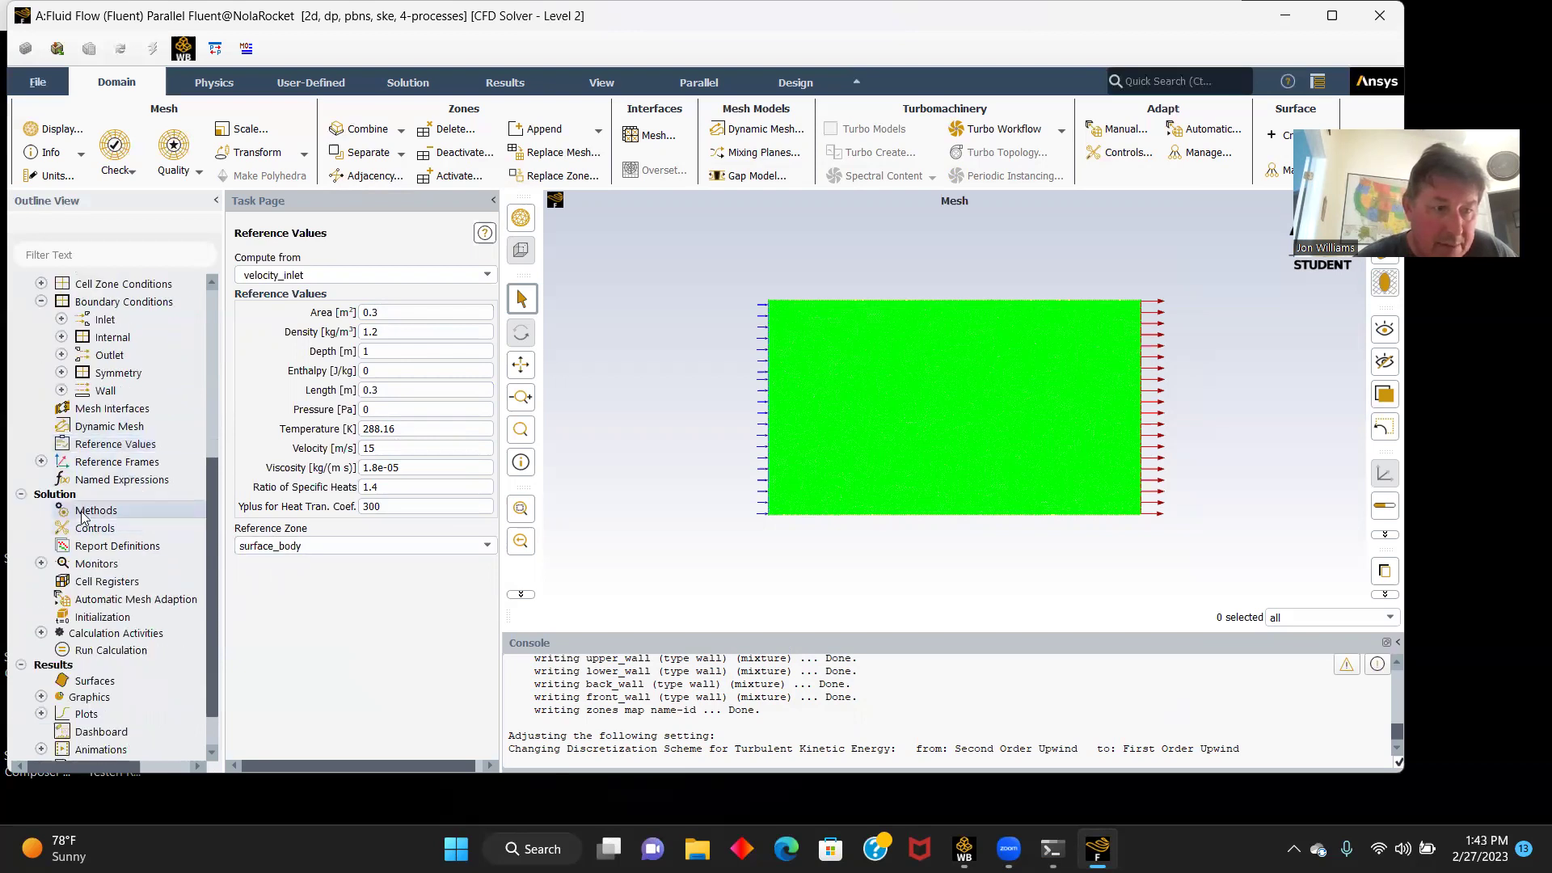
- Set solution methods to SIMPLE coupling, PRESTO! pressure and First Order Upwind momentum
click(86, 511)
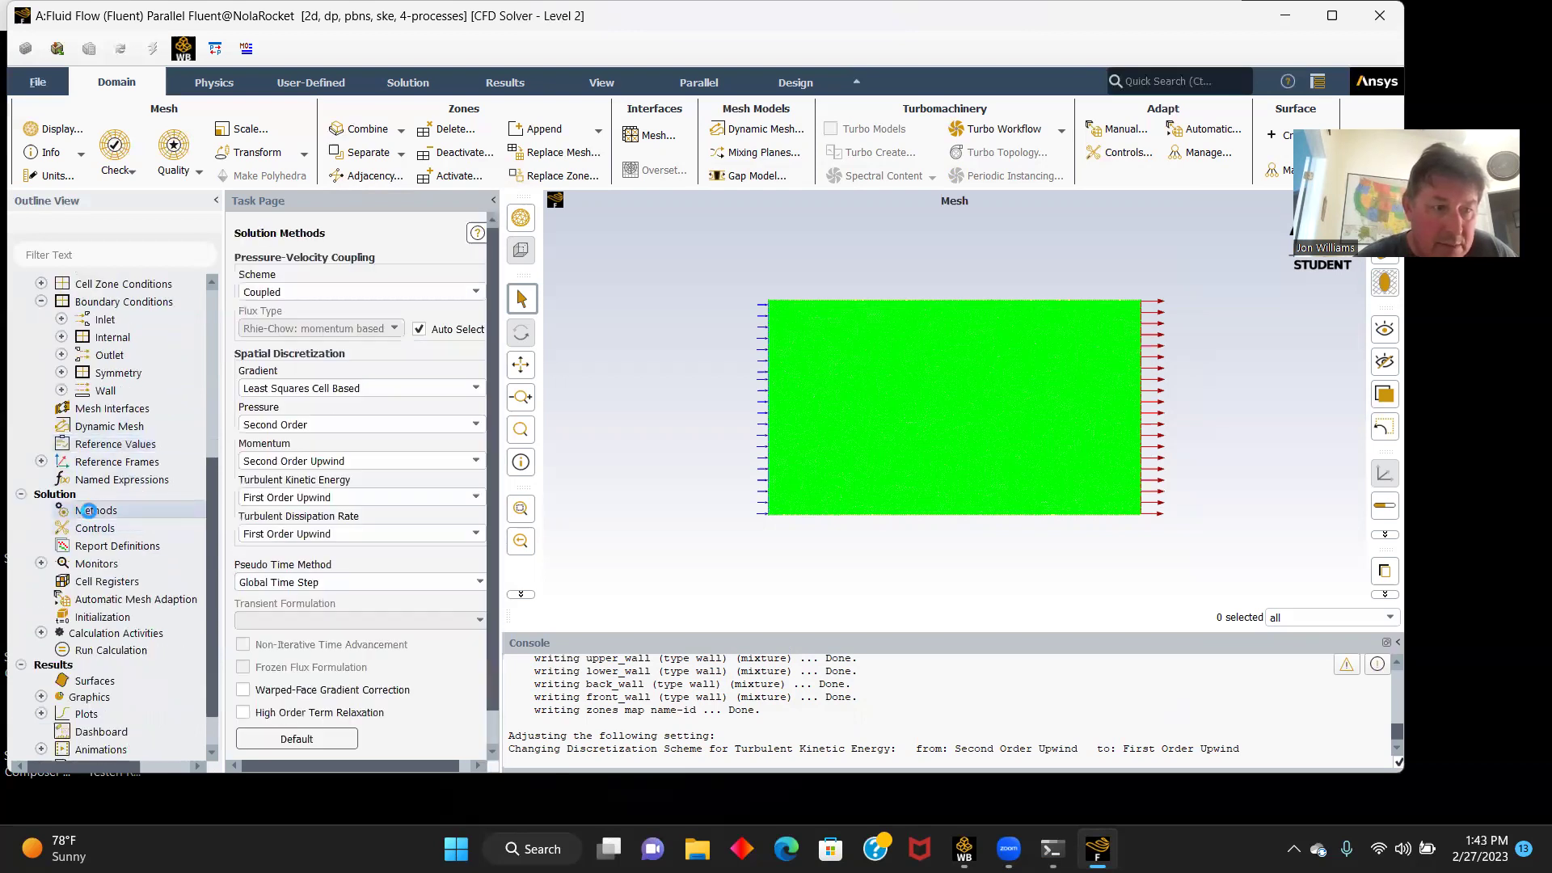
click(475, 292)
click(285, 311)
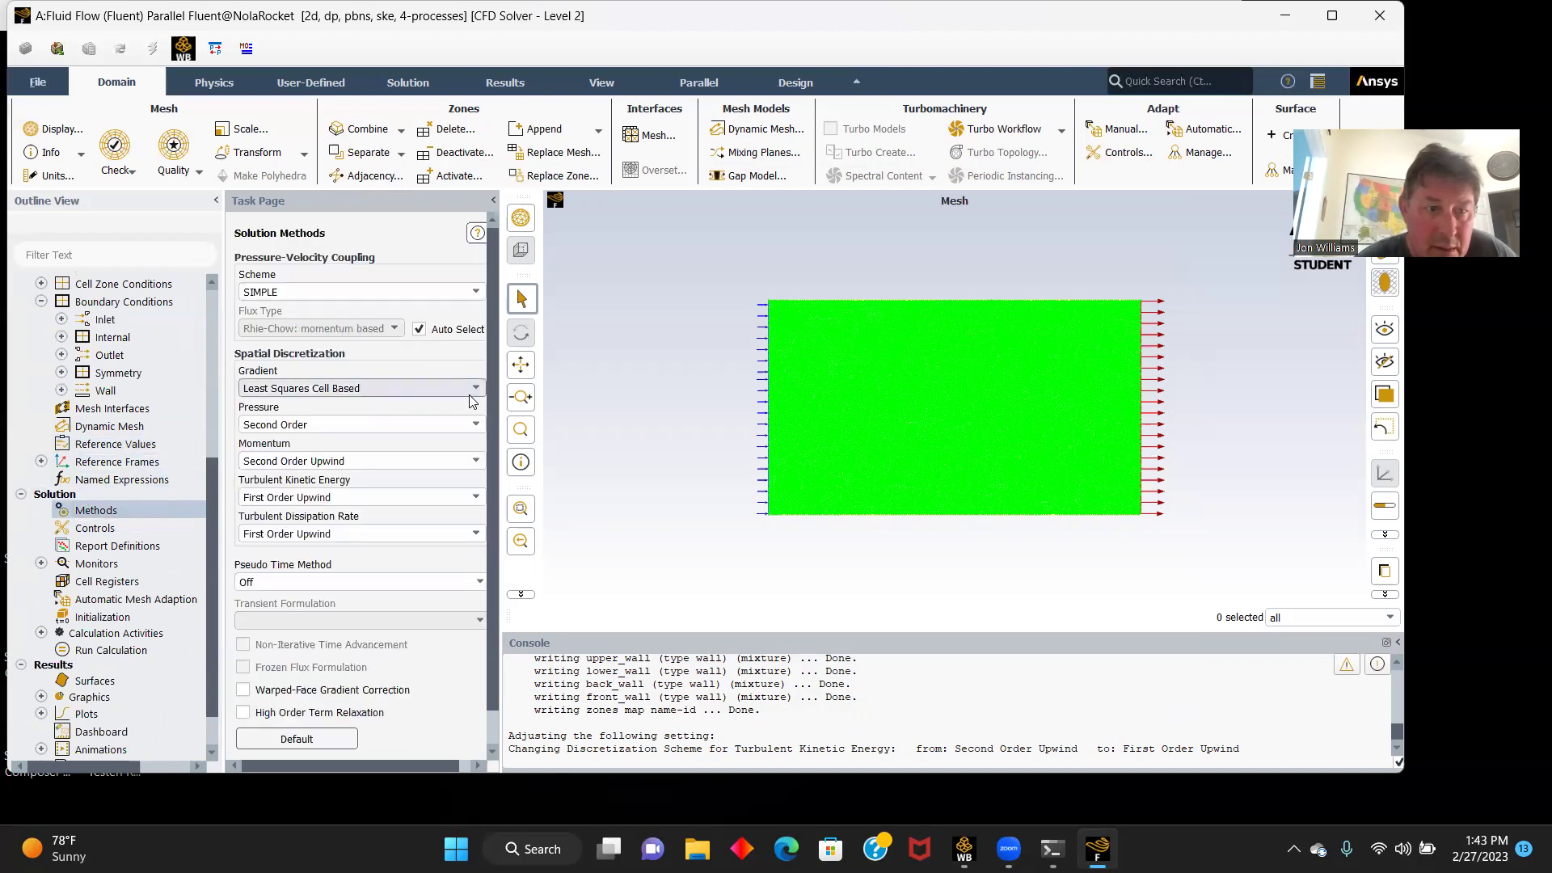
click(474, 424)
click(339, 467)
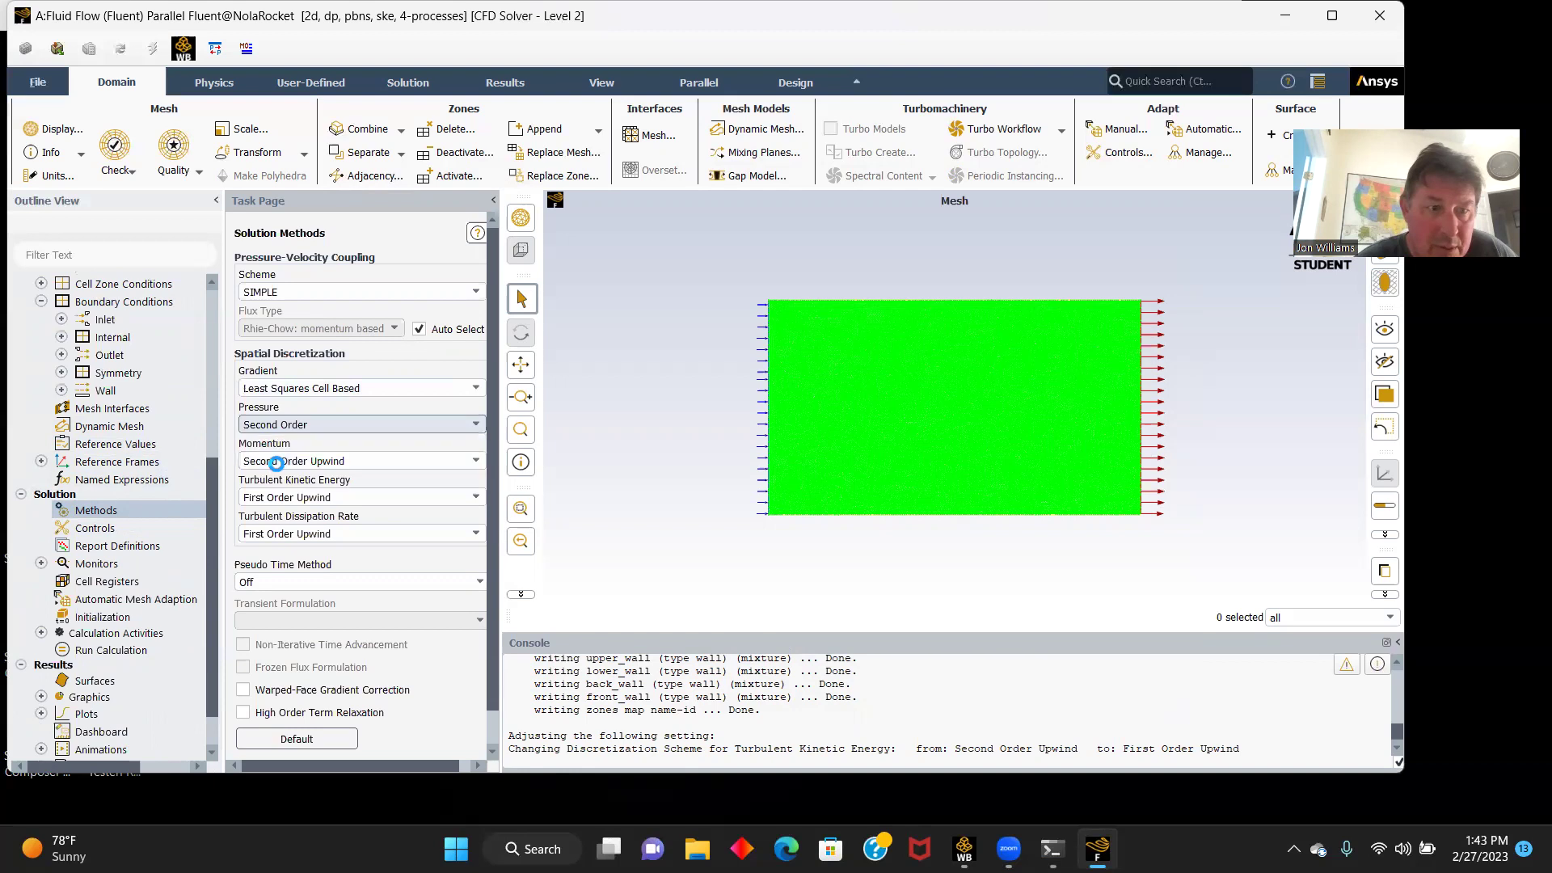
click(472, 462)
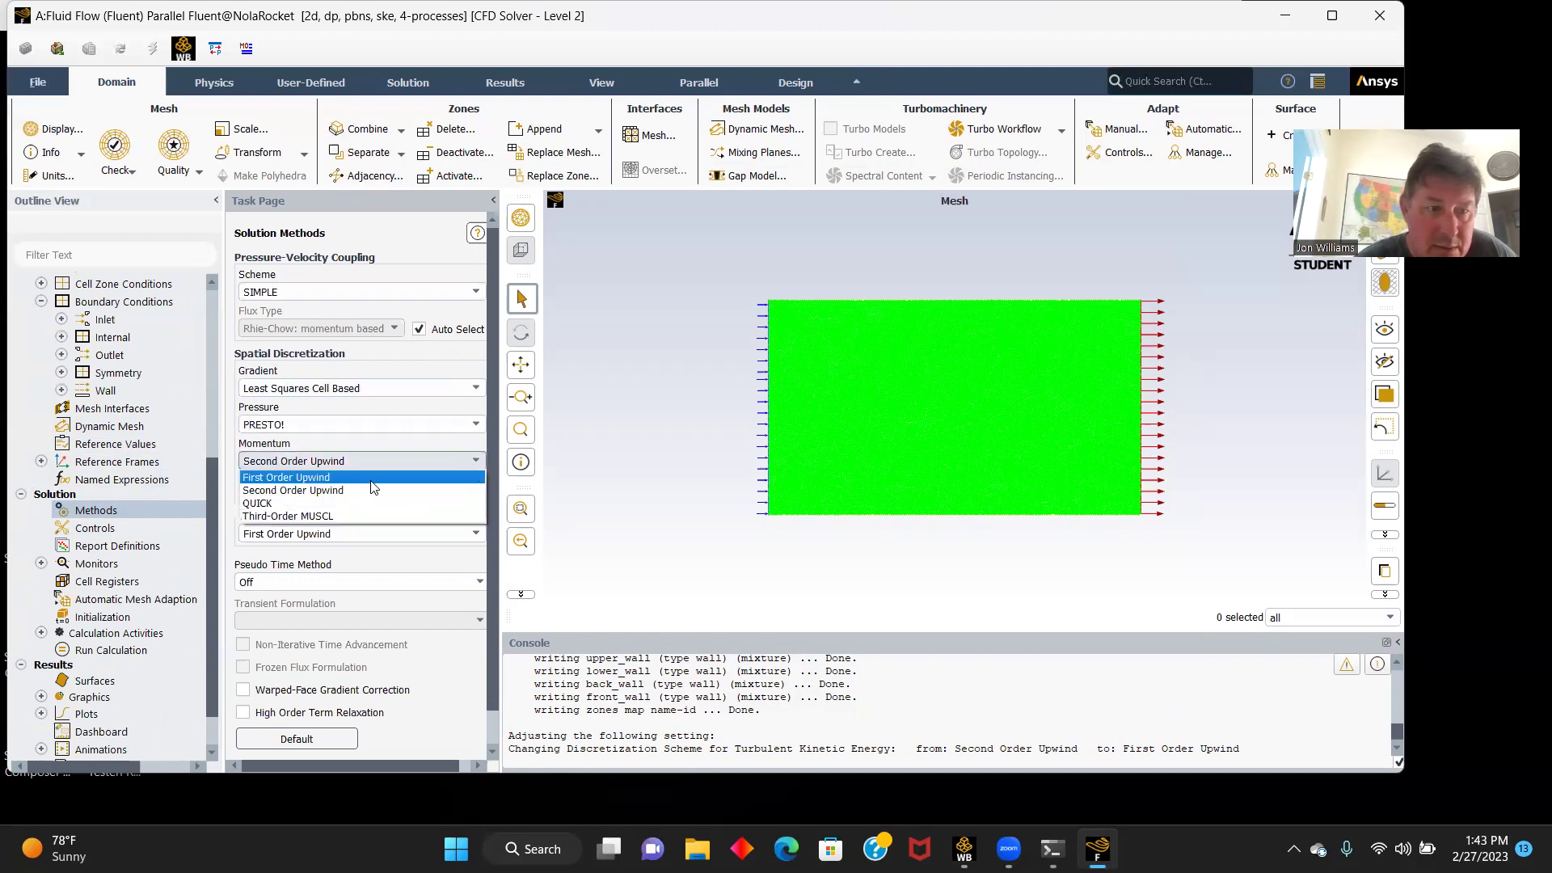
click(325, 478)
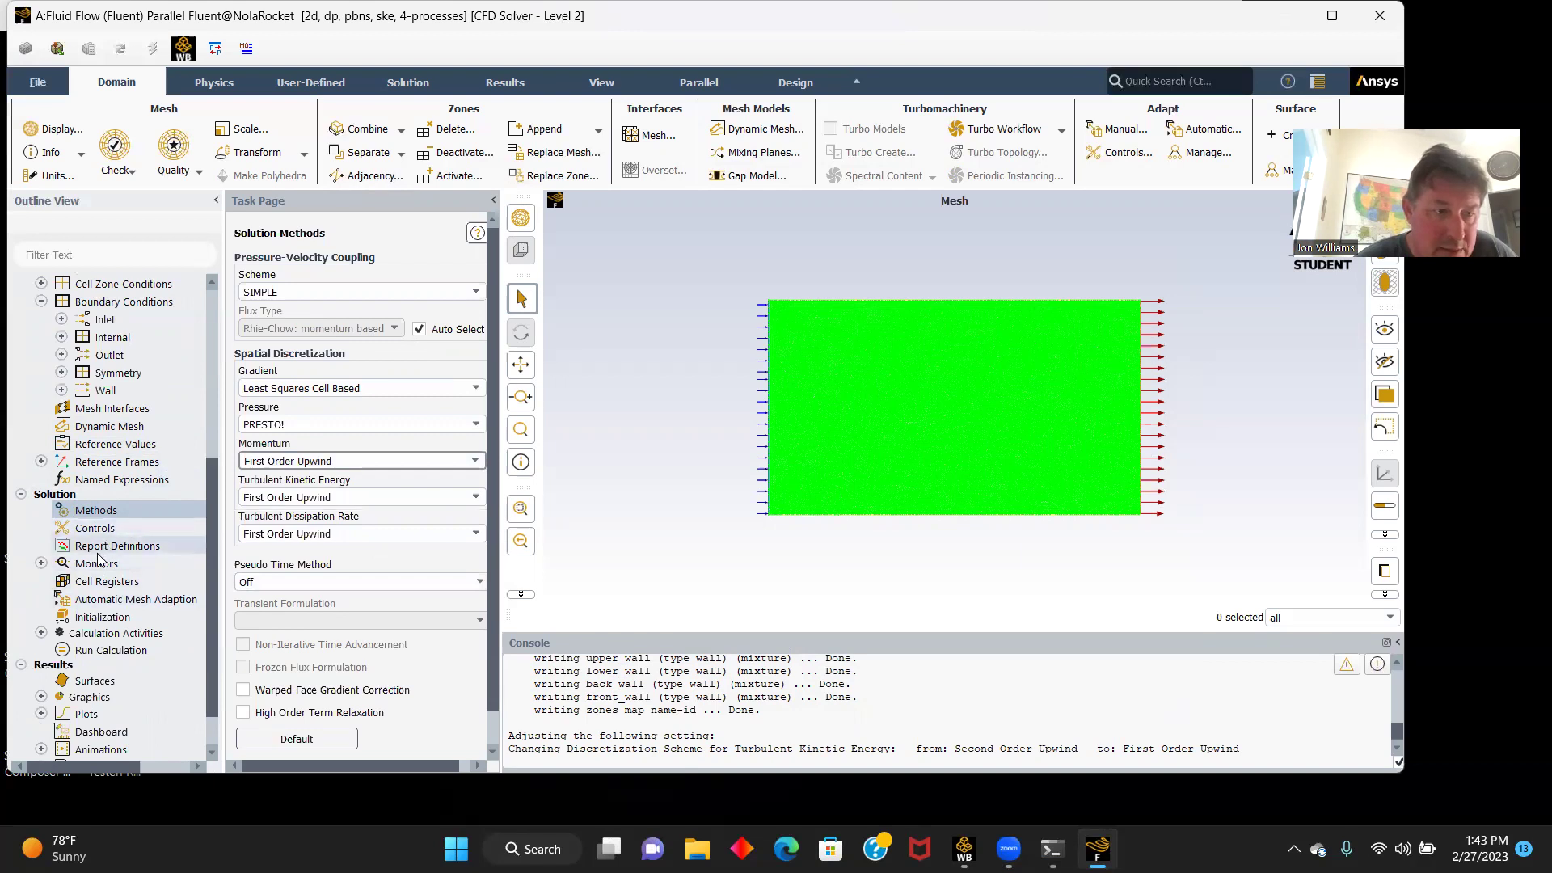
- Change the continuity, x-velocity, y-velocity, k and epsilon residual criteria from 0.001 to 0.00001
click(42, 563)
double_click(115, 581)
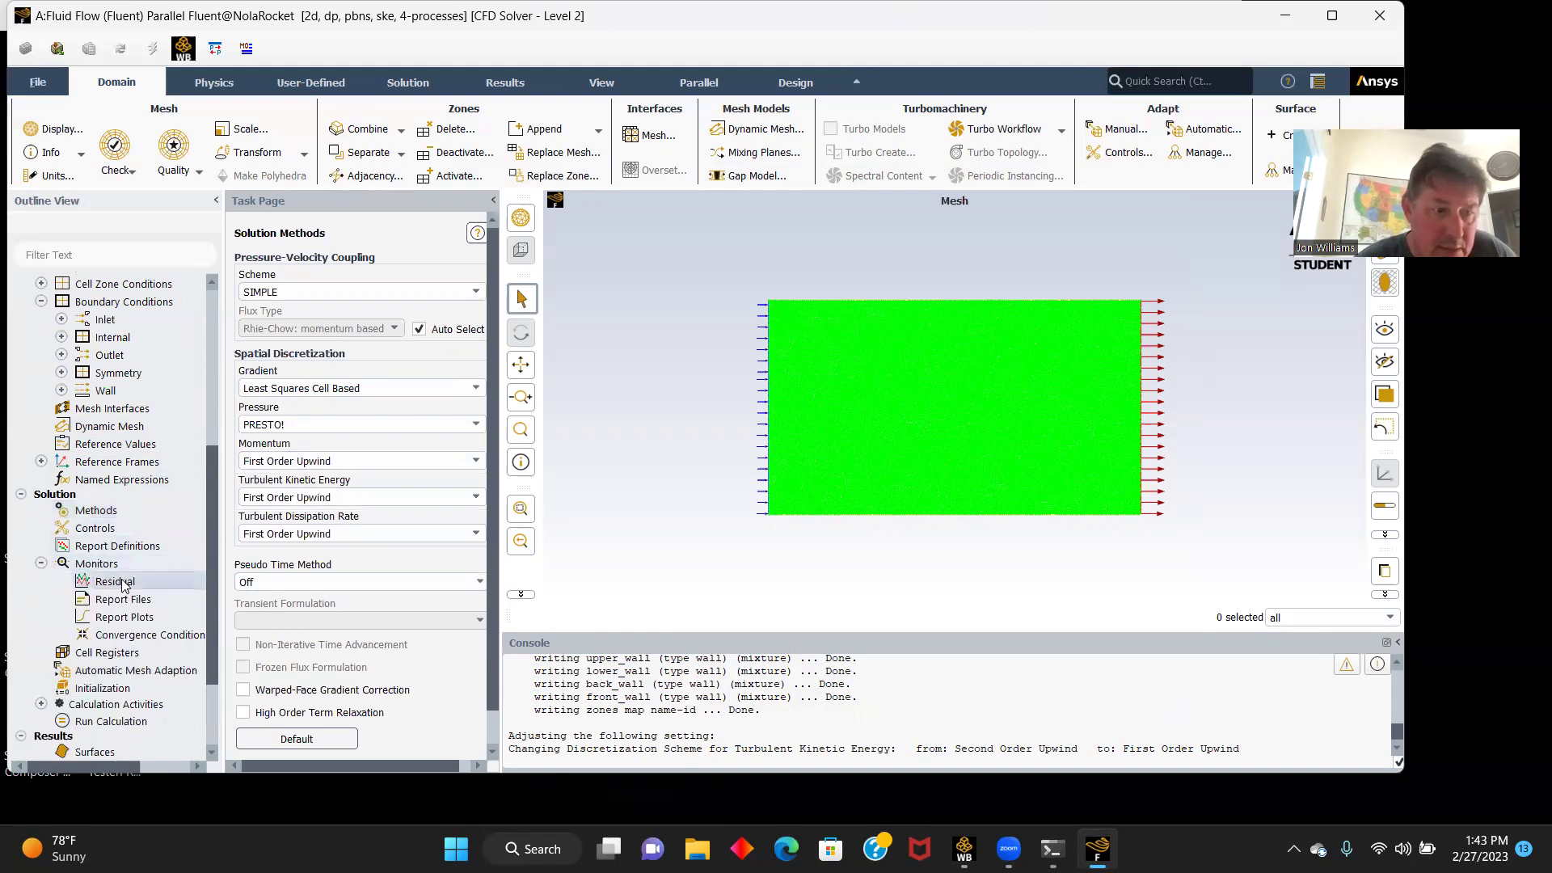
click(660, 480)
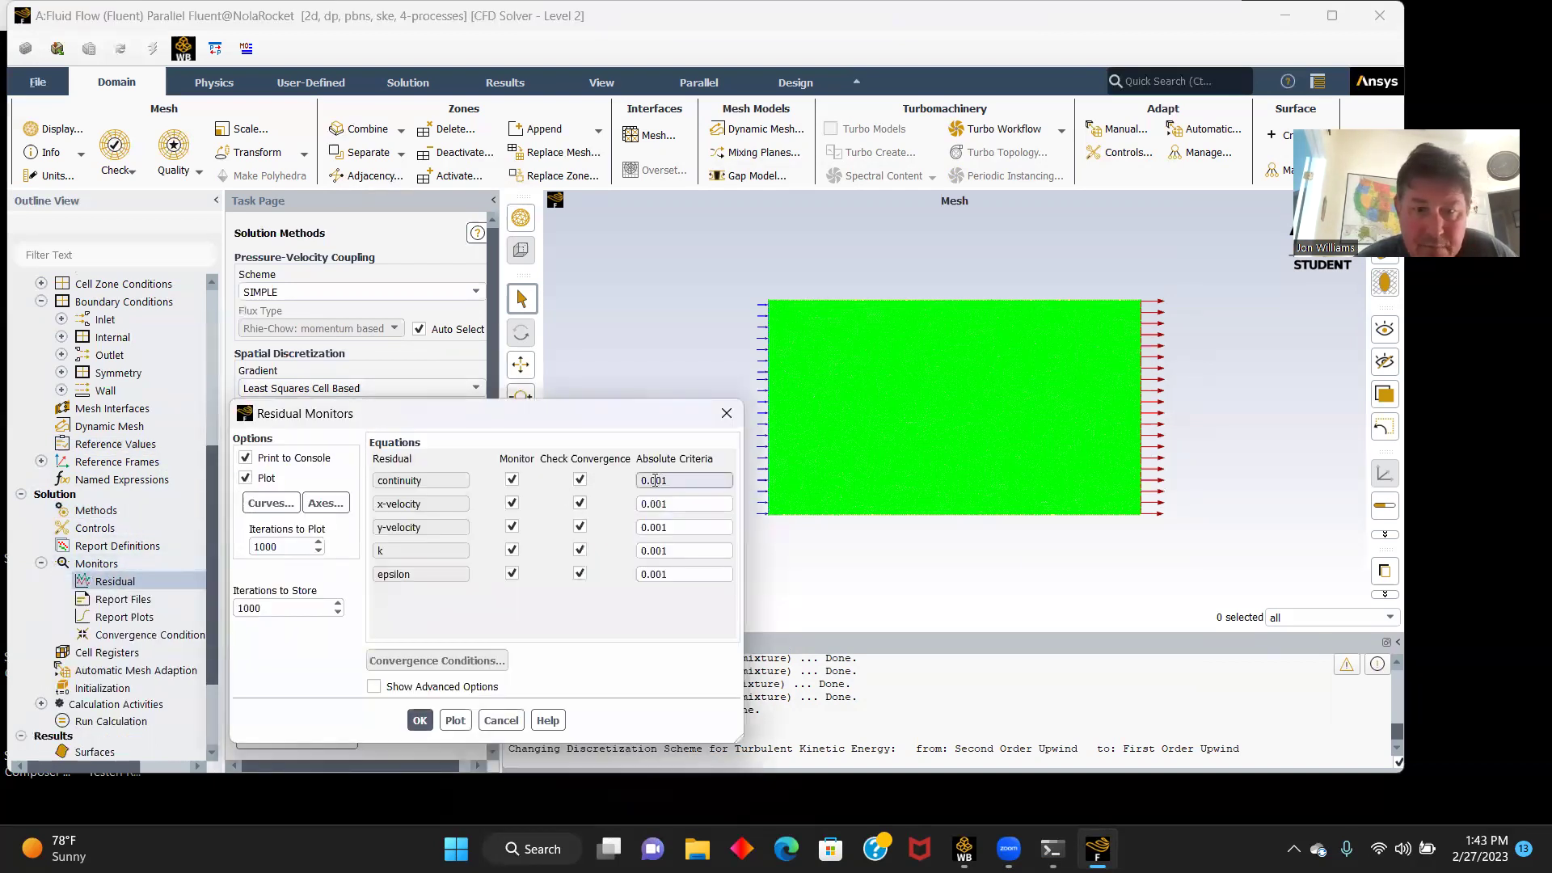
text(00)
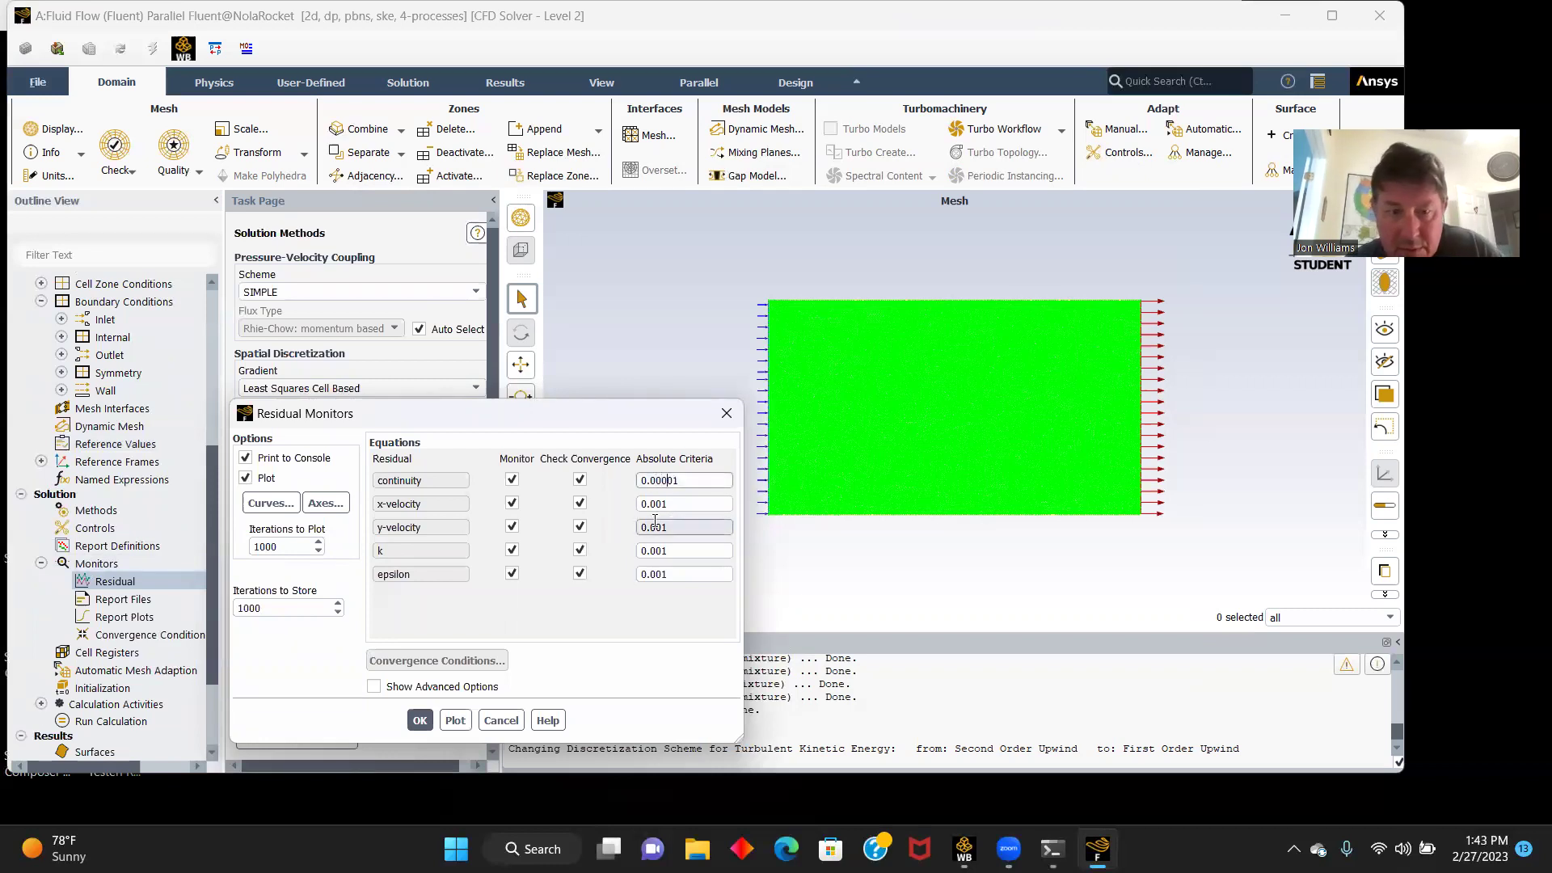
click(665, 503)
text(00)
click(659, 529)
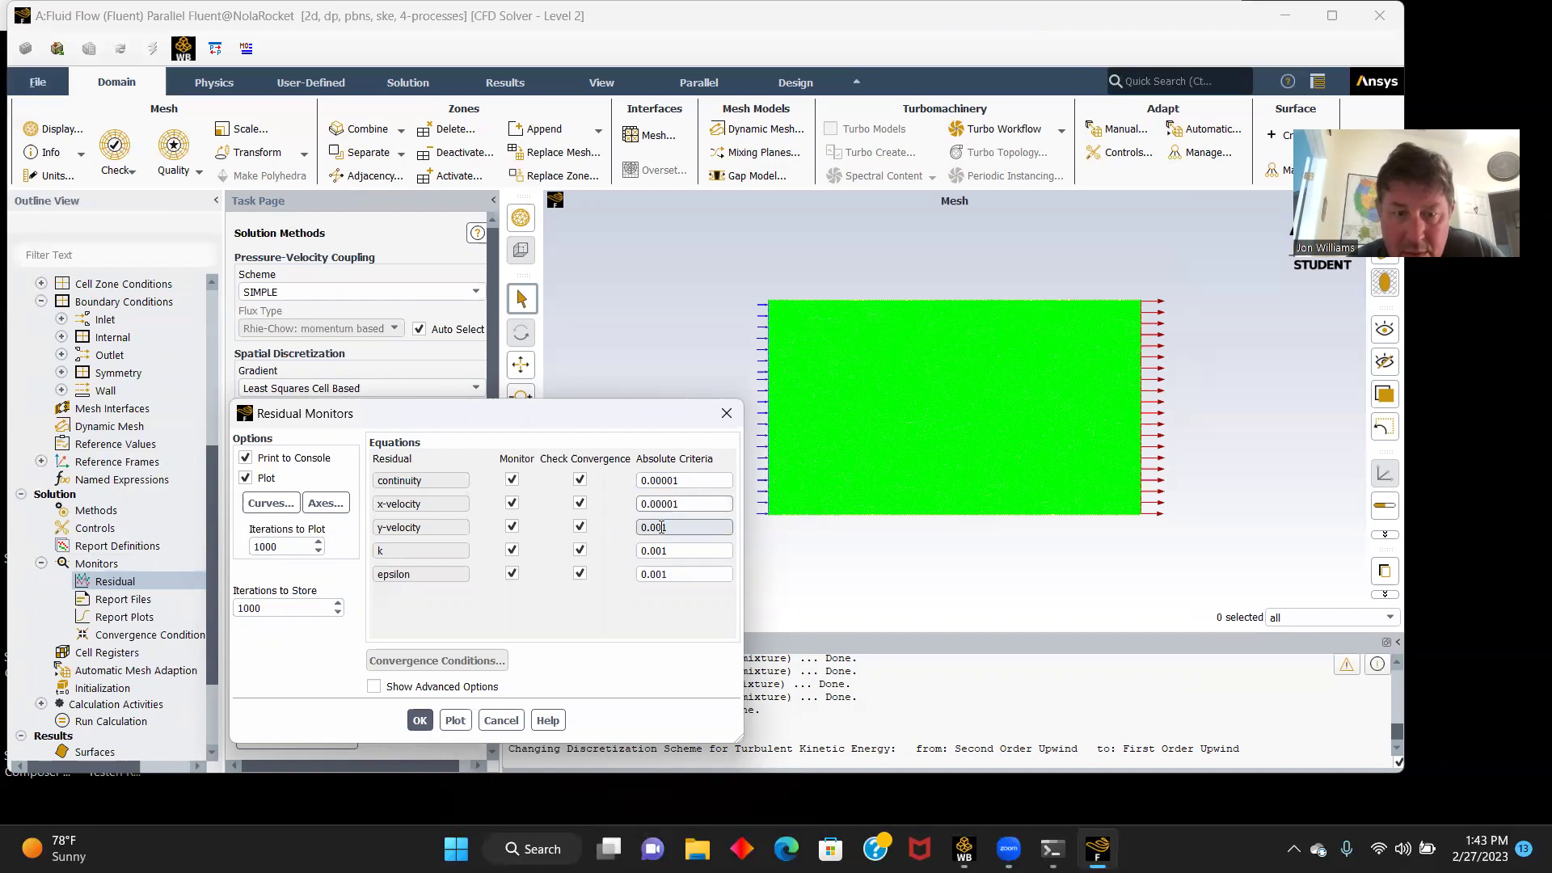
text(0)
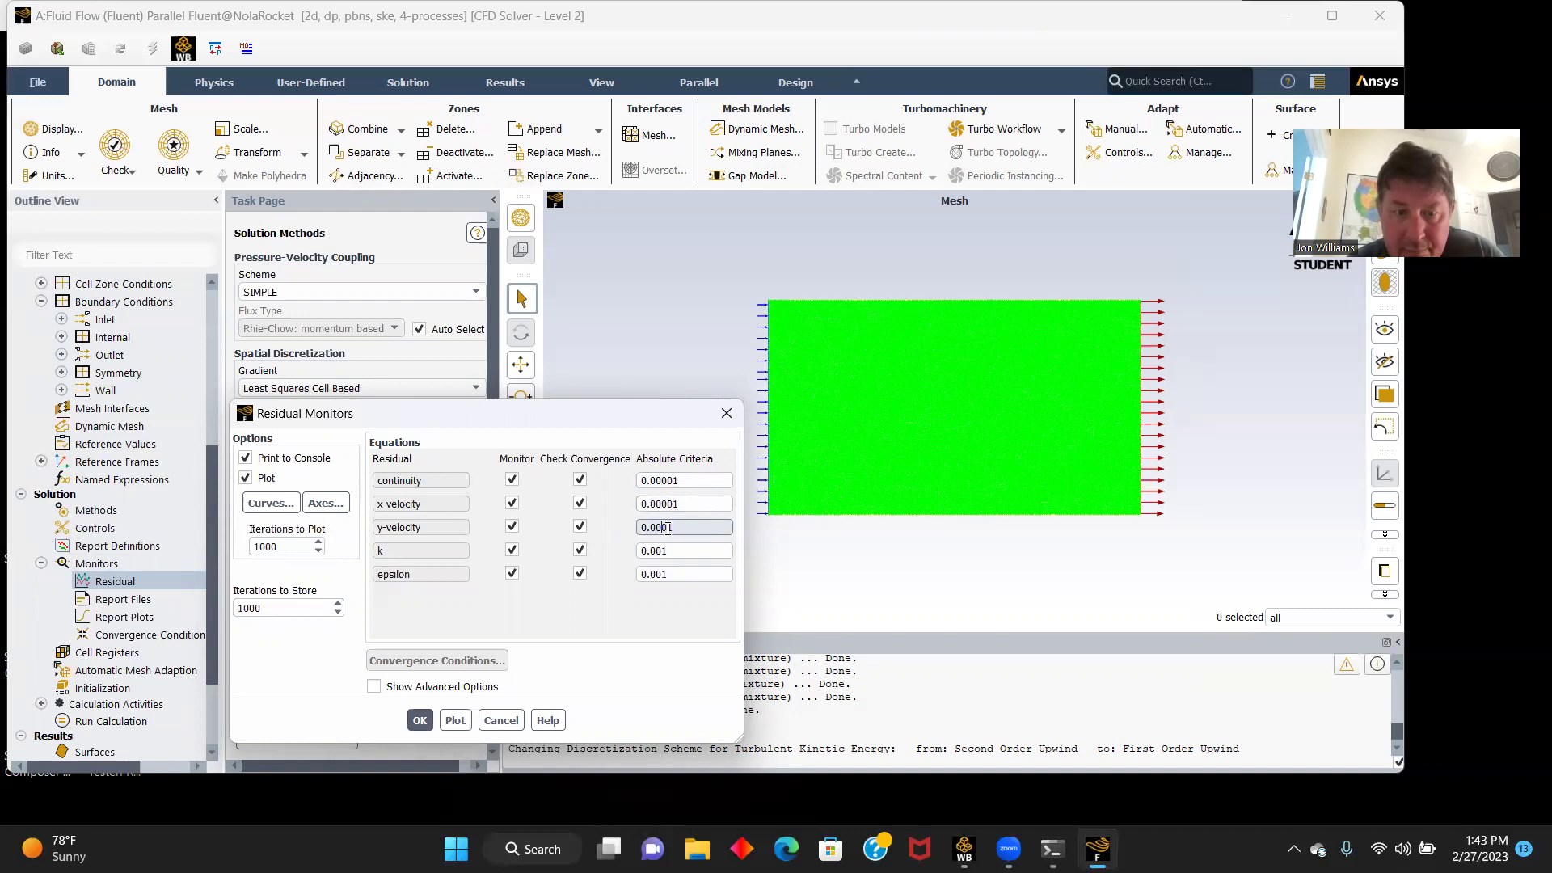
text(0)
click(656, 551)
text(00)
click(655, 574)
text(00)
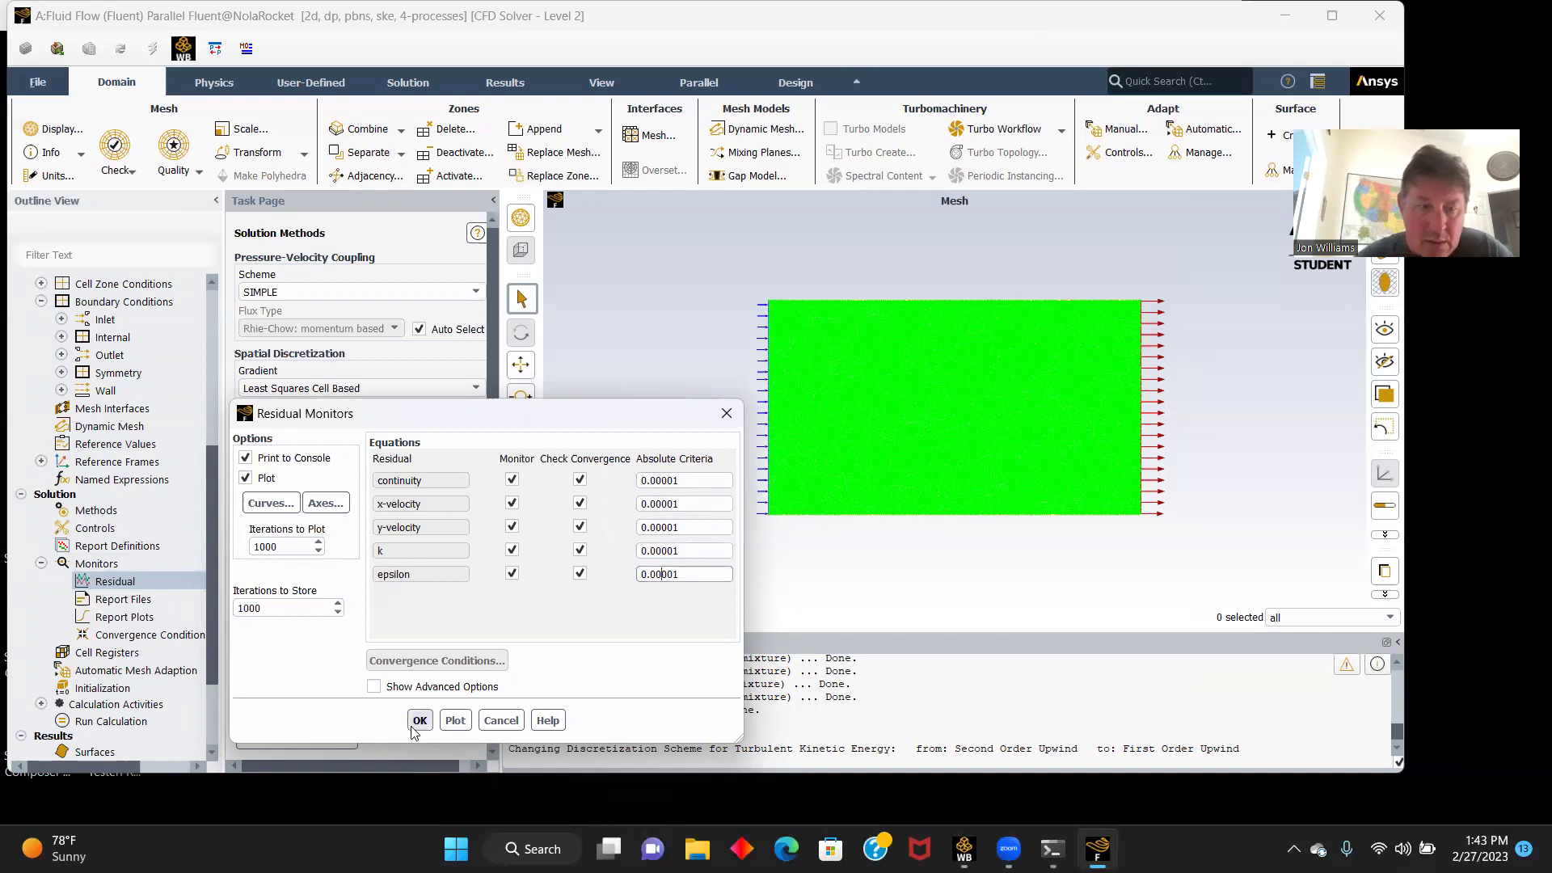
click(419, 720)
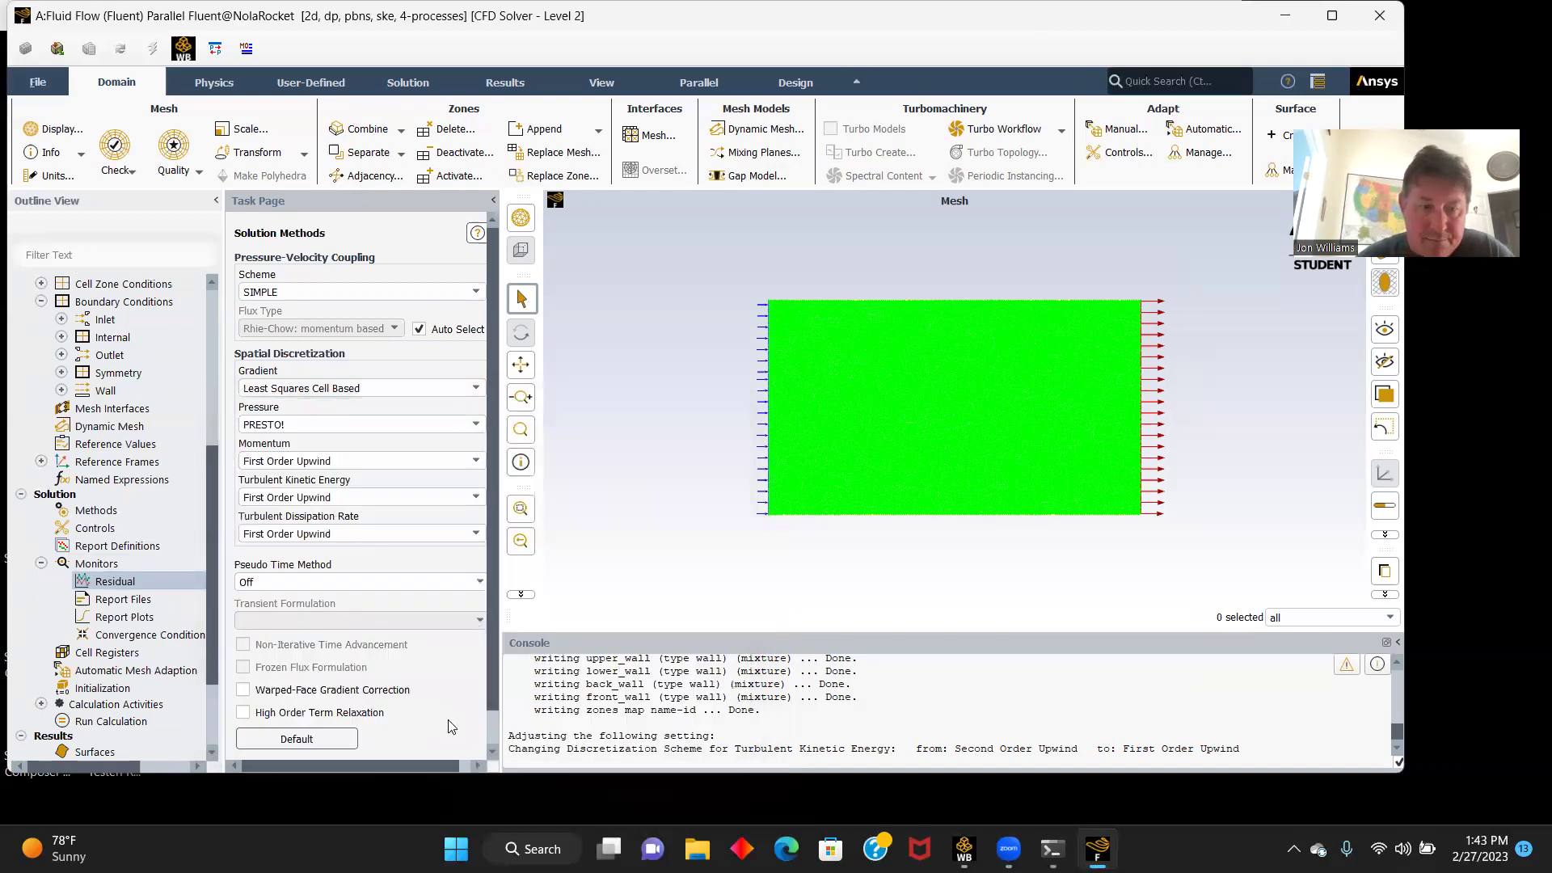
- Run a hybrid initialization of the flow field
scroll(122, 578, down, 2)
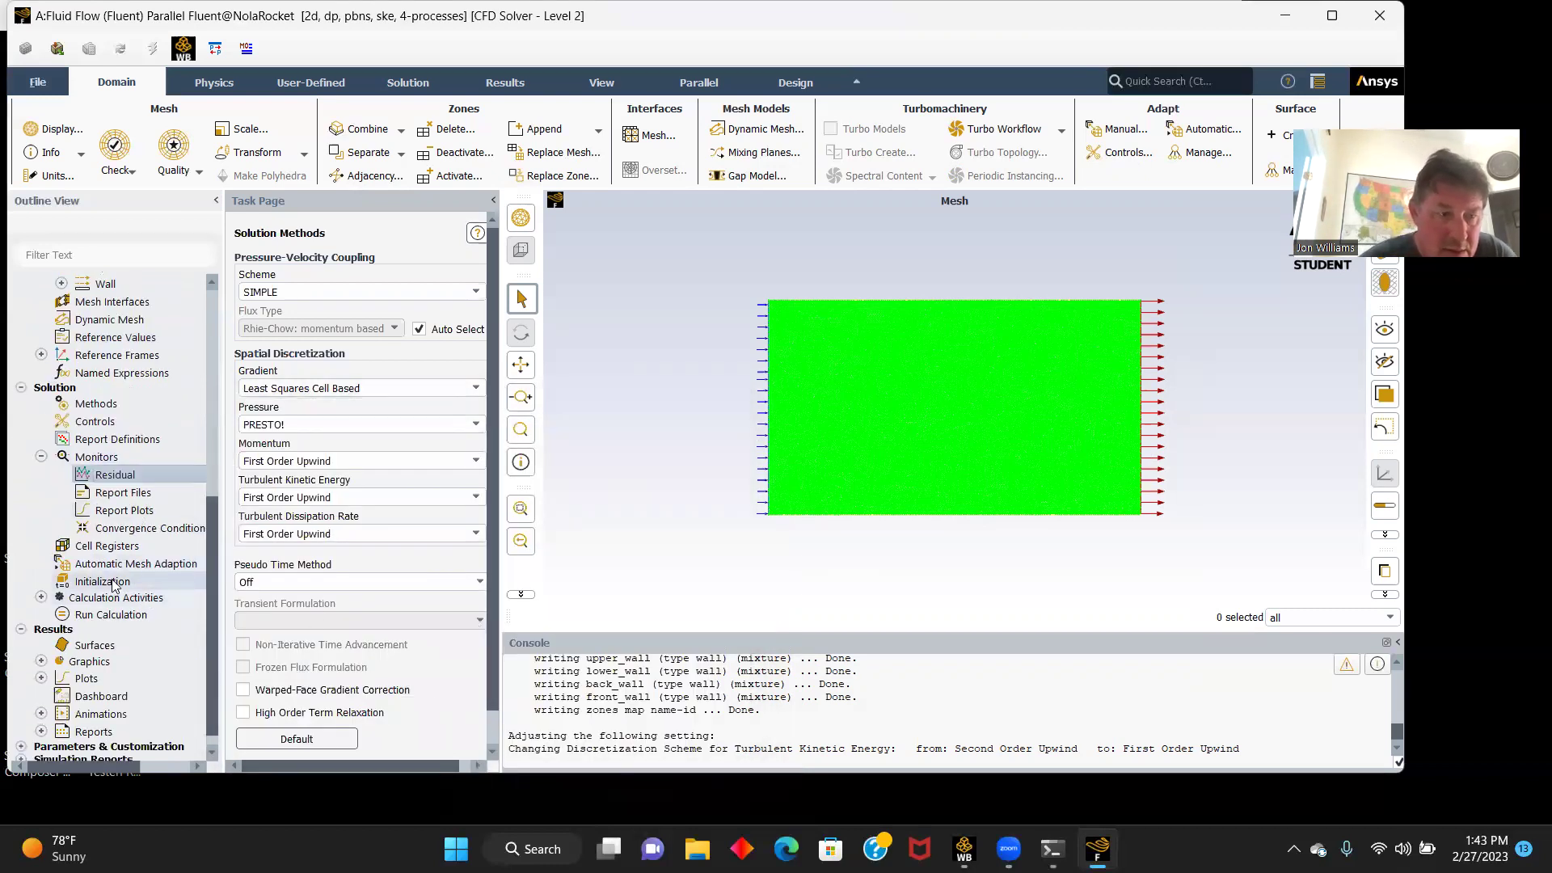
right_click(114, 583)
click(150, 595)
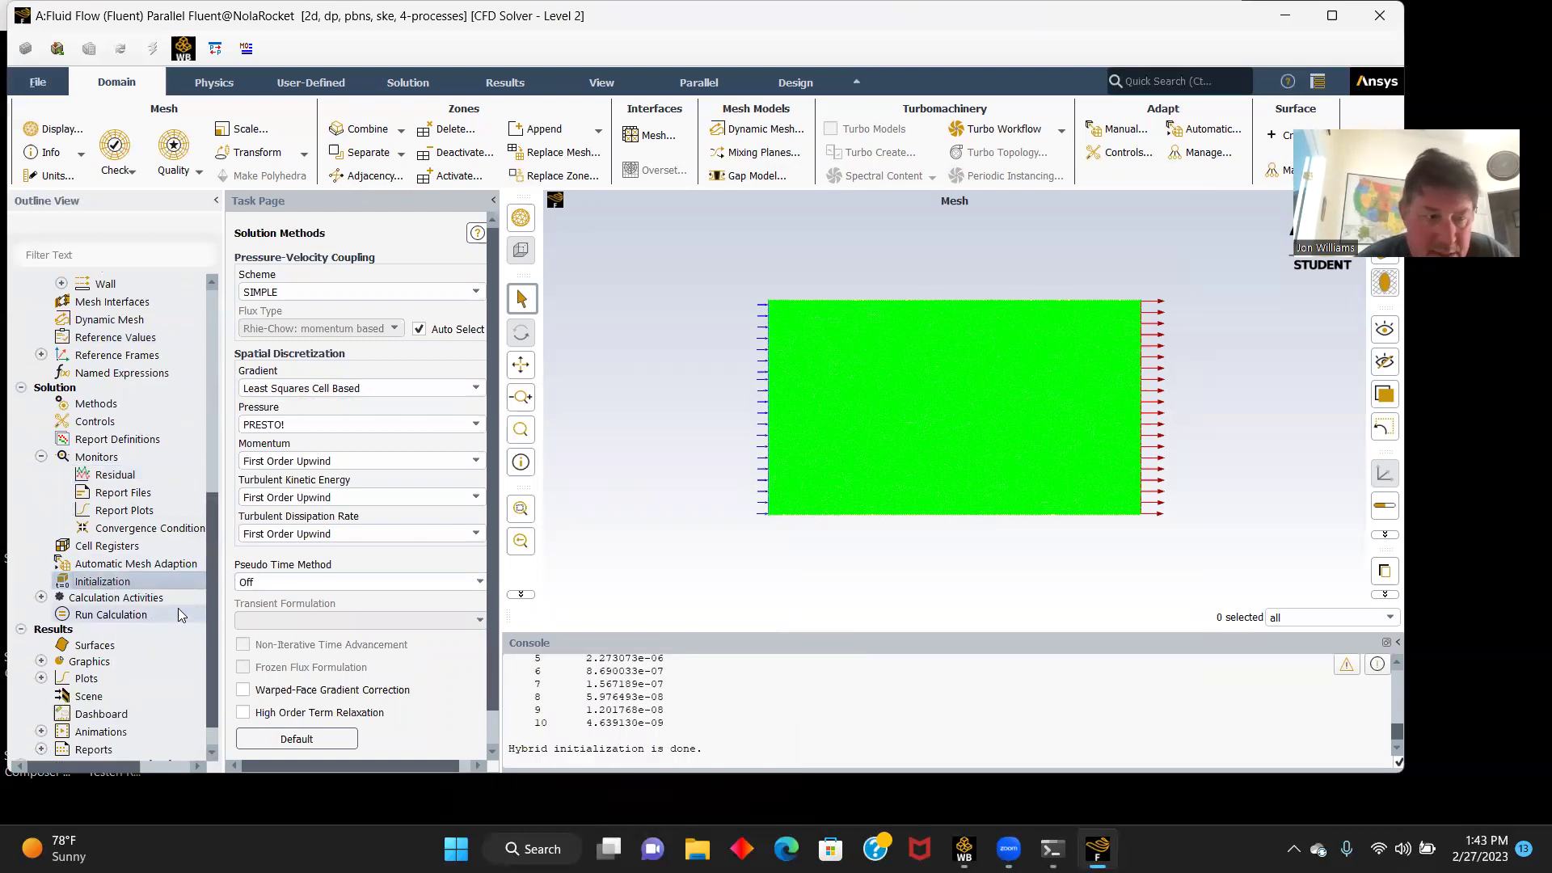
- Set the number of iterations to 1500 in Run Calculation
click(139, 615)
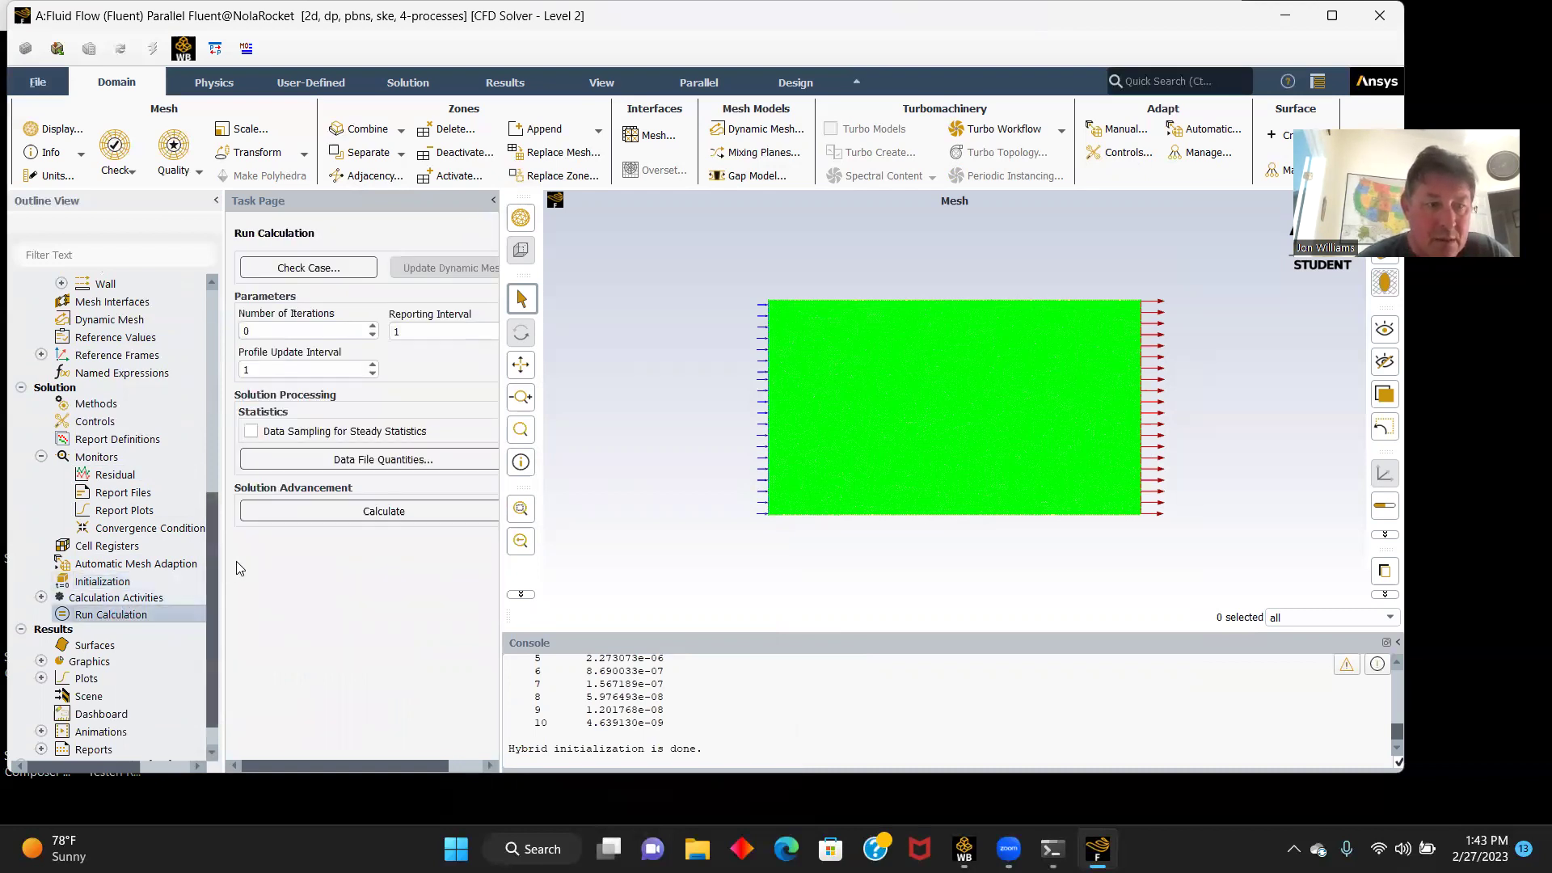
click(268, 331)
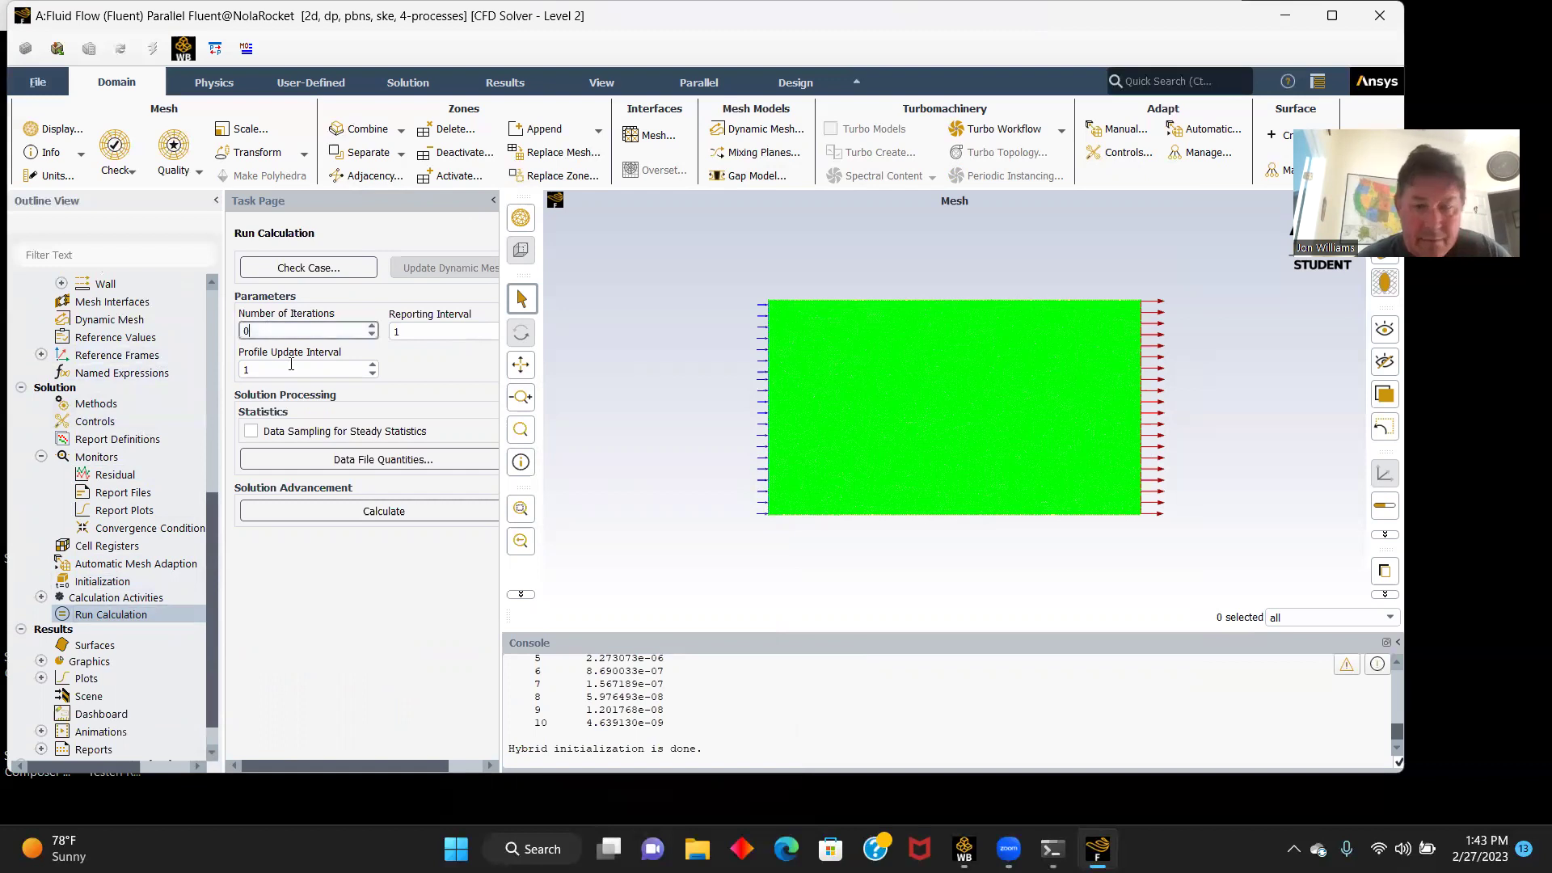
key(BackSpace)
text(15)
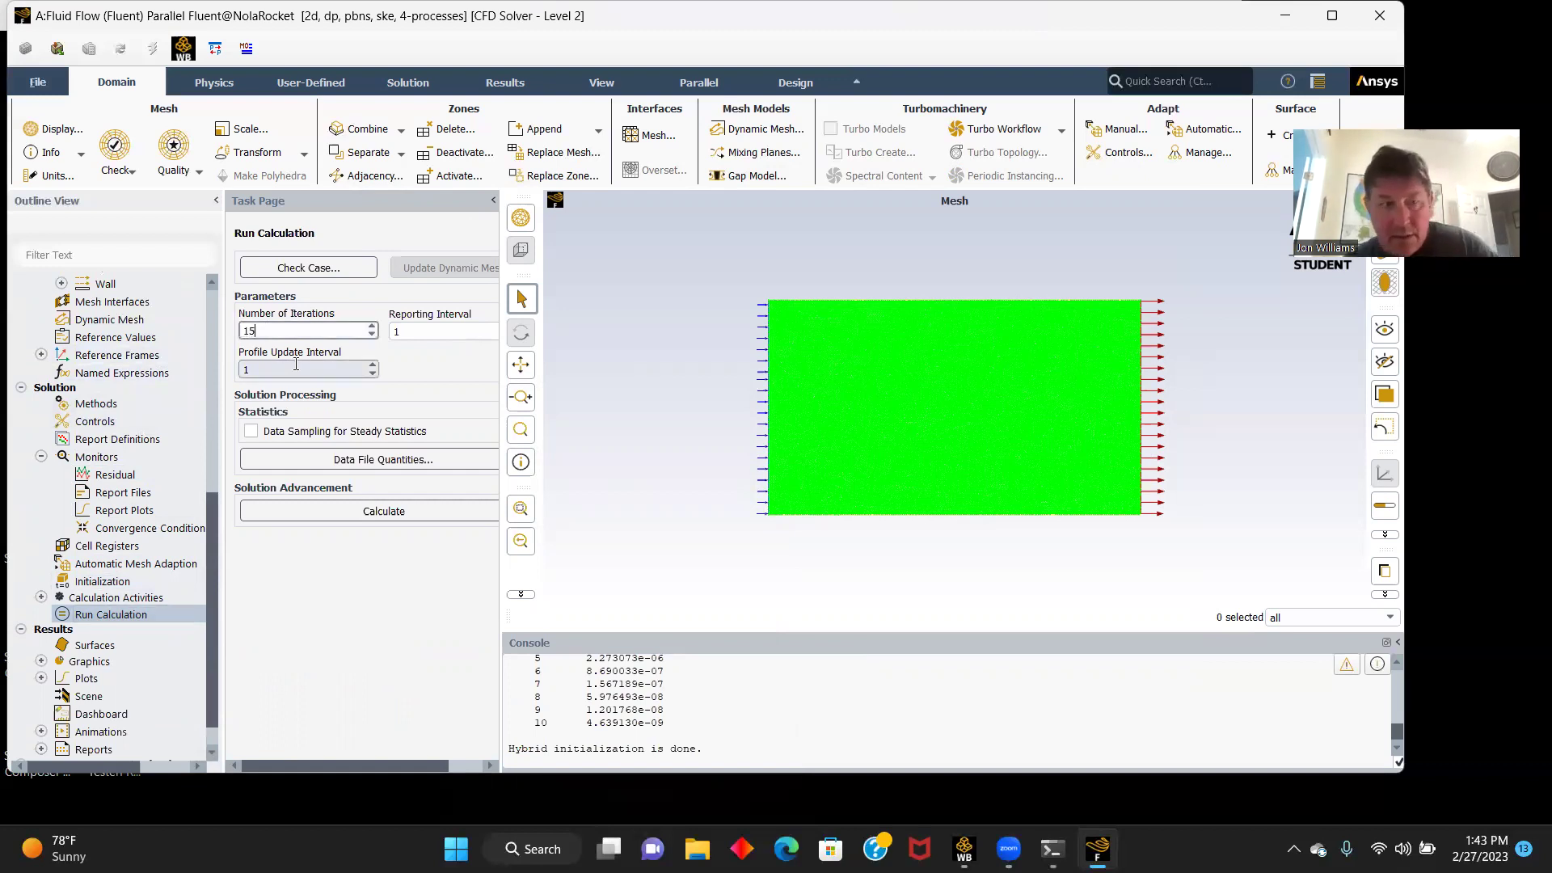
text(00)
- Run the 1500-iteration calculation until it reports Calculation complete
click(388, 512)
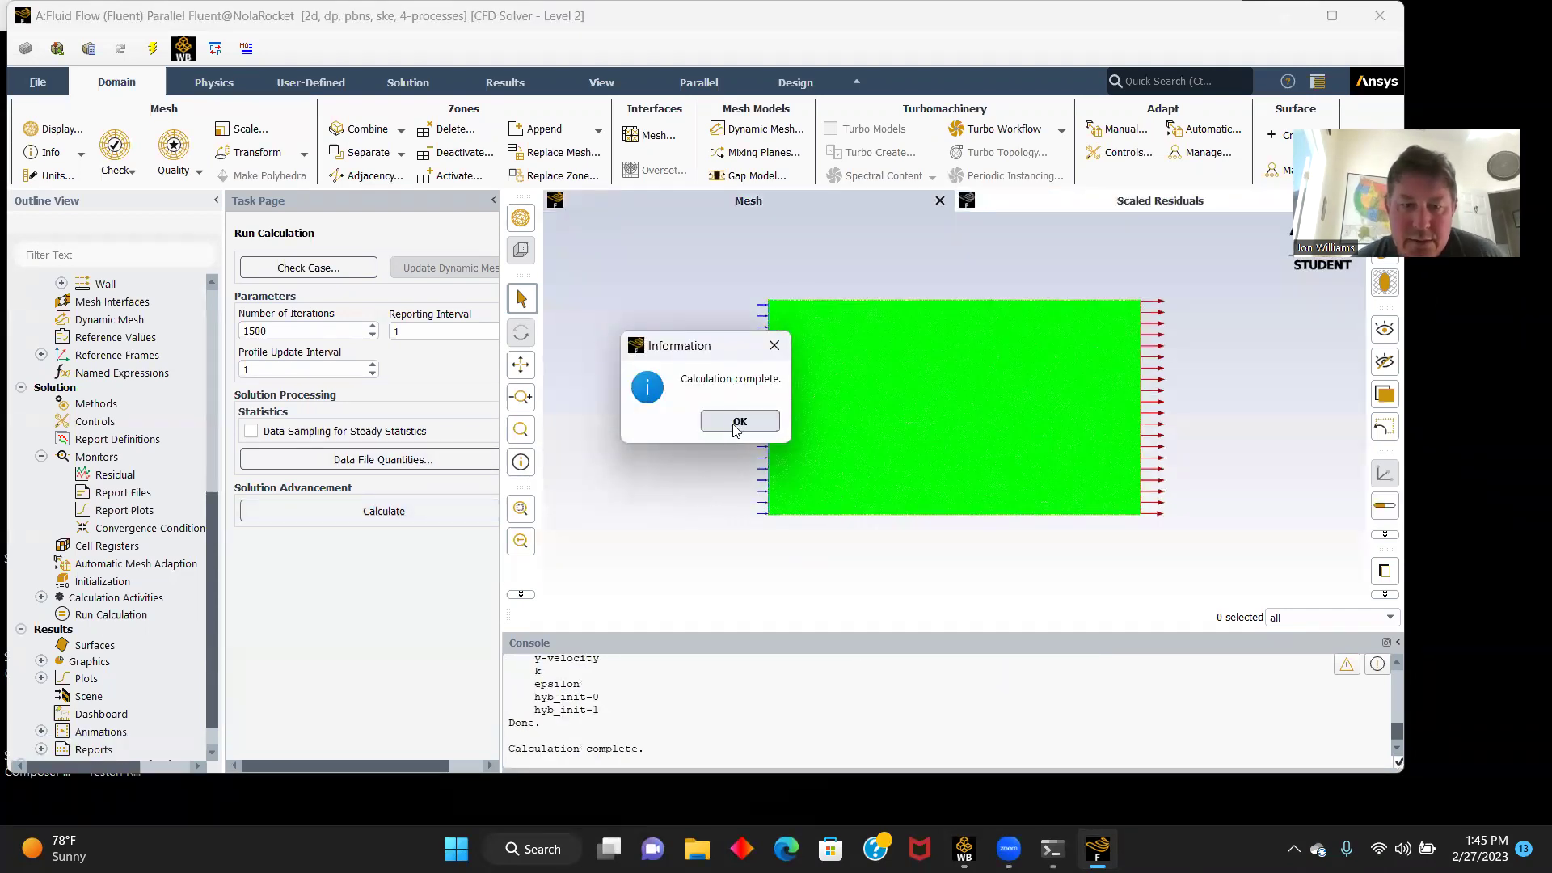
- Print a forces report for all four wall zones, giving net total force 33.71632 N
click(737, 421)
scroll(170, 517, down, 2)
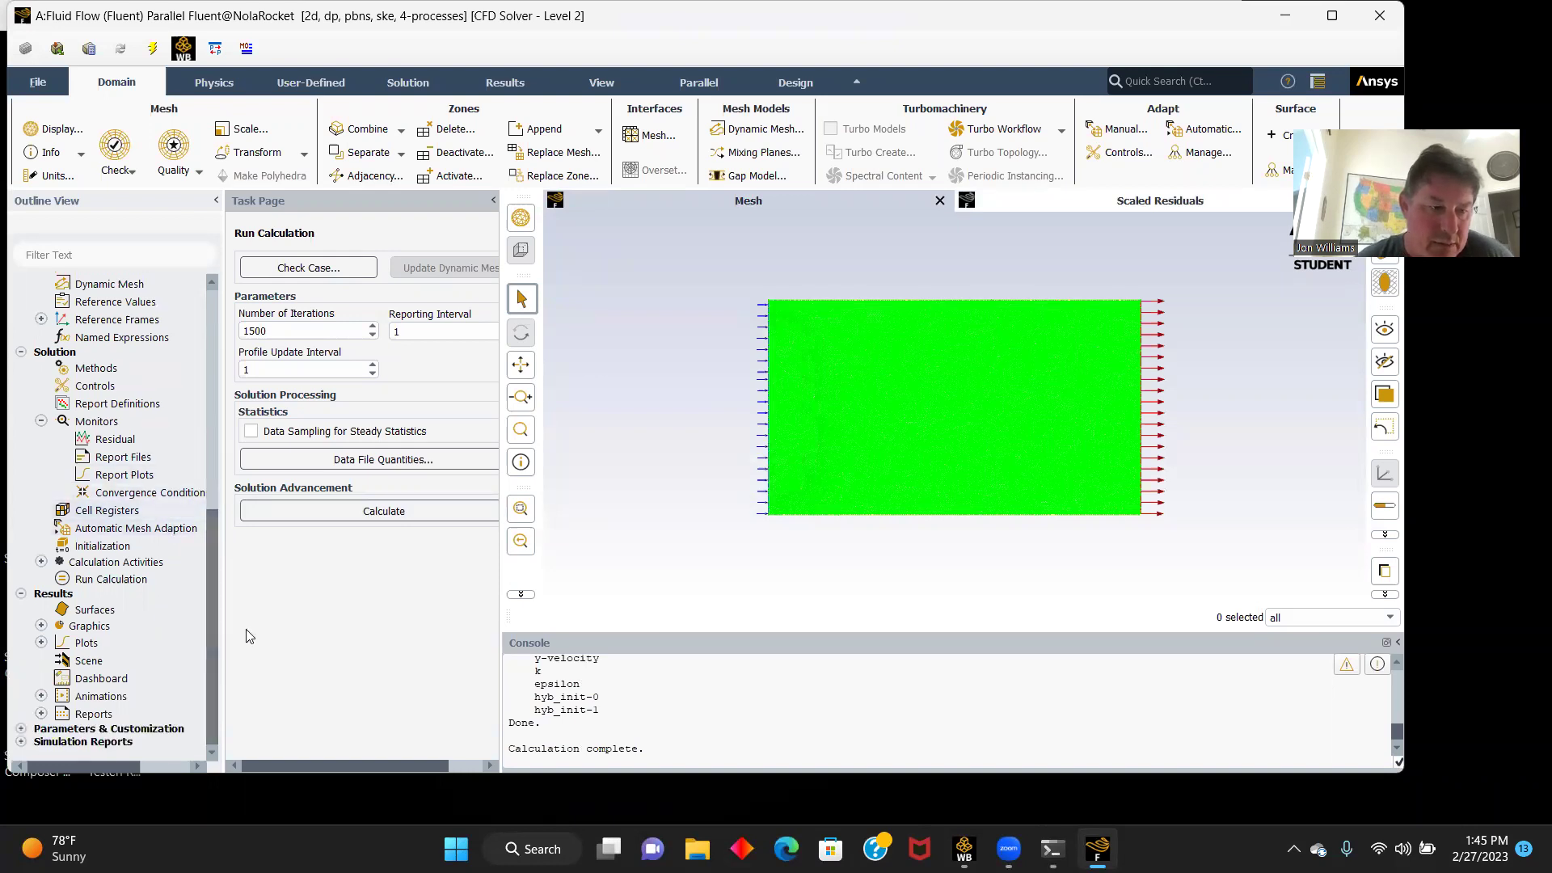
click(40, 714)
scroll(128, 678, down, 2)
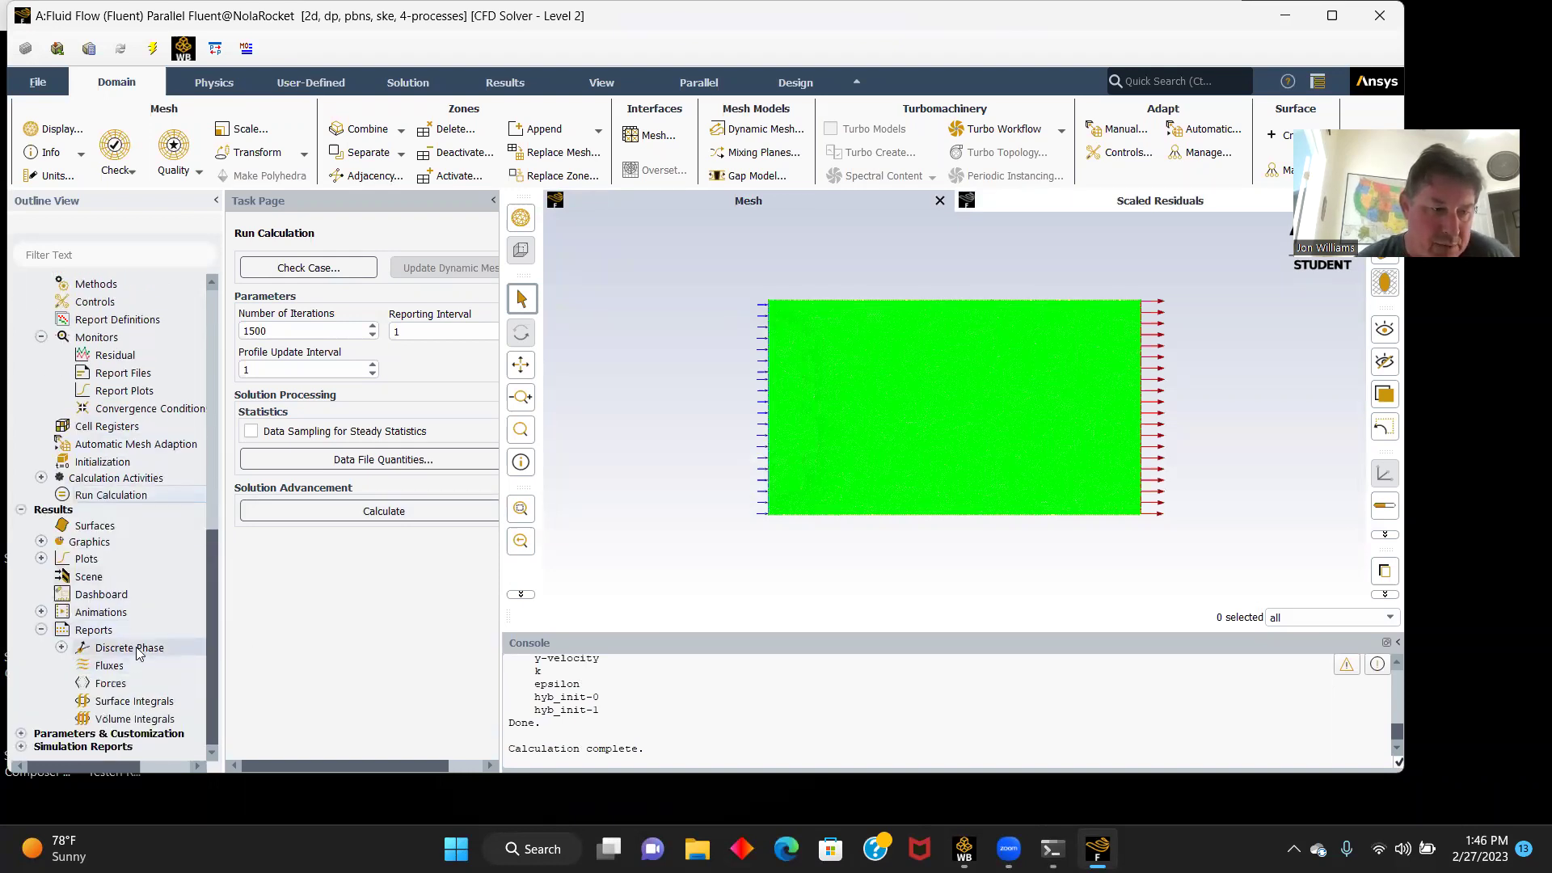
double_click(110, 684)
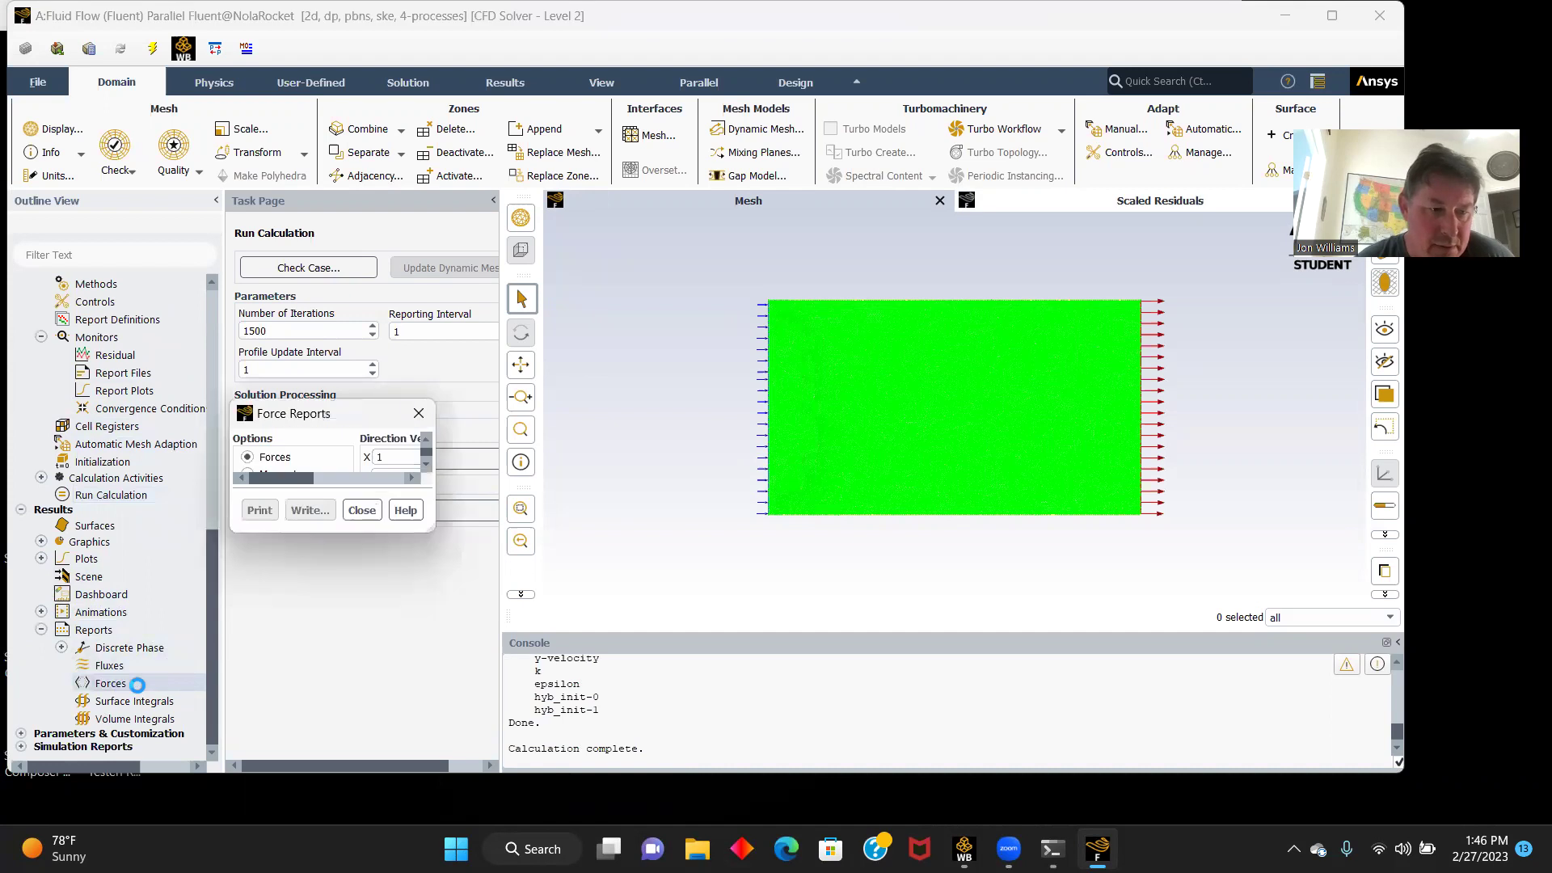
drag(473, 470, 485, 533)
click(383, 663)
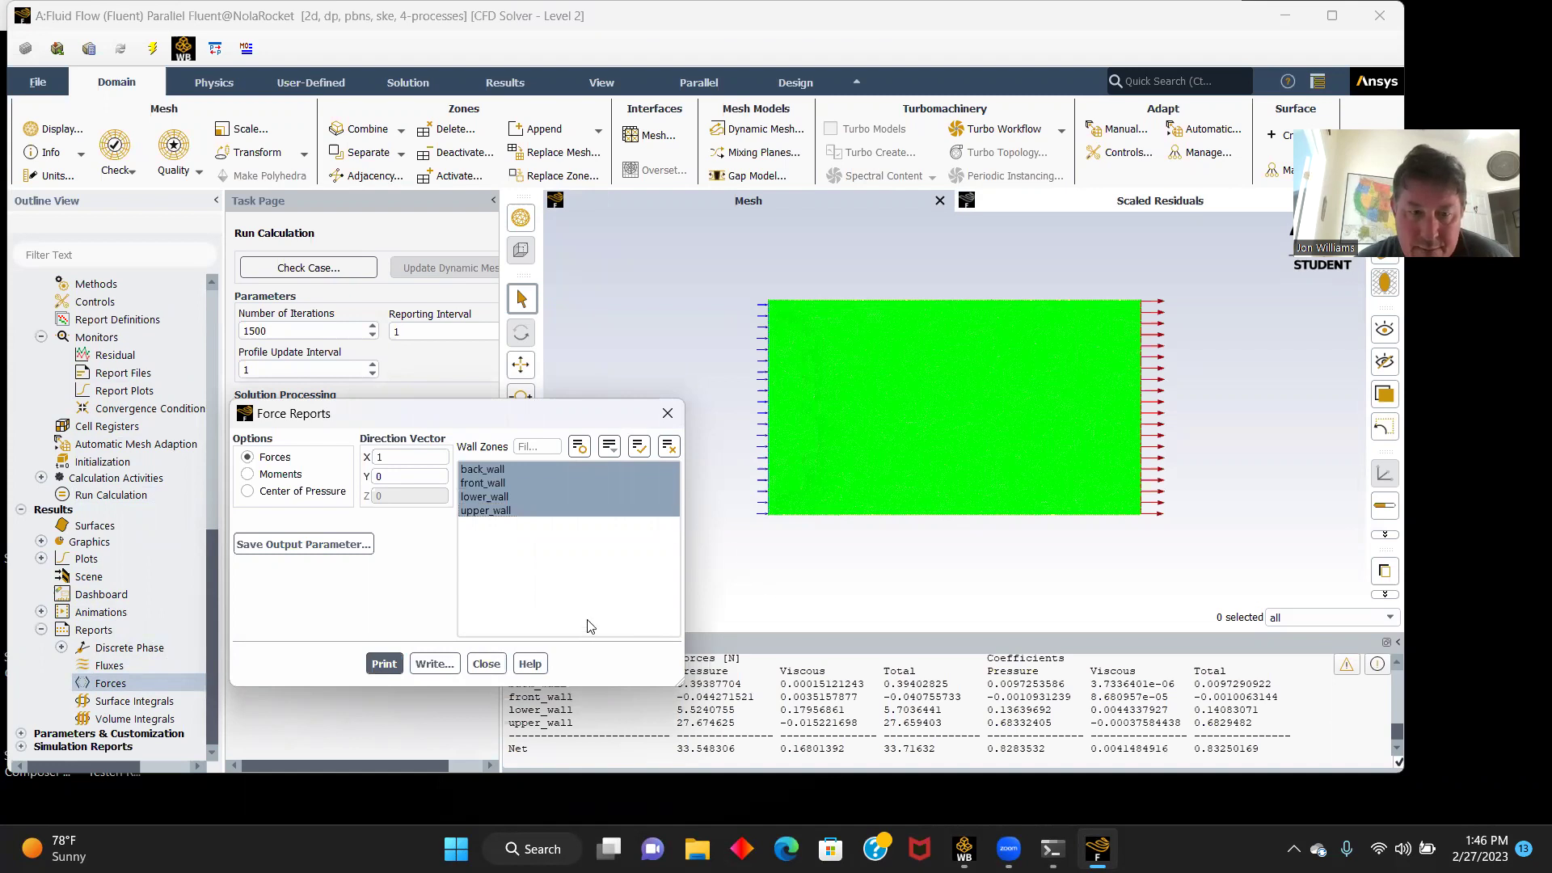
click(486, 664)
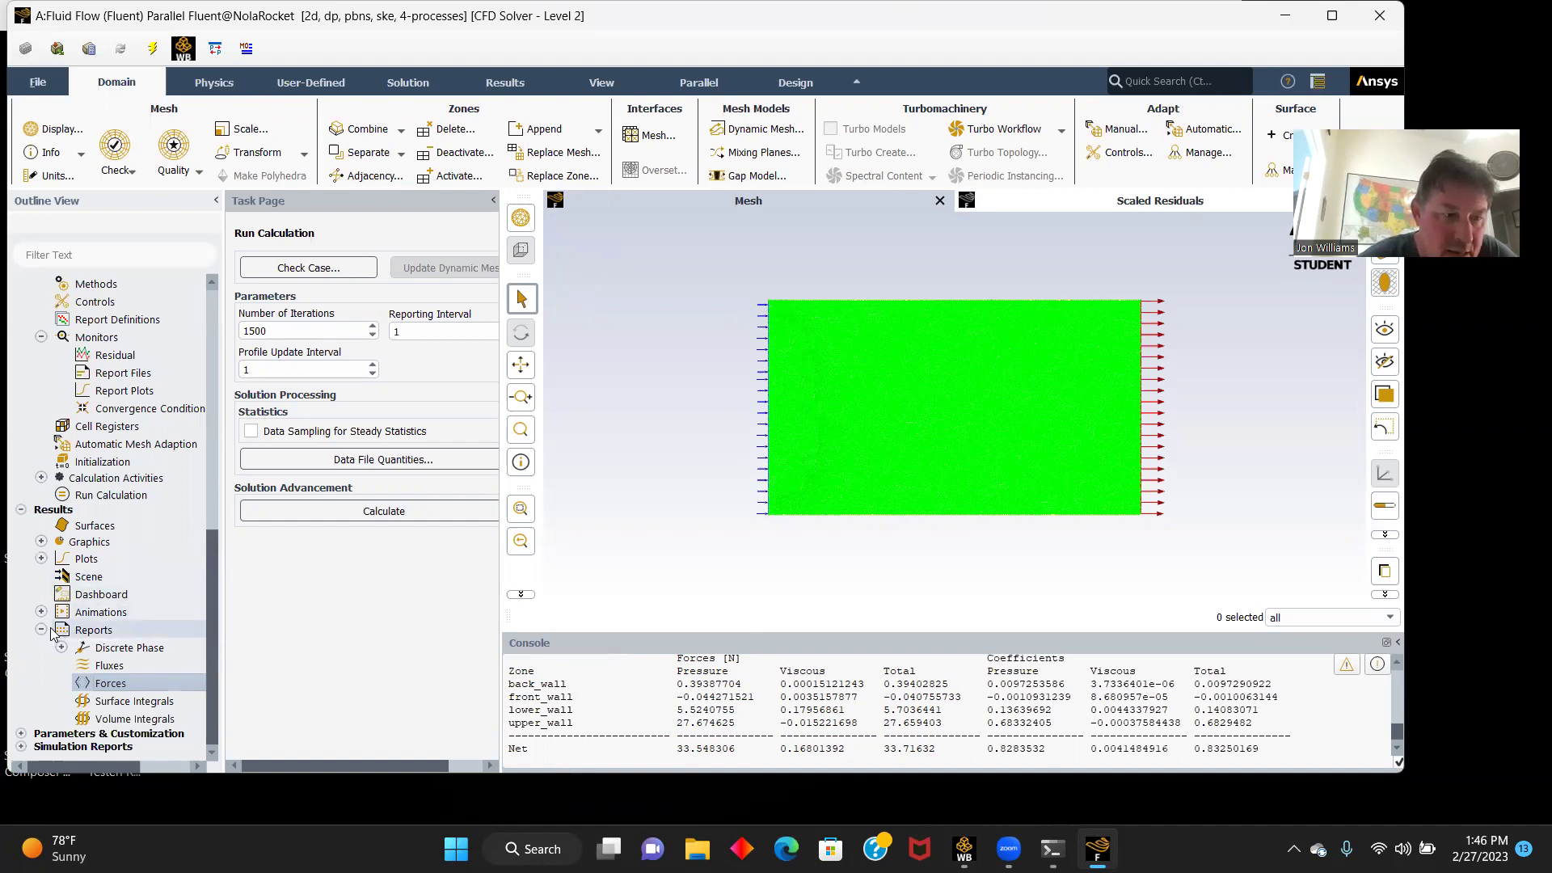
- Plot Wall Fluxes X-Wall Shear Stress against Curve Length along upper_wall
click(41, 559)
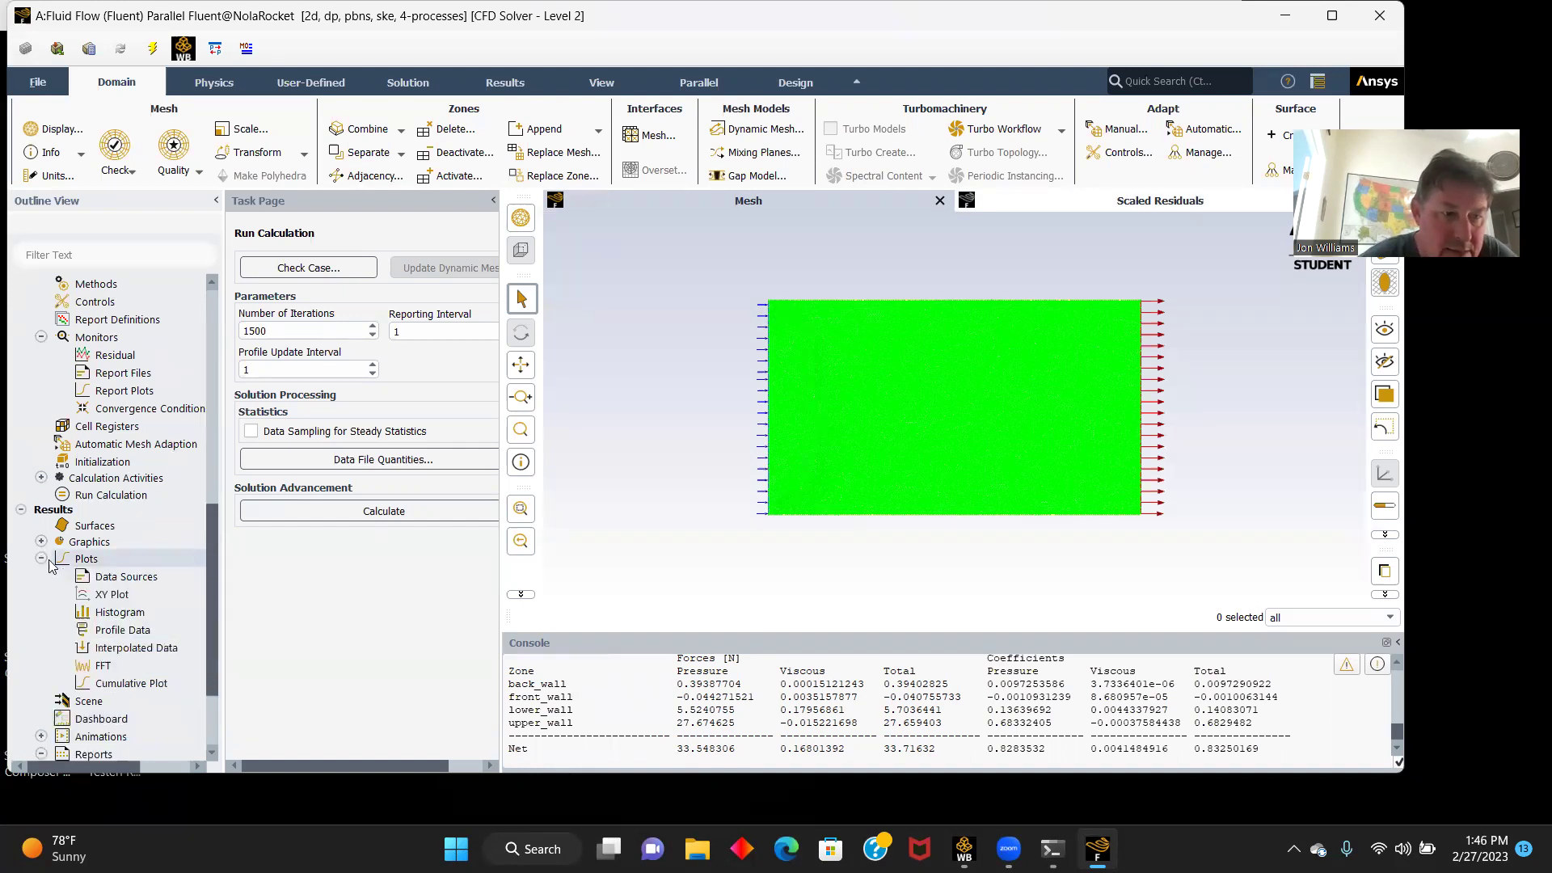
double_click(113, 595)
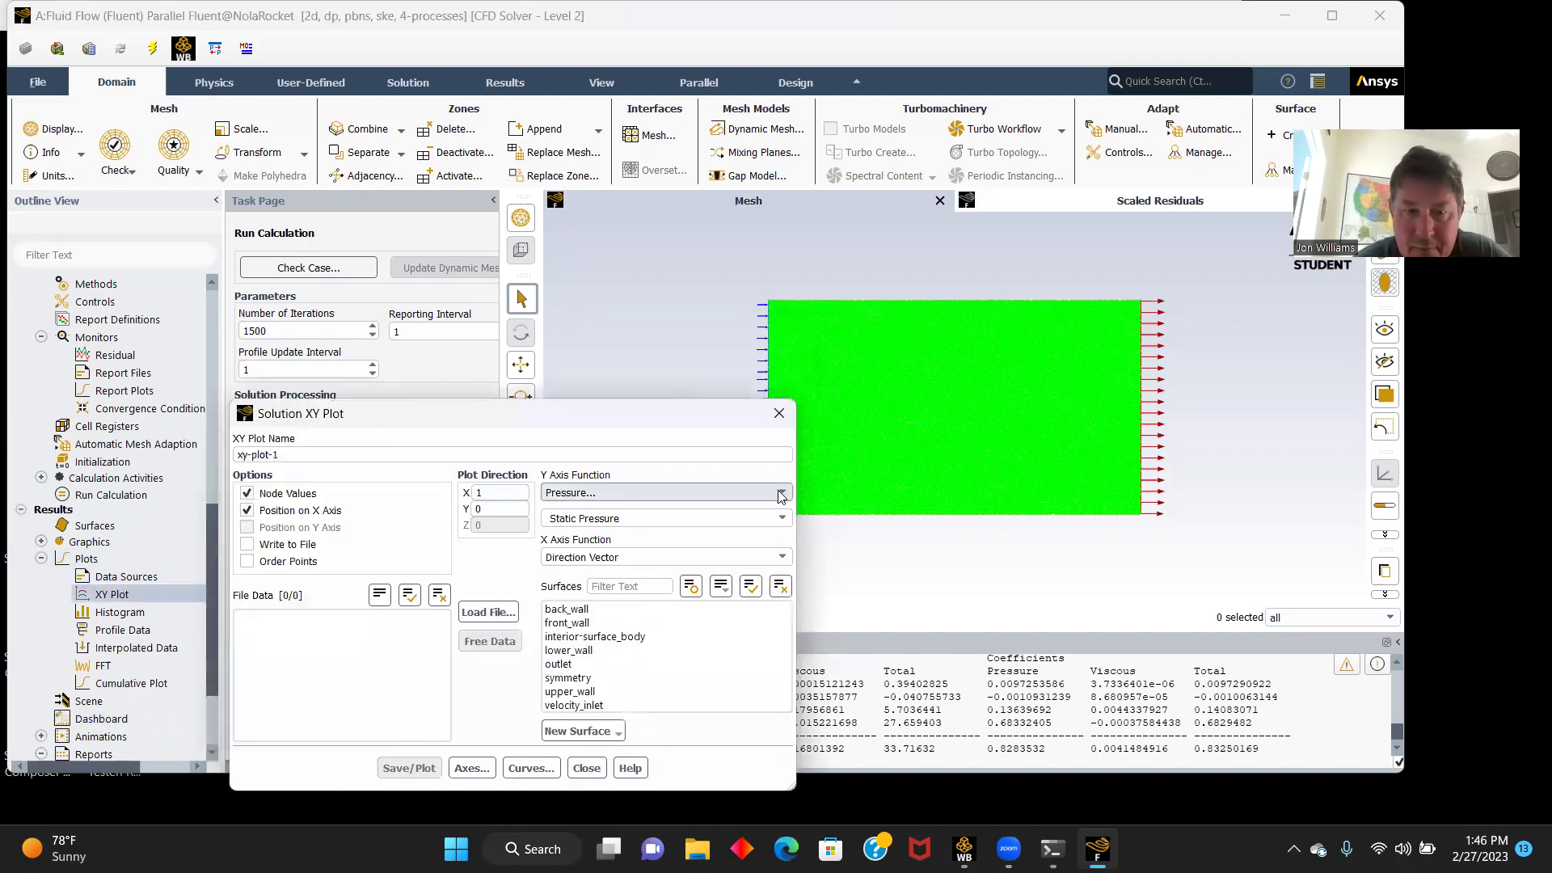
click(781, 494)
click(701, 574)
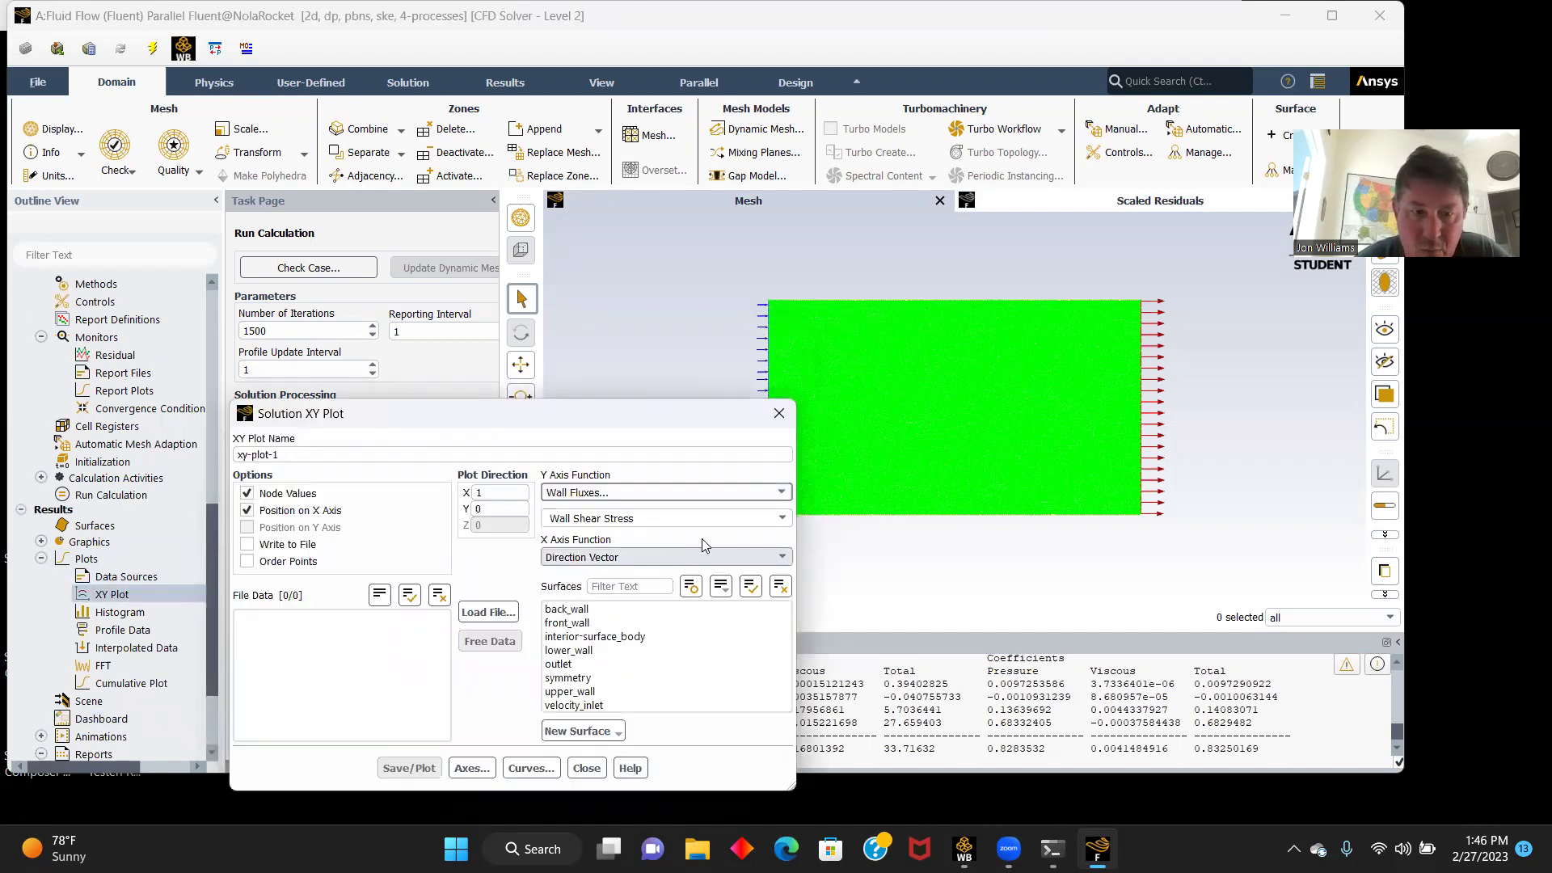
click(782, 518)
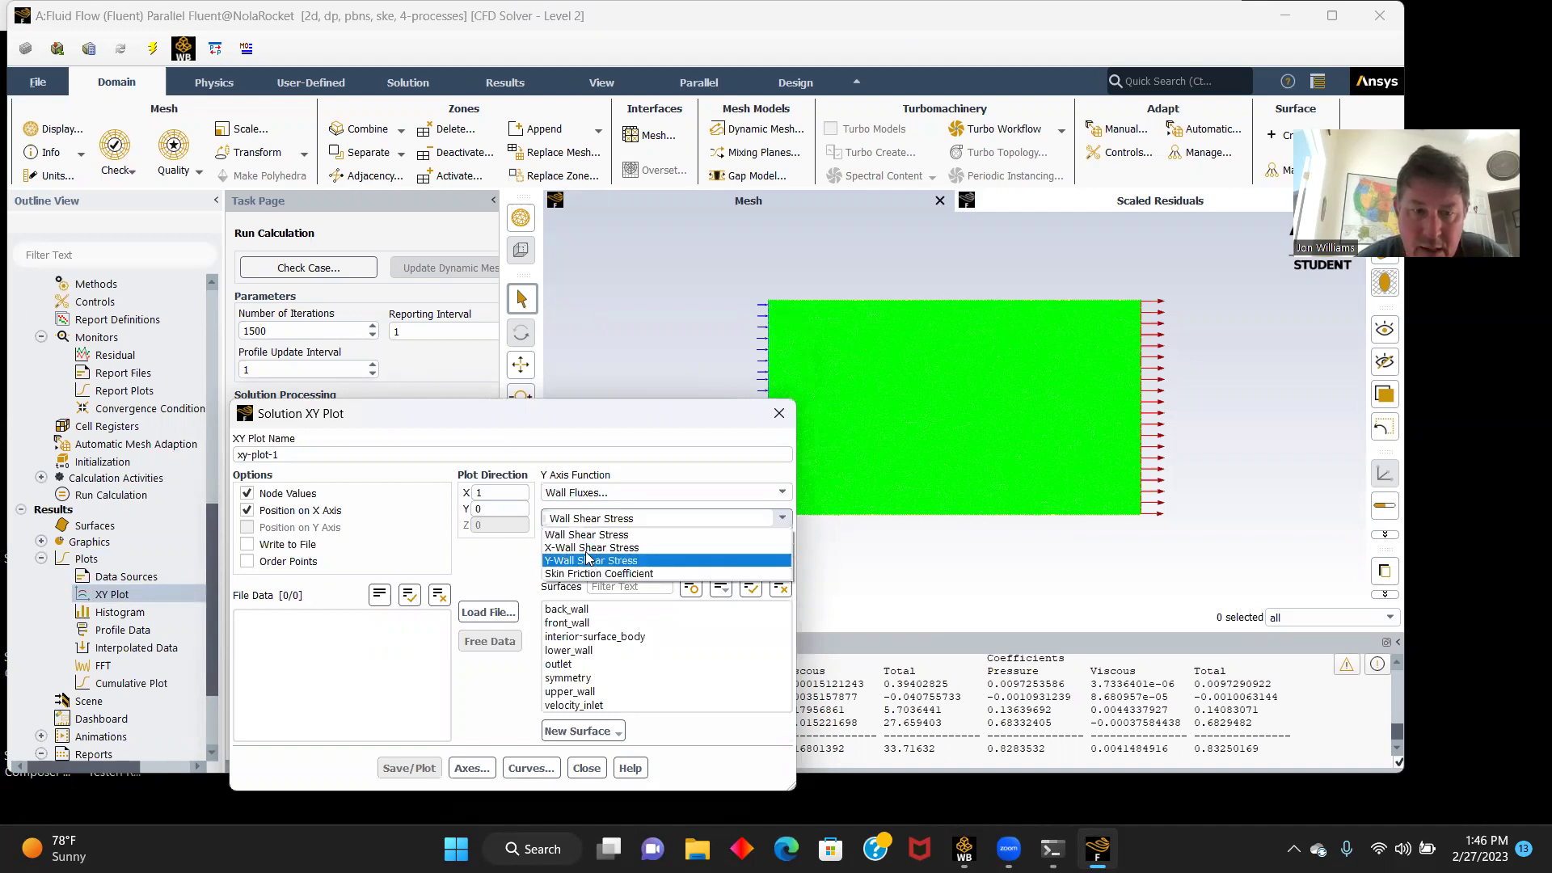
click(588, 548)
click(780, 557)
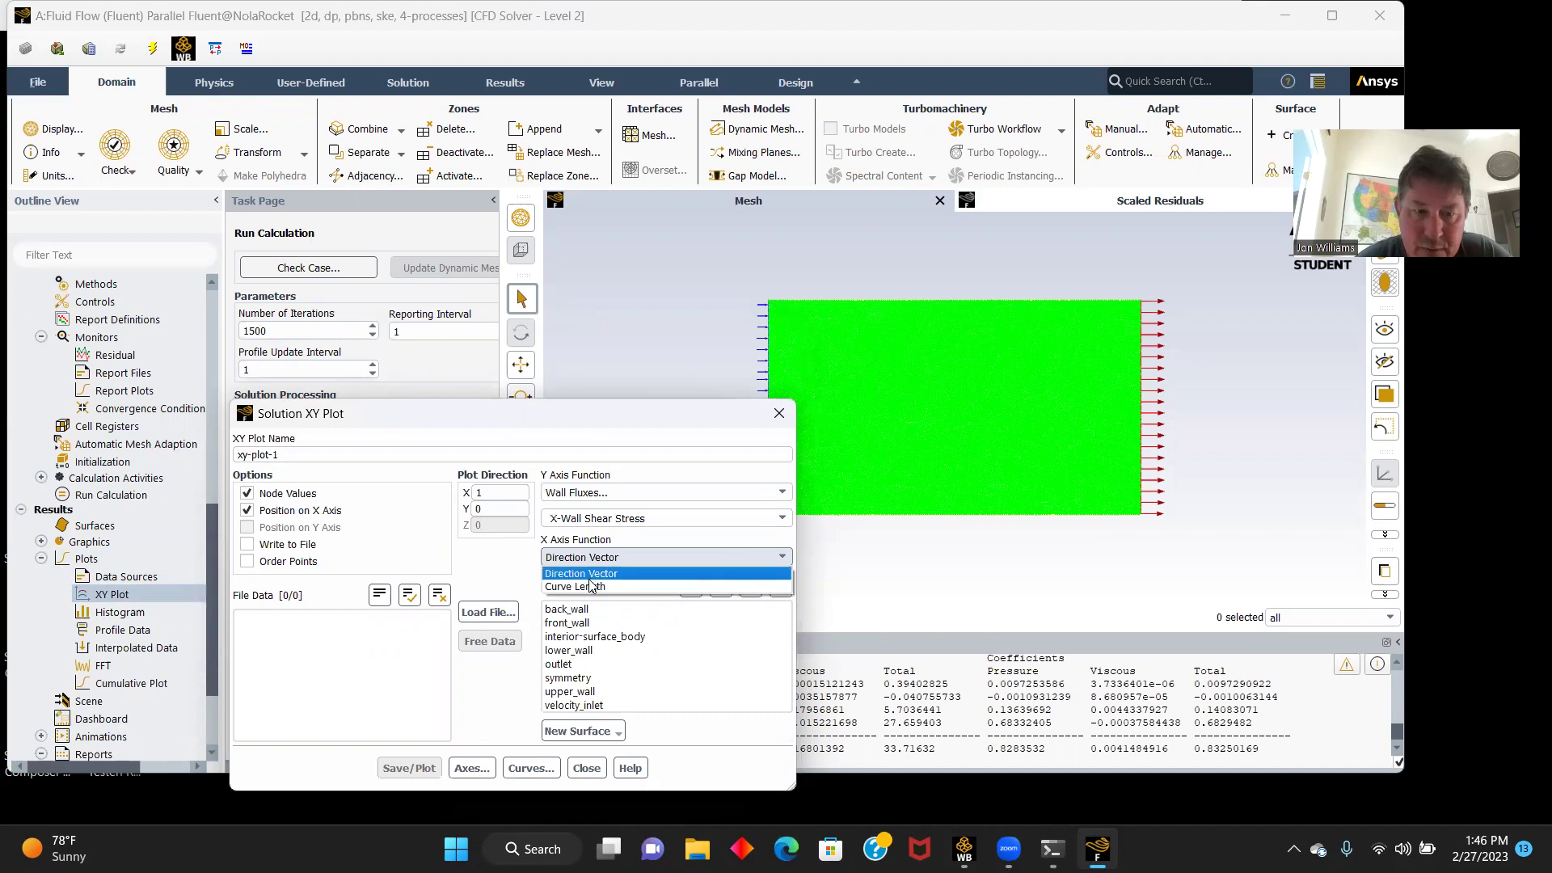
click(570, 692)
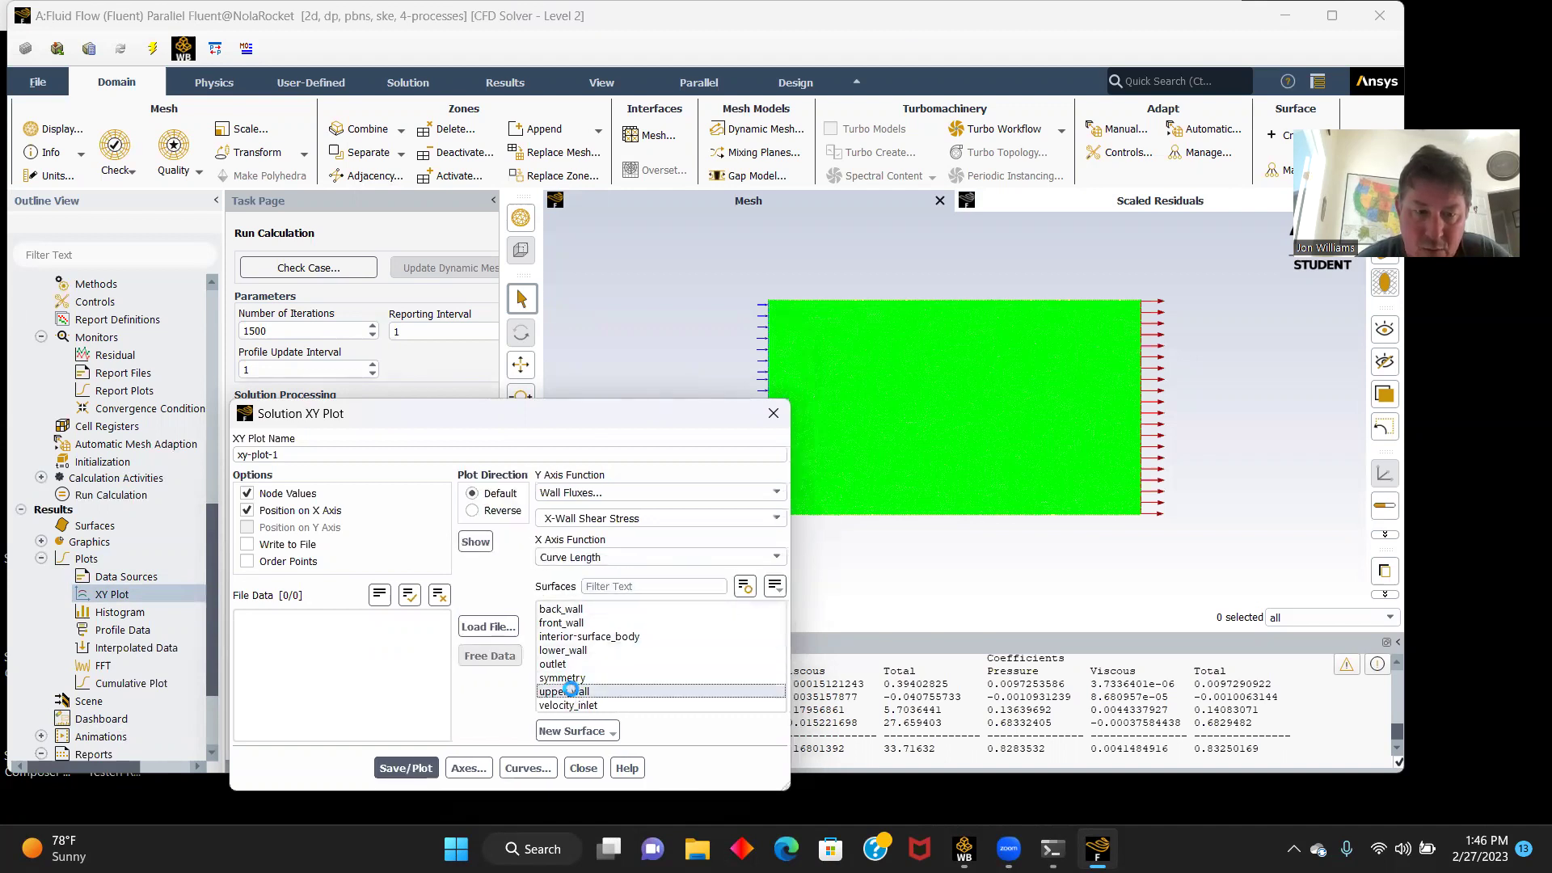
click(397, 772)
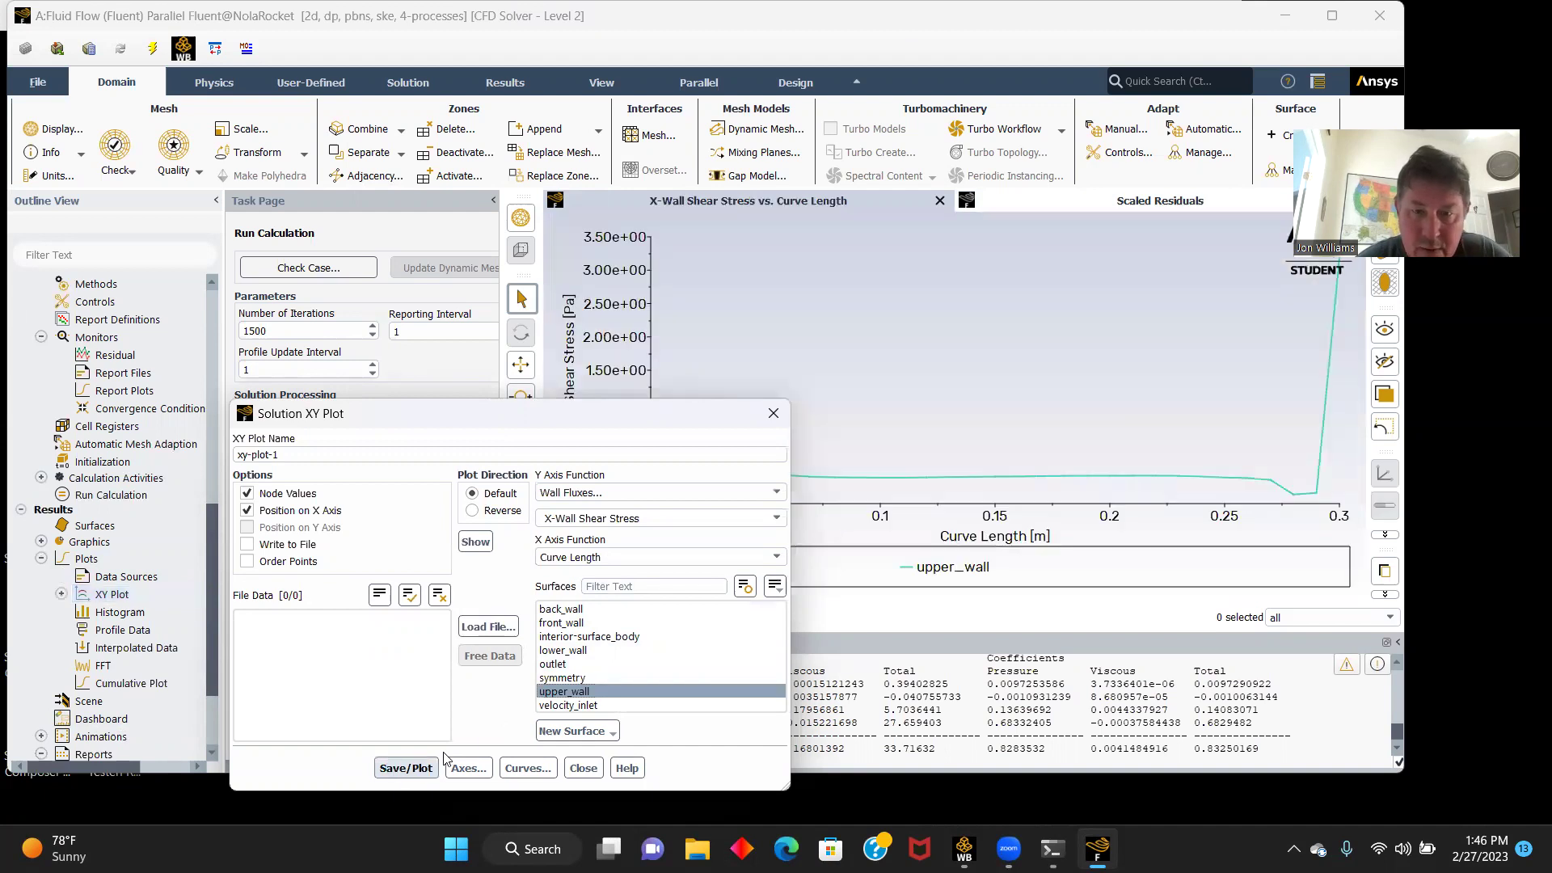
click(774, 413)
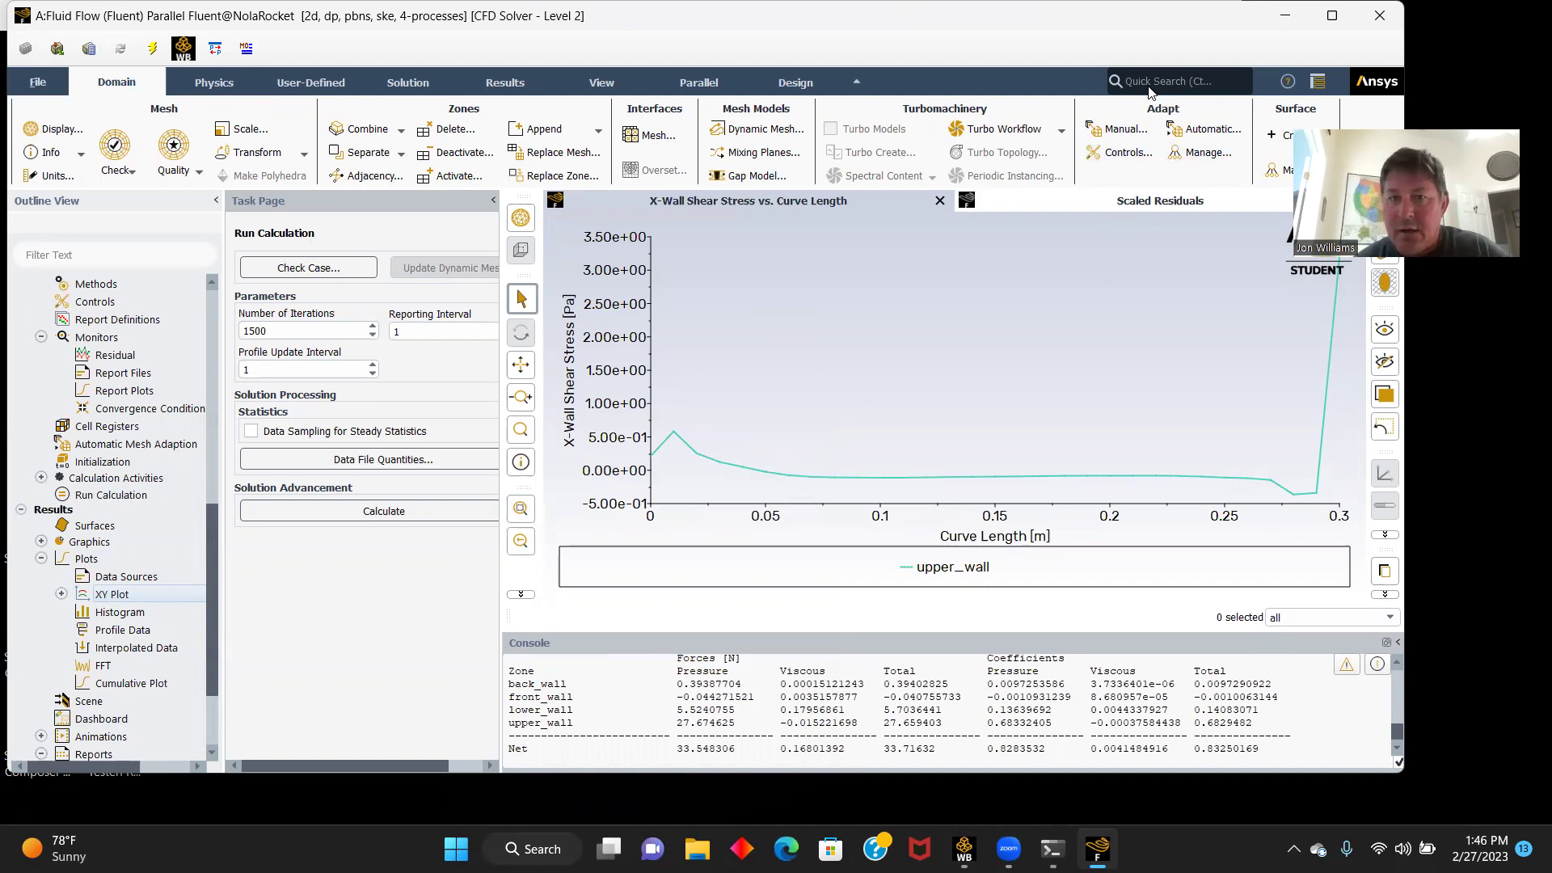
- Quit Fluent, keeping the changed settings
click(1379, 15)
click(710, 422)
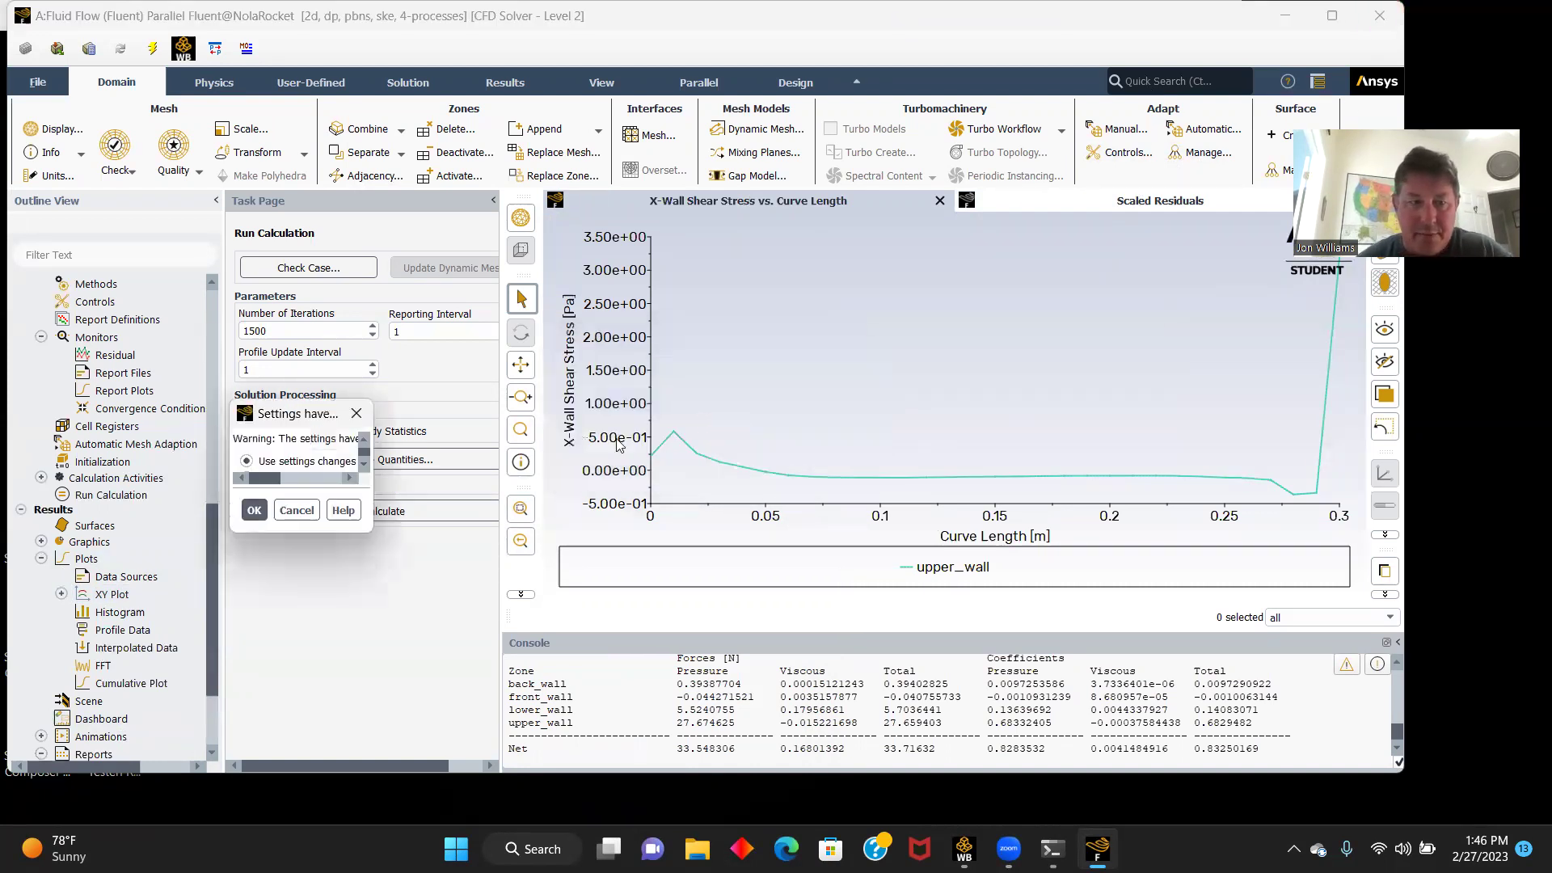
click(365, 534)
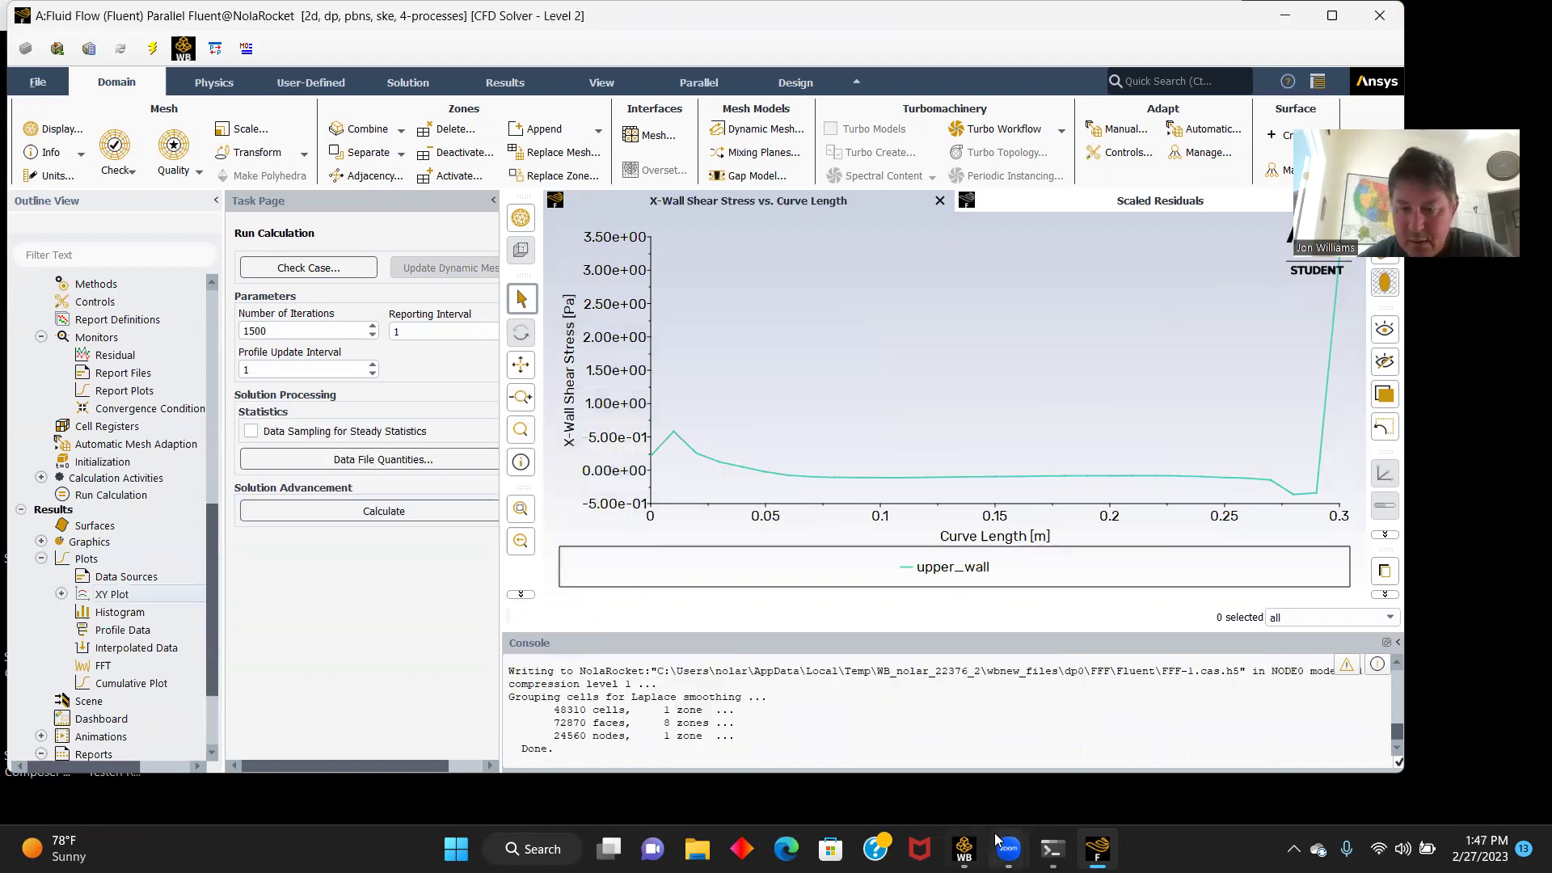
- Open the solved results in CFD-Post from Workbench's Results cell
mouse_move(963, 849)
click(962, 748)
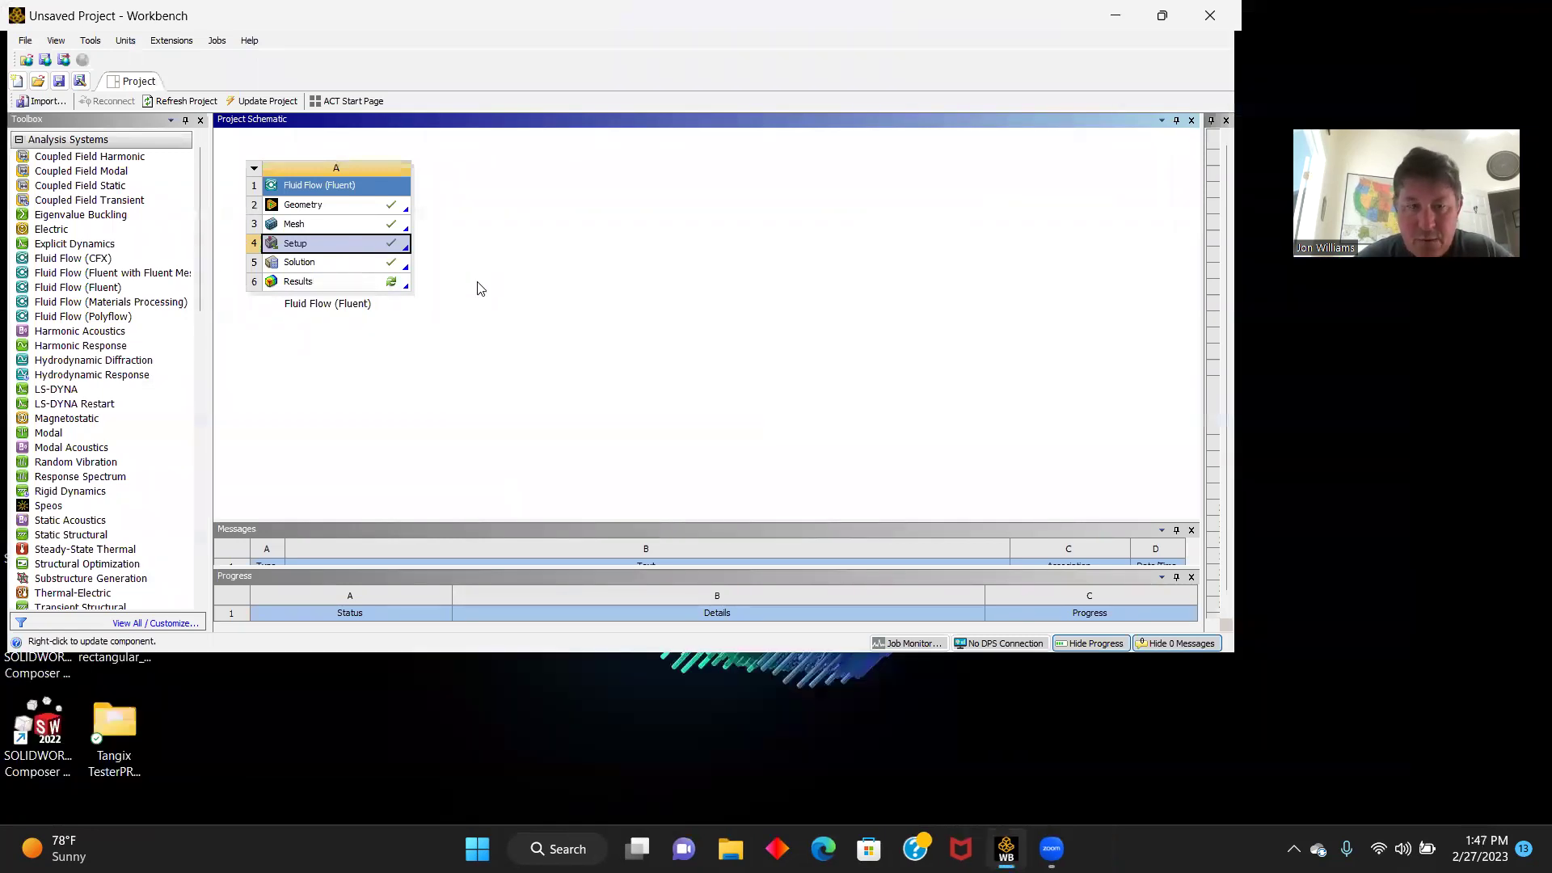
double_click(320, 283)
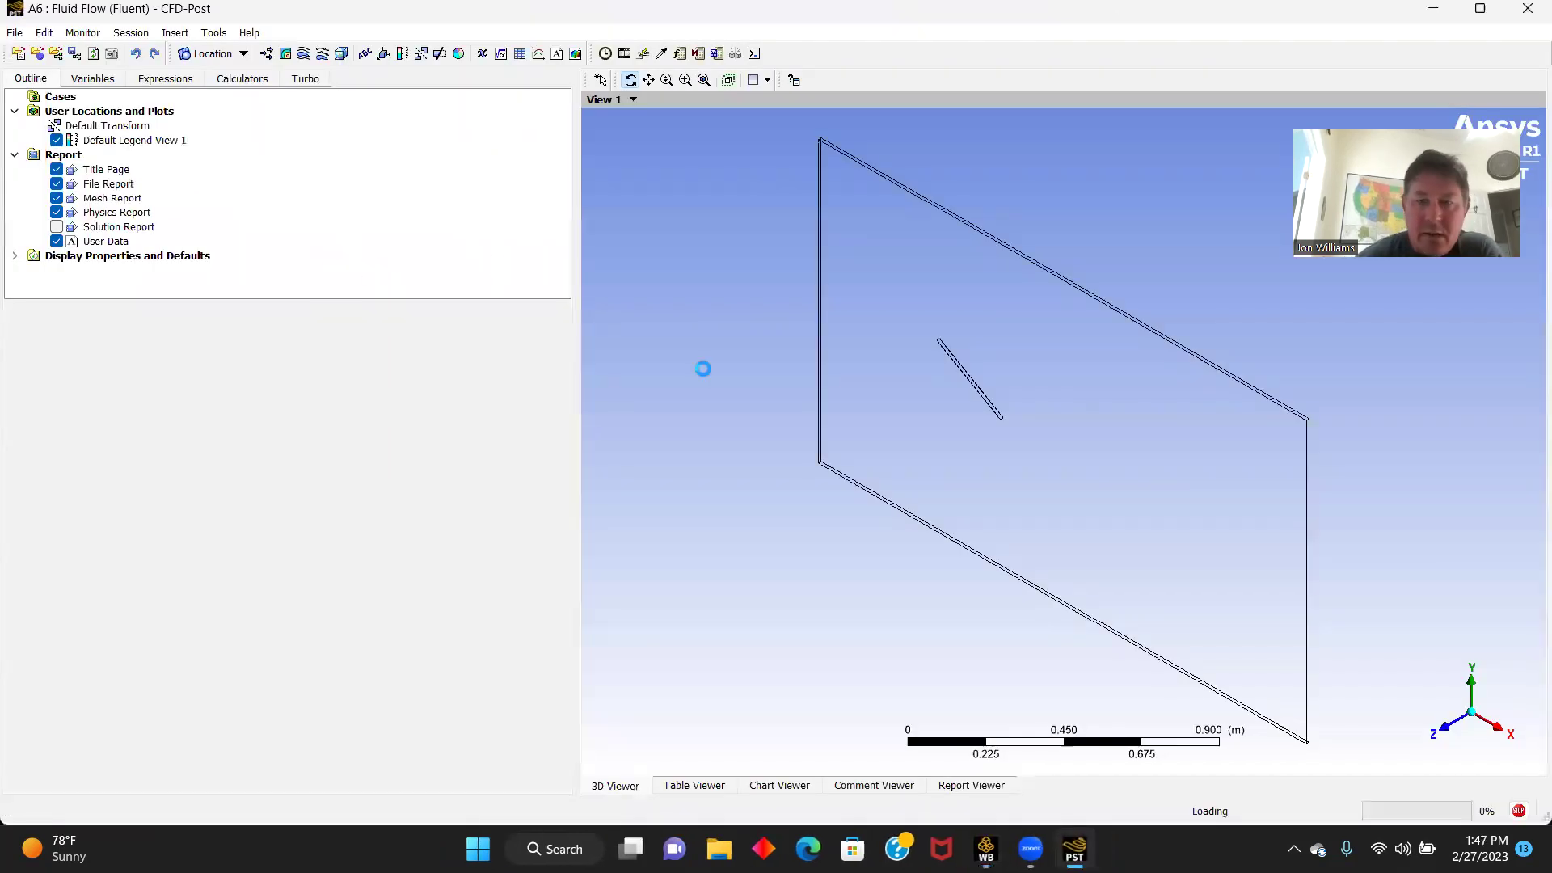
- Create Contour 1 showing Velocity on the symmetry 1 plane, viewed along Z
click(1451, 742)
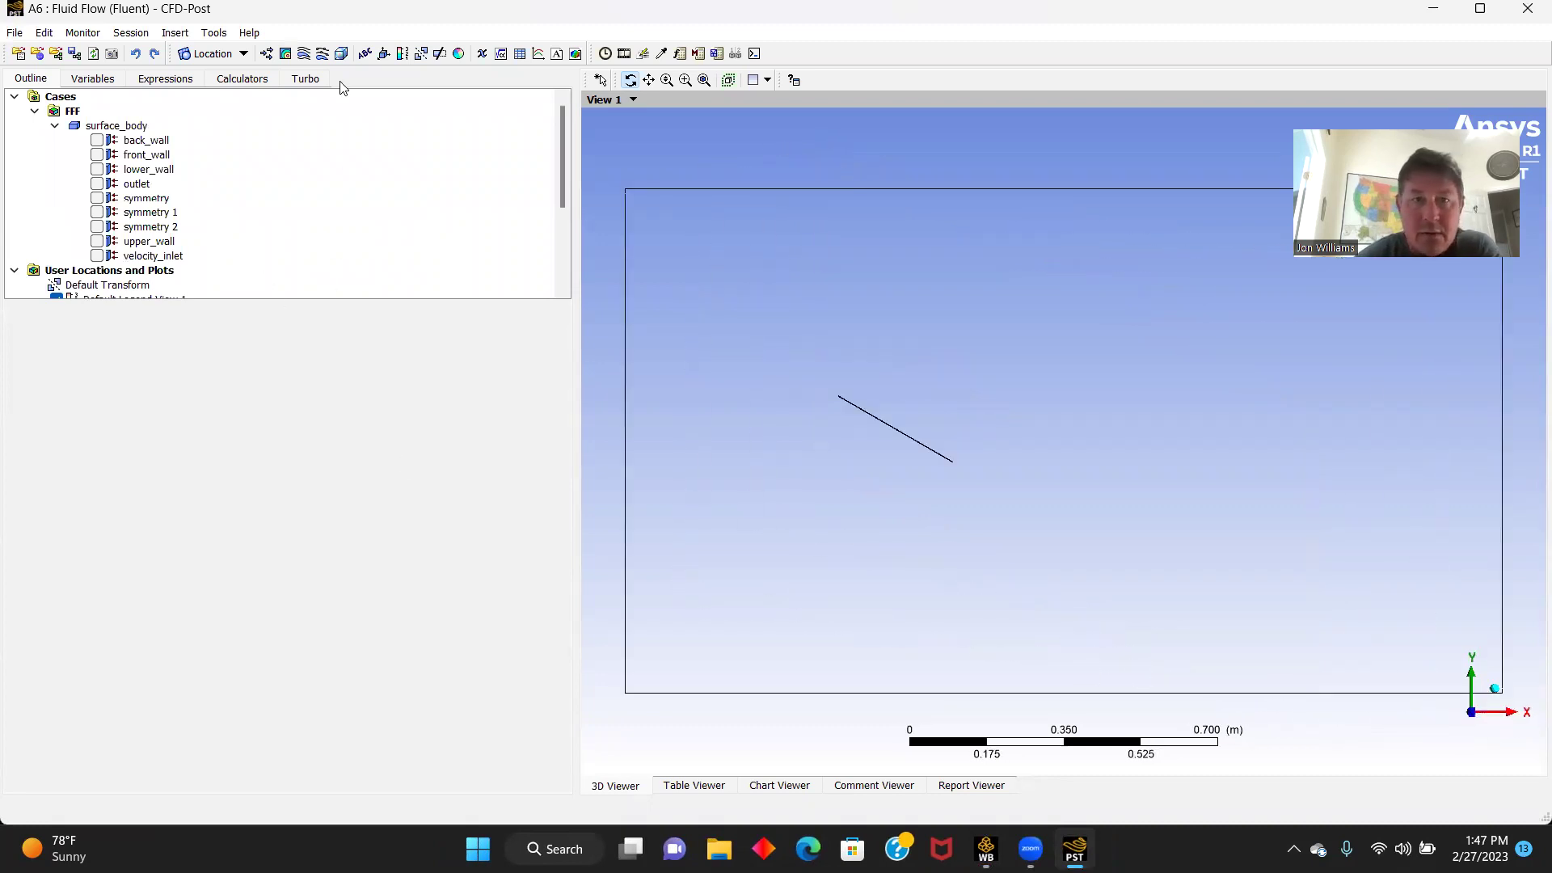
click(287, 55)
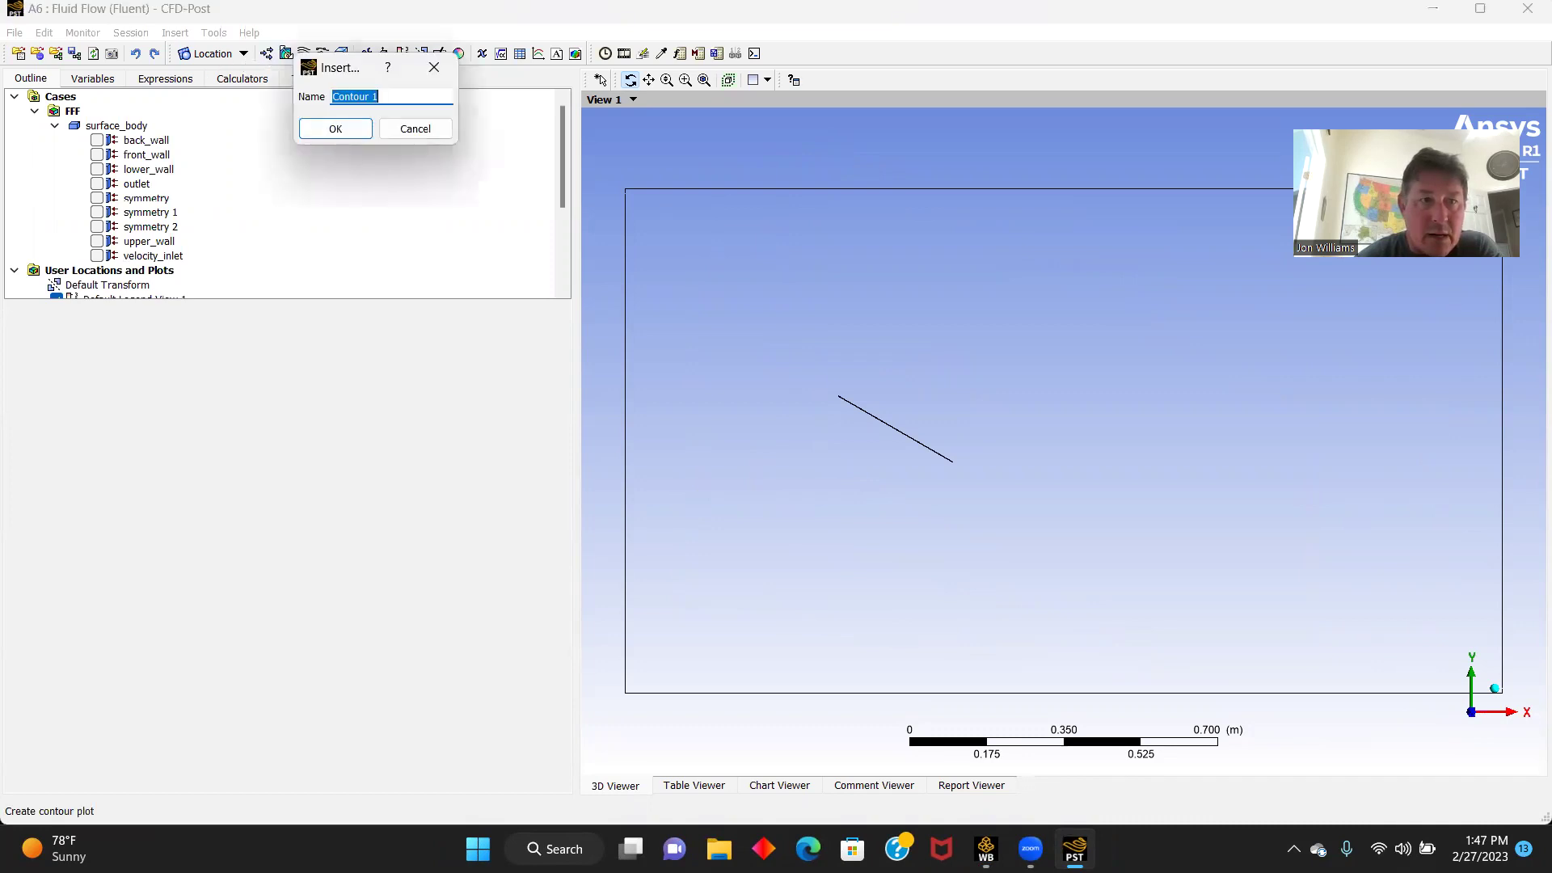
click(356, 128)
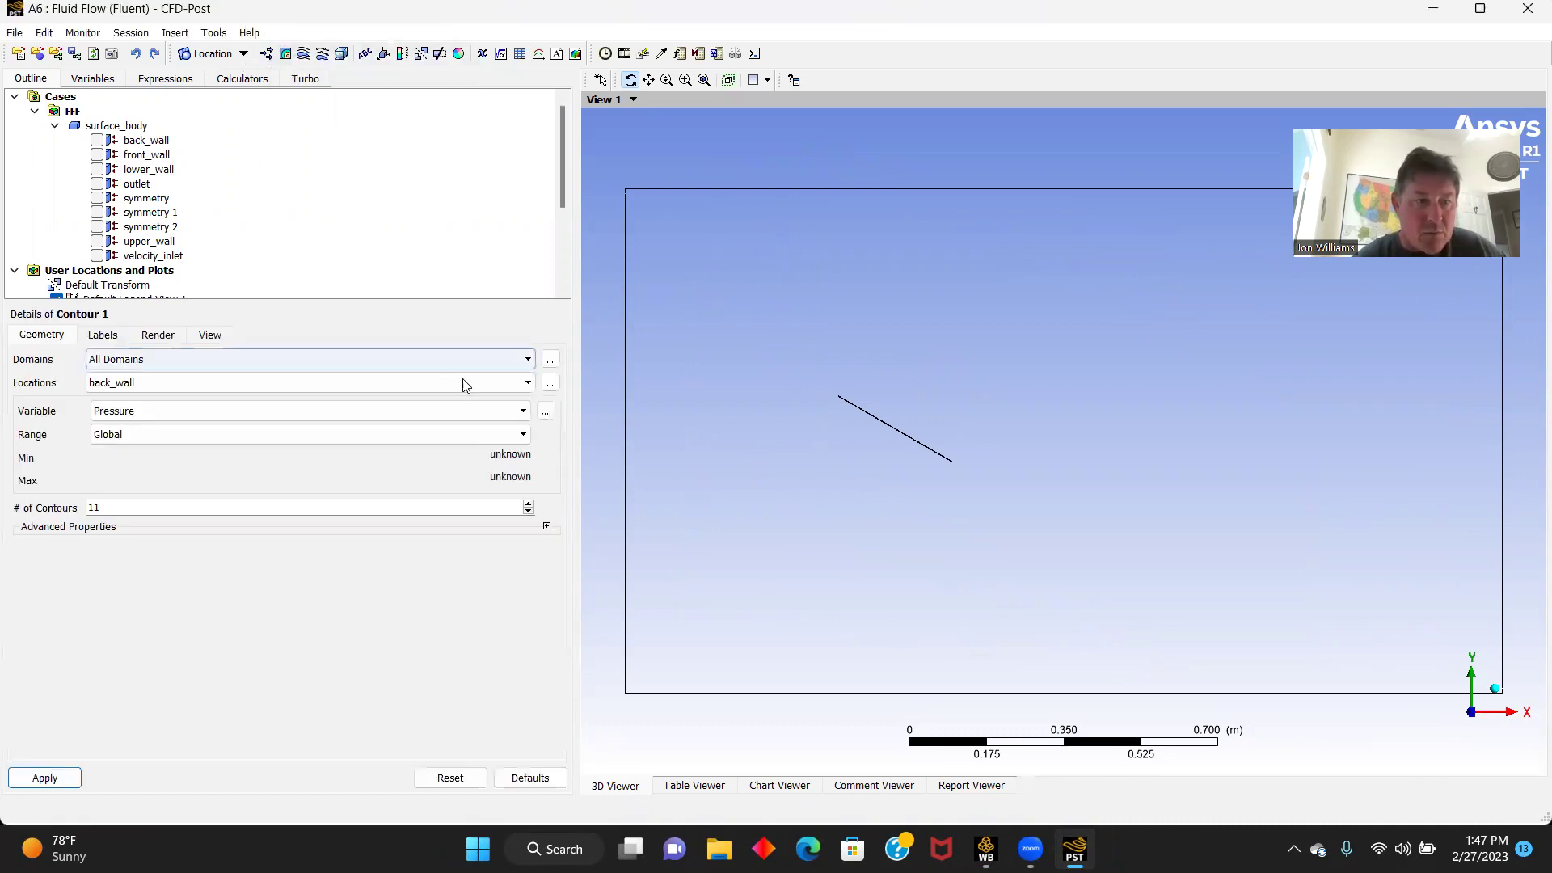
click(267, 383)
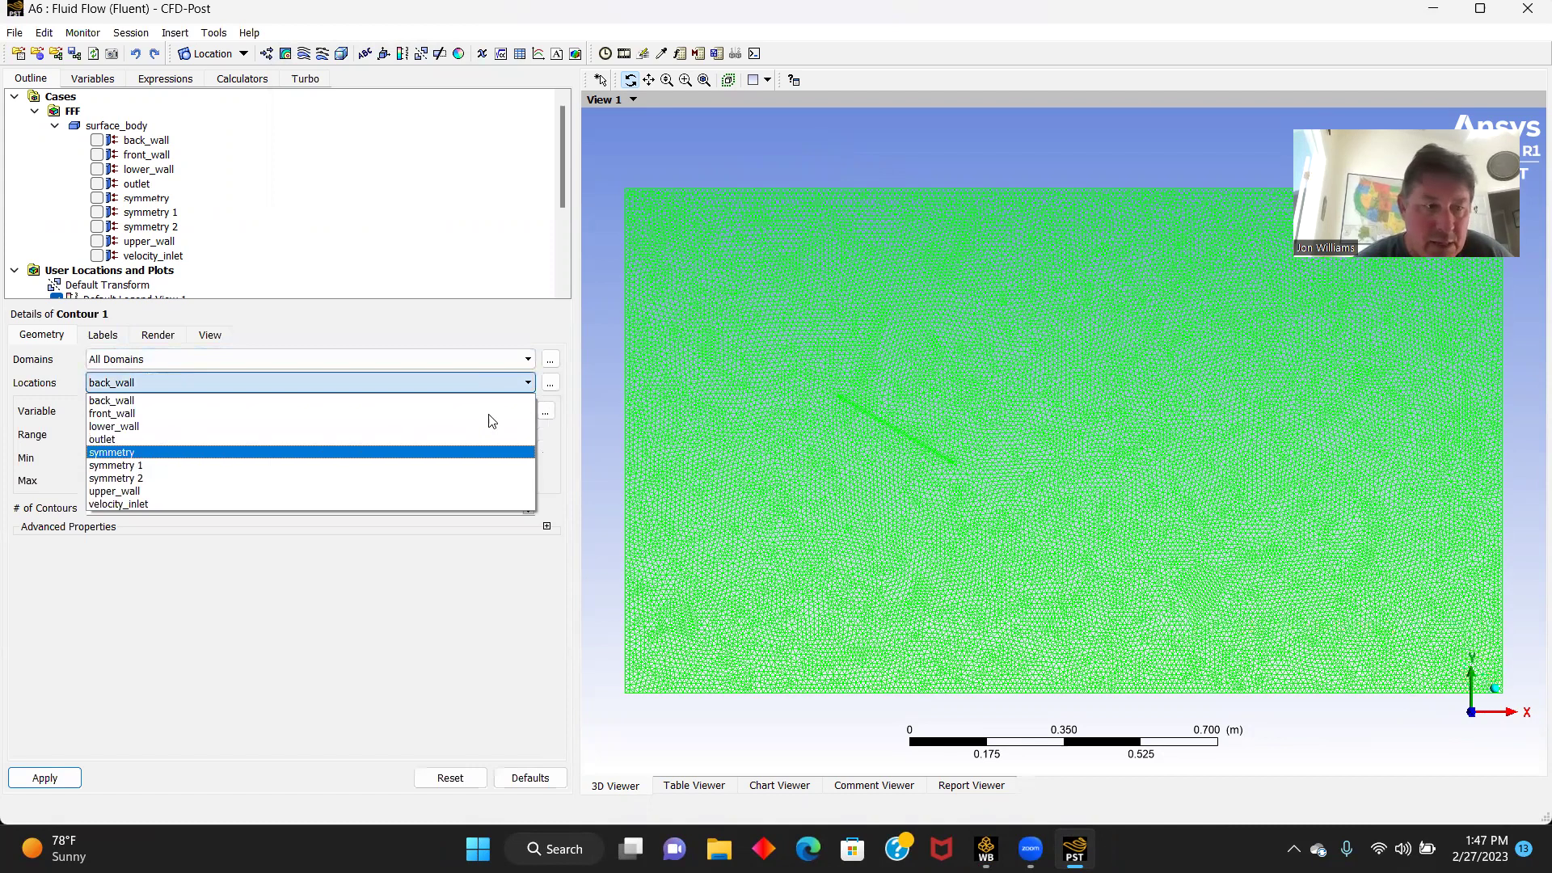
click(116, 464)
click(129, 411)
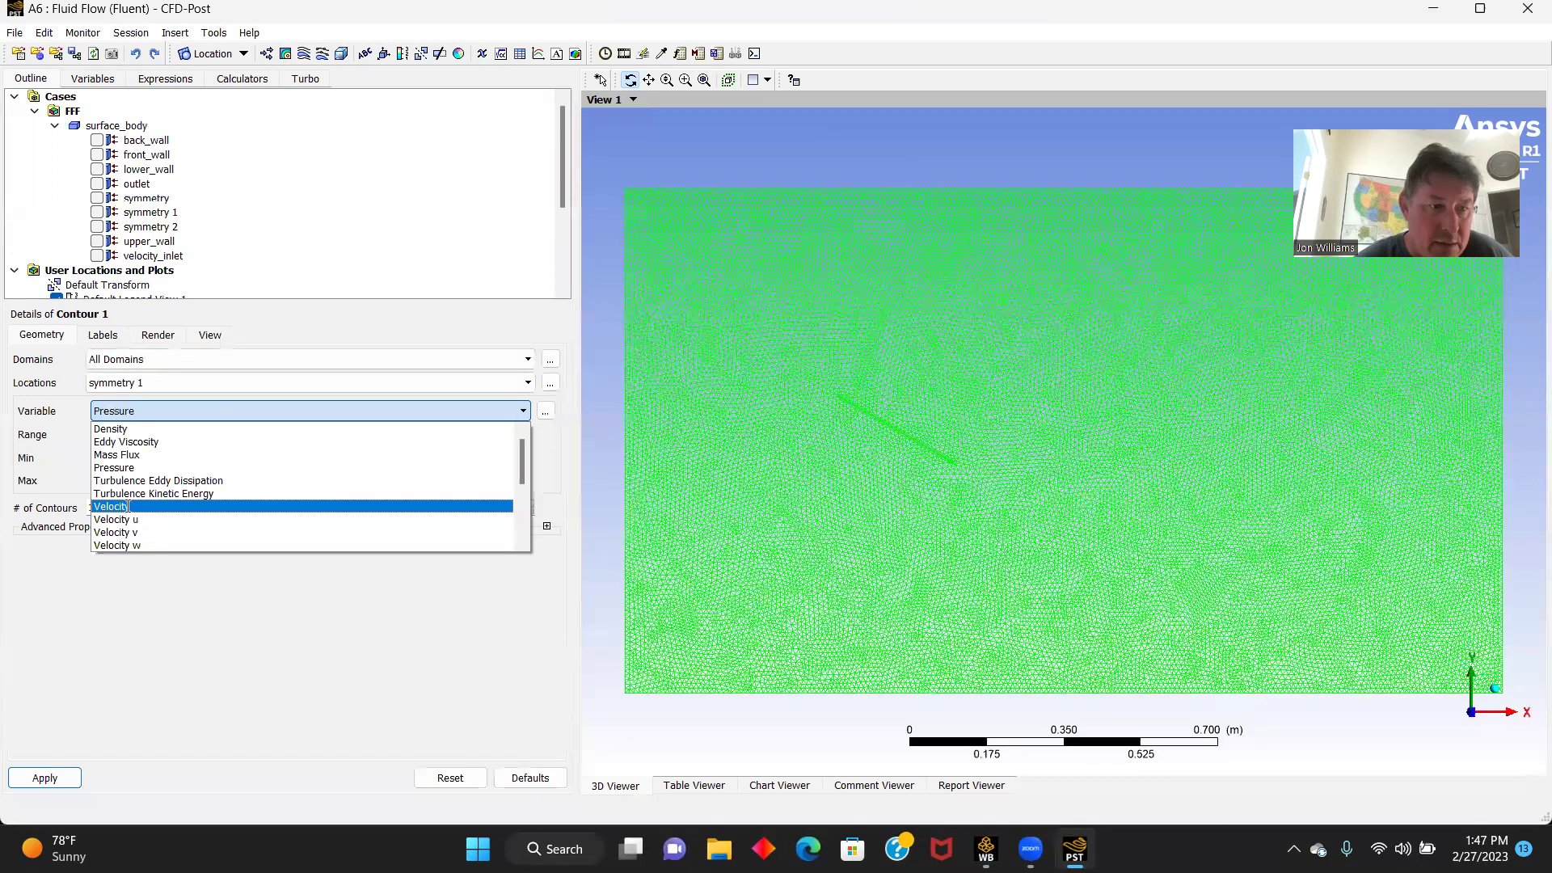
key(Return)
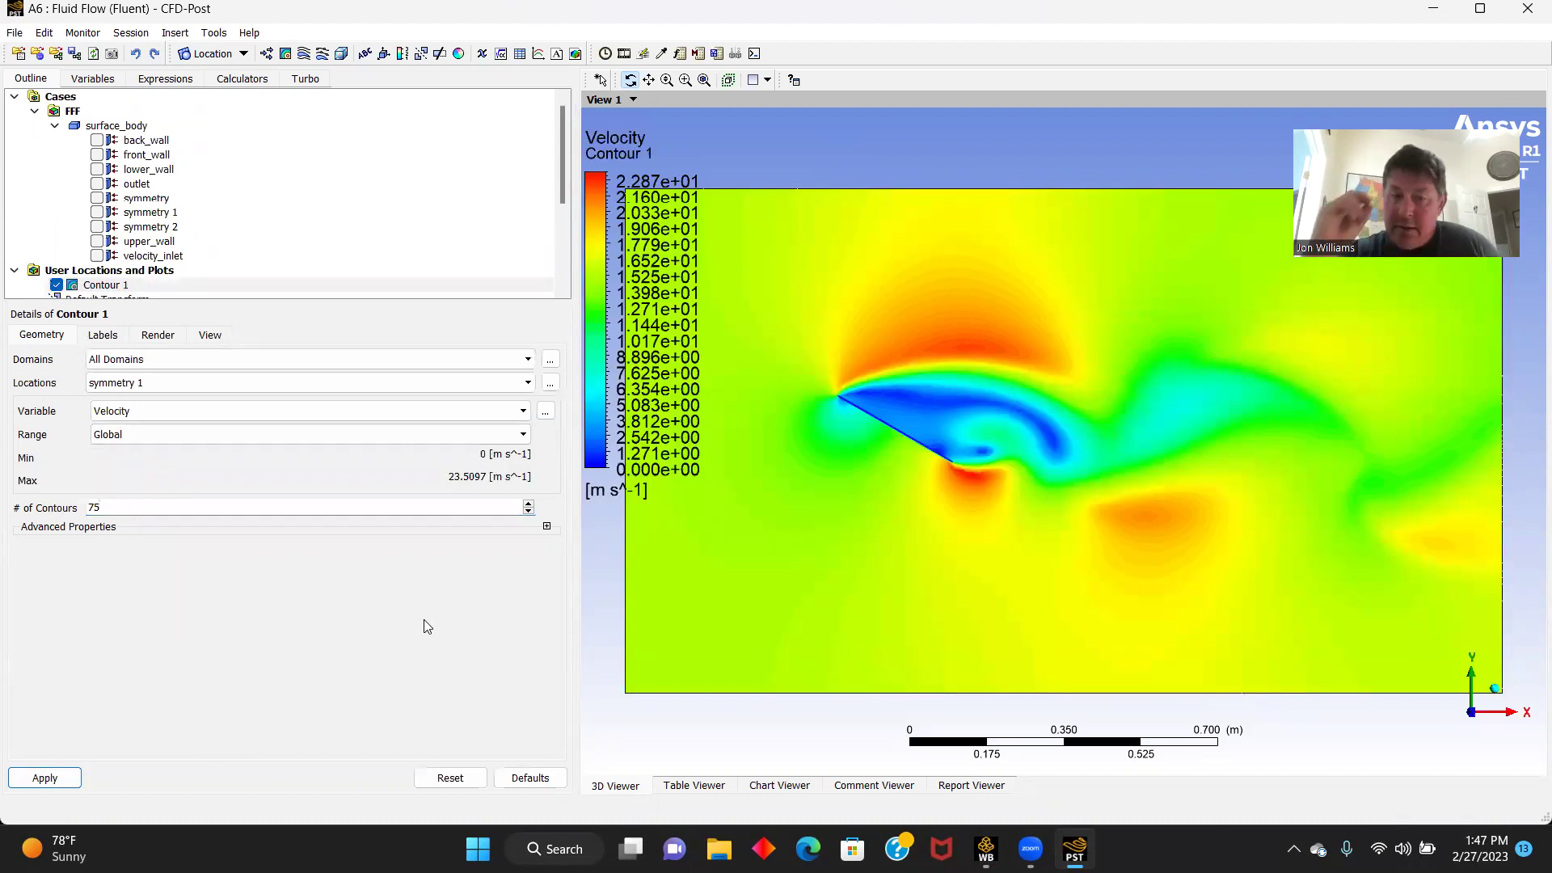
scroll(313, 218, down, 1)
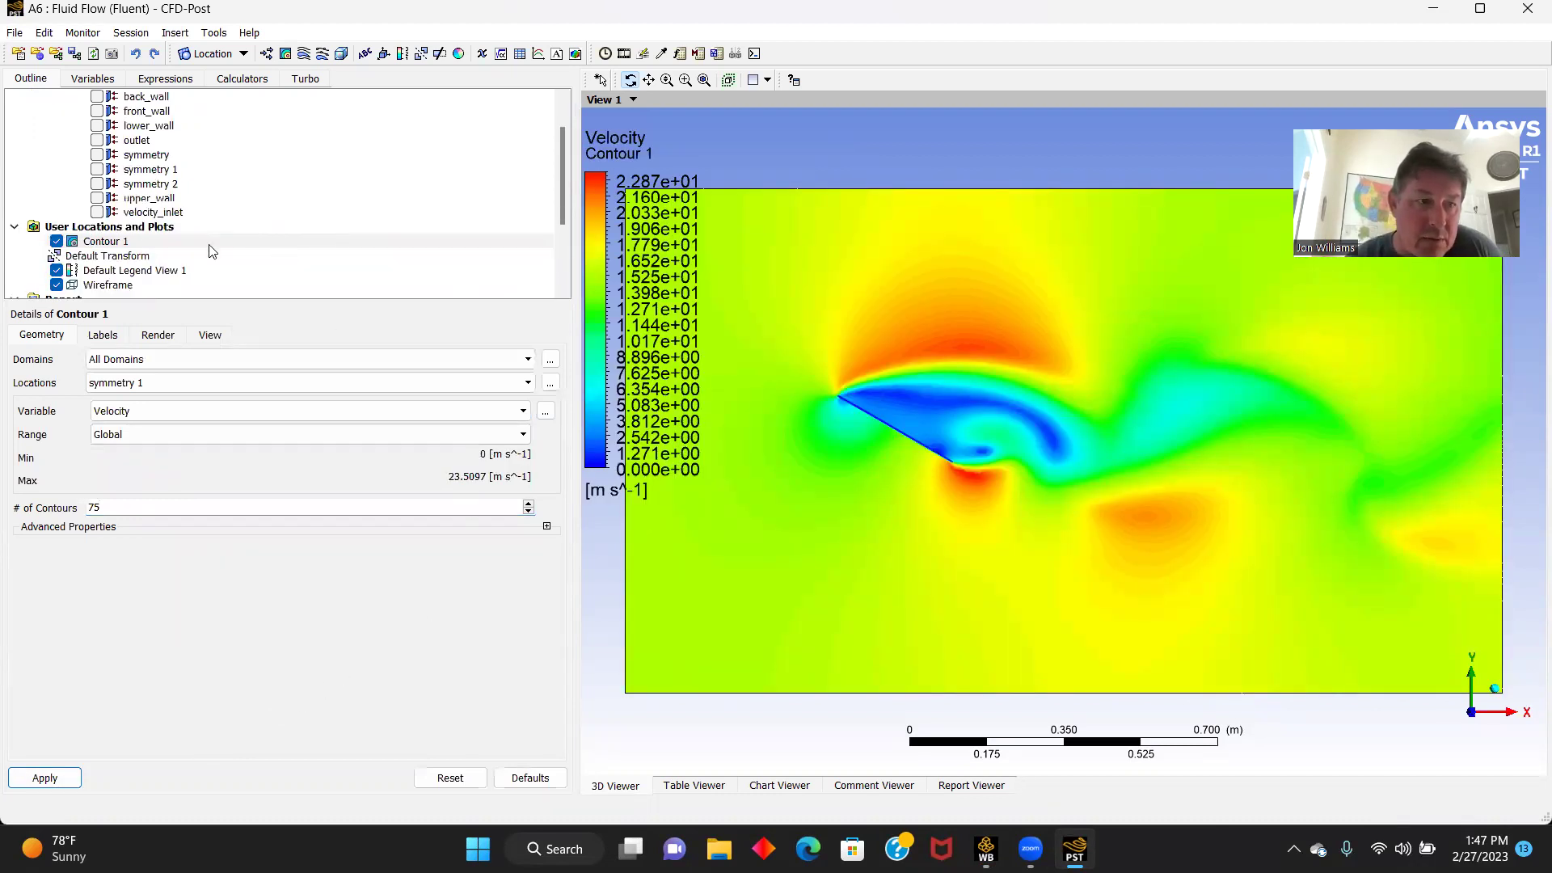
- Make the velocity legend horizontal with size 1, aspect 0.05 and precision 1
click(172, 272)
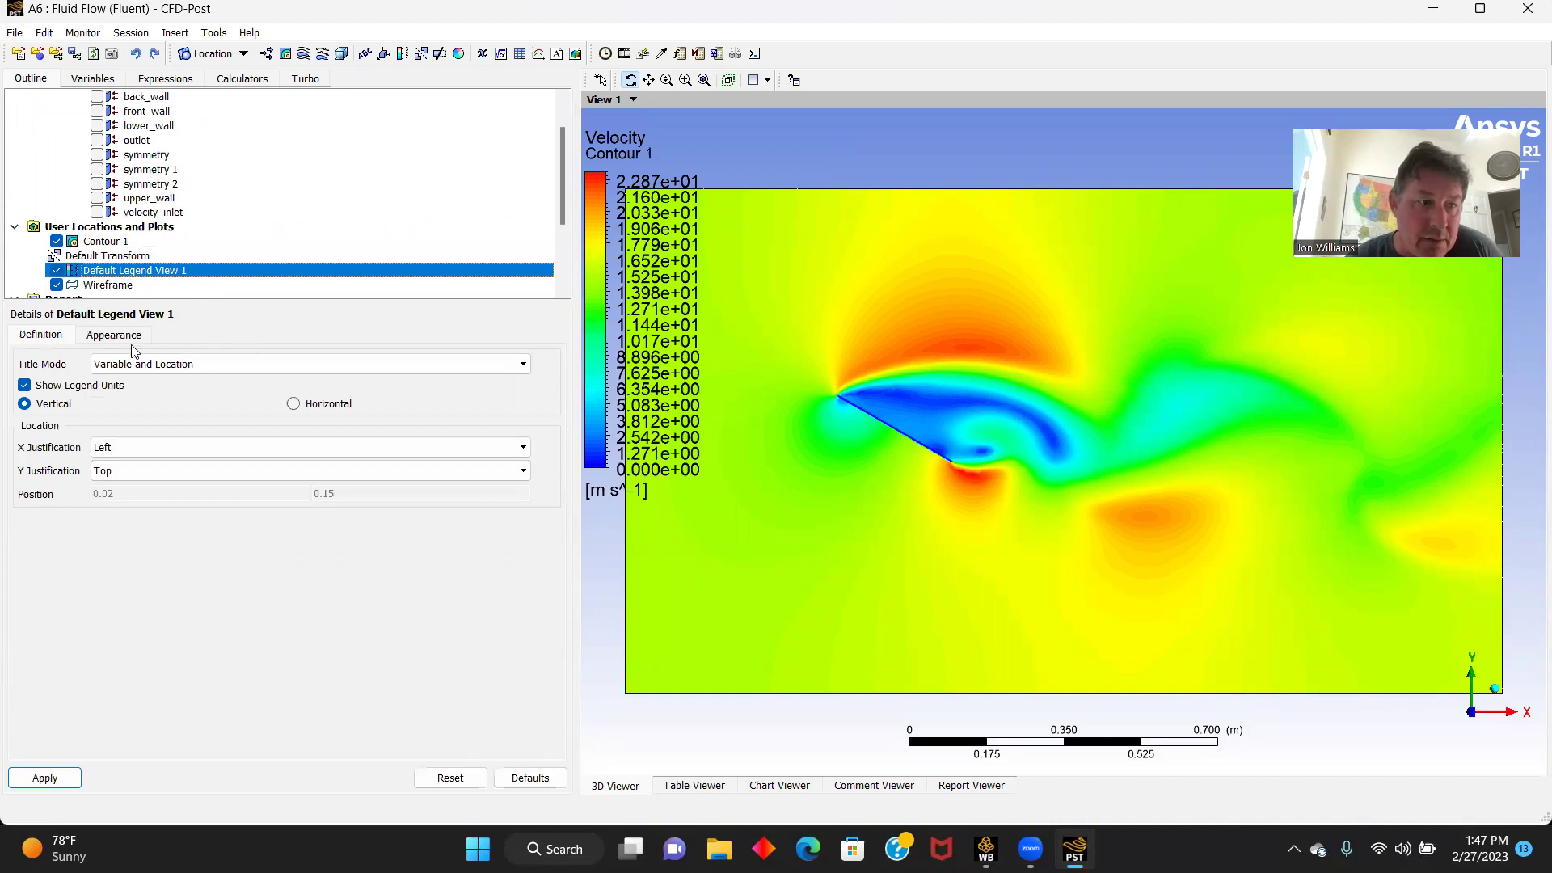
click(296, 406)
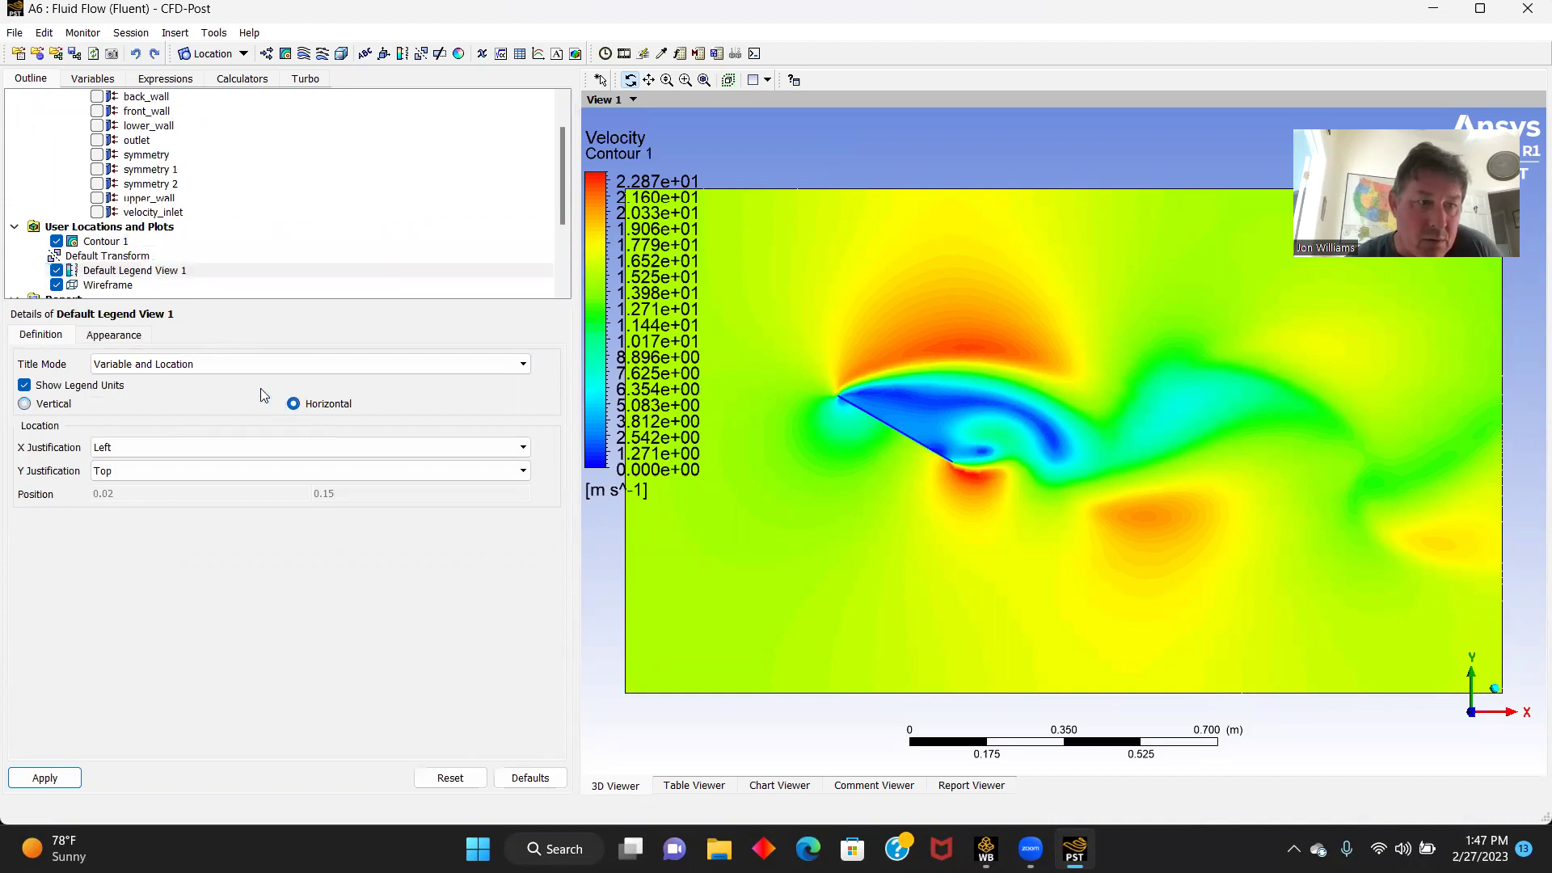
click(114, 334)
double_click(123, 378)
text(1)
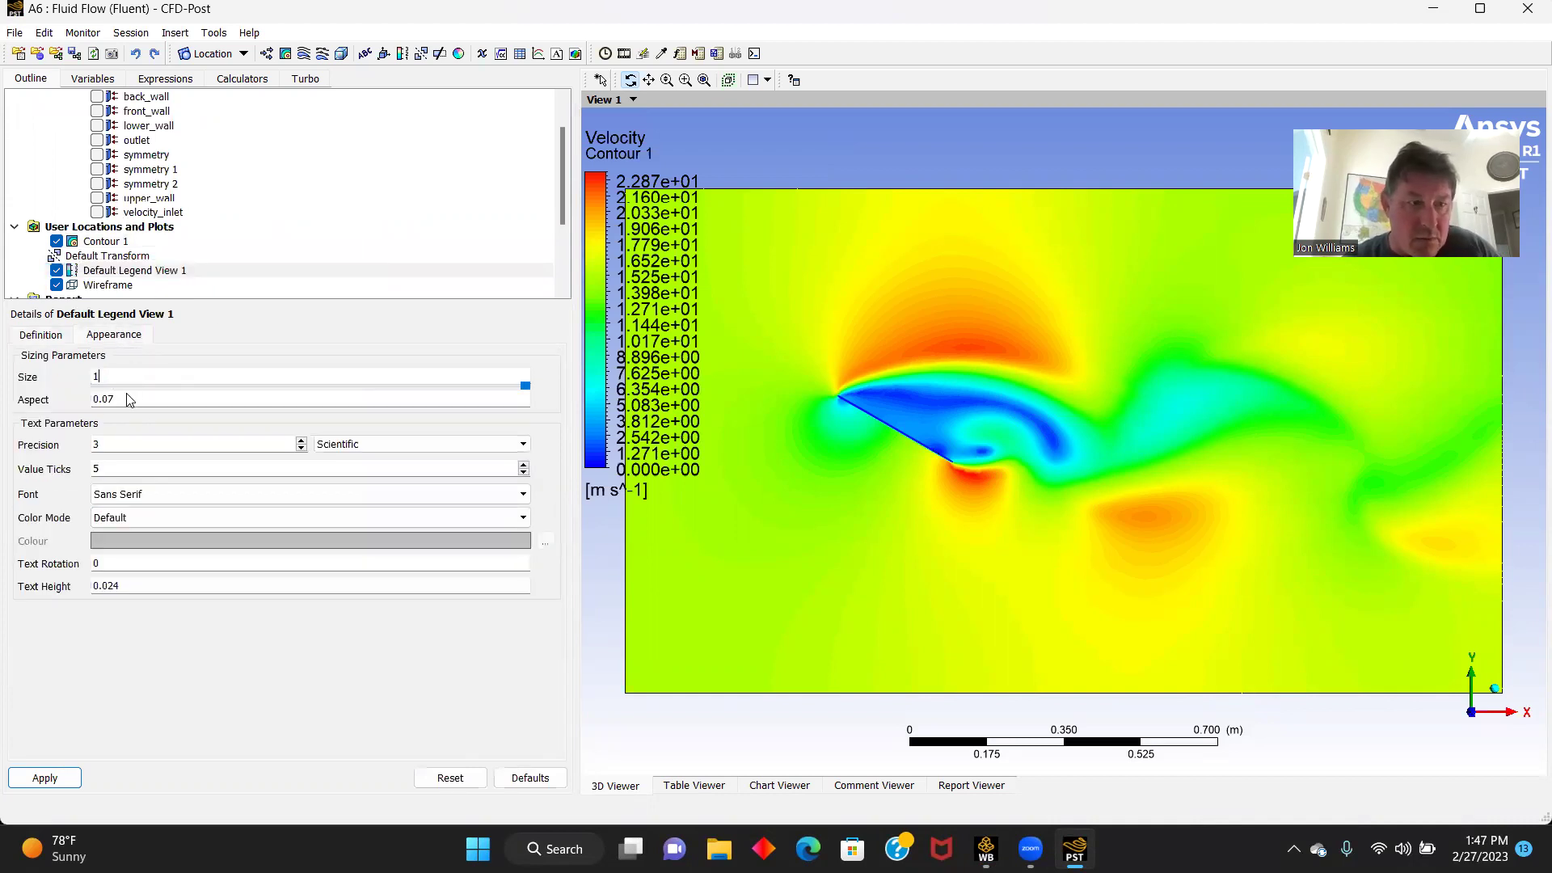
double_click(126, 396)
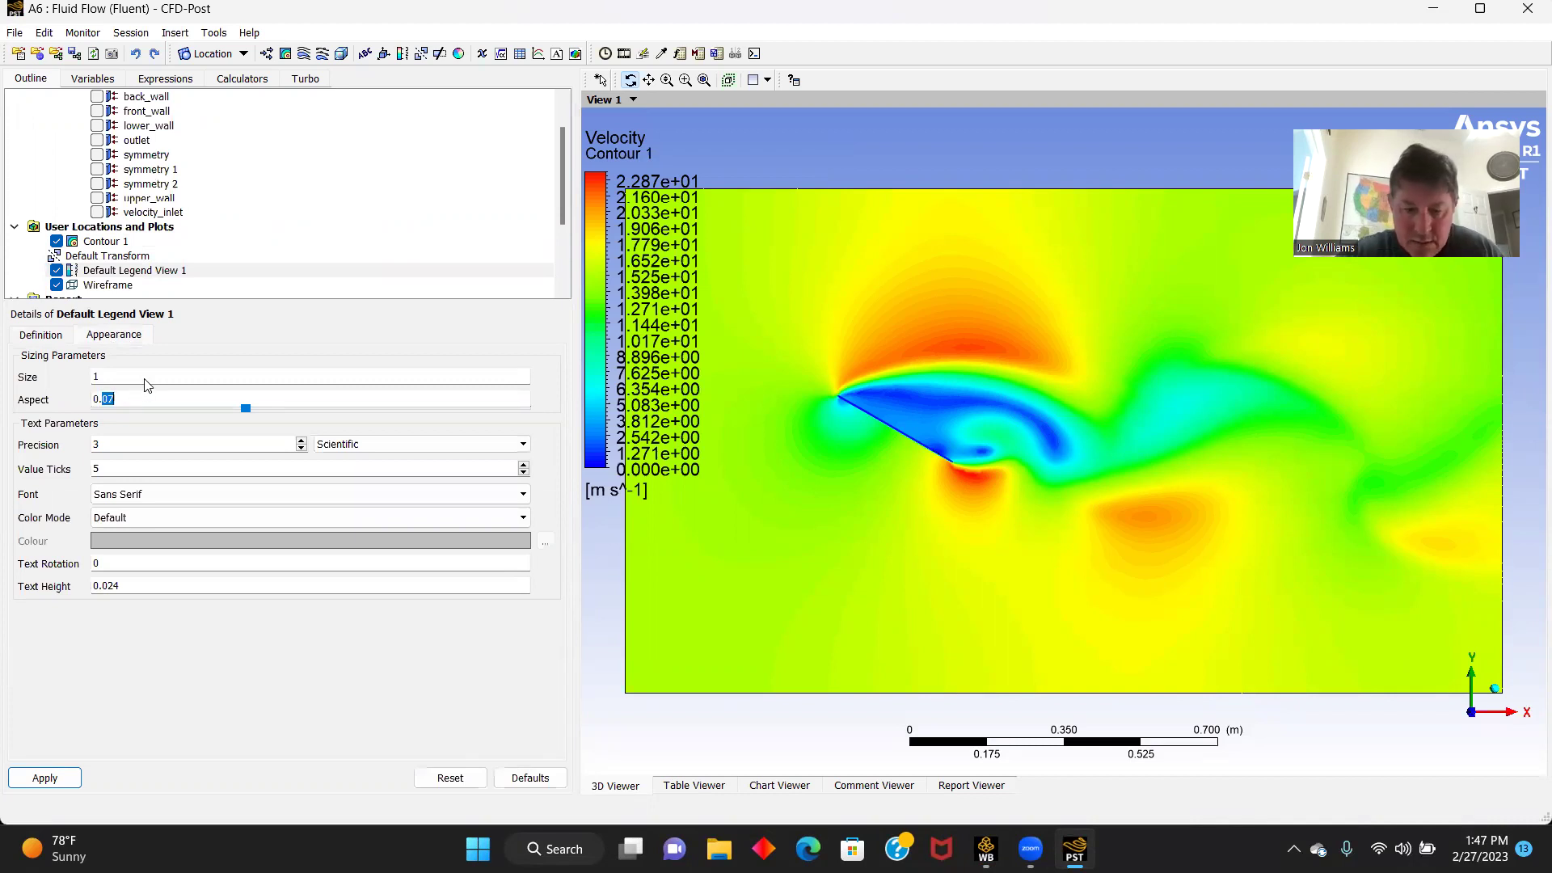
text(05)
click(113, 446)
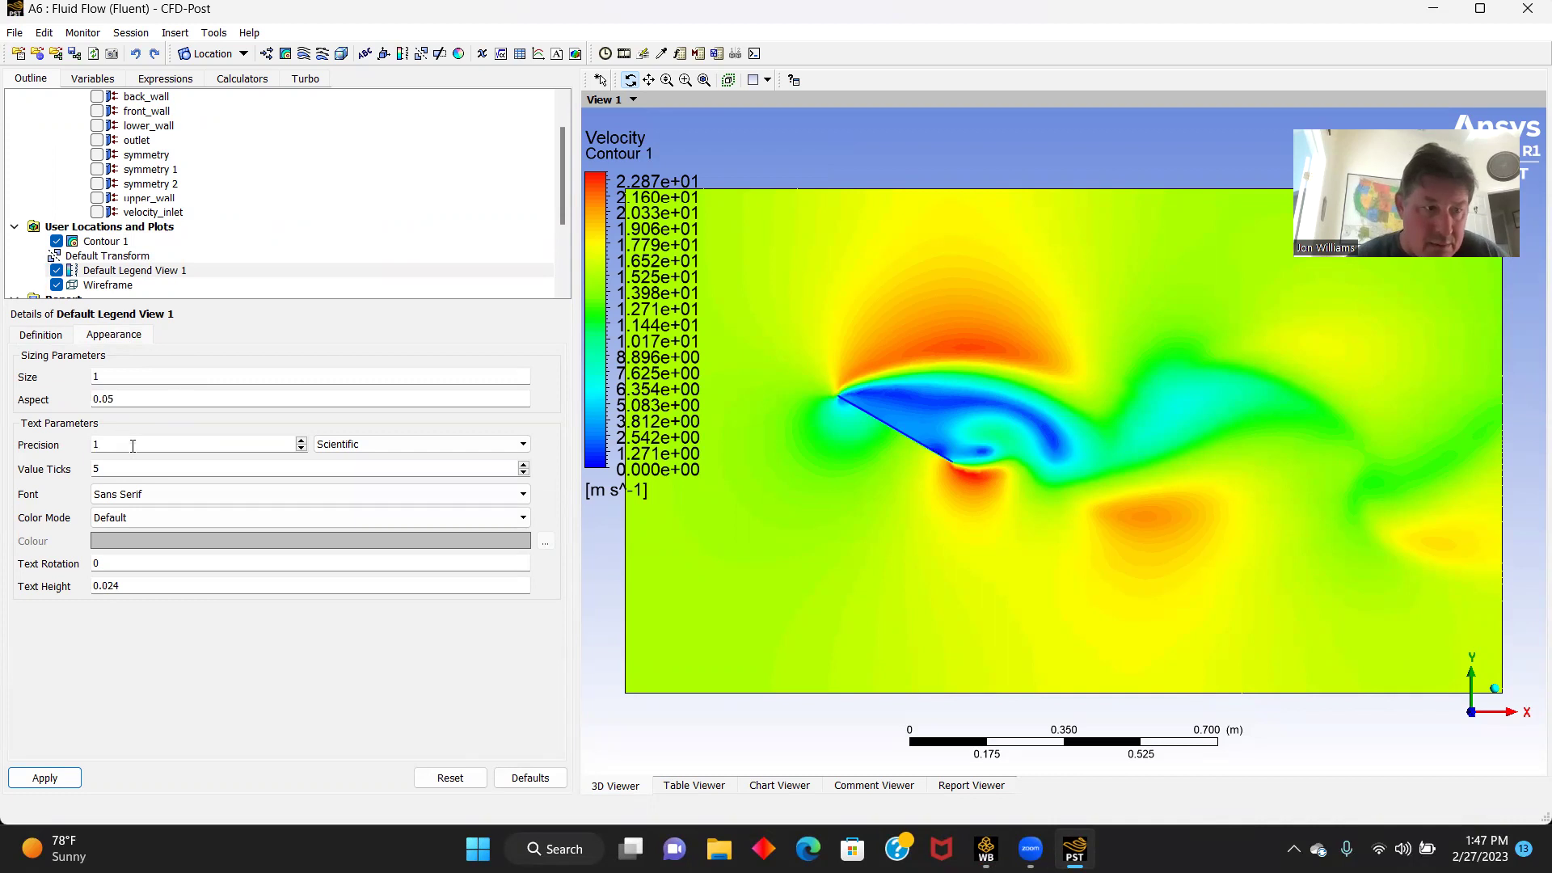
click(45, 778)
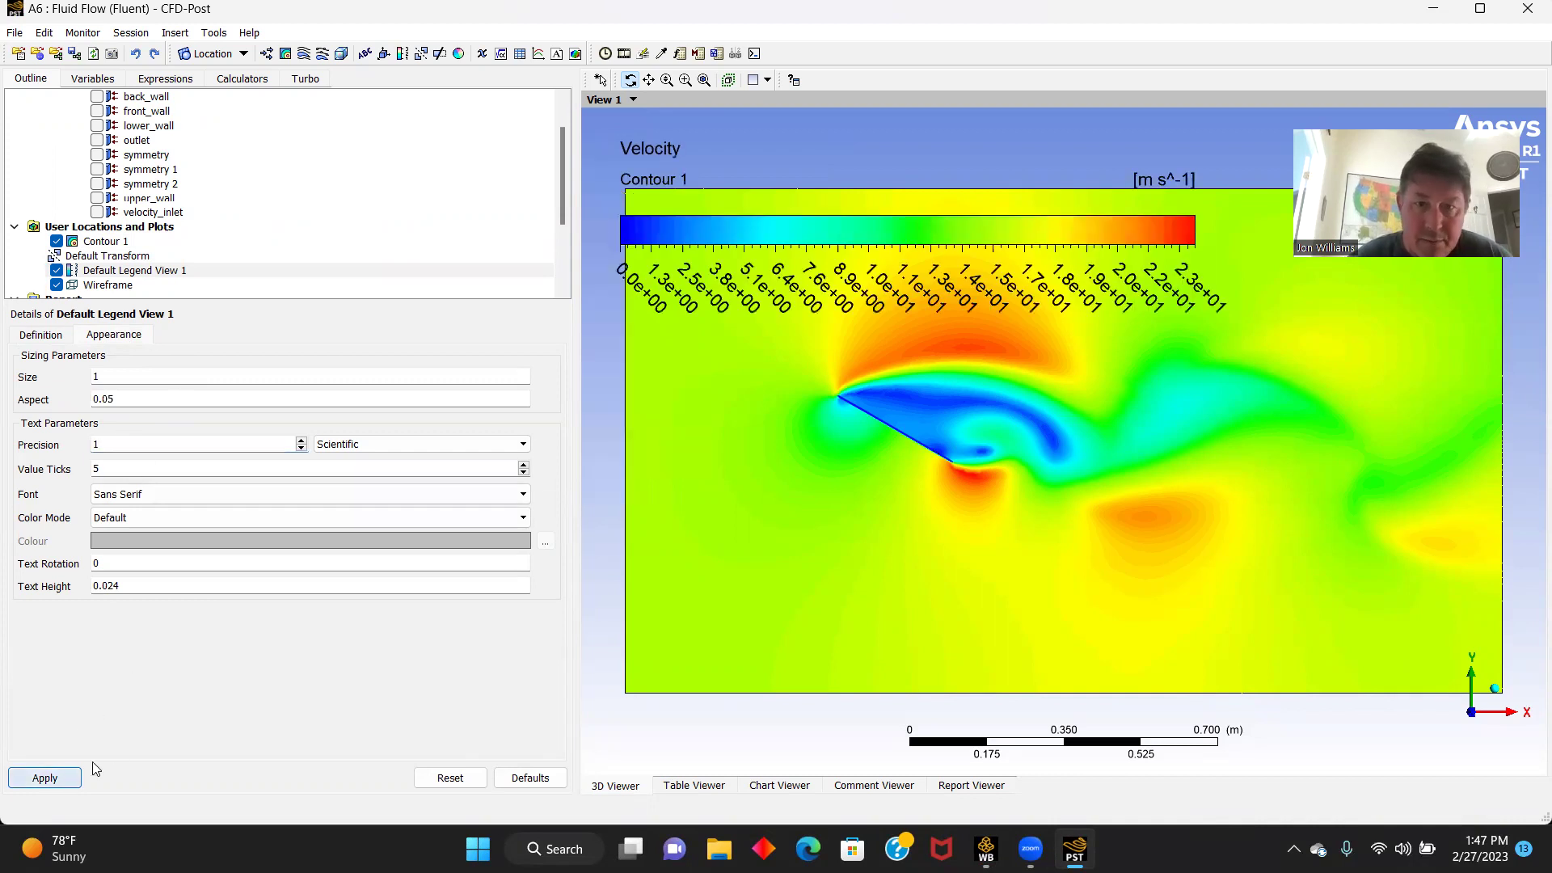
middle_drag(1018, 371, 977, 389)
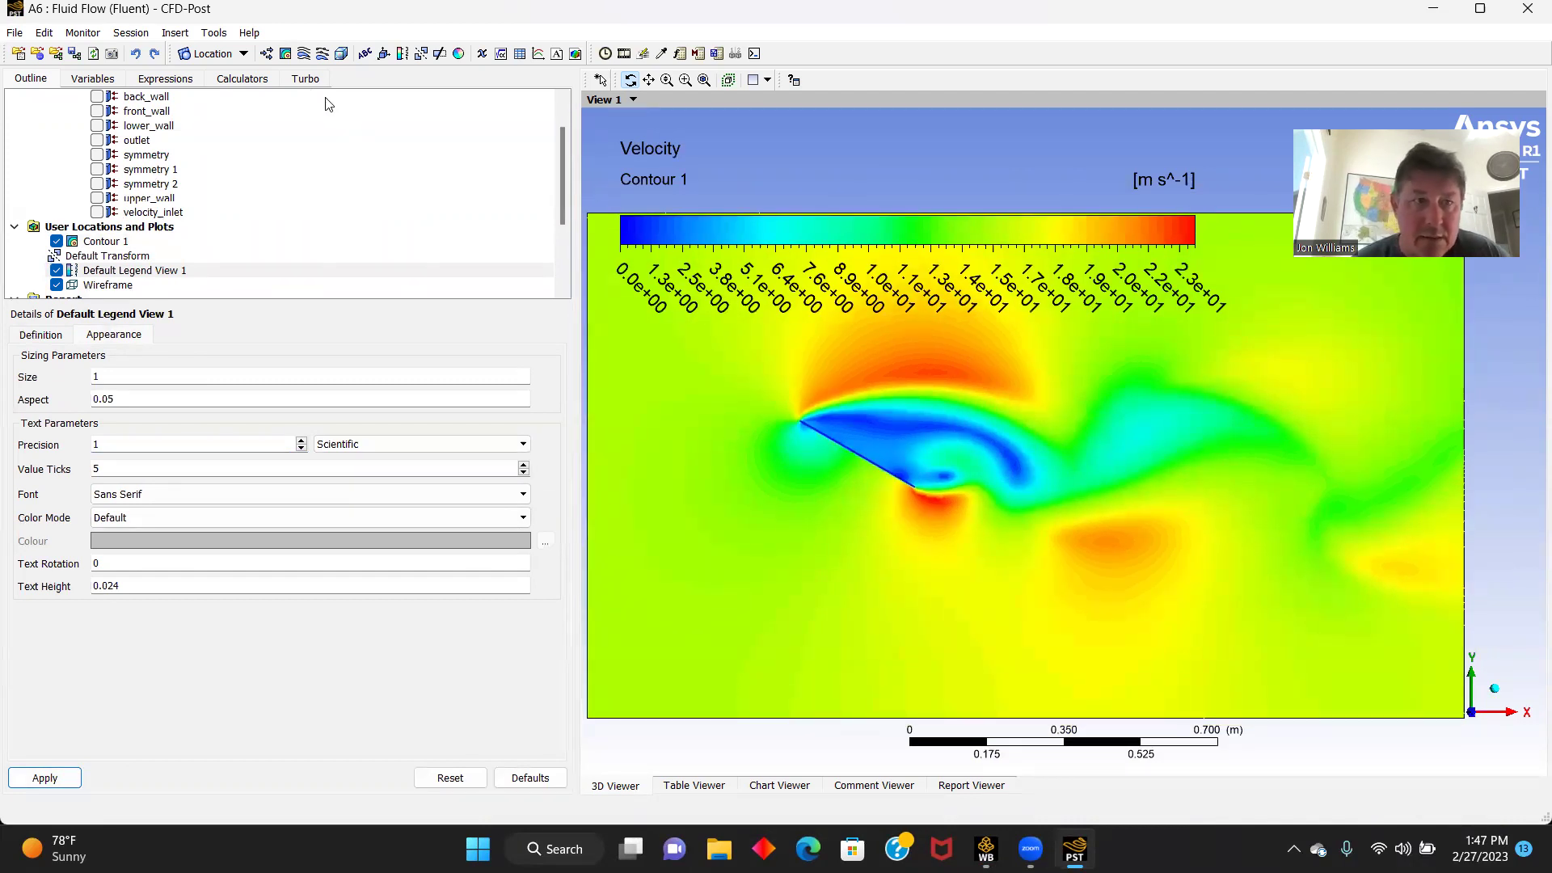
click(285, 53)
- Create Contour 2 as a pressure contour on symmetry 1, then hide both contours
click(334, 131)
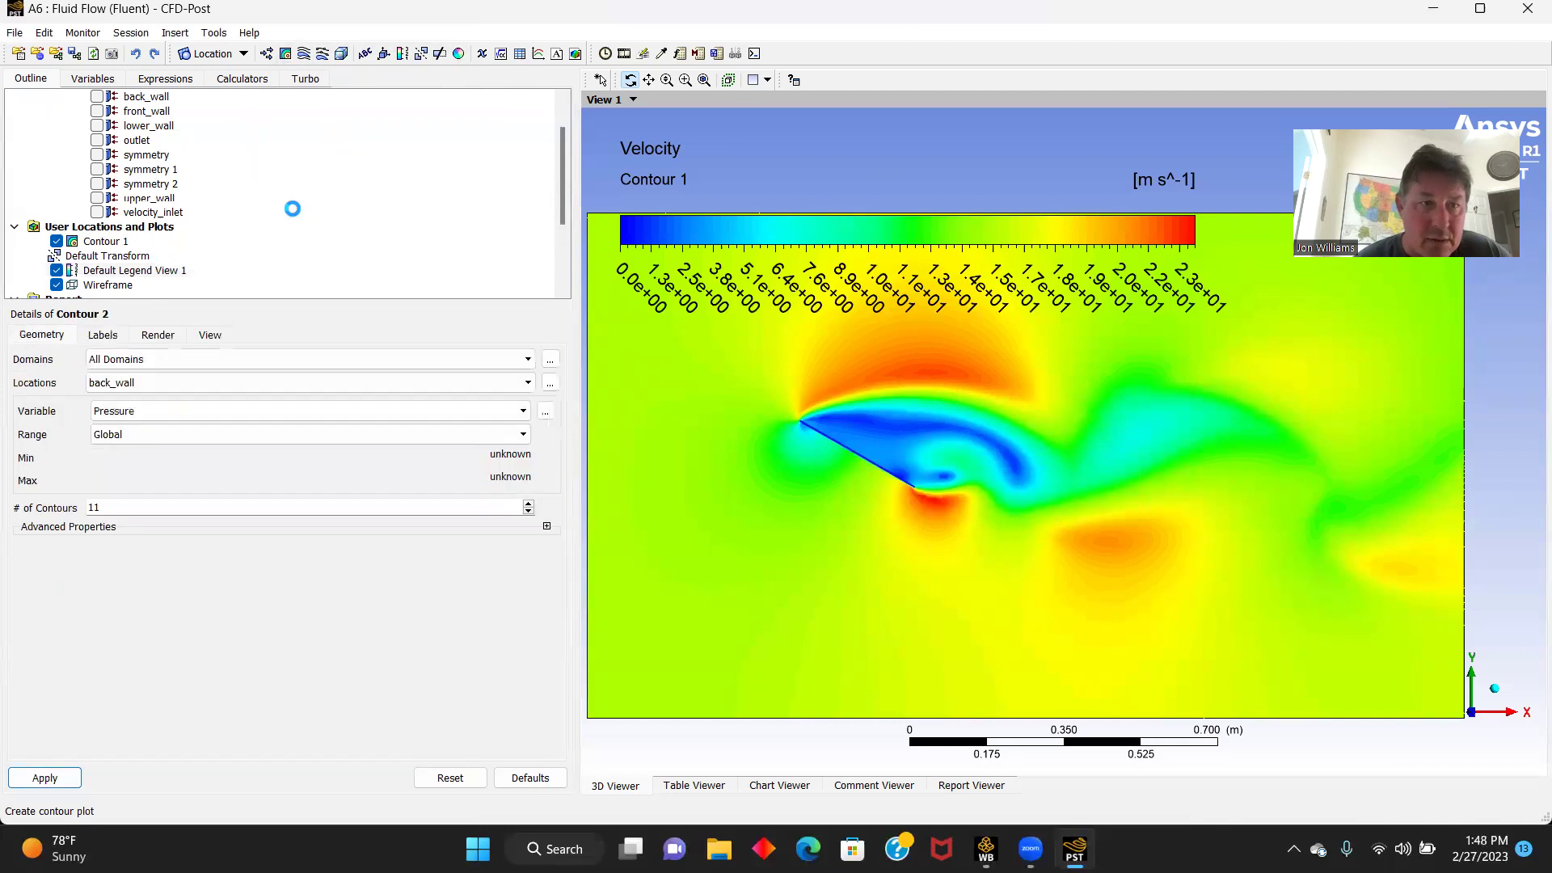
click(57, 241)
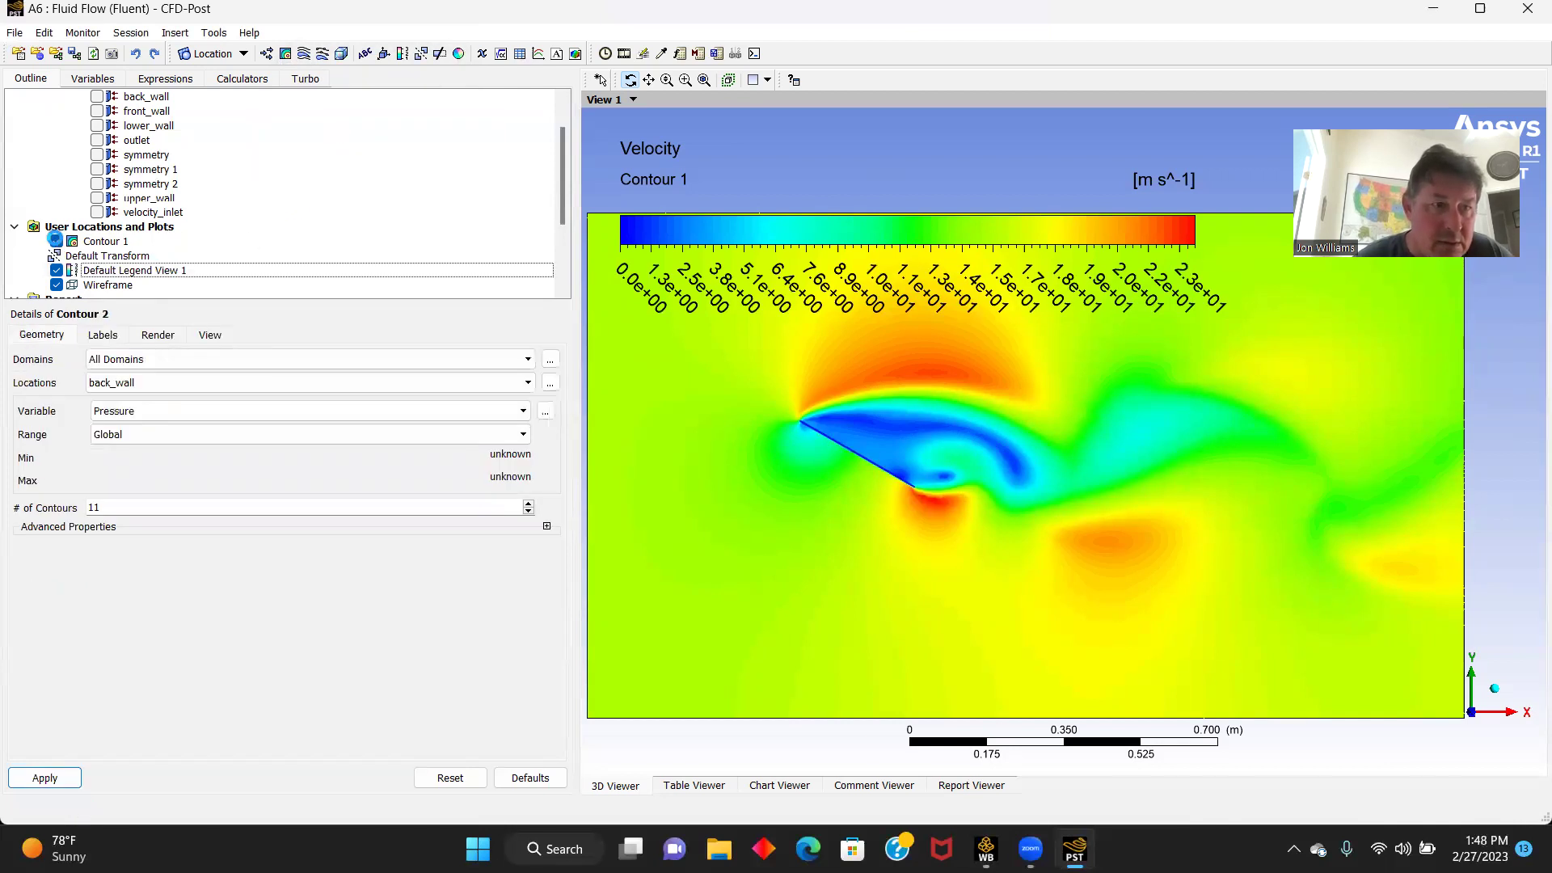
click(451, 385)
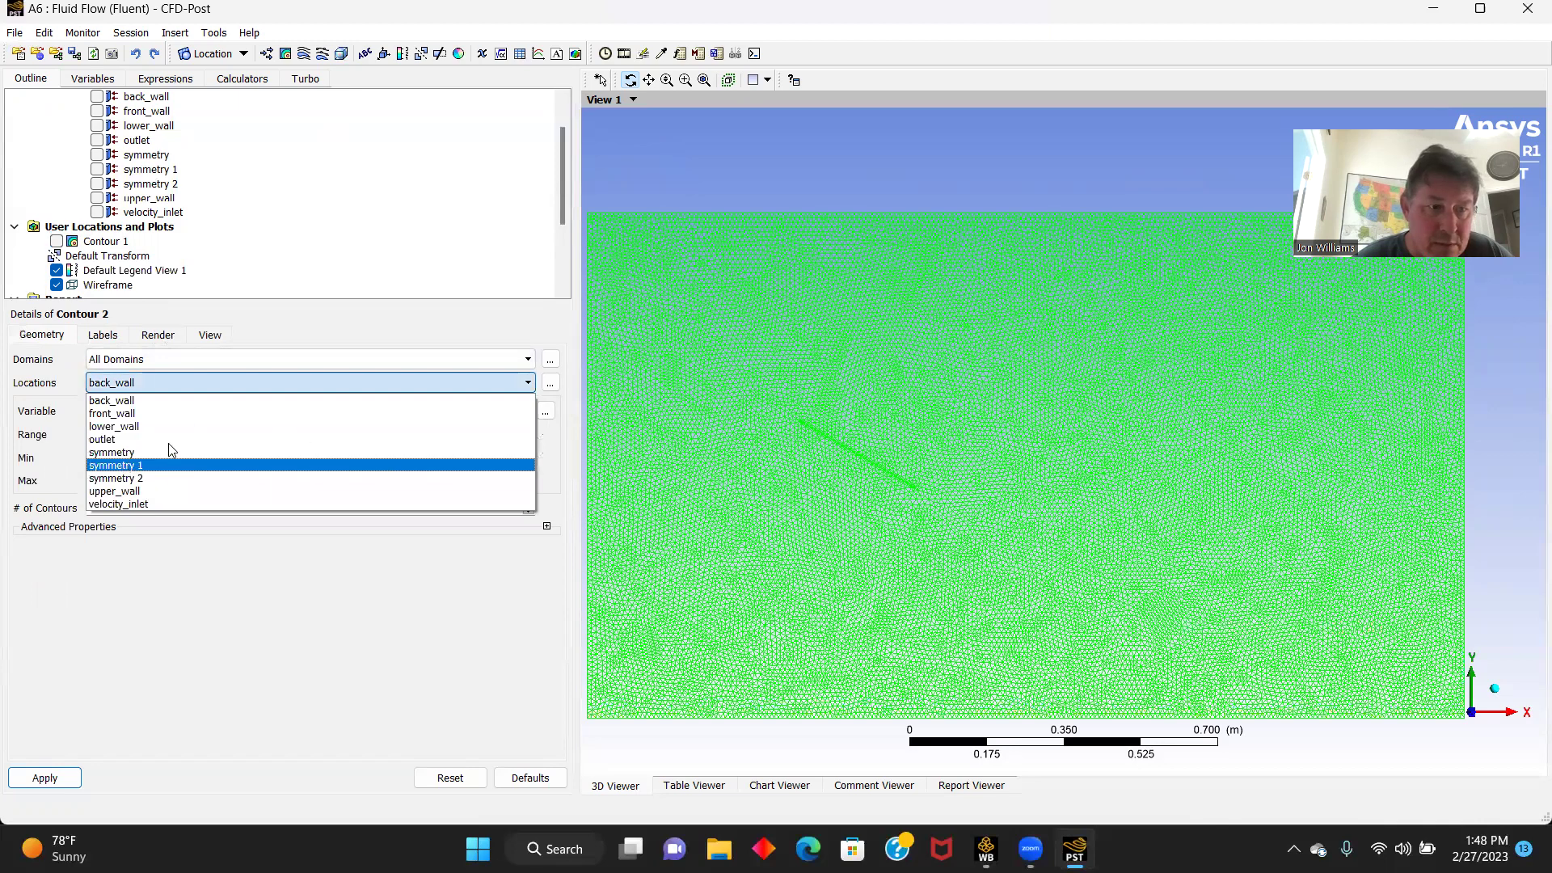
click(158, 467)
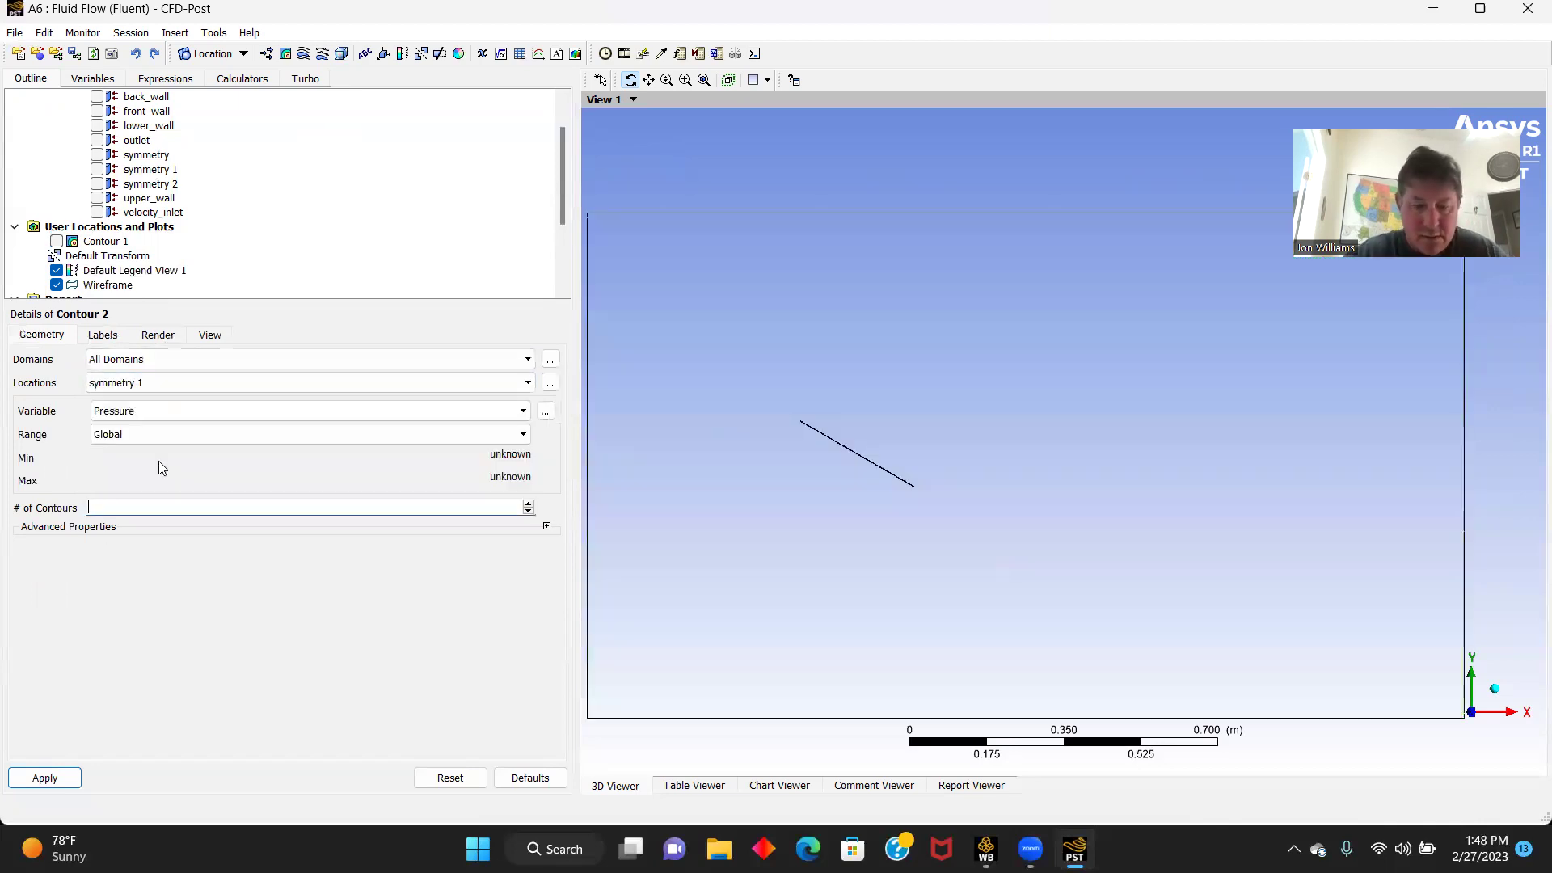
click(47, 777)
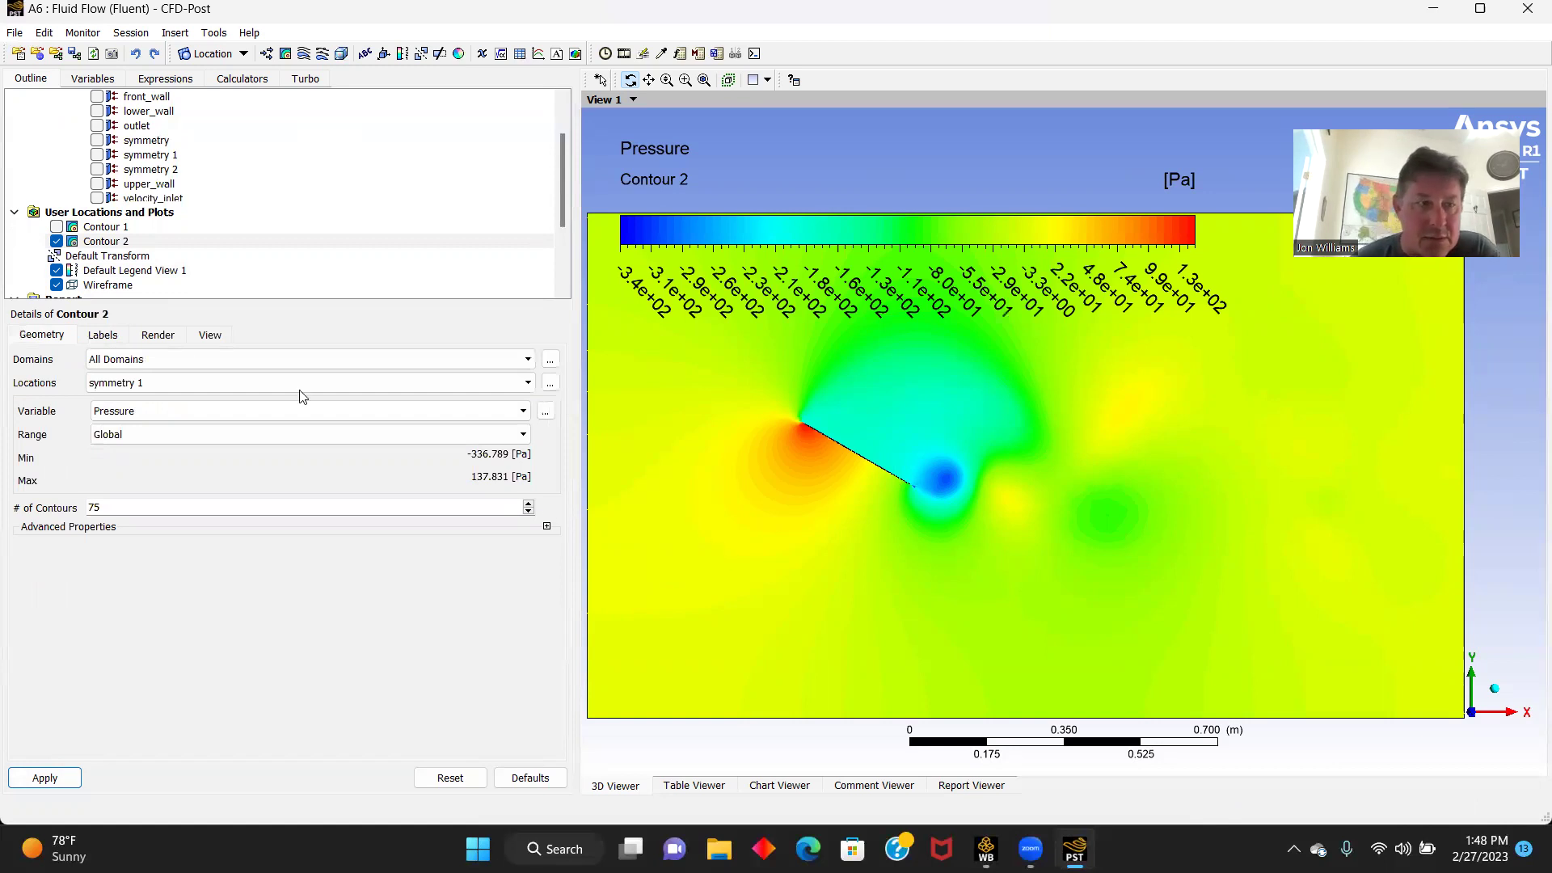
click(57, 241)
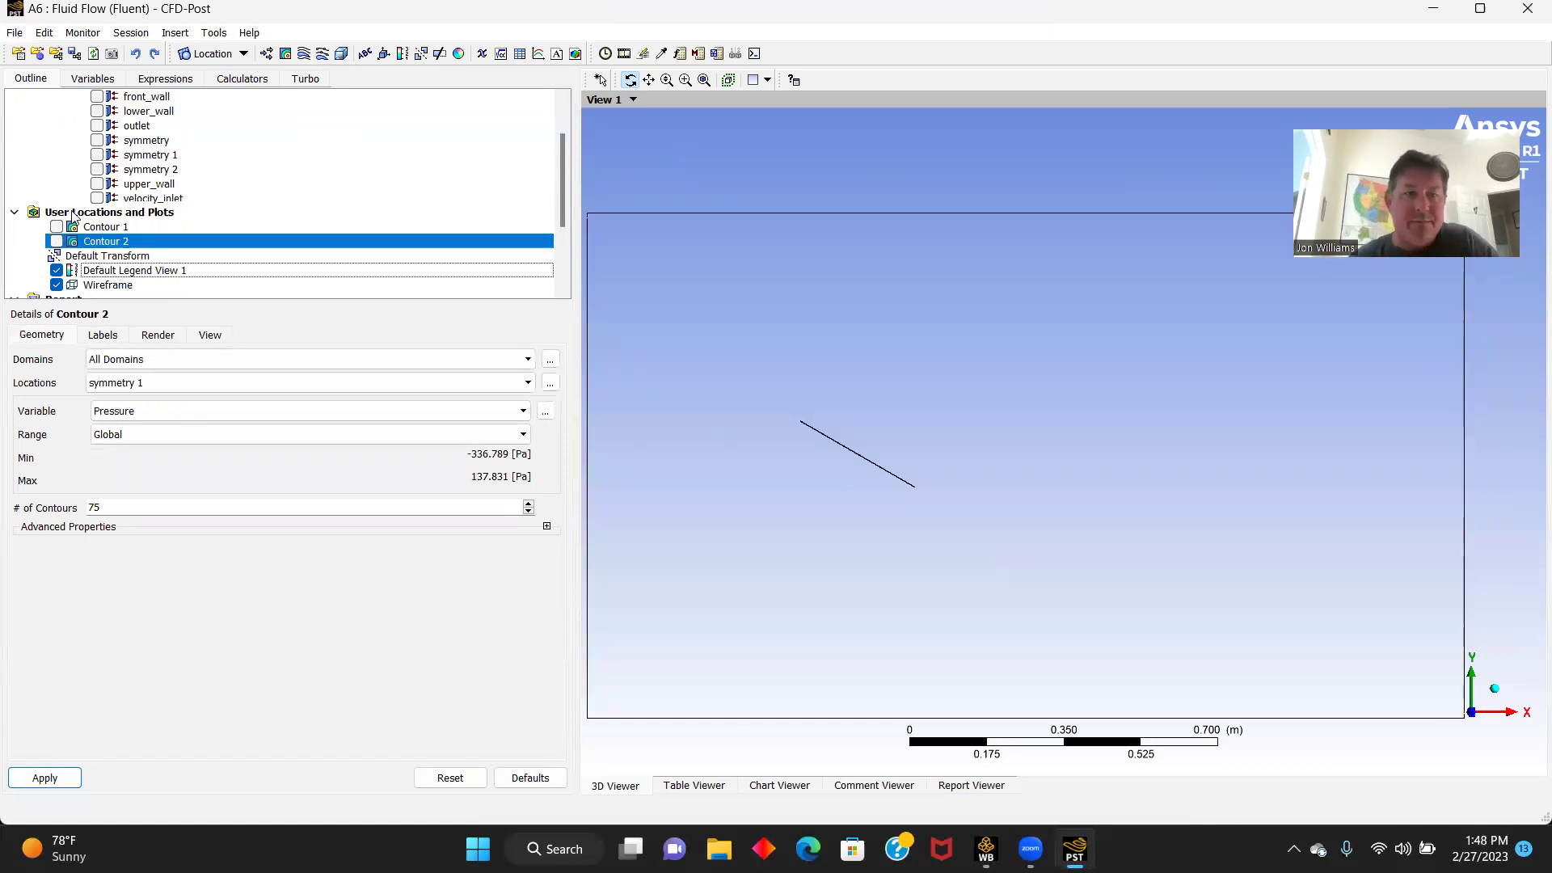
- Add Vector 1 on symmetry 1 with reduction factor 2 to show velocity vectors around the plate
click(267, 54)
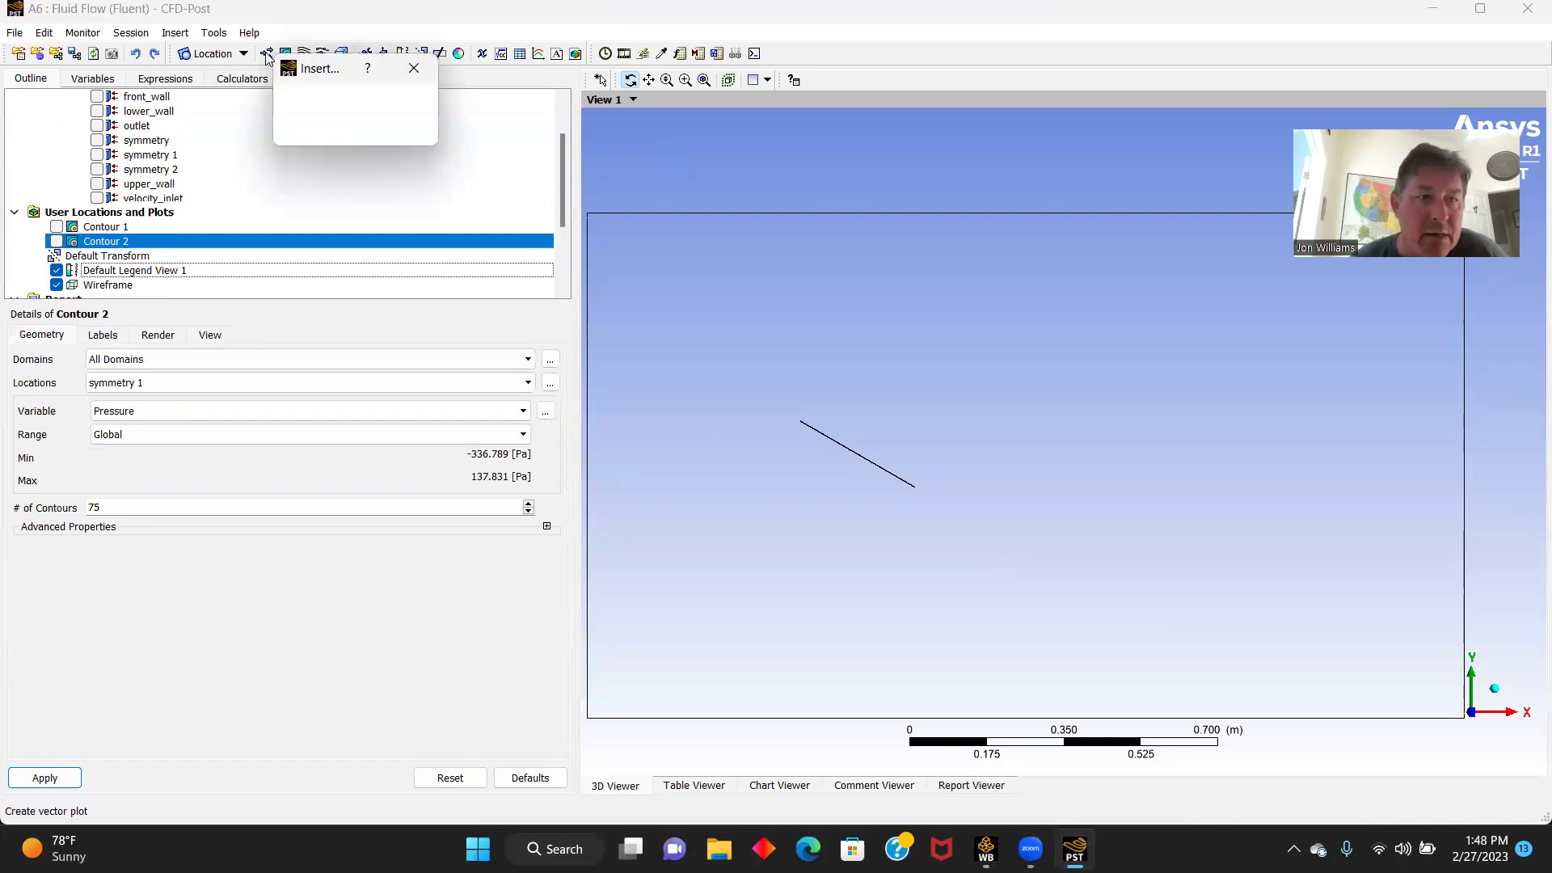
click(322, 129)
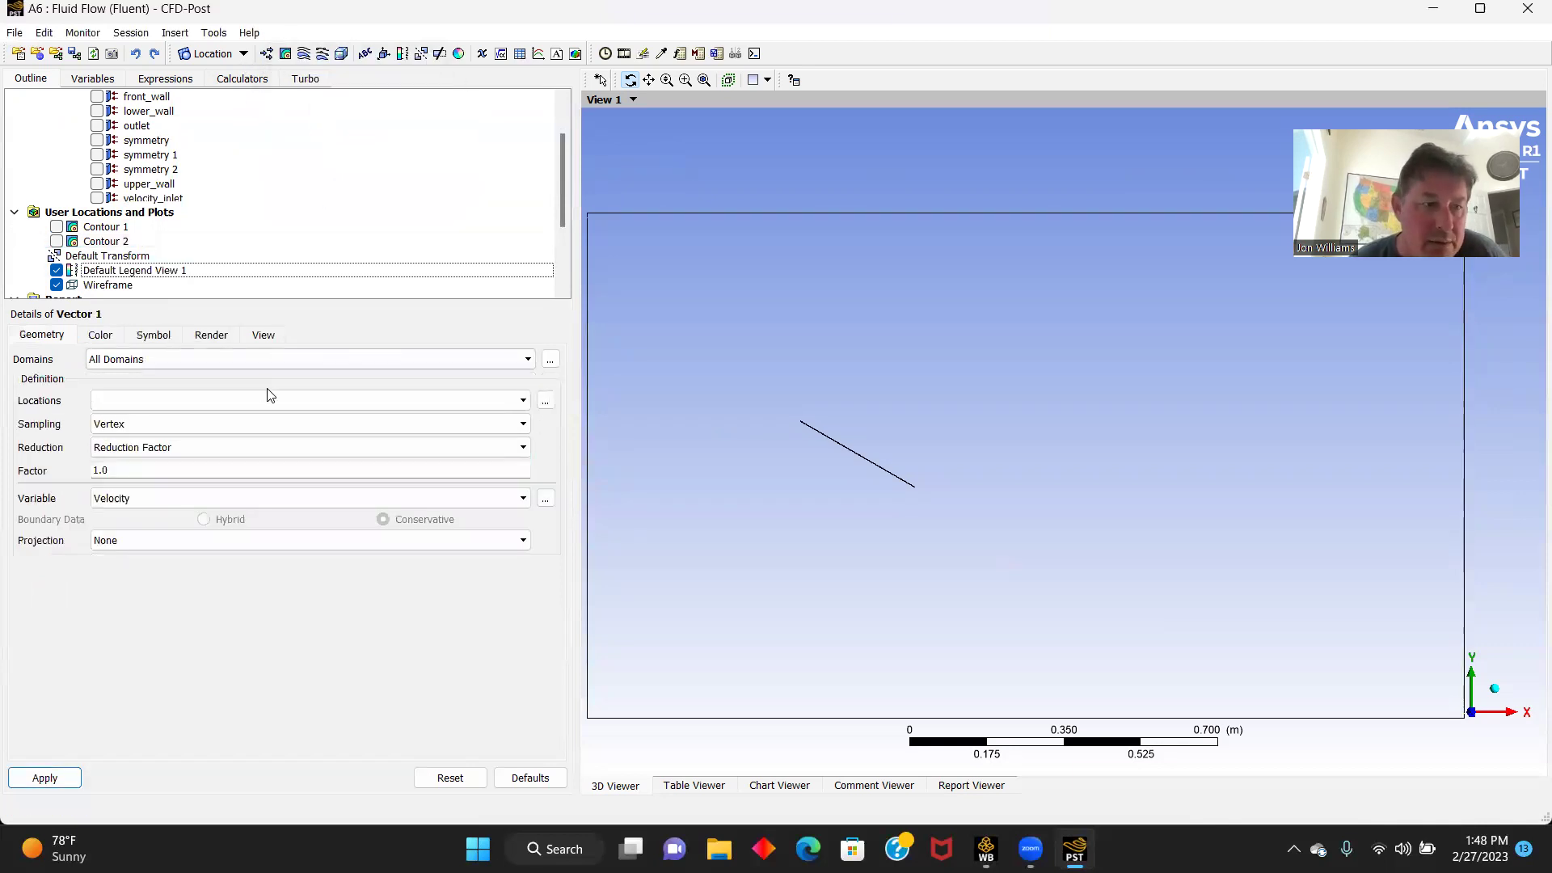
click(523, 400)
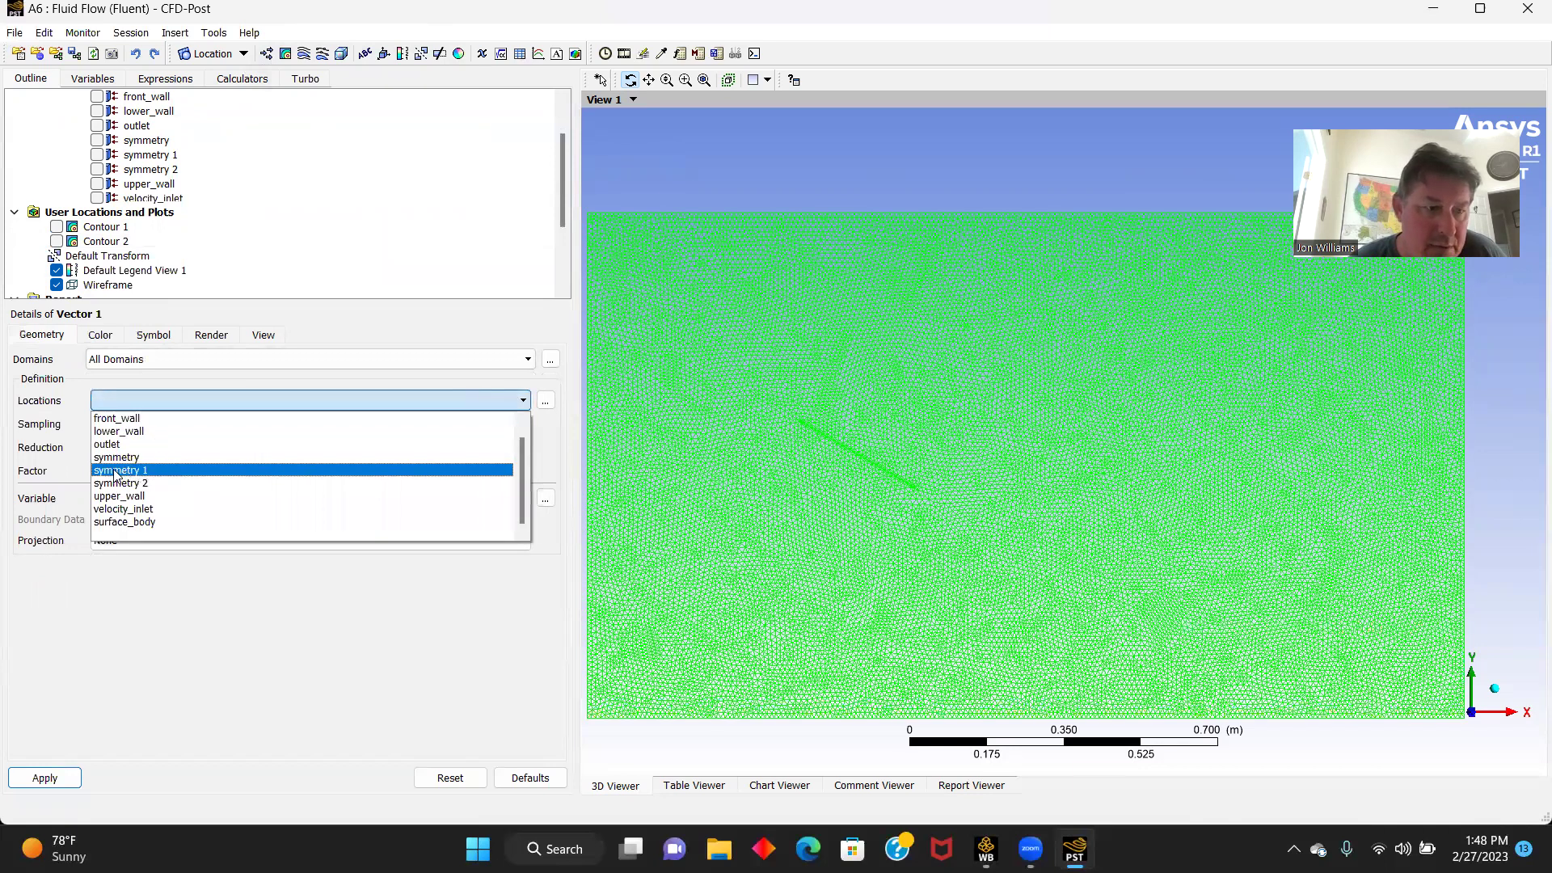
click(114, 474)
text(2)
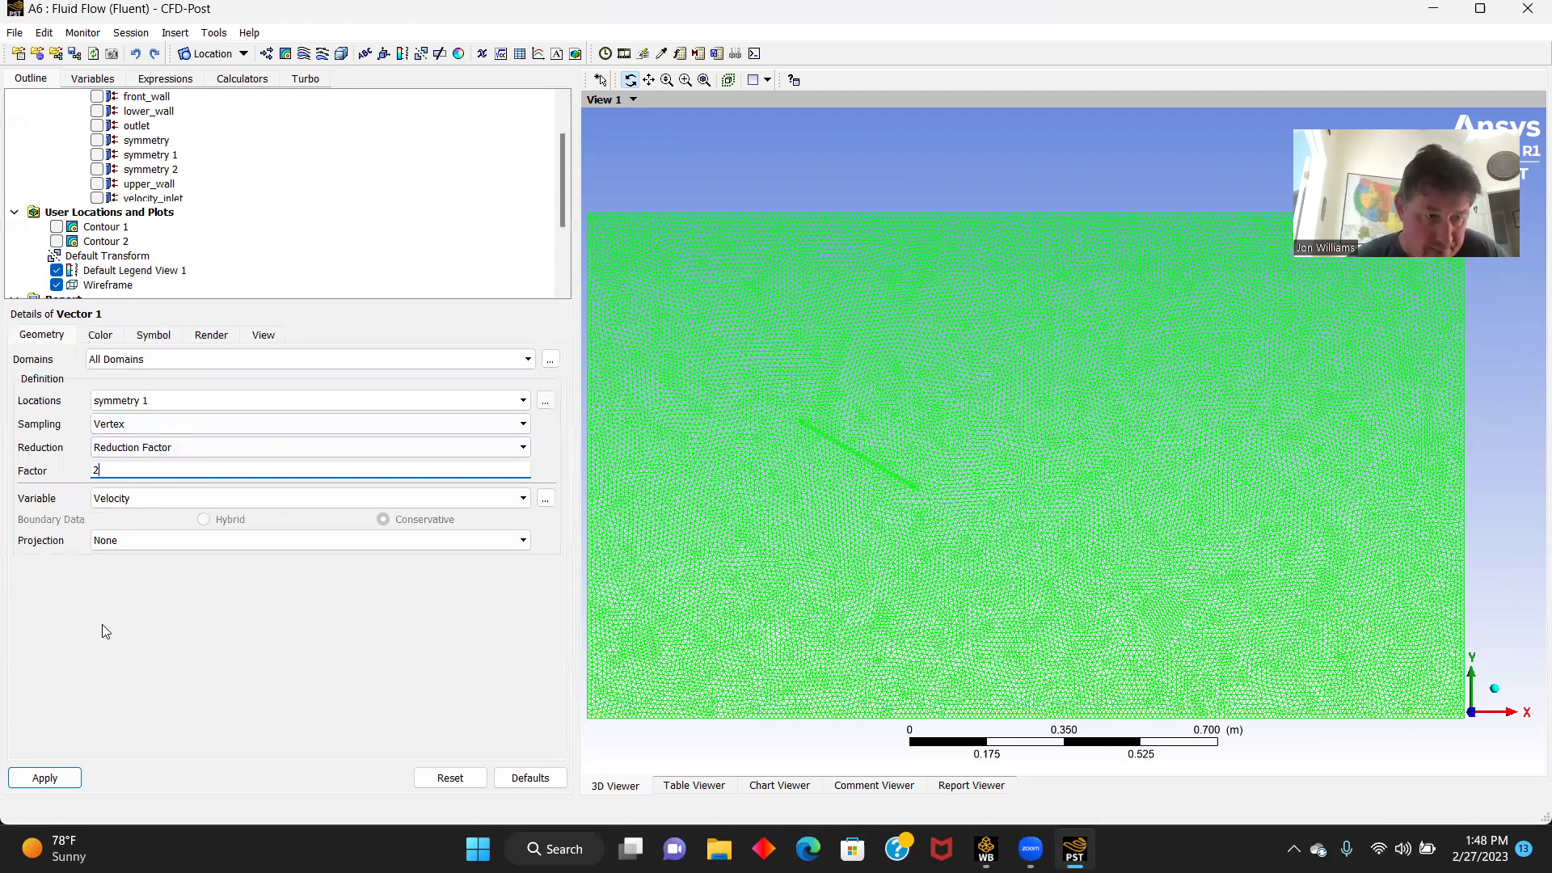
click(58, 780)
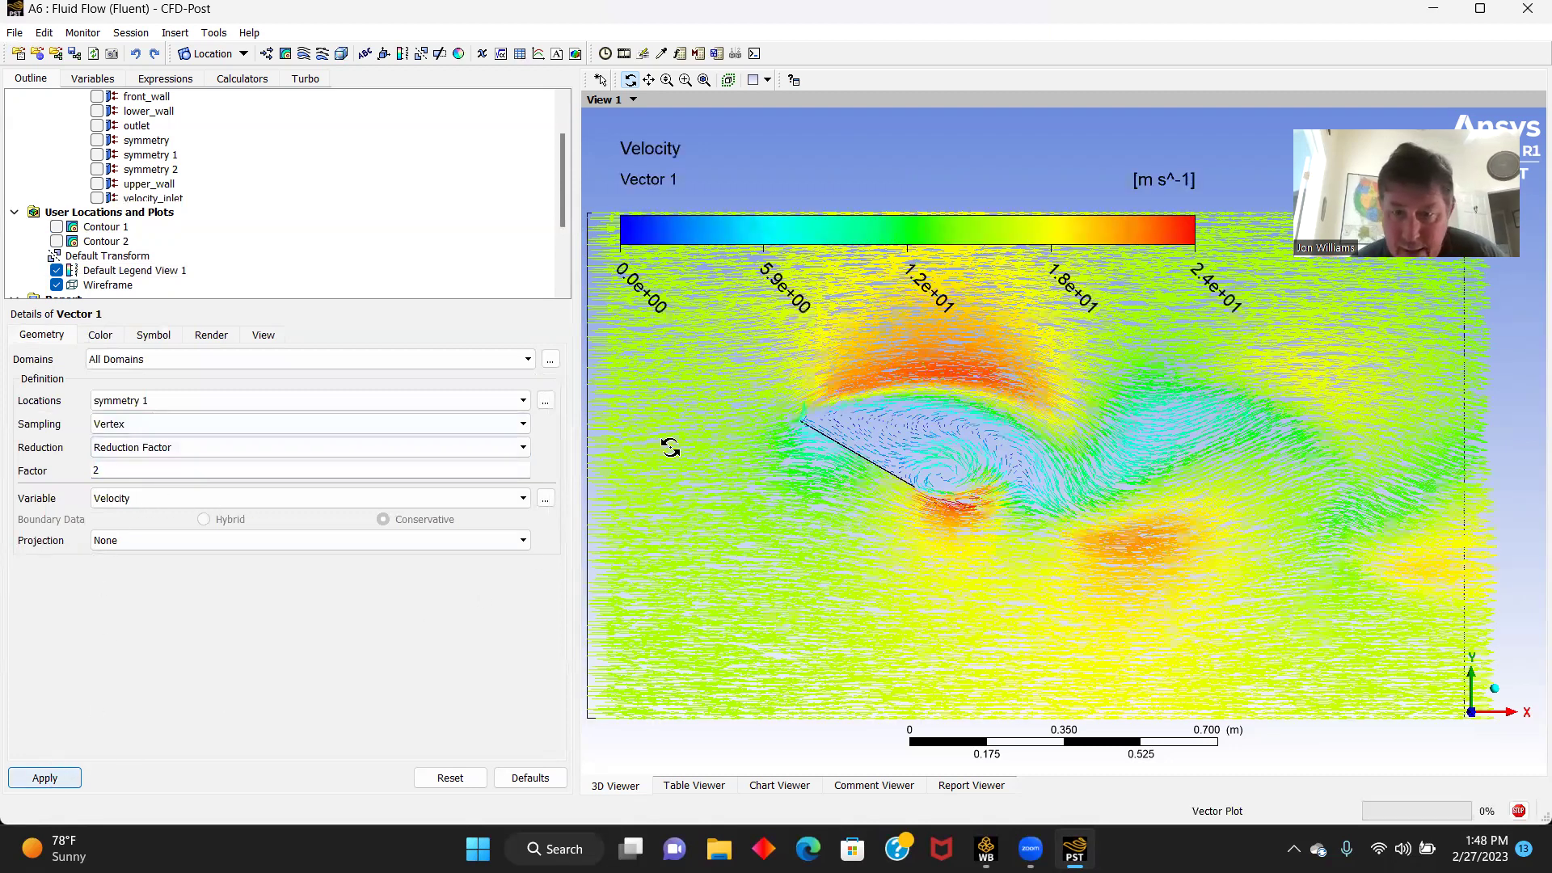
scroll(743, 444, up, 2)
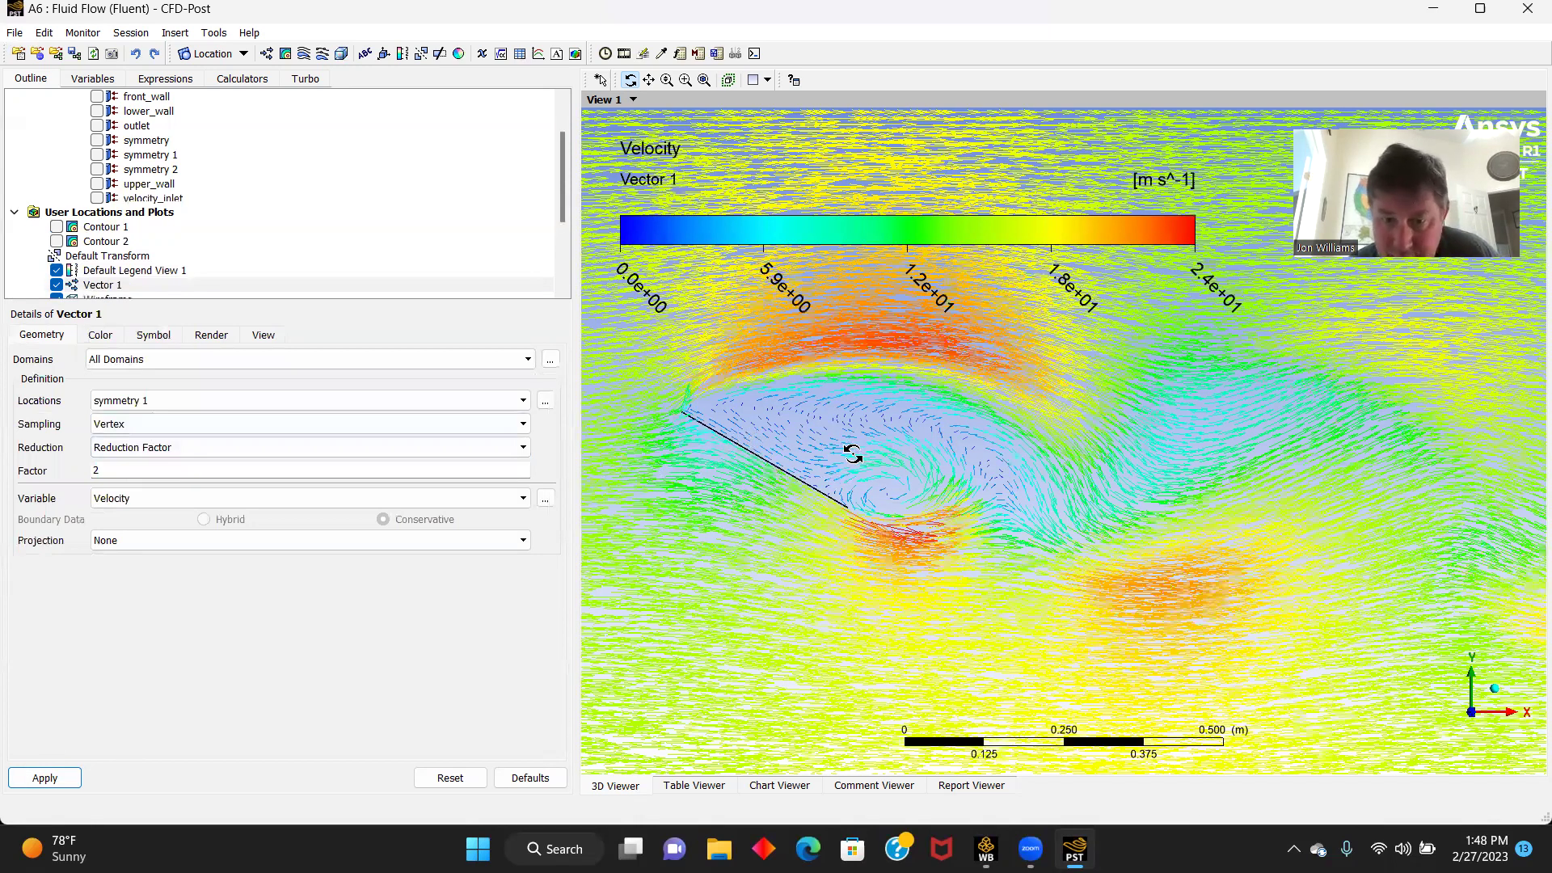
scroll(845, 450, up, 3)
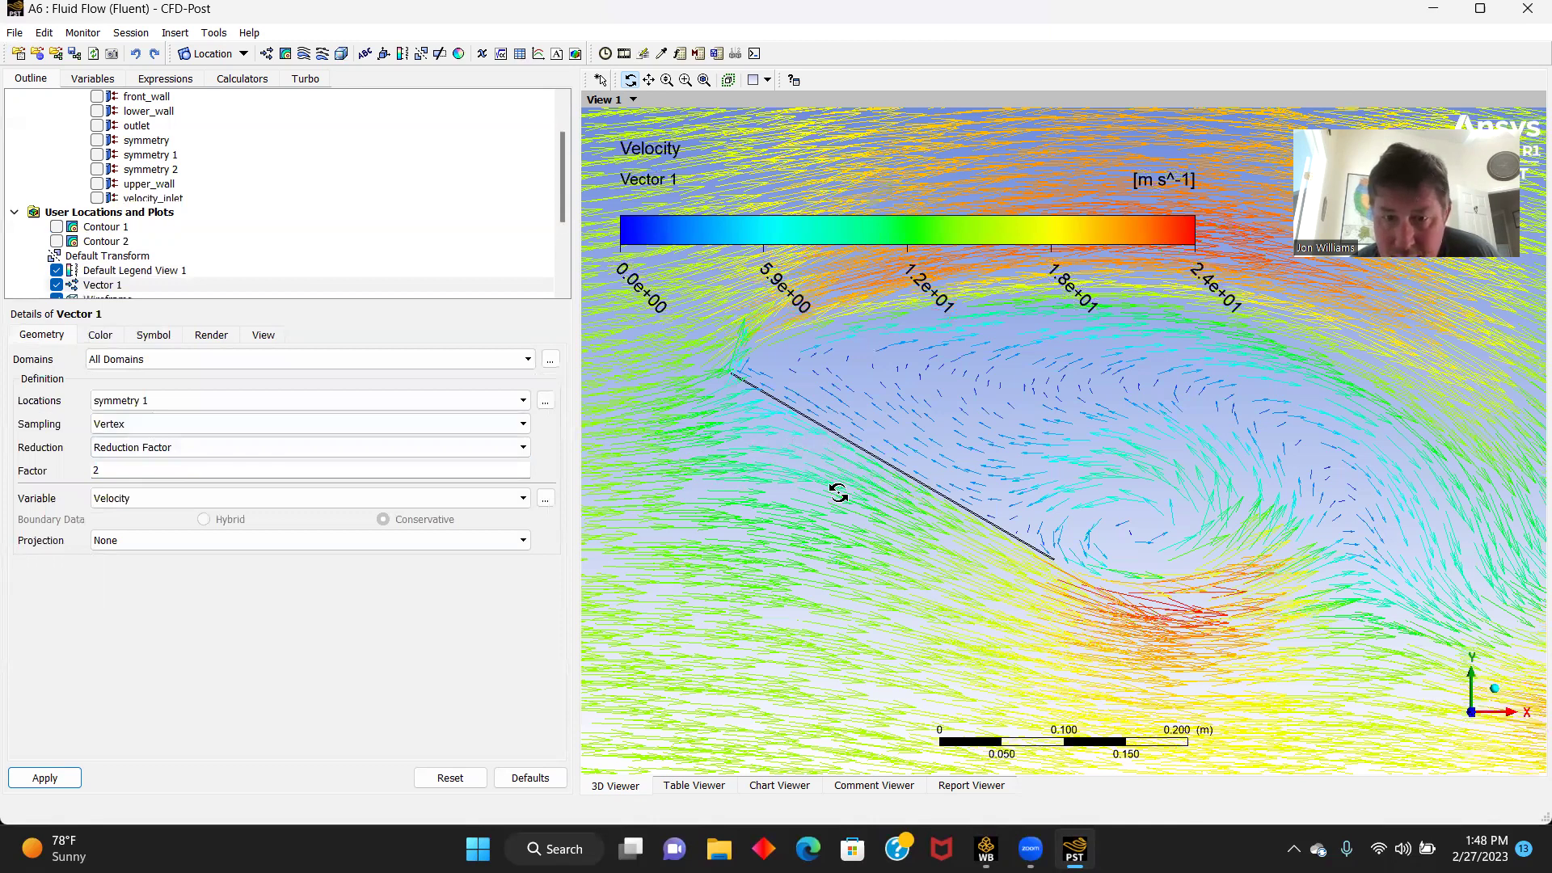
scroll(652, 463, up, 3)
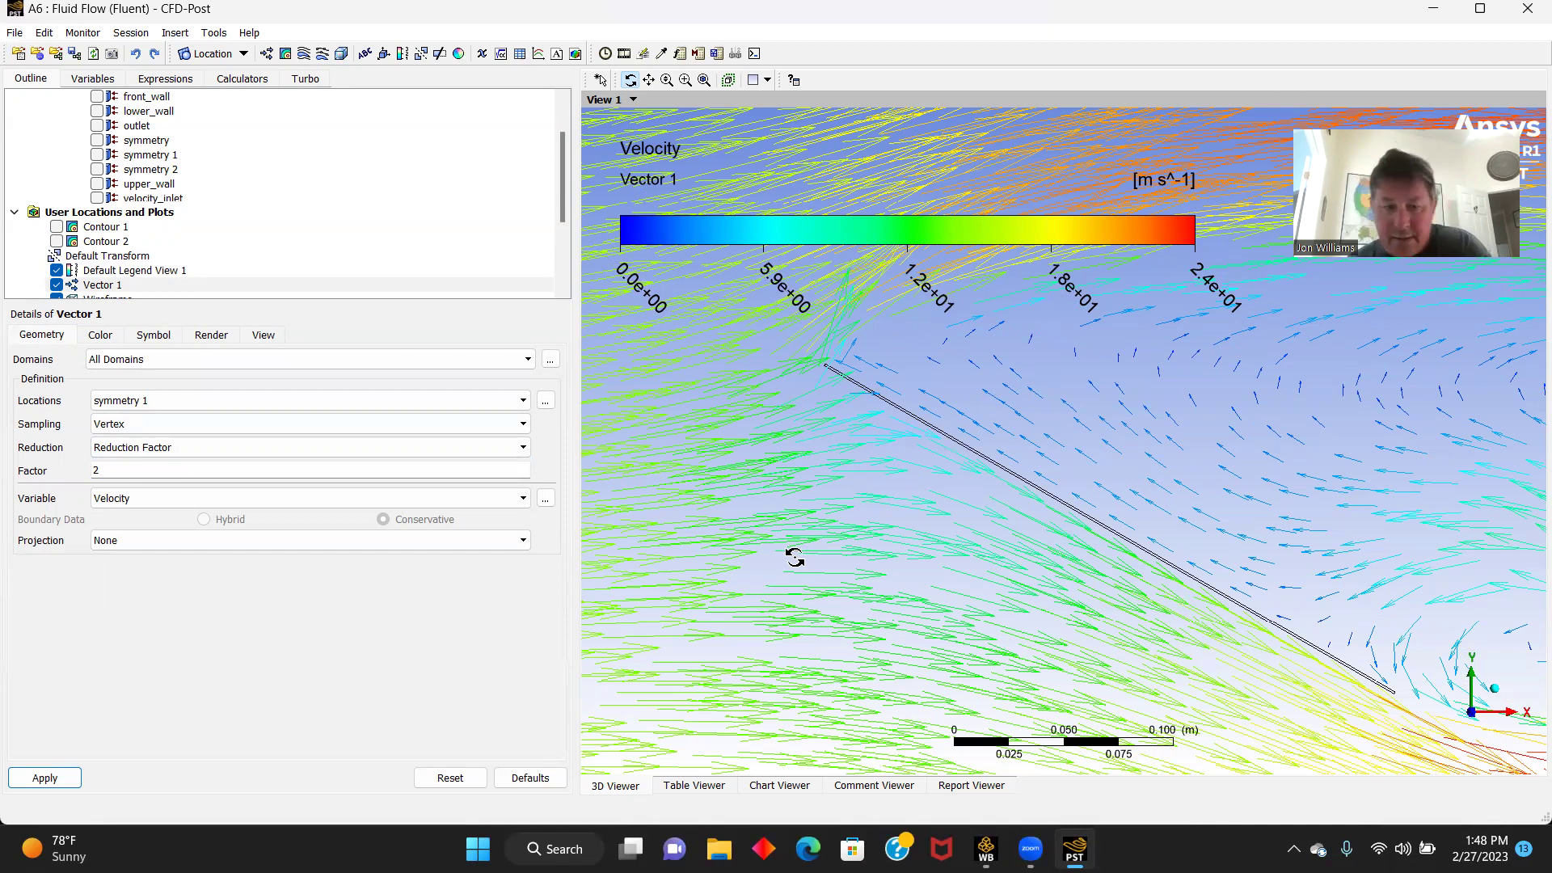
drag(809, 548, 806, 527)
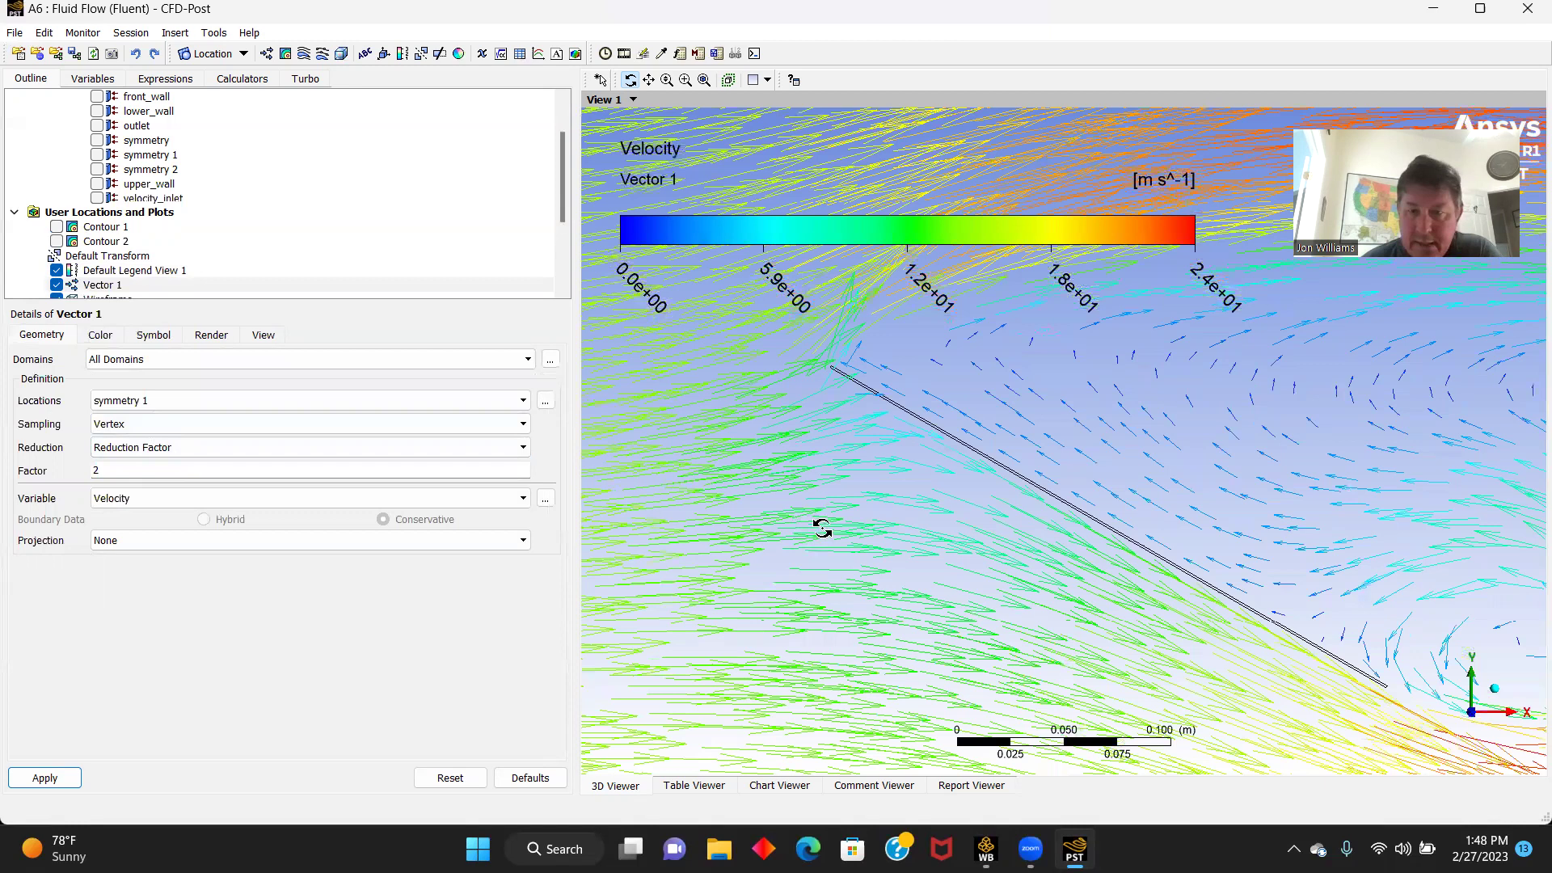
scroll(848, 524, down, 3)
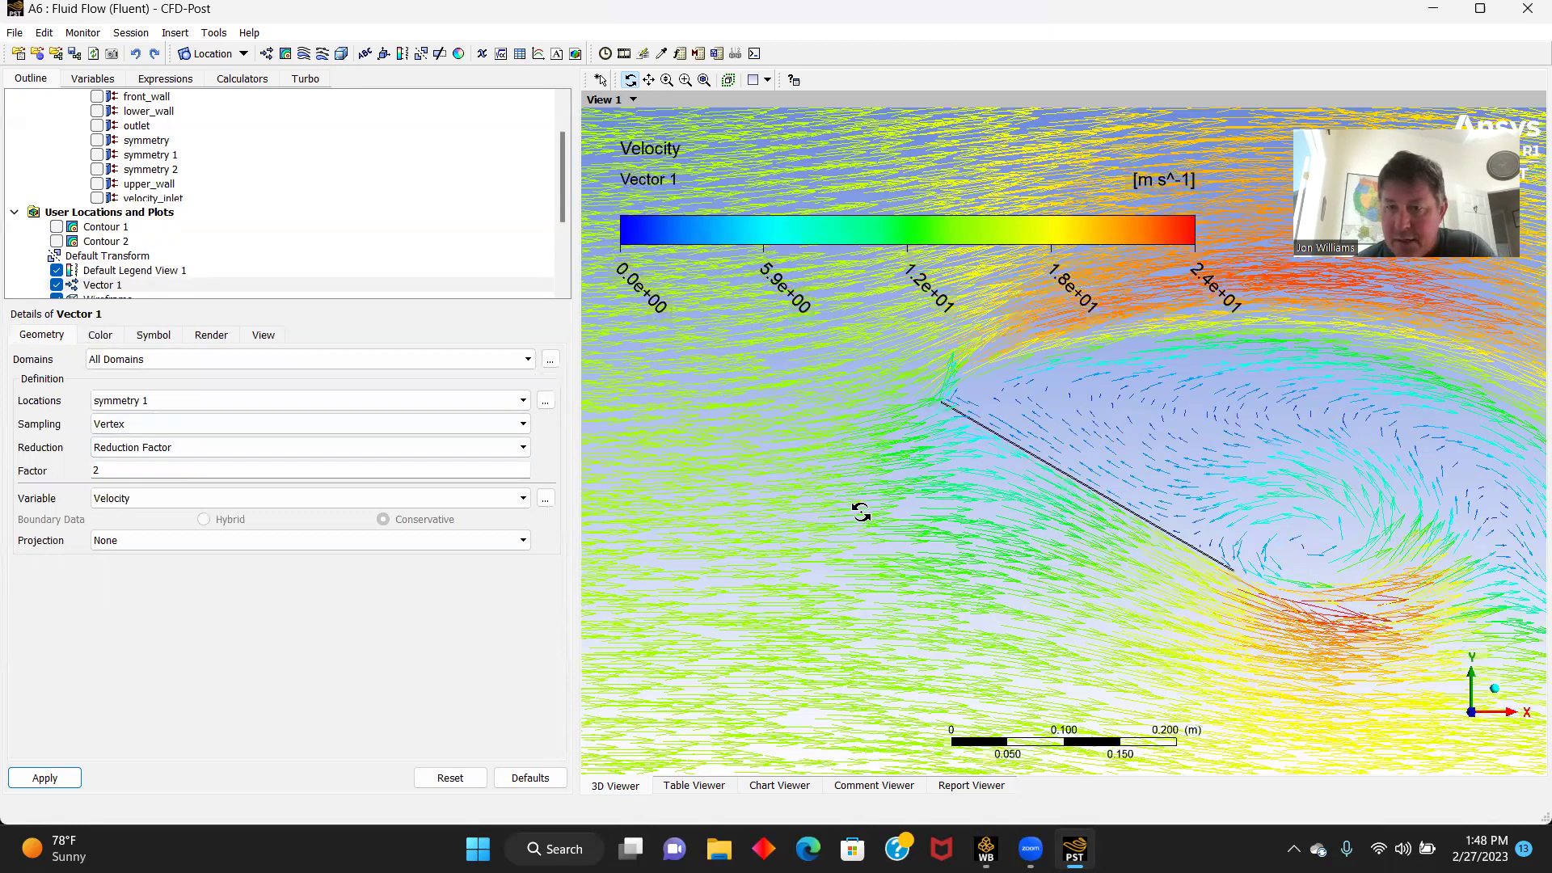
scroll(935, 453, down, 3)
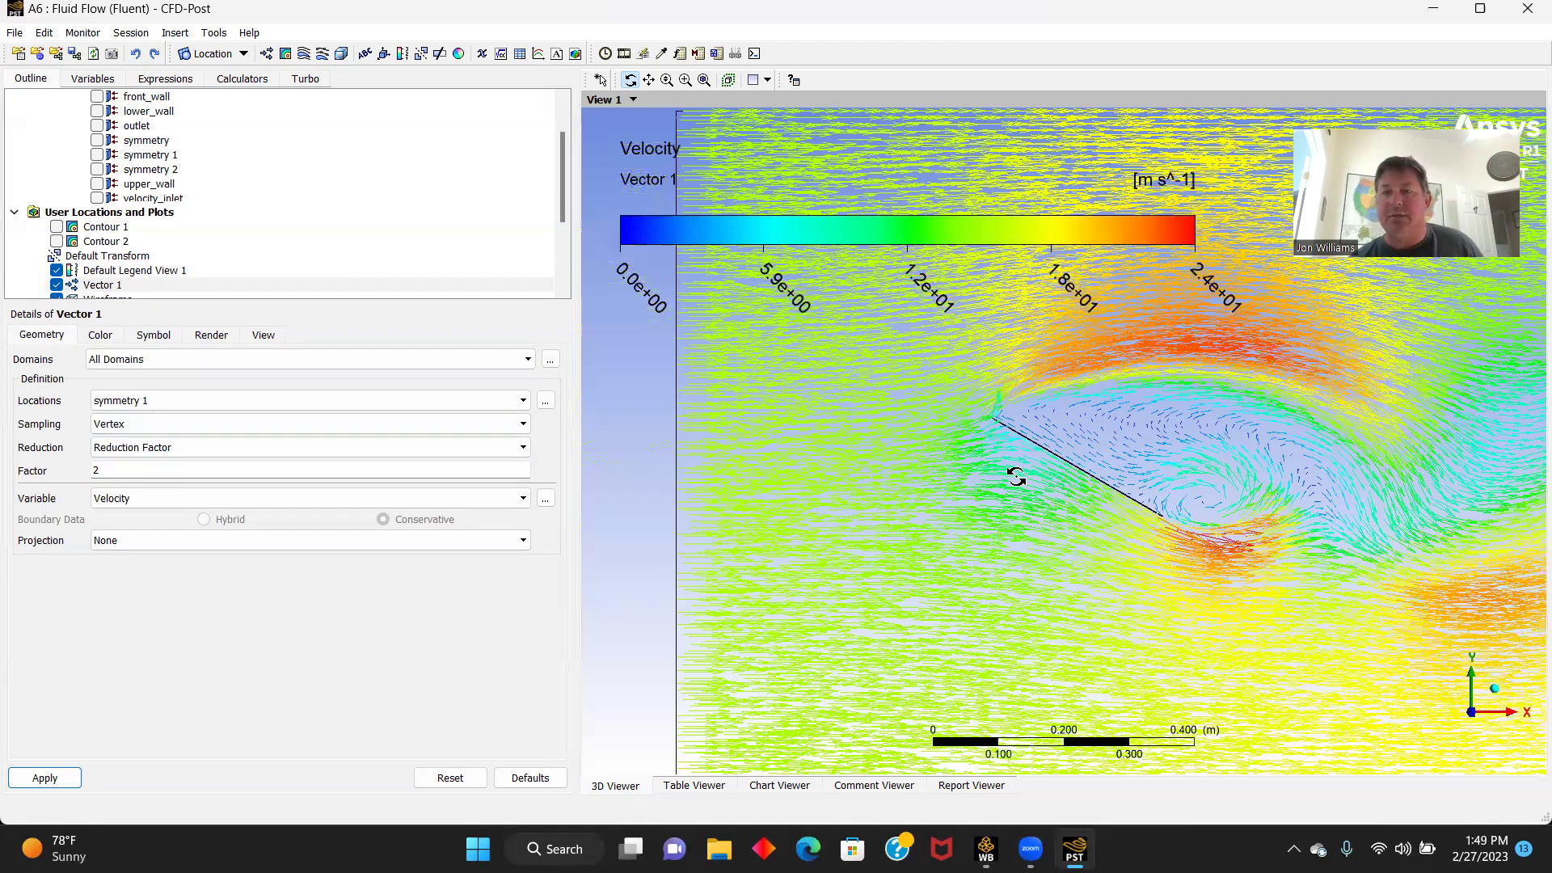